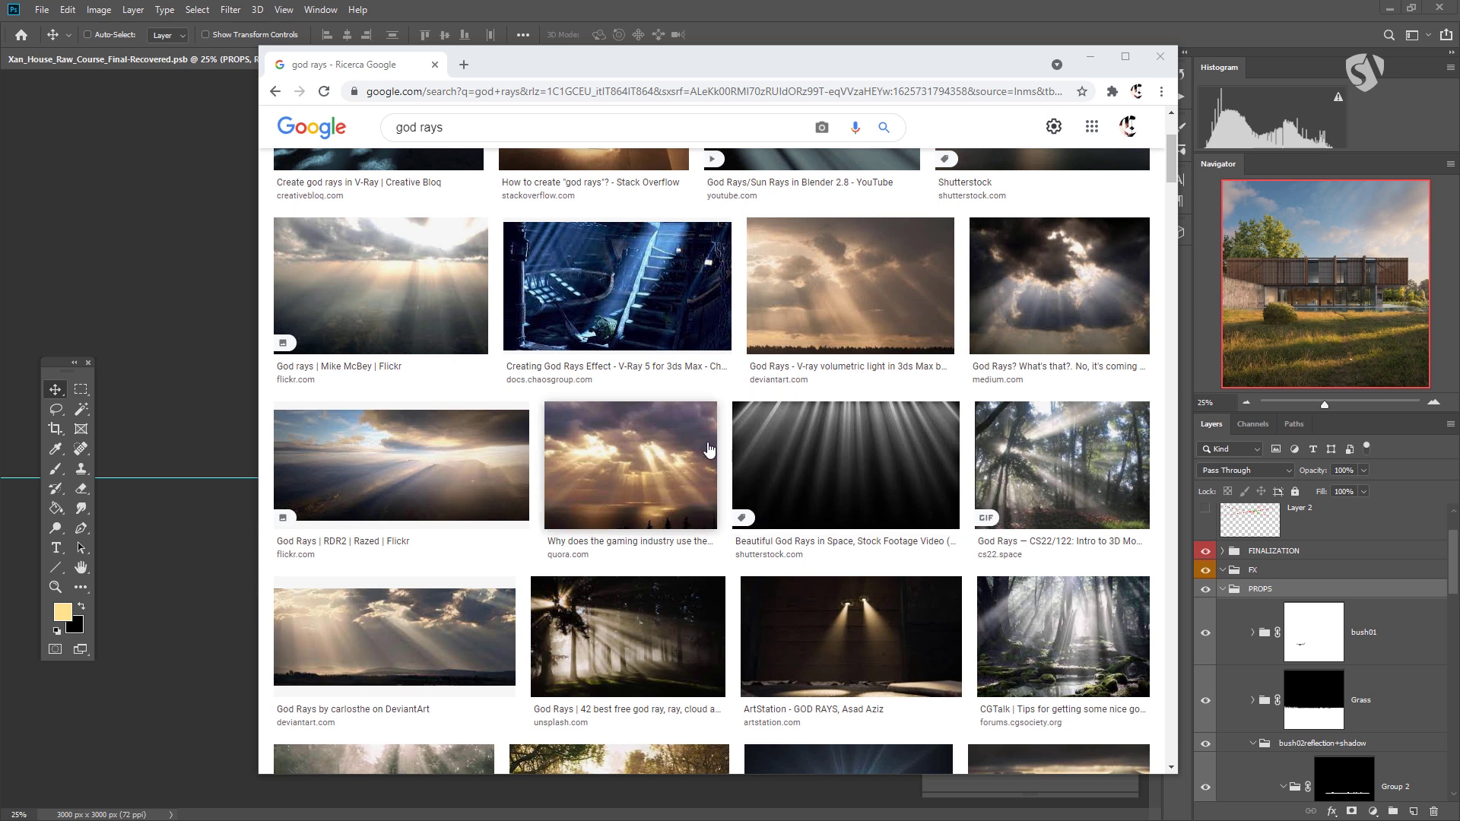
- Browse the Google image results for god rays, examining how light beams look across skies, forests and interiors
scroll(708, 450, down, 4)
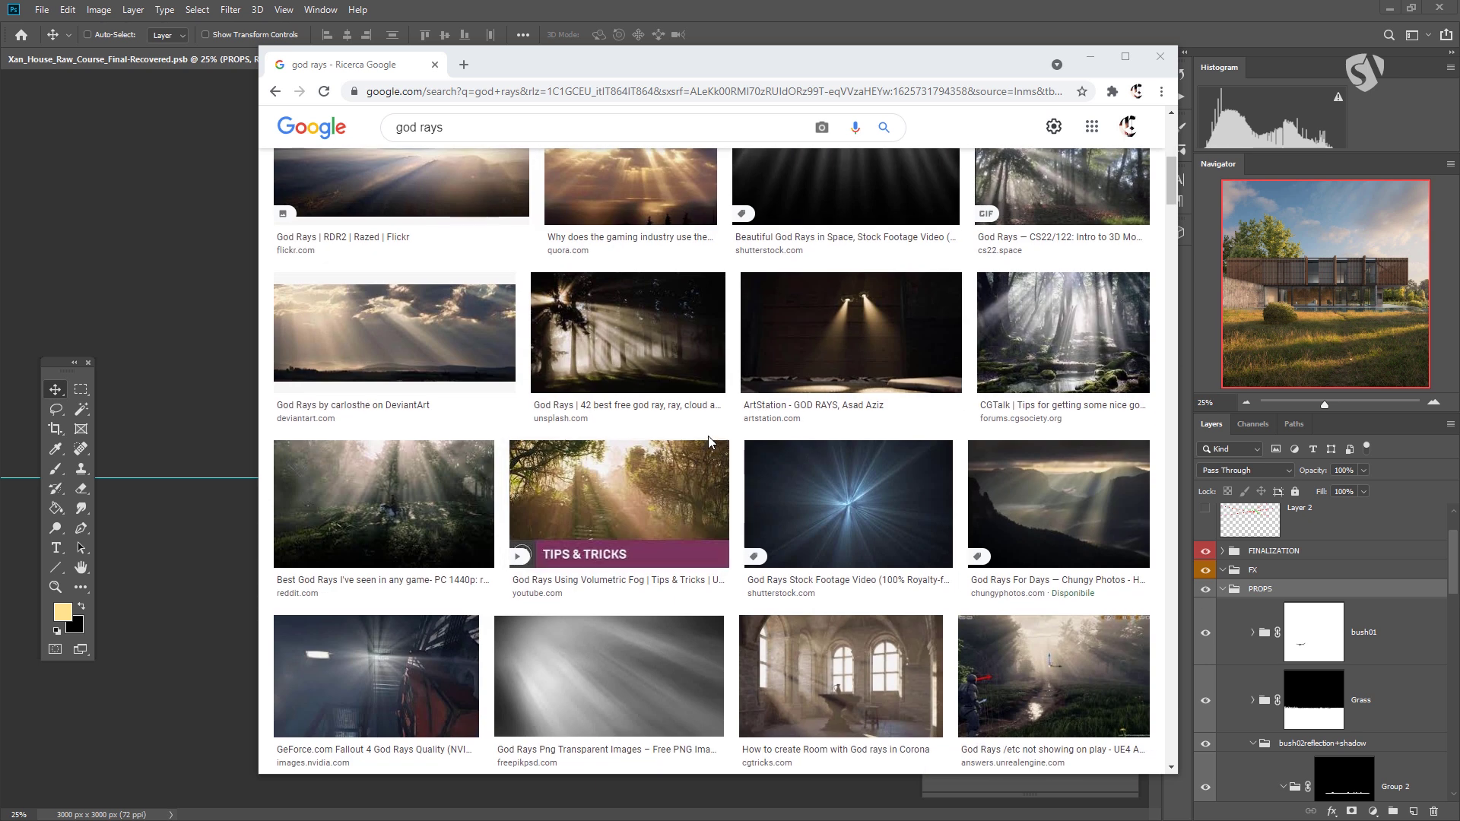
scroll(710, 418, down, 2)
scroll(824, 391, down, 2)
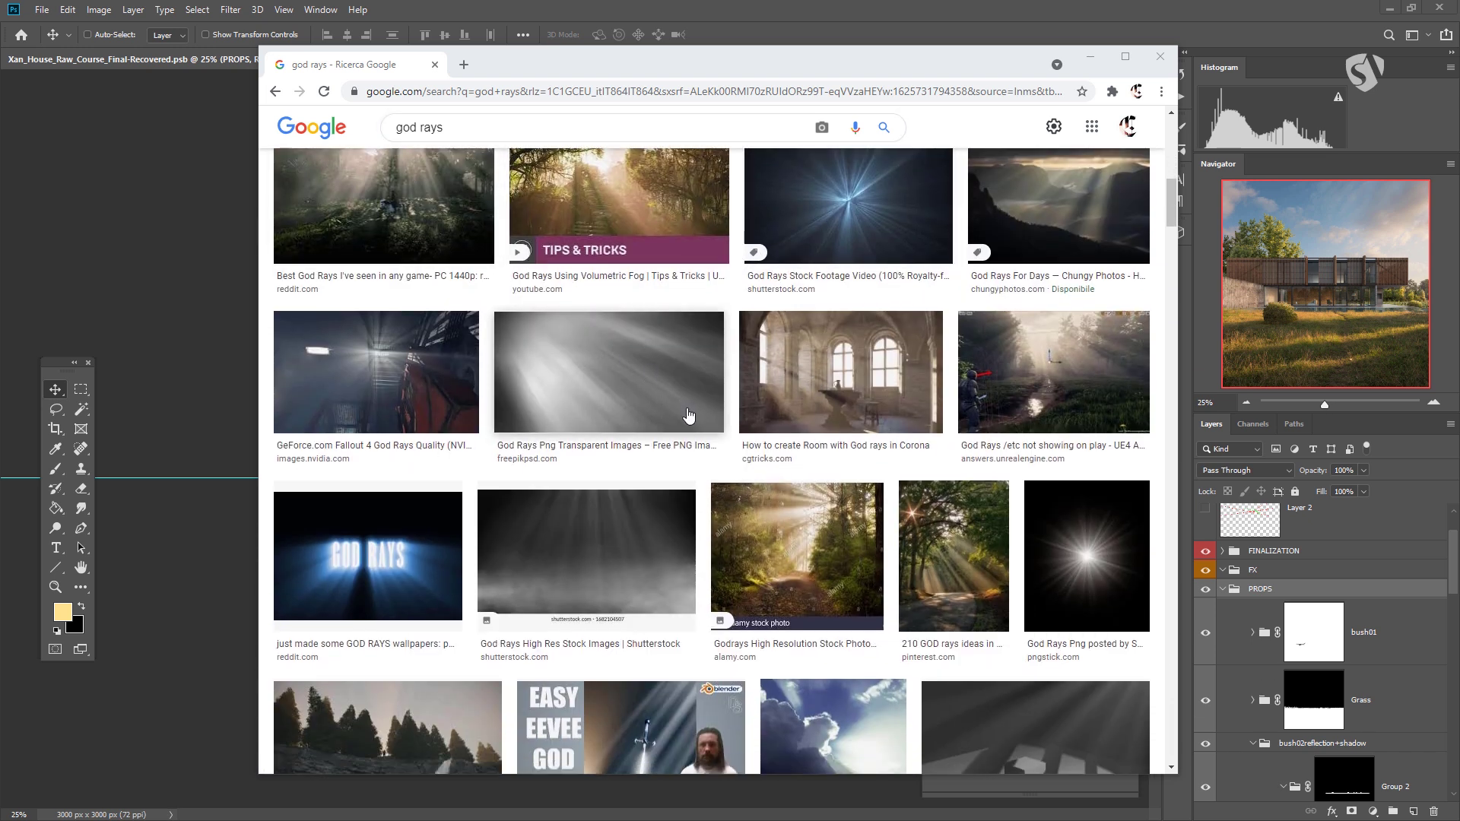
scroll(689, 416, down, 3)
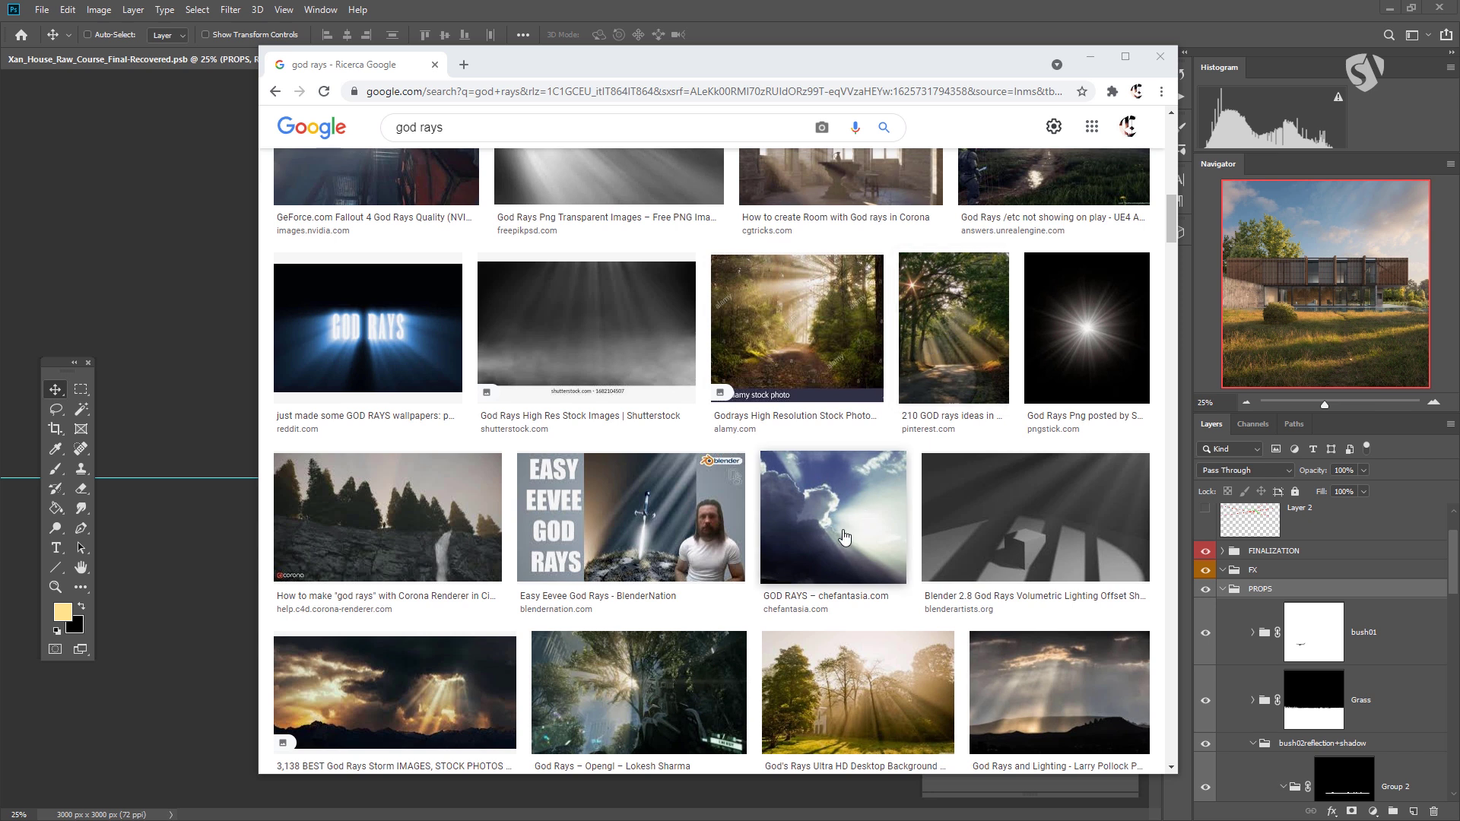
scroll(844, 537, down, 2)
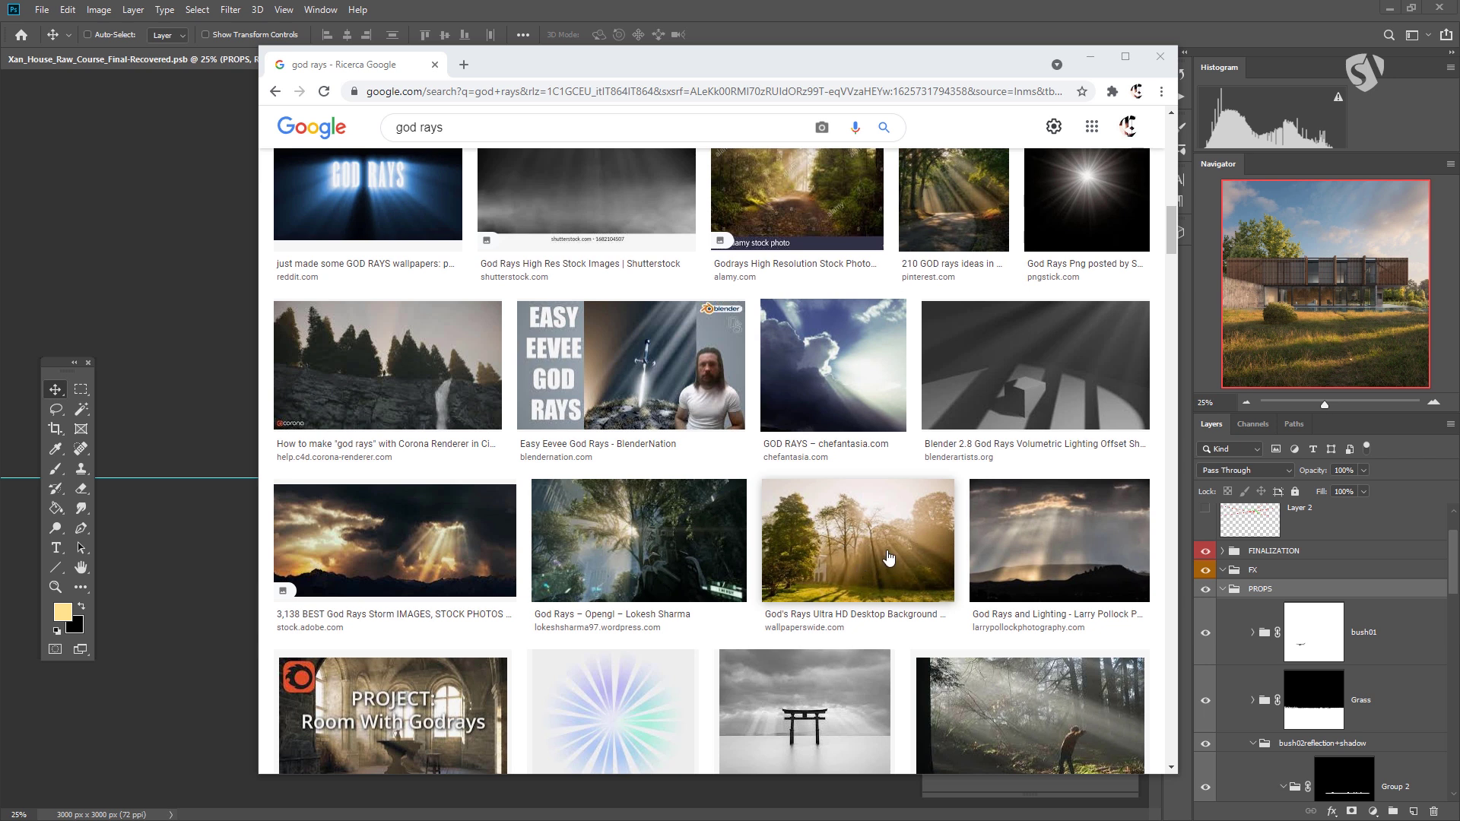
scroll(889, 559, down, 4)
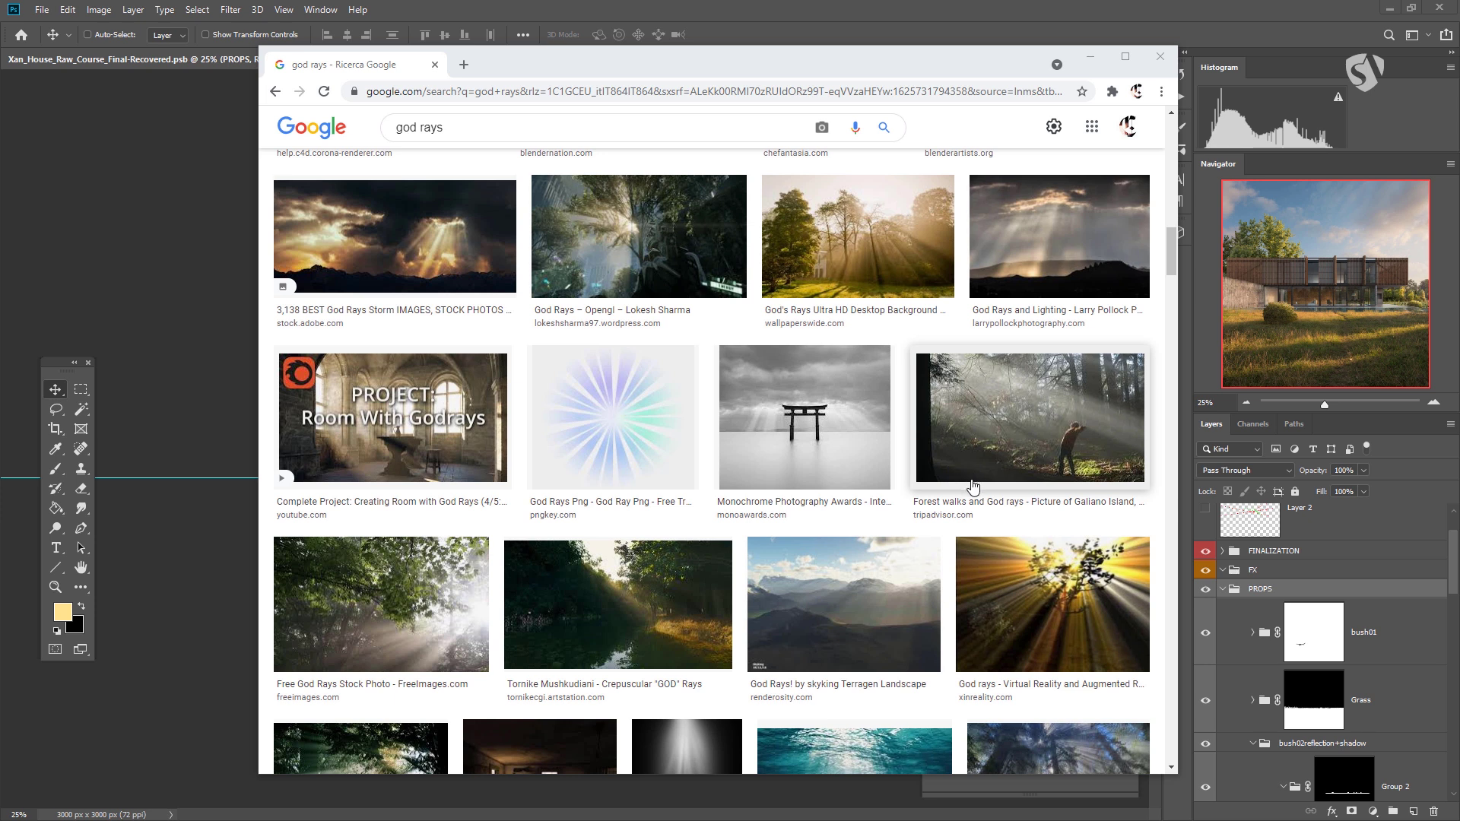
scroll(973, 485, down, 4)
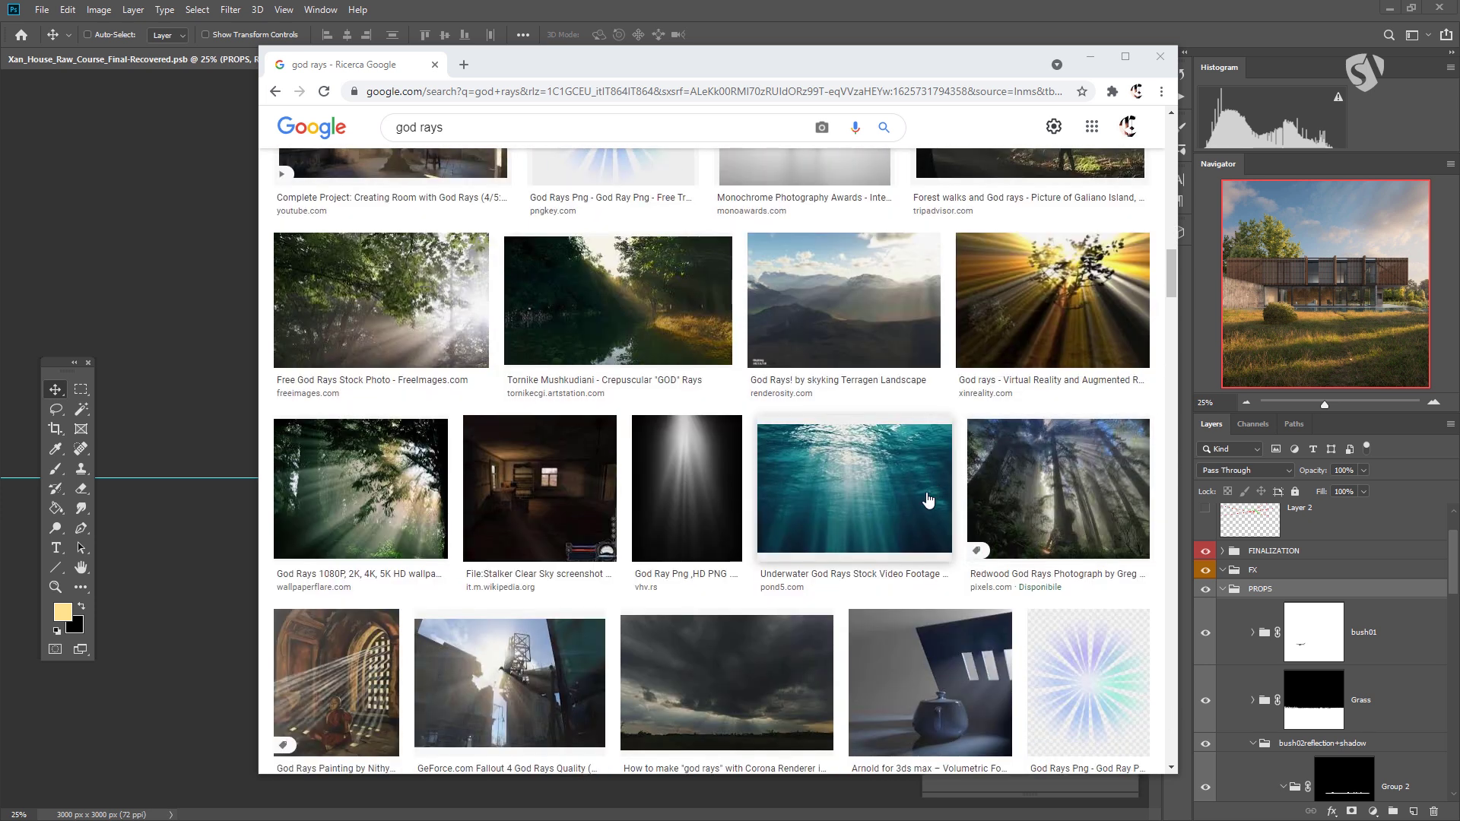
scroll(895, 531, down, 3)
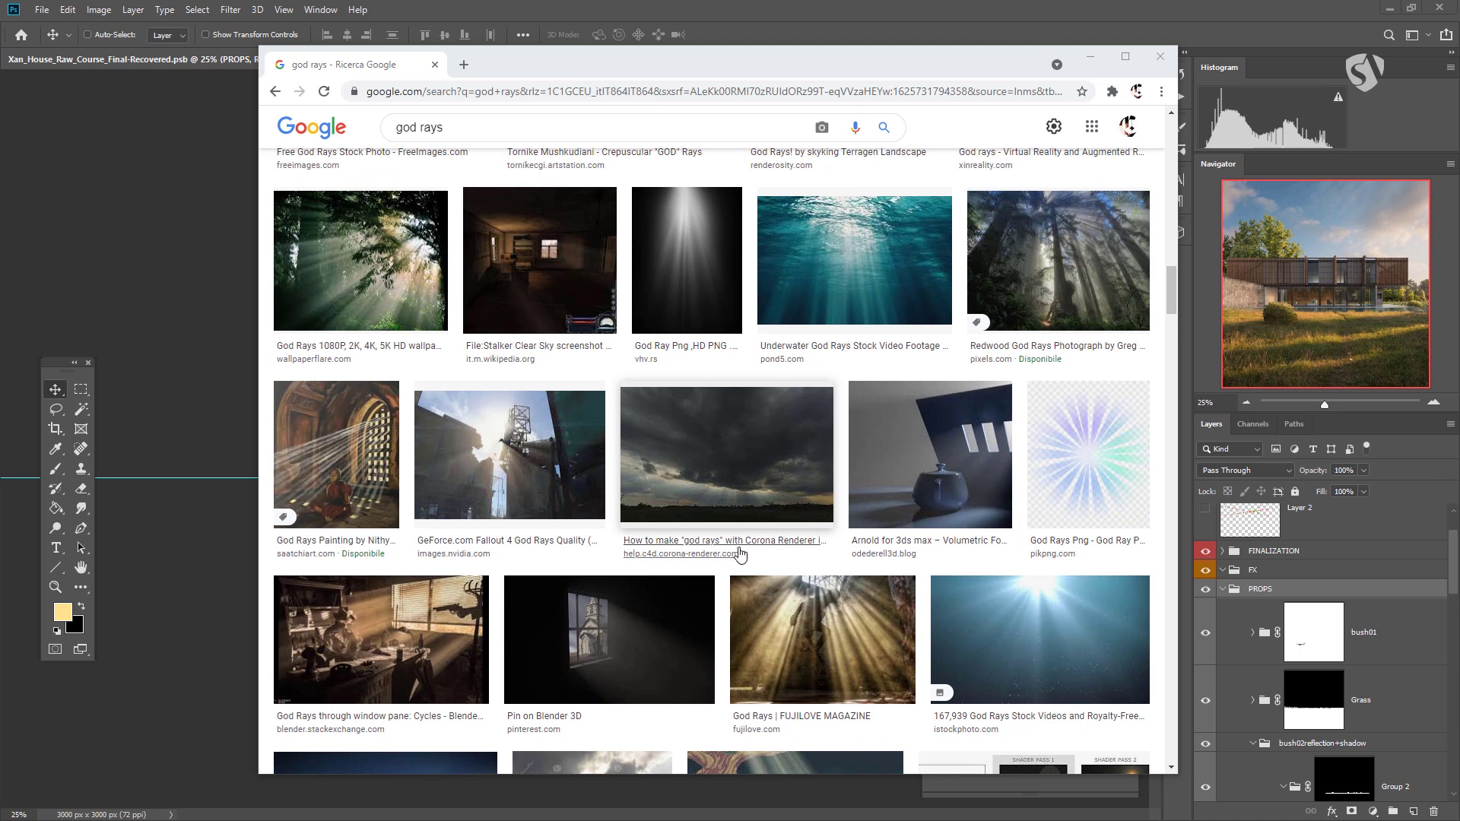
scroll(761, 532, down, 3)
scroll(740, 542, down, 2)
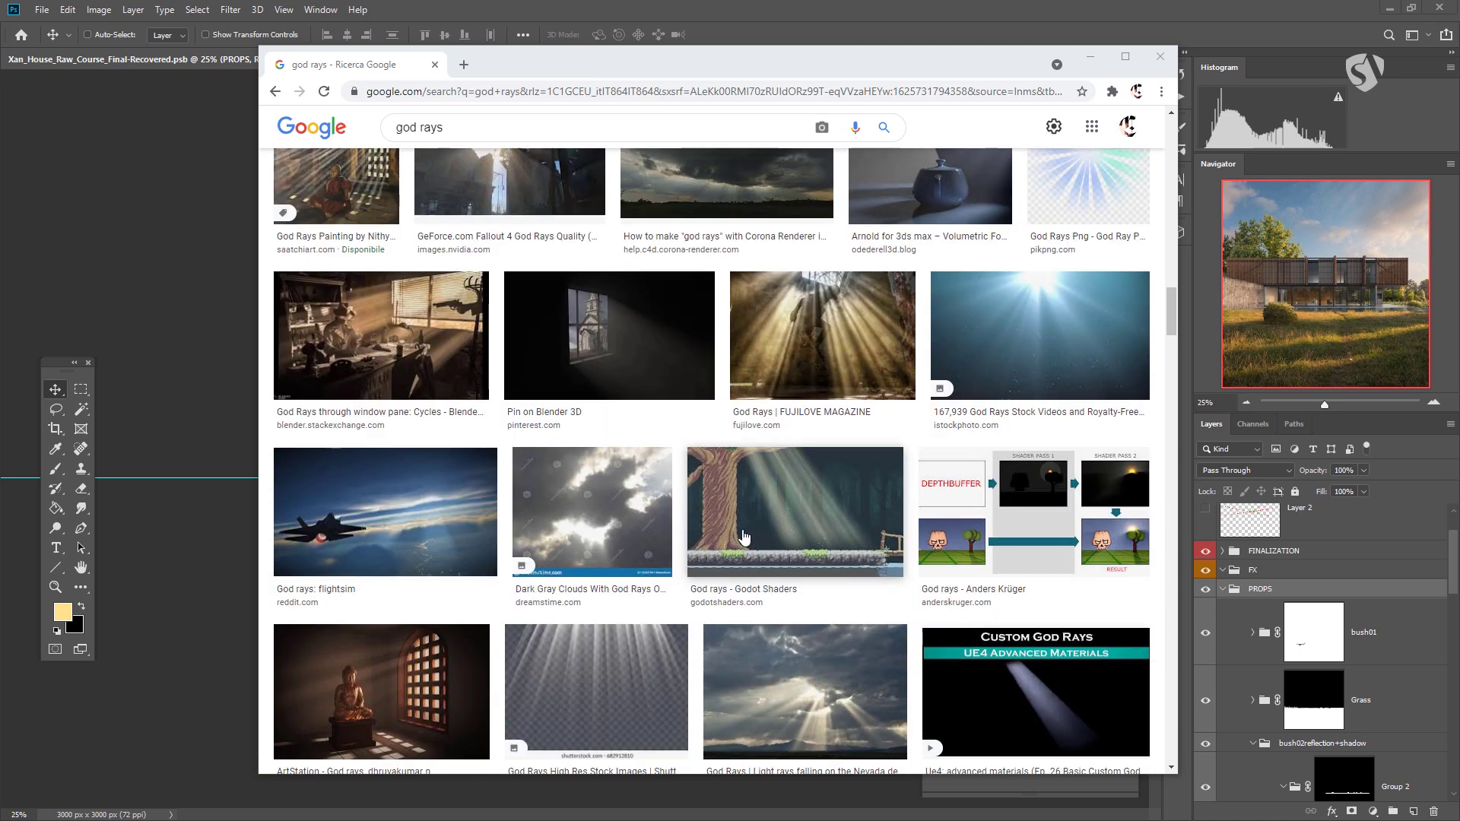
scroll(744, 537, down, 4)
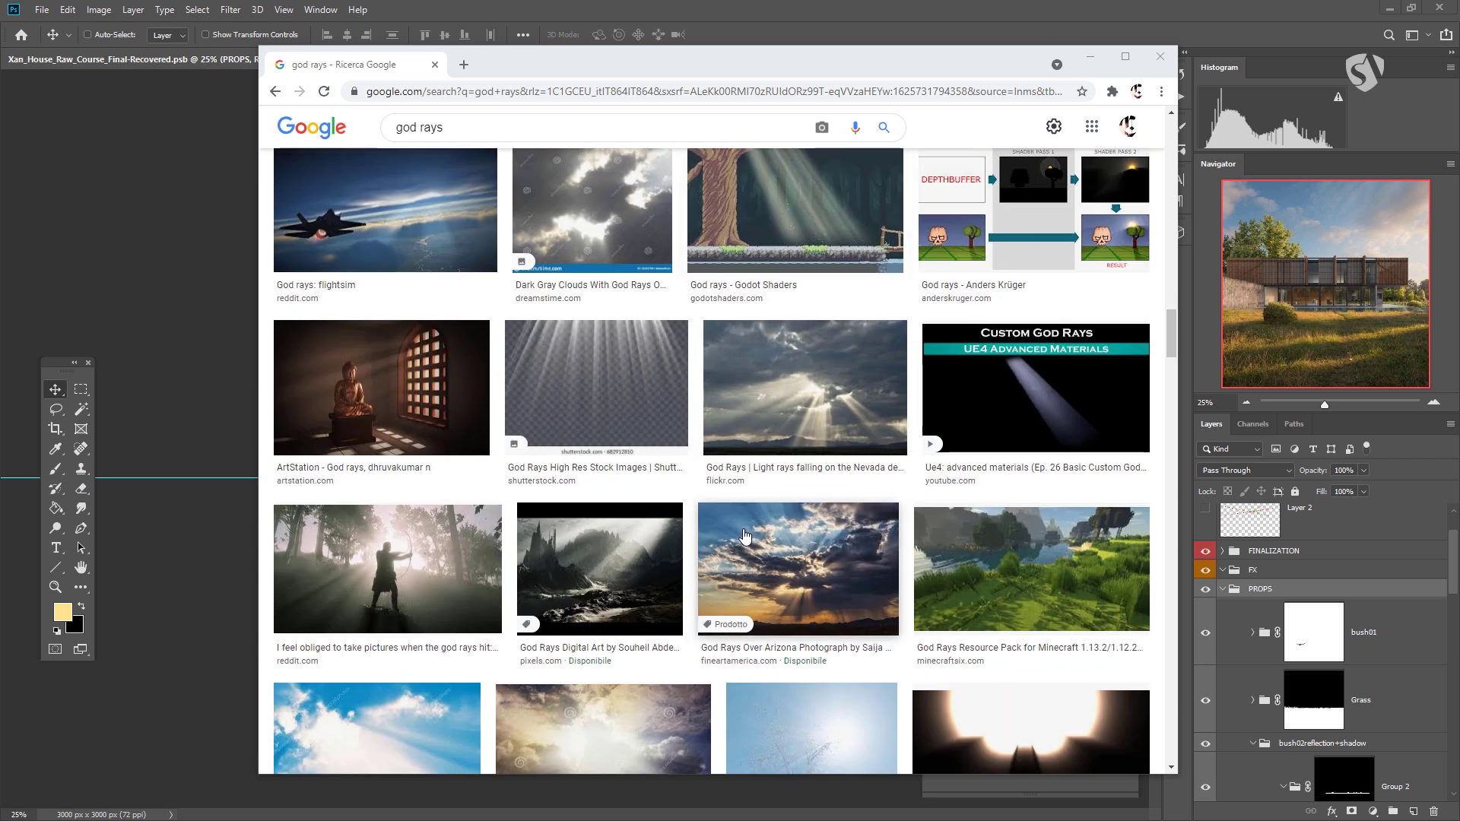
scroll(744, 537, down, 2)
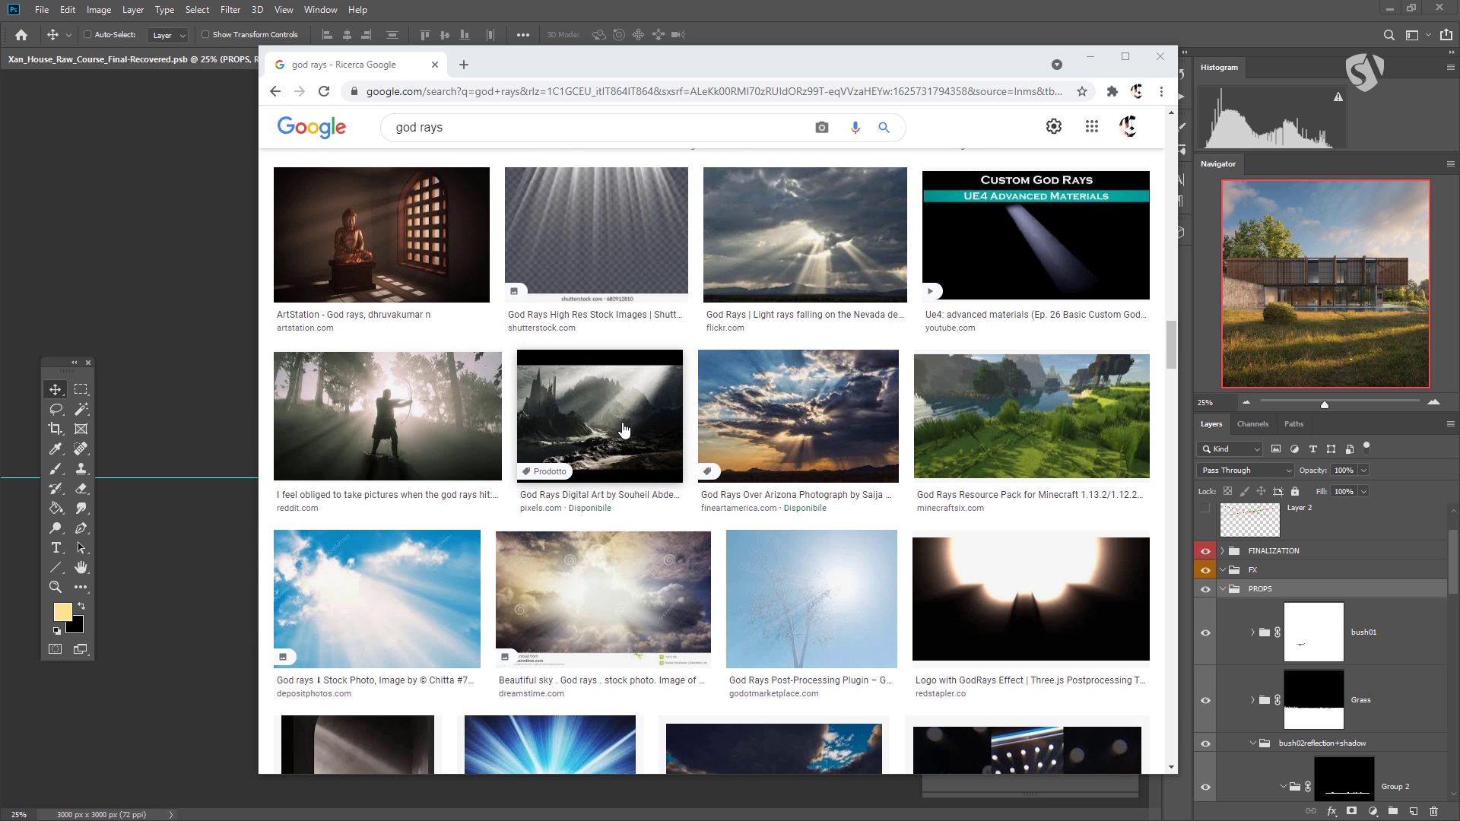
scroll(624, 431, down, 3)
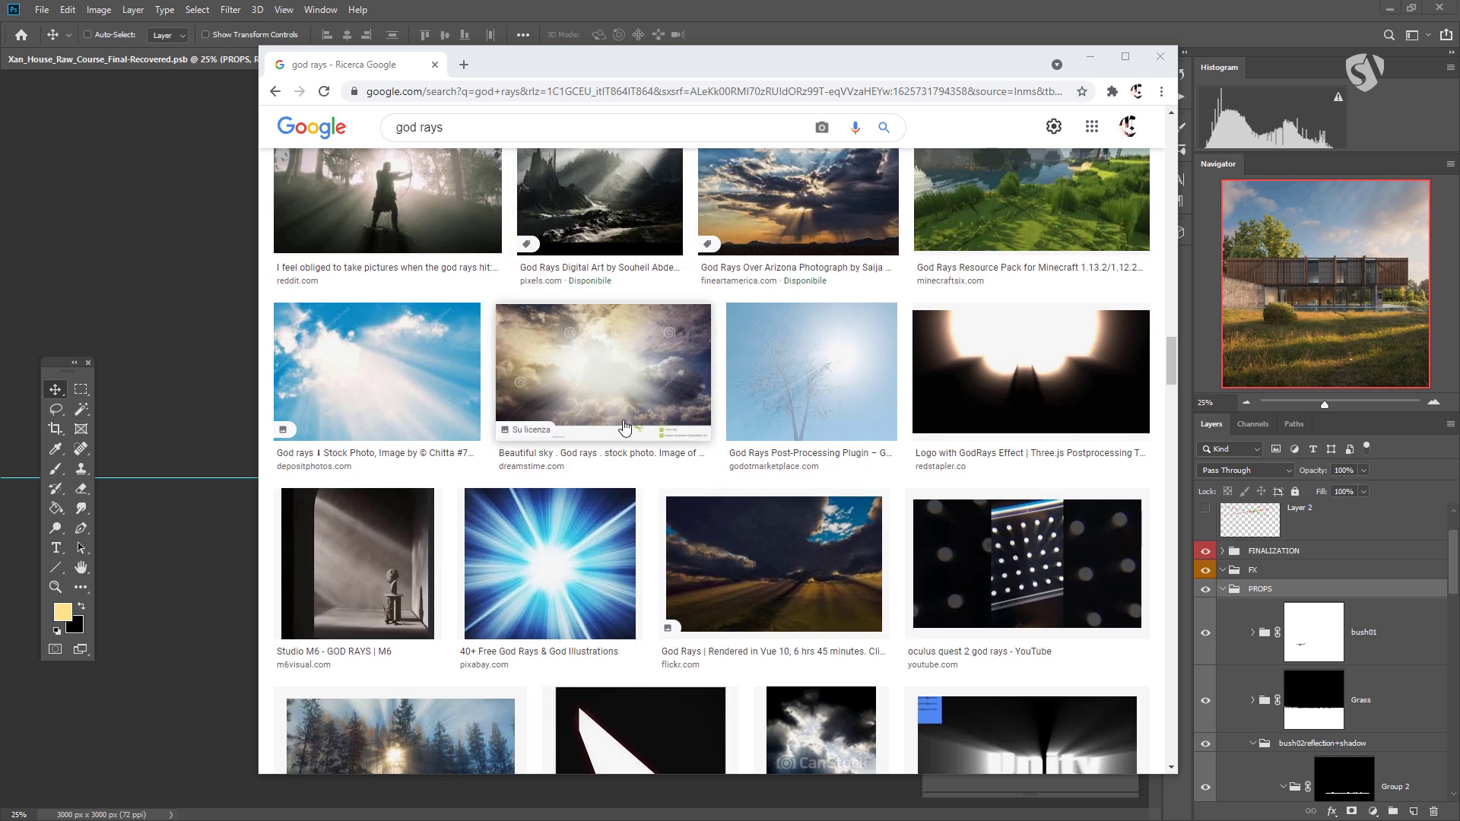
scroll(624, 428, down, 4)
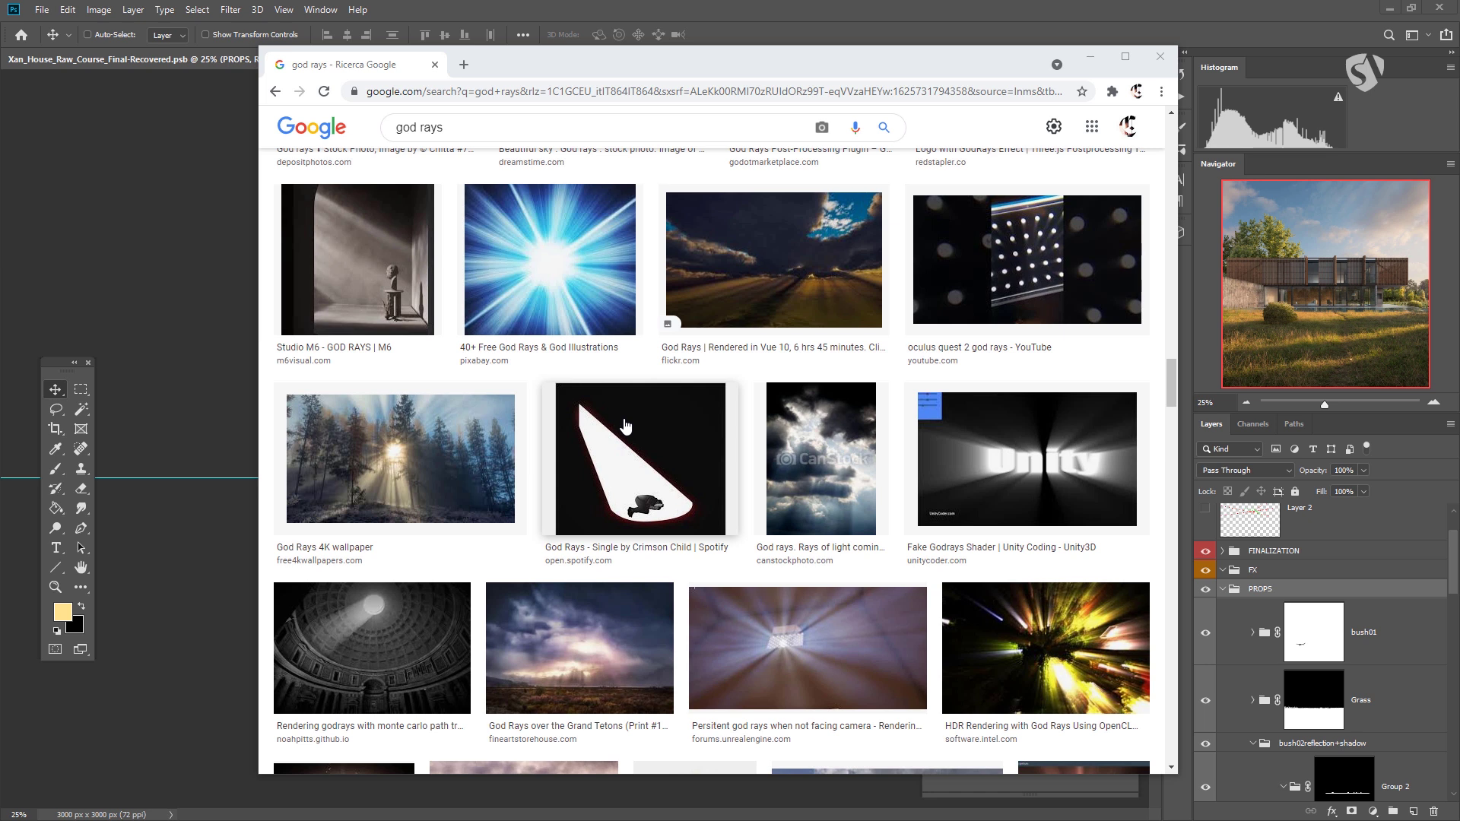
scroll(625, 426, down, 3)
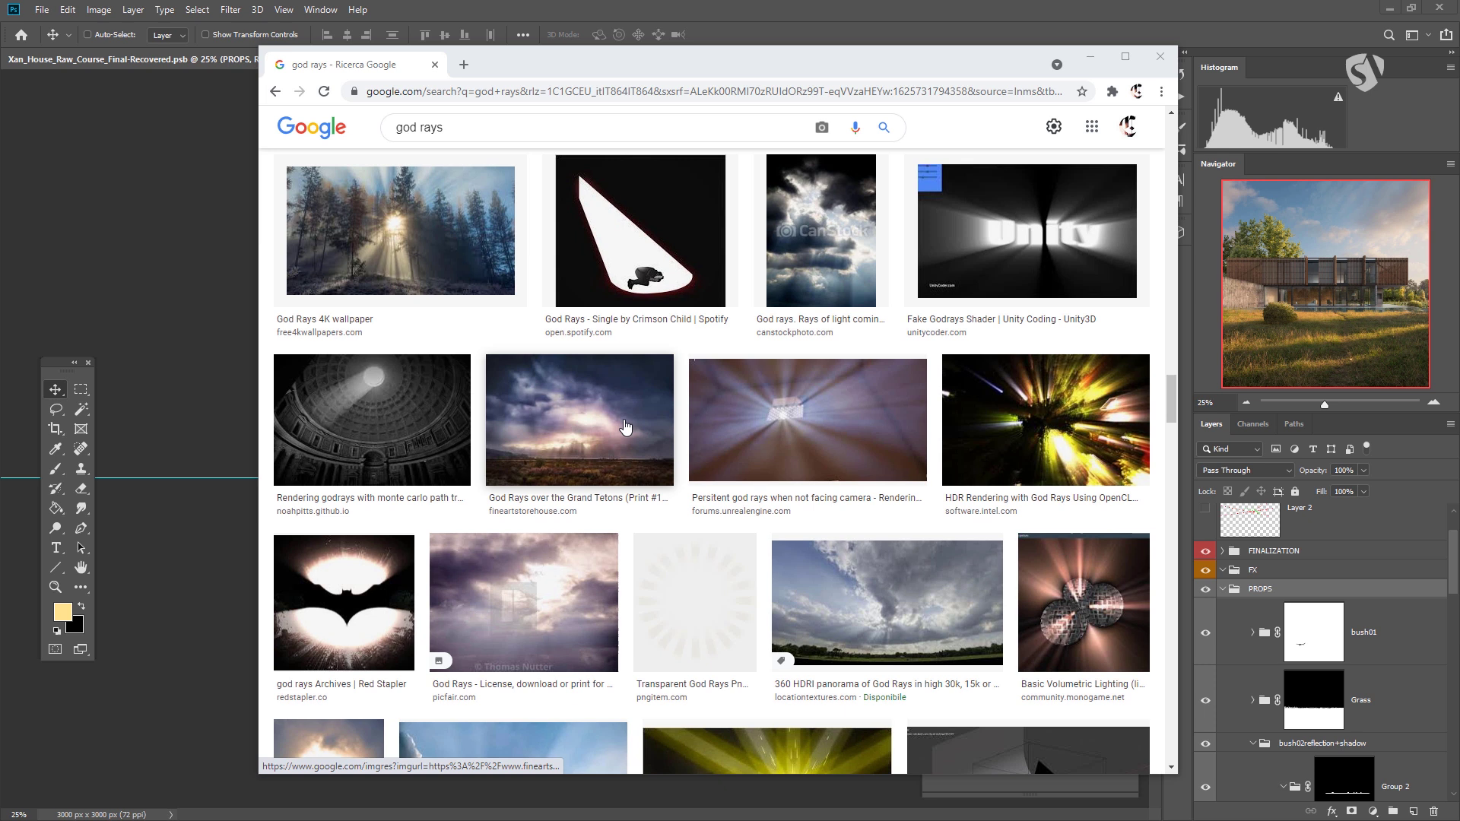
scroll(624, 428, down, 2)
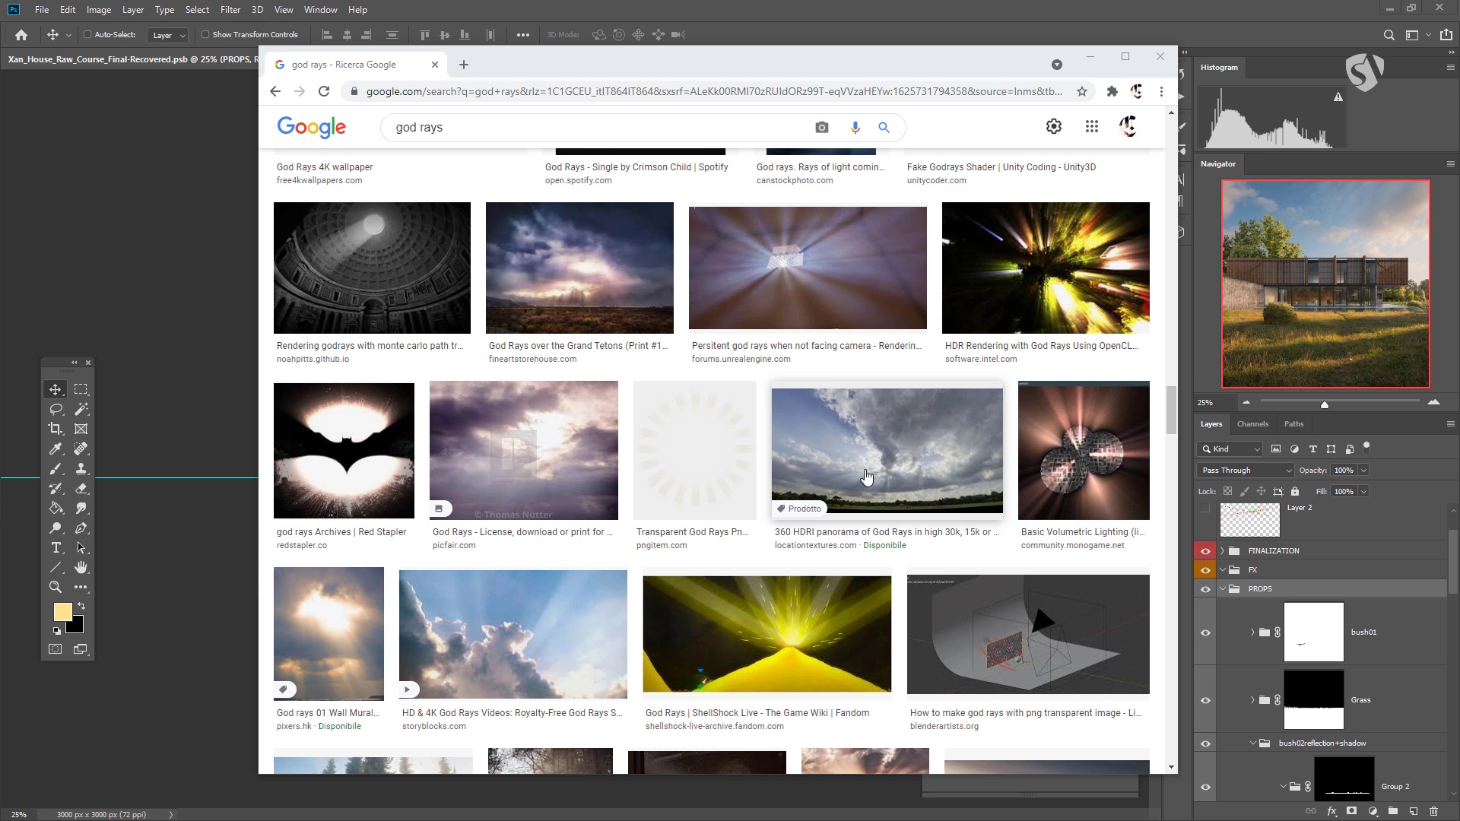
scroll(783, 480, down, 3)
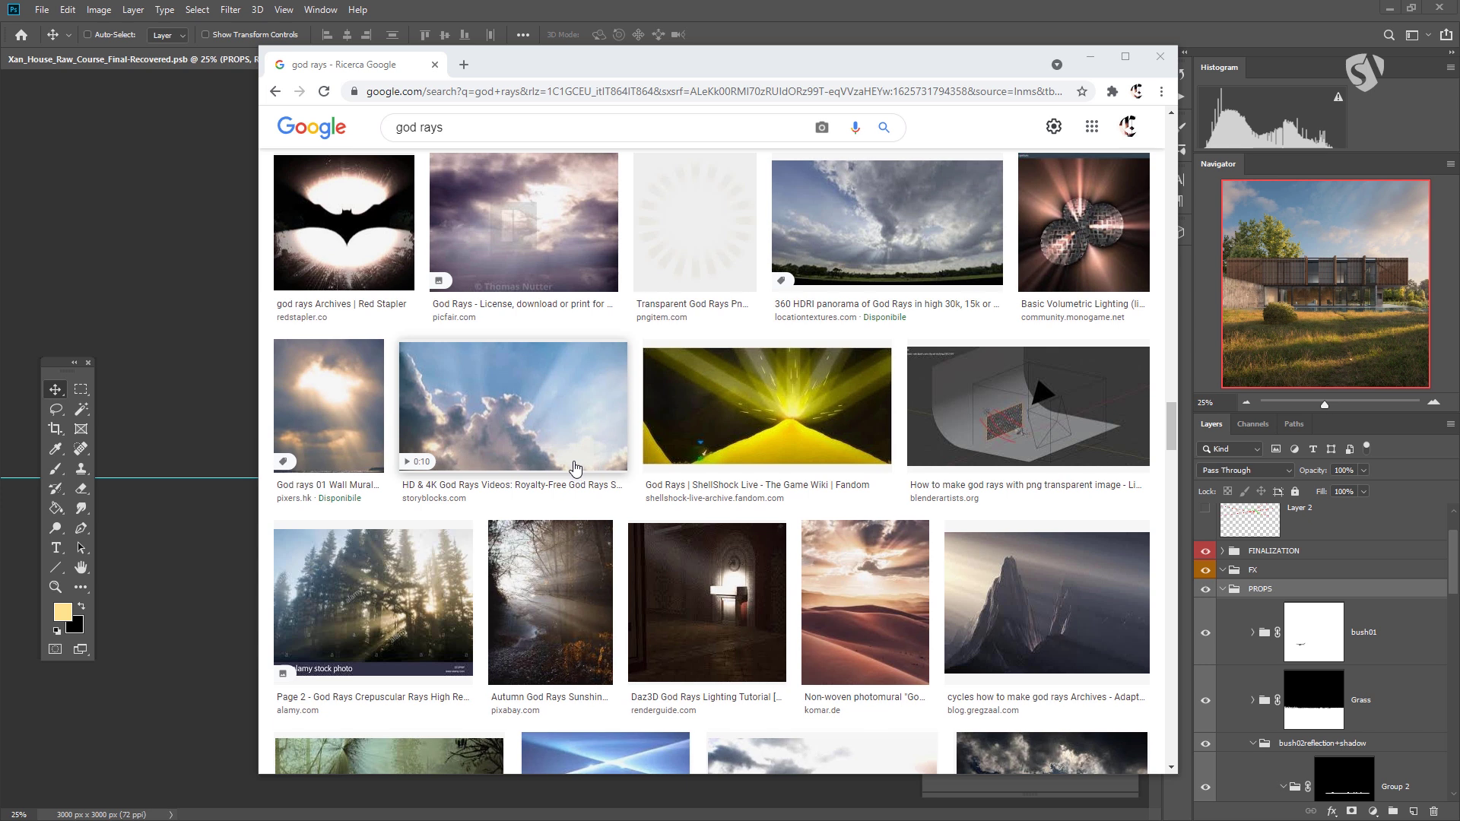
scroll(583, 455, down, 3)
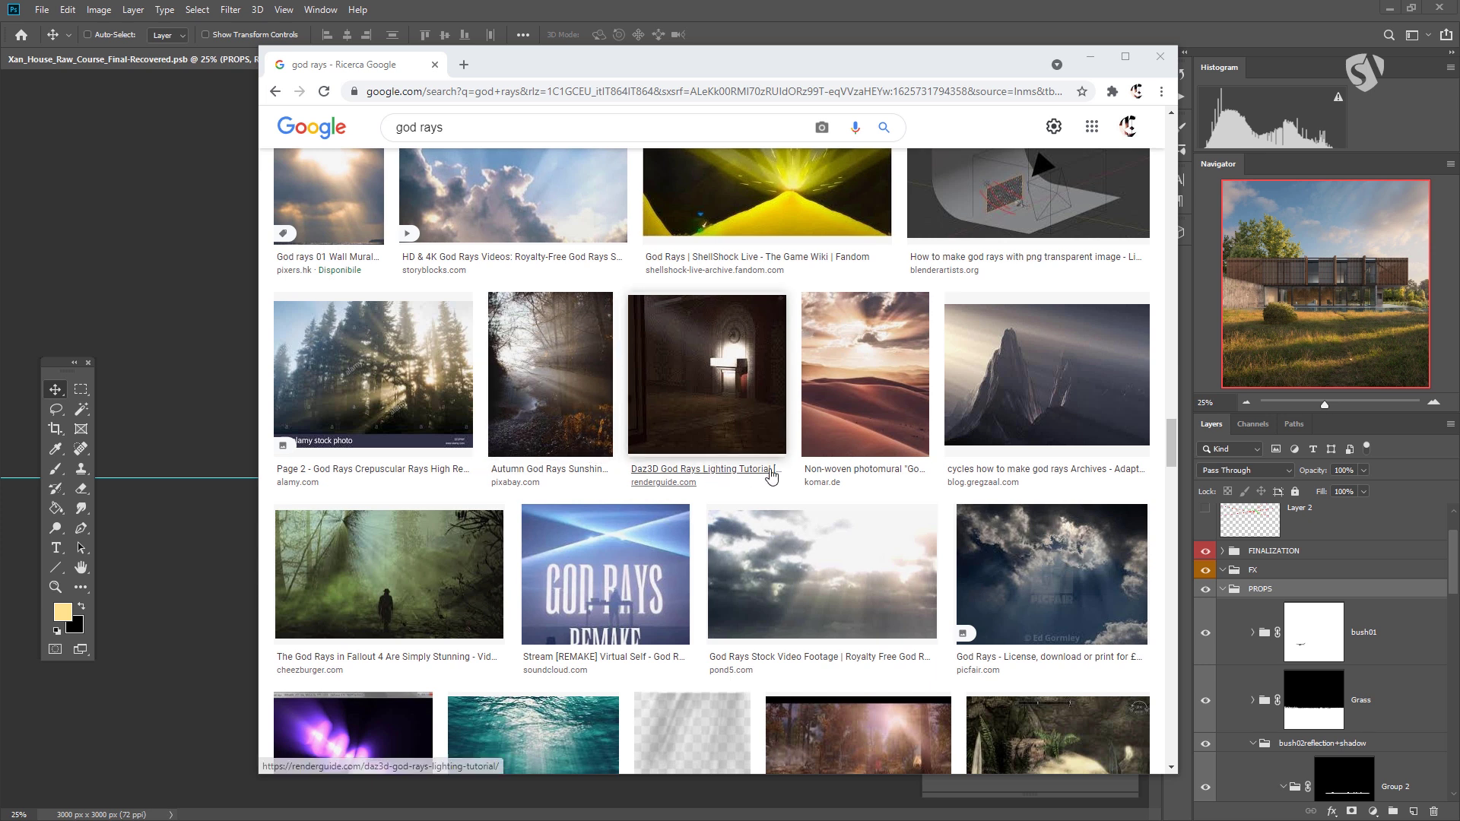
scroll(770, 475, up, 1)
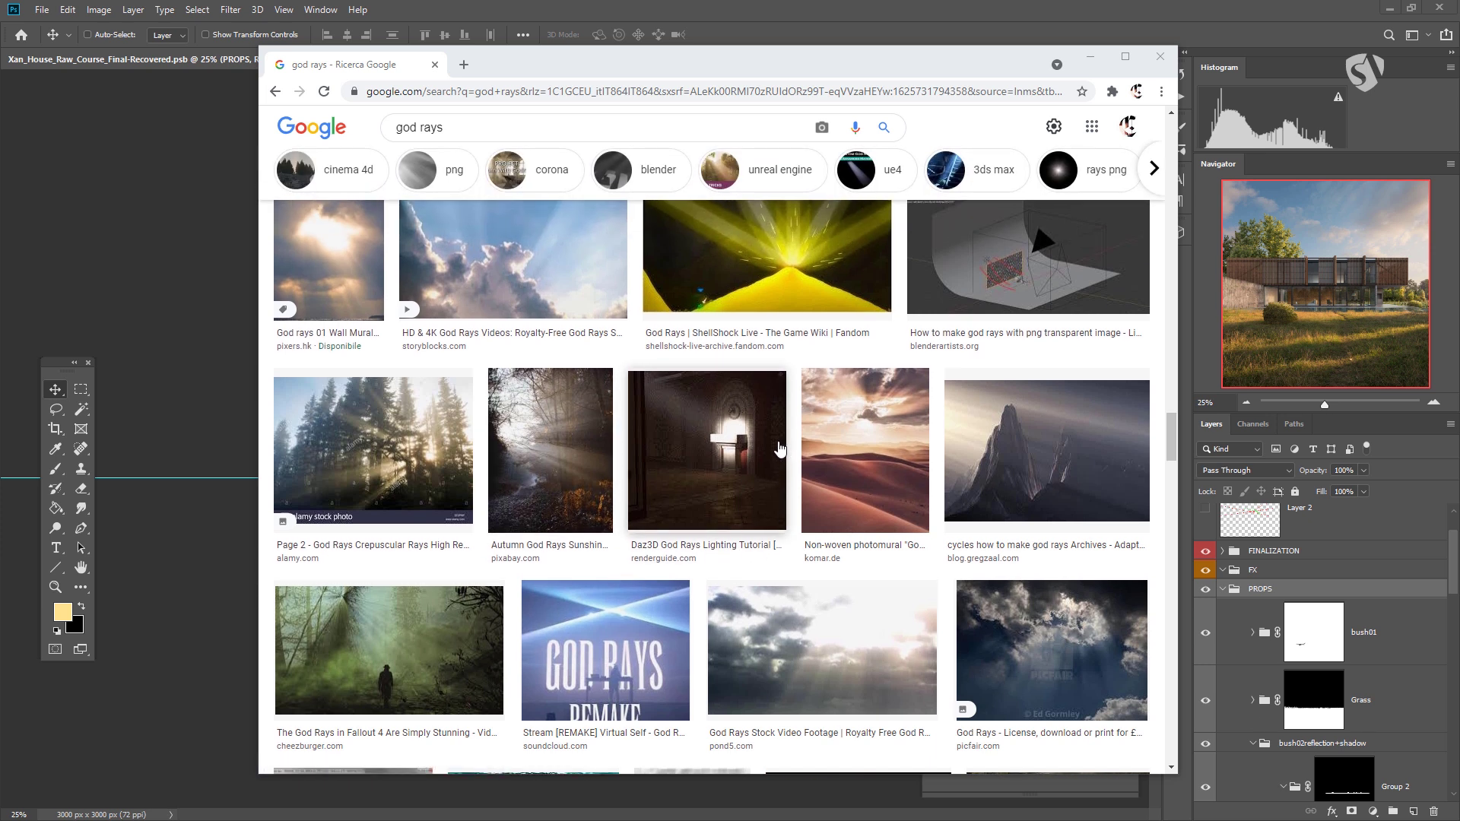
scroll(762, 448, up, 5)
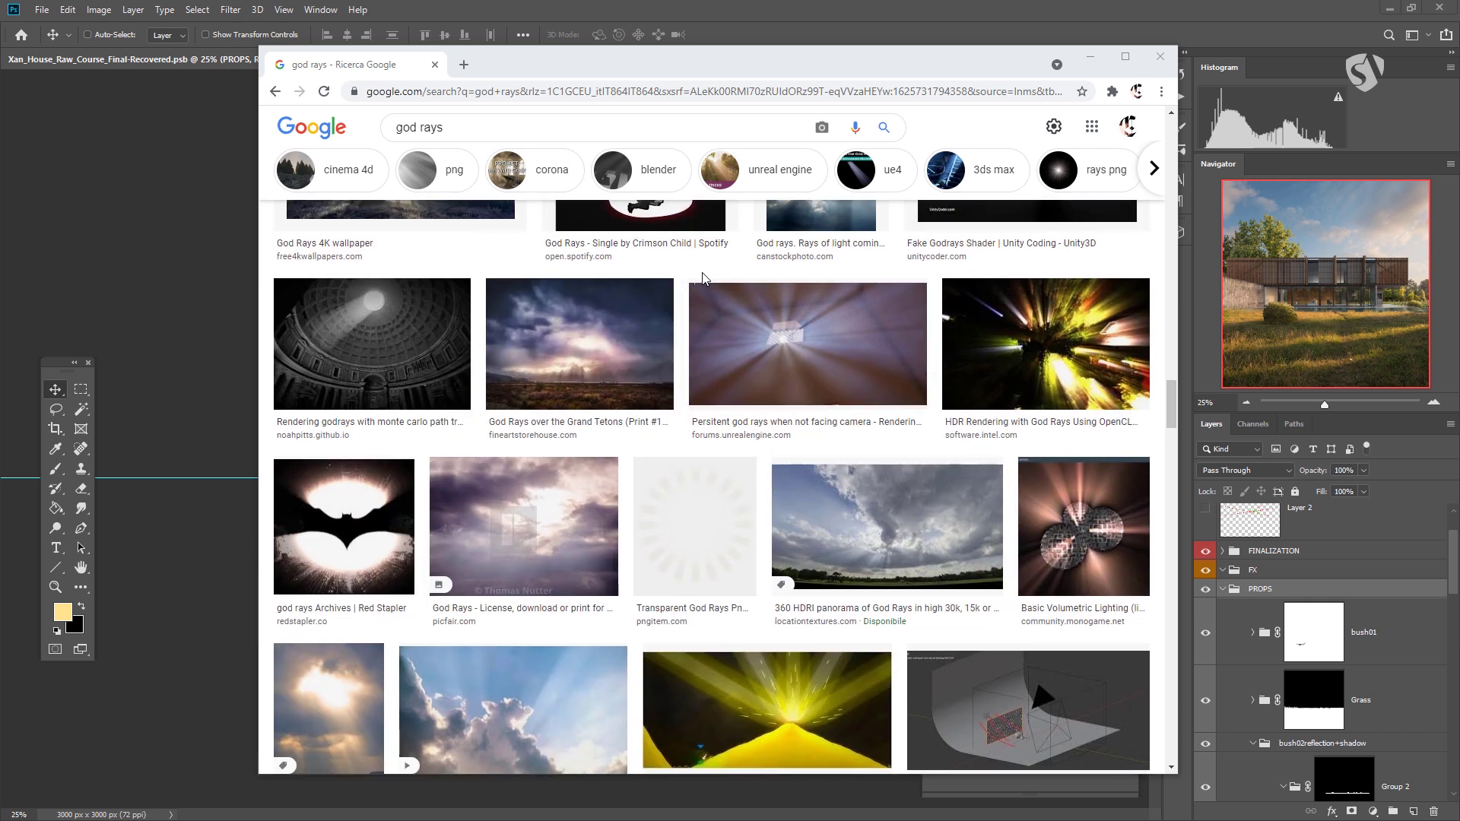
scroll(764, 455, up, 3)
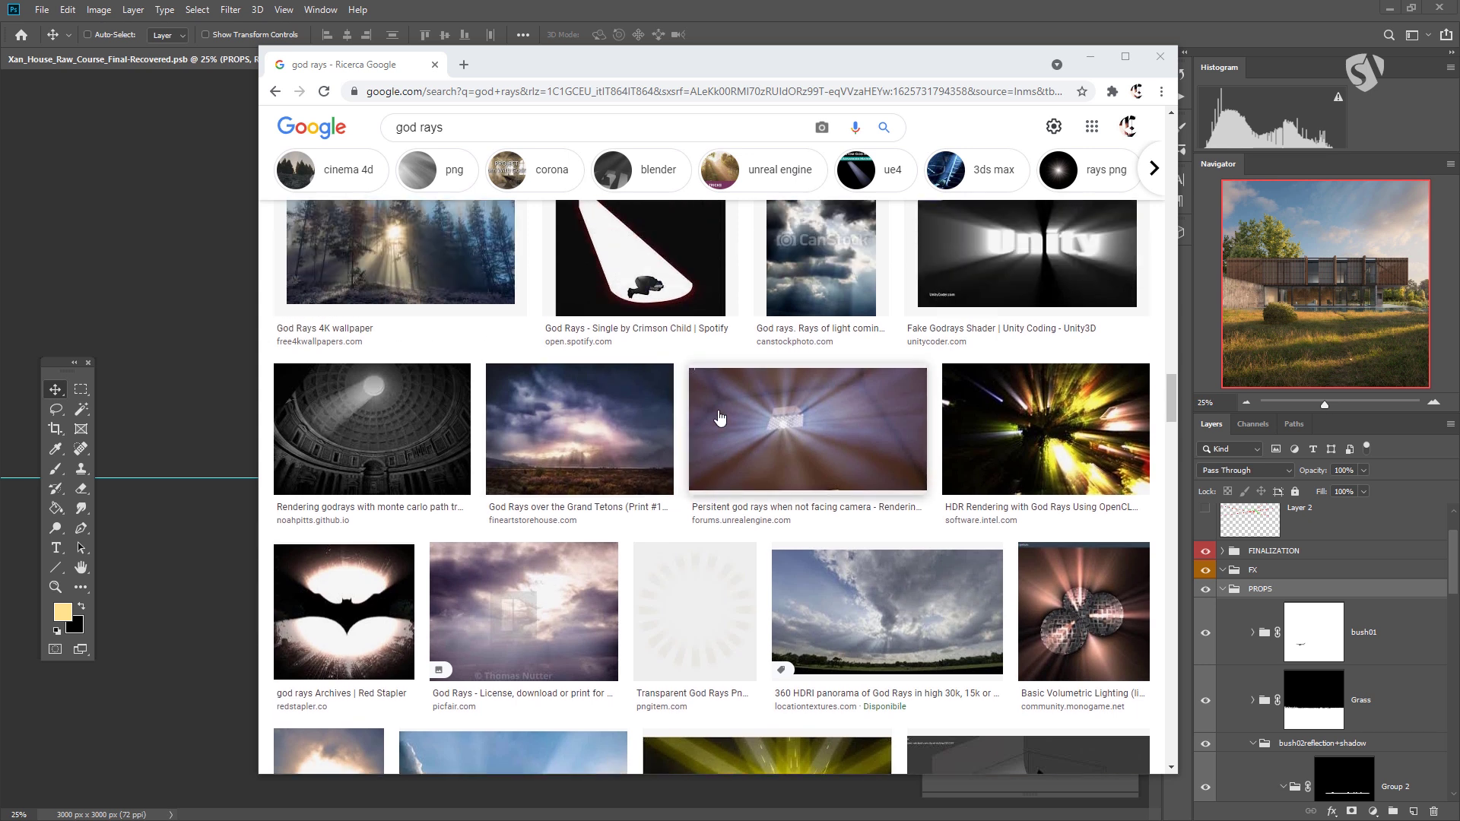
scroll(764, 455, up, 5)
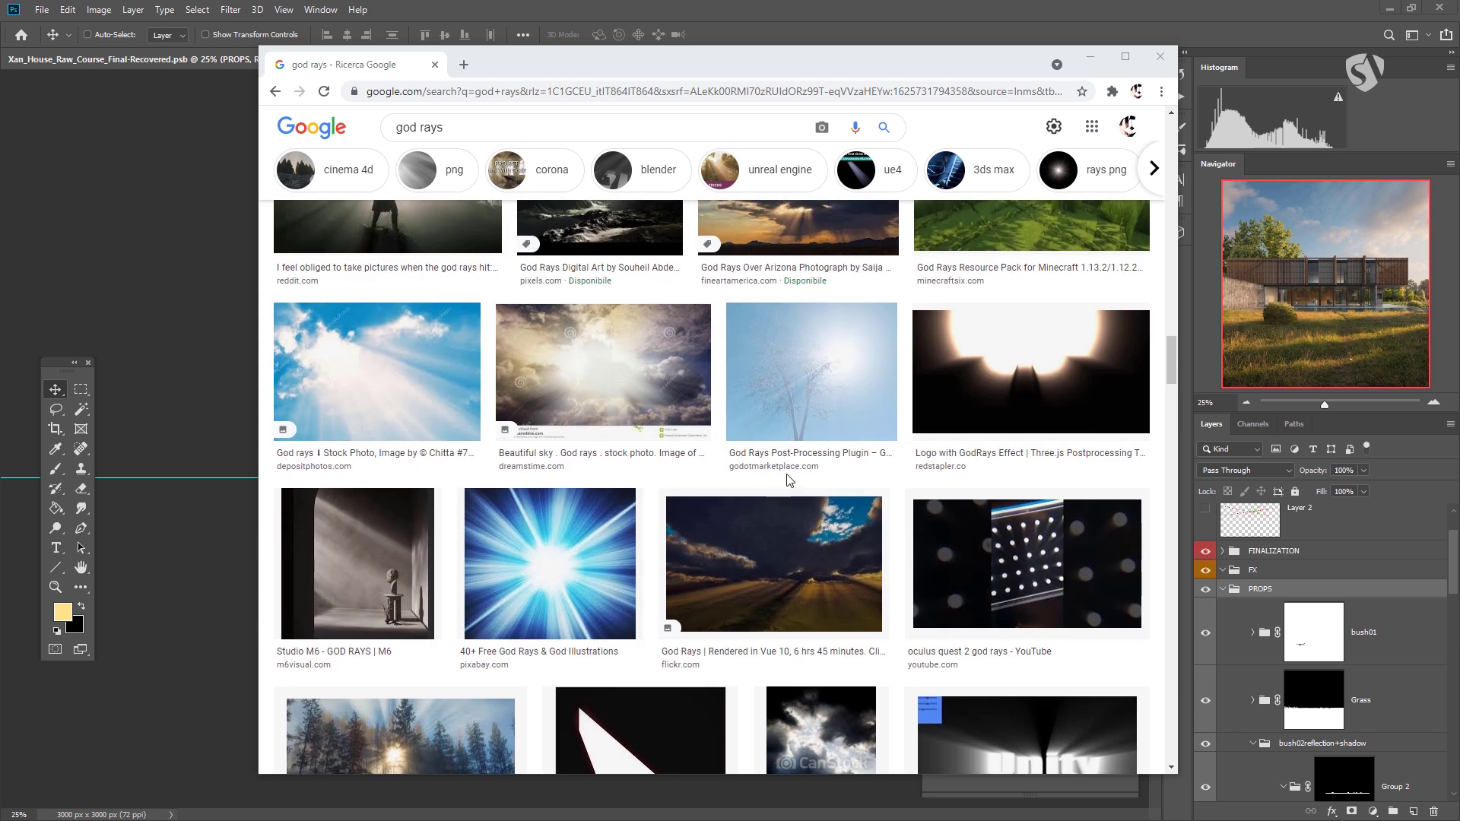
scroll(742, 472, up, 1)
scroll(737, 476, up, 1)
scroll(741, 473, up, 3)
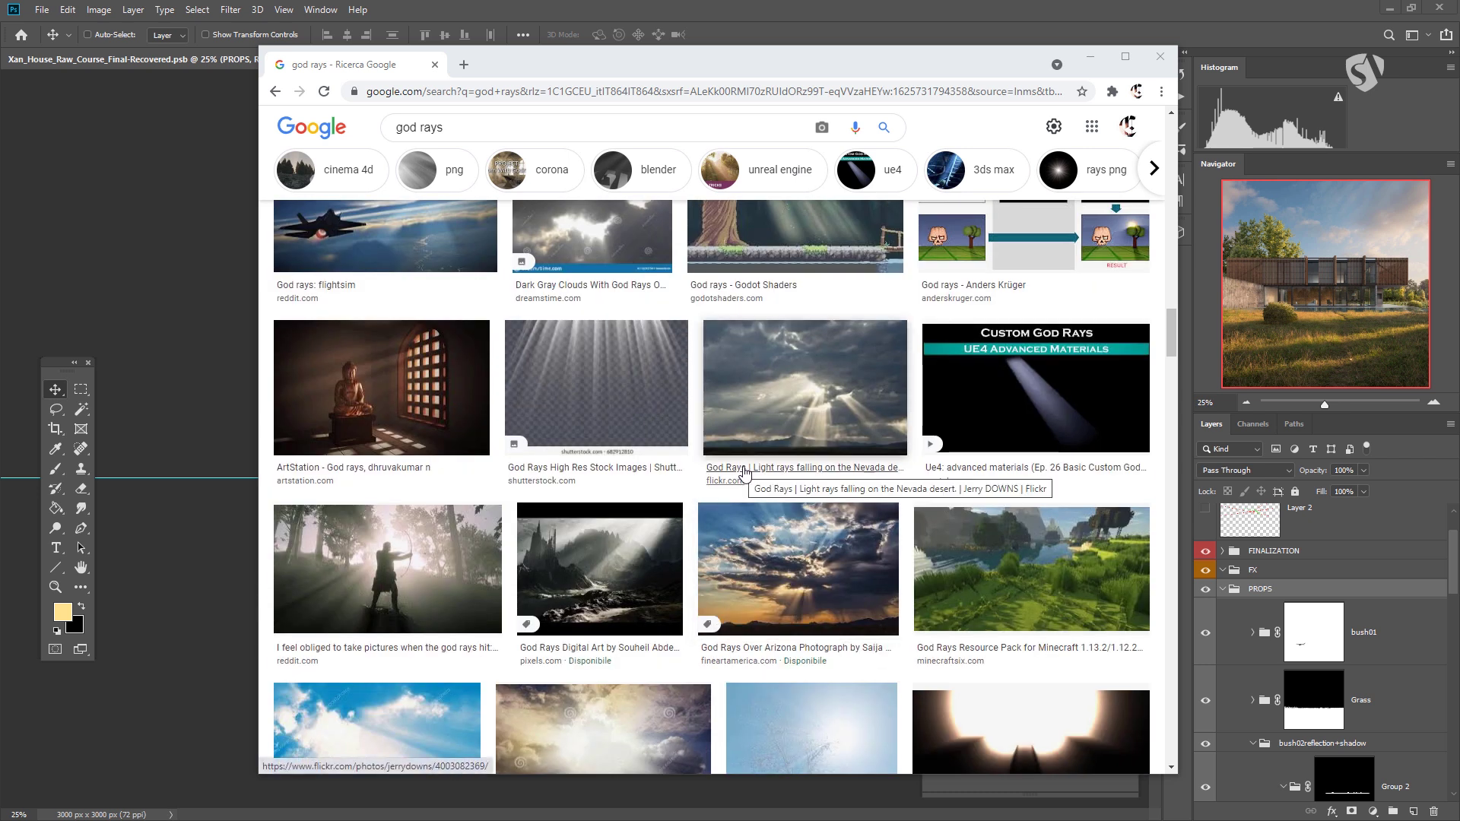
scroll(744, 472, up, 3)
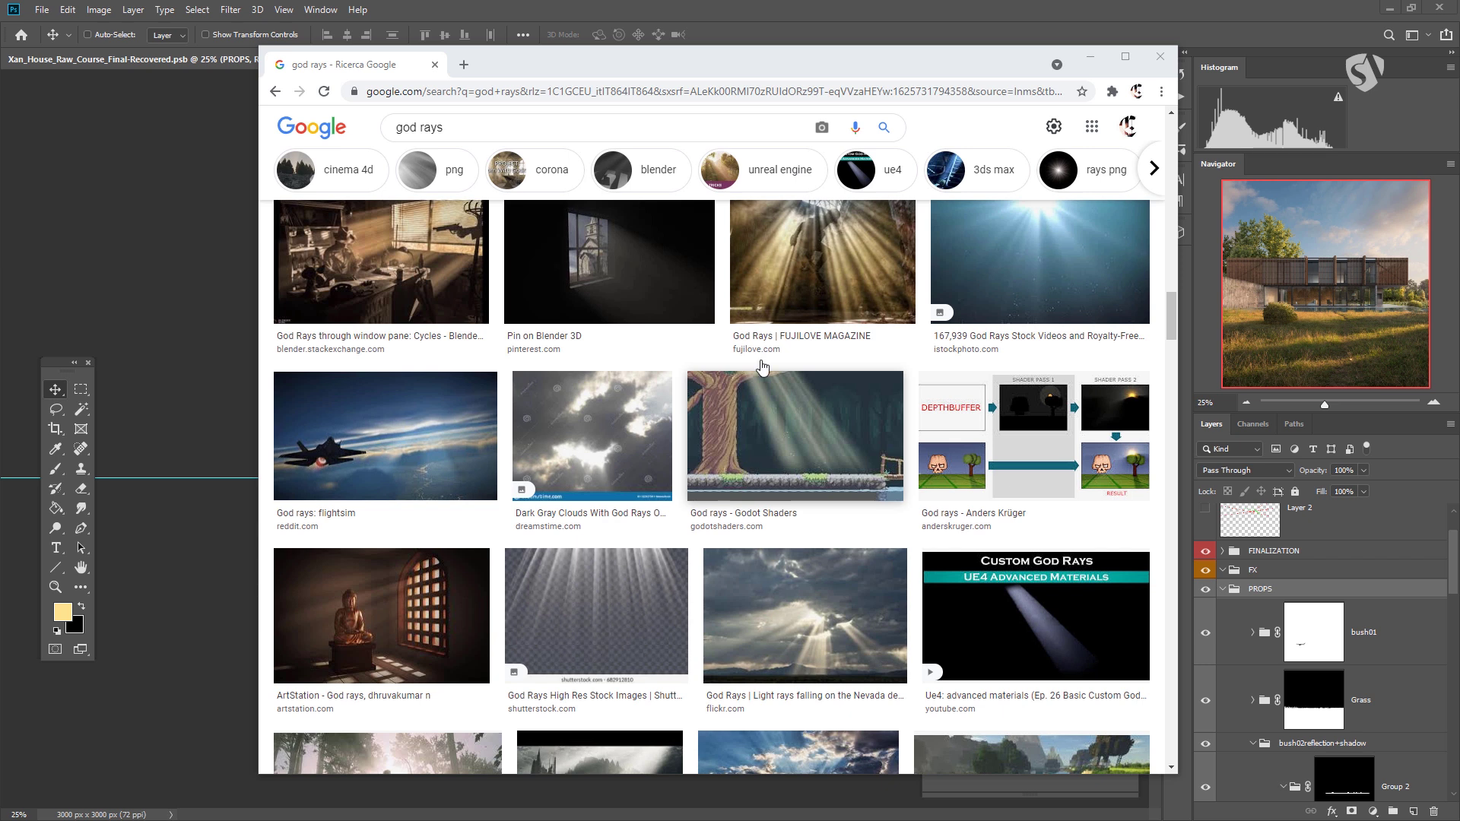
- Switch back to the house composite in Photoshop and hide the guides
click(1090, 56)
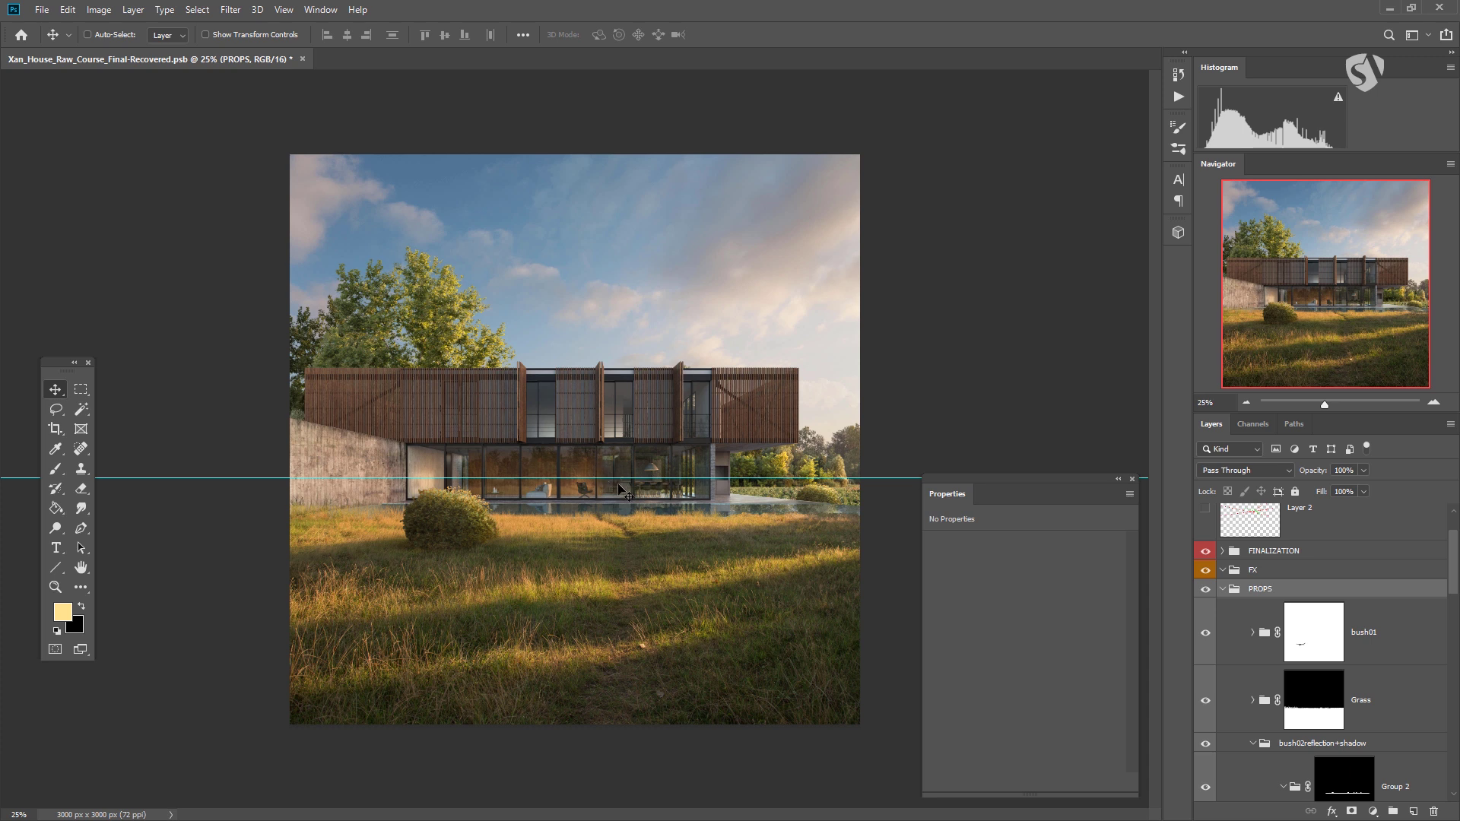
key(ctrl+semicolon)
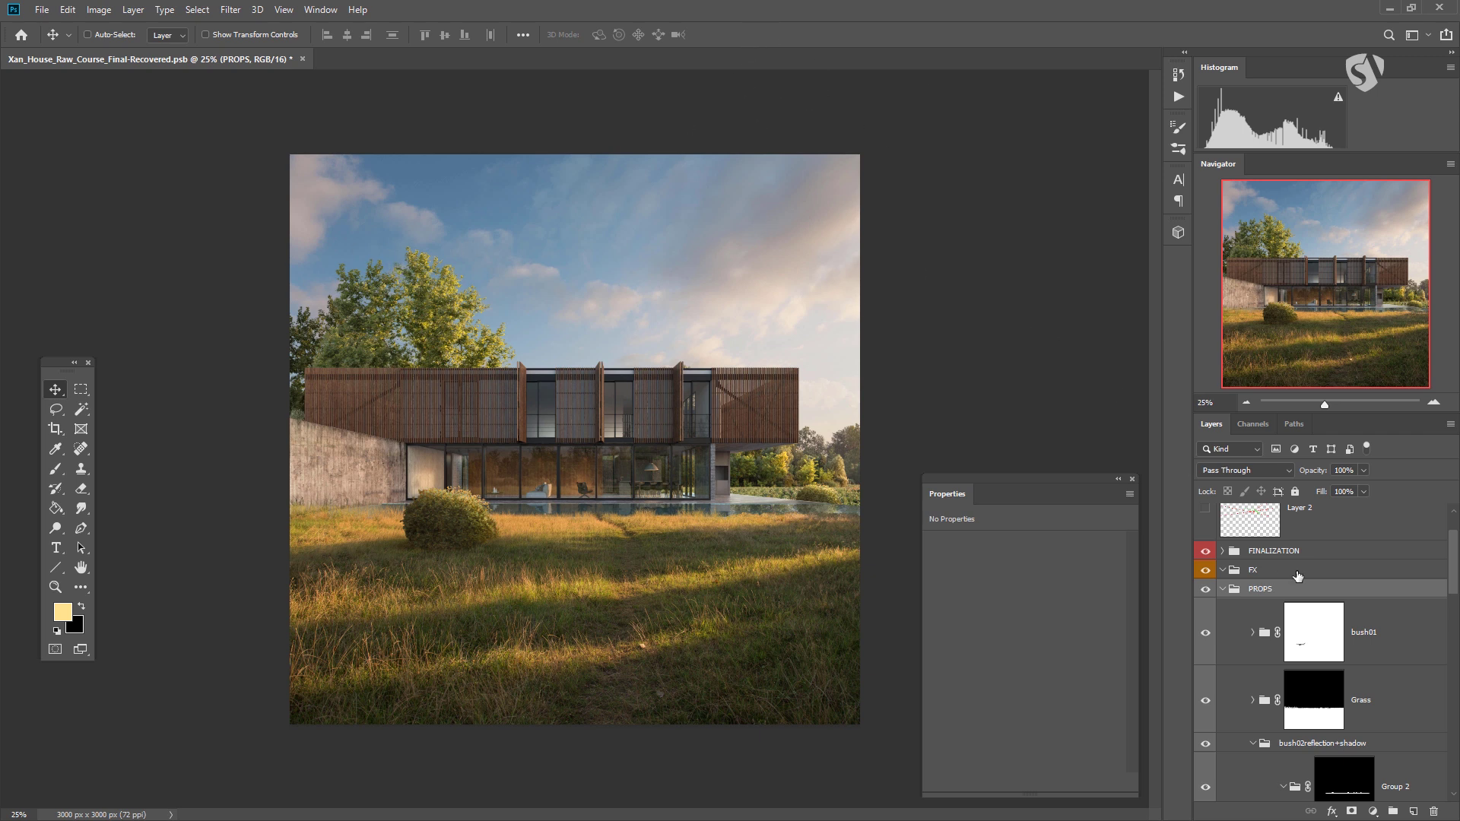
- Duplicate the tree photo layer "Layer 6 copy" from the Trees_bg group and move the duplicate to the top of the PROPS group
scroll(1301, 588, down, 3)
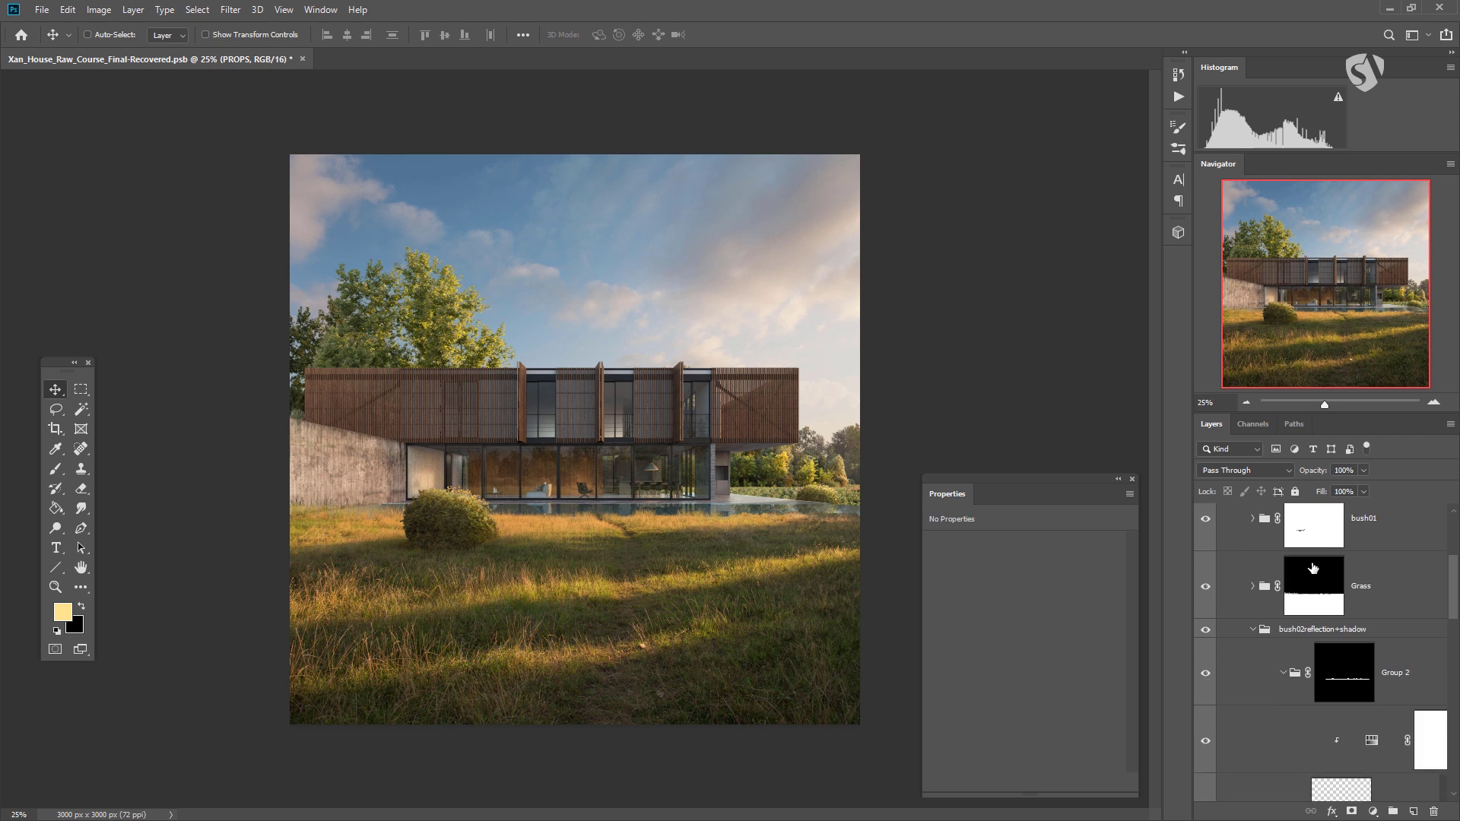
scroll(1311, 639, up, 10)
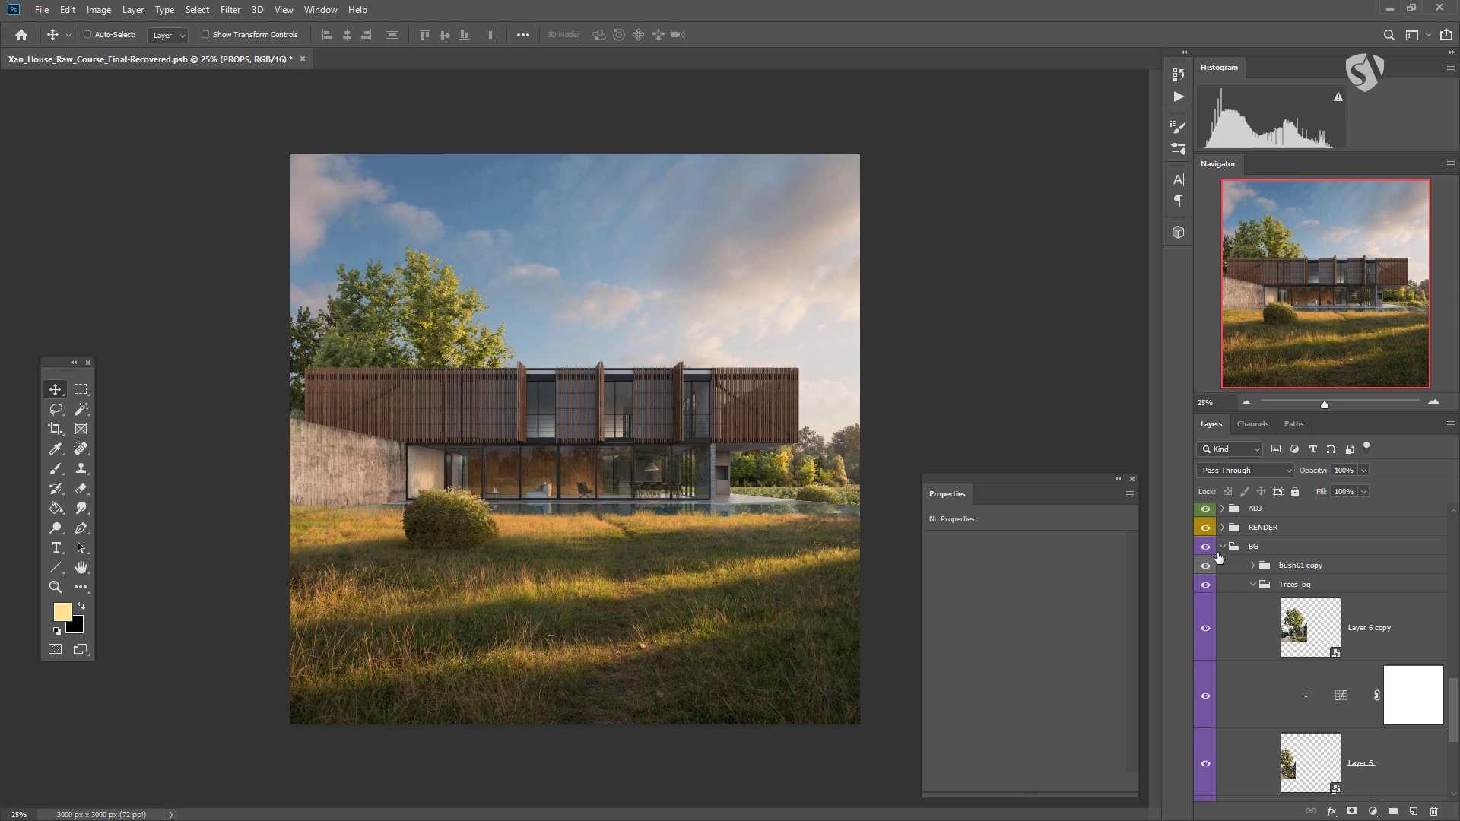
click(1304, 588)
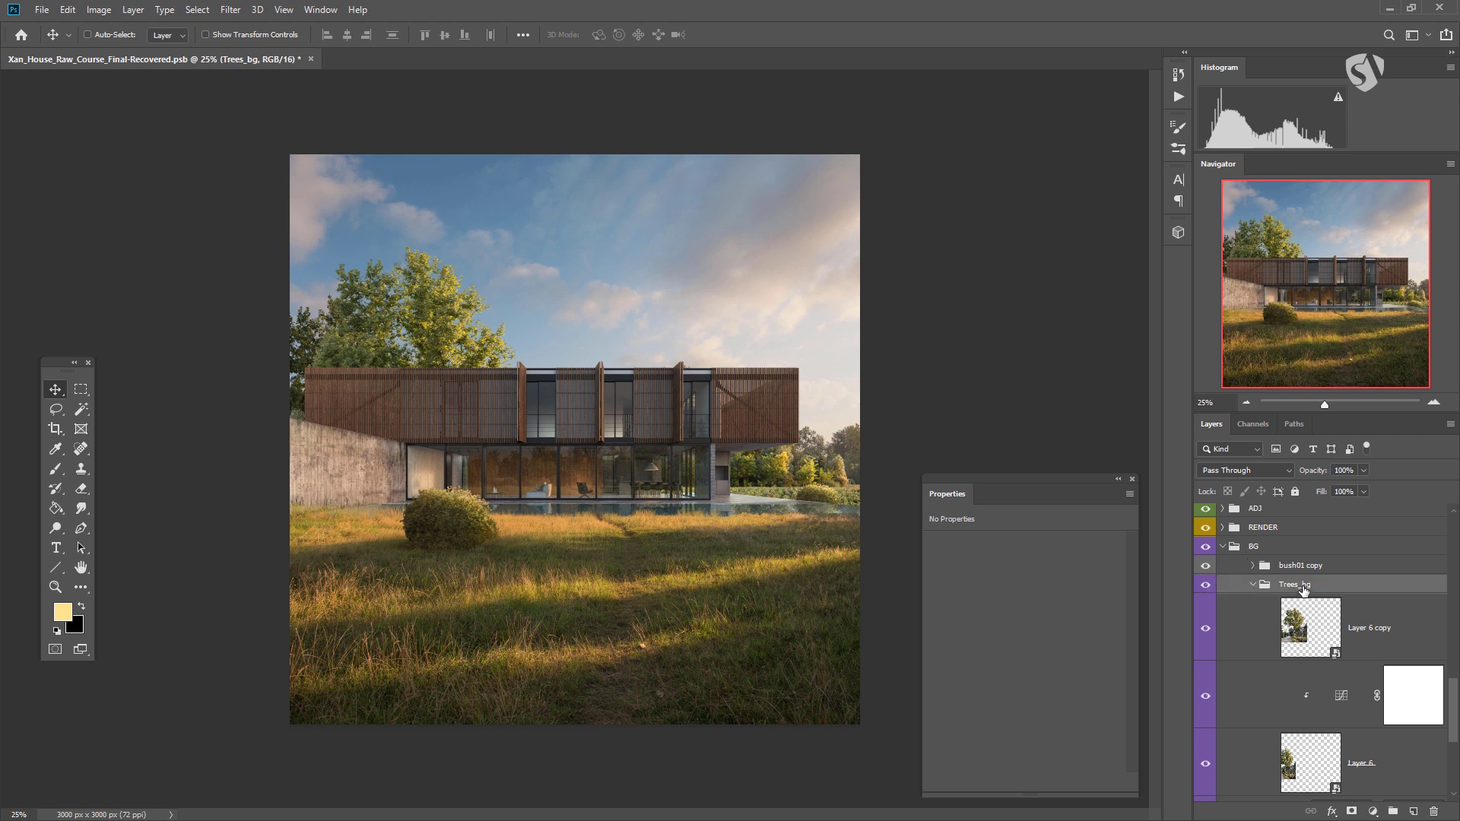
click(1303, 630)
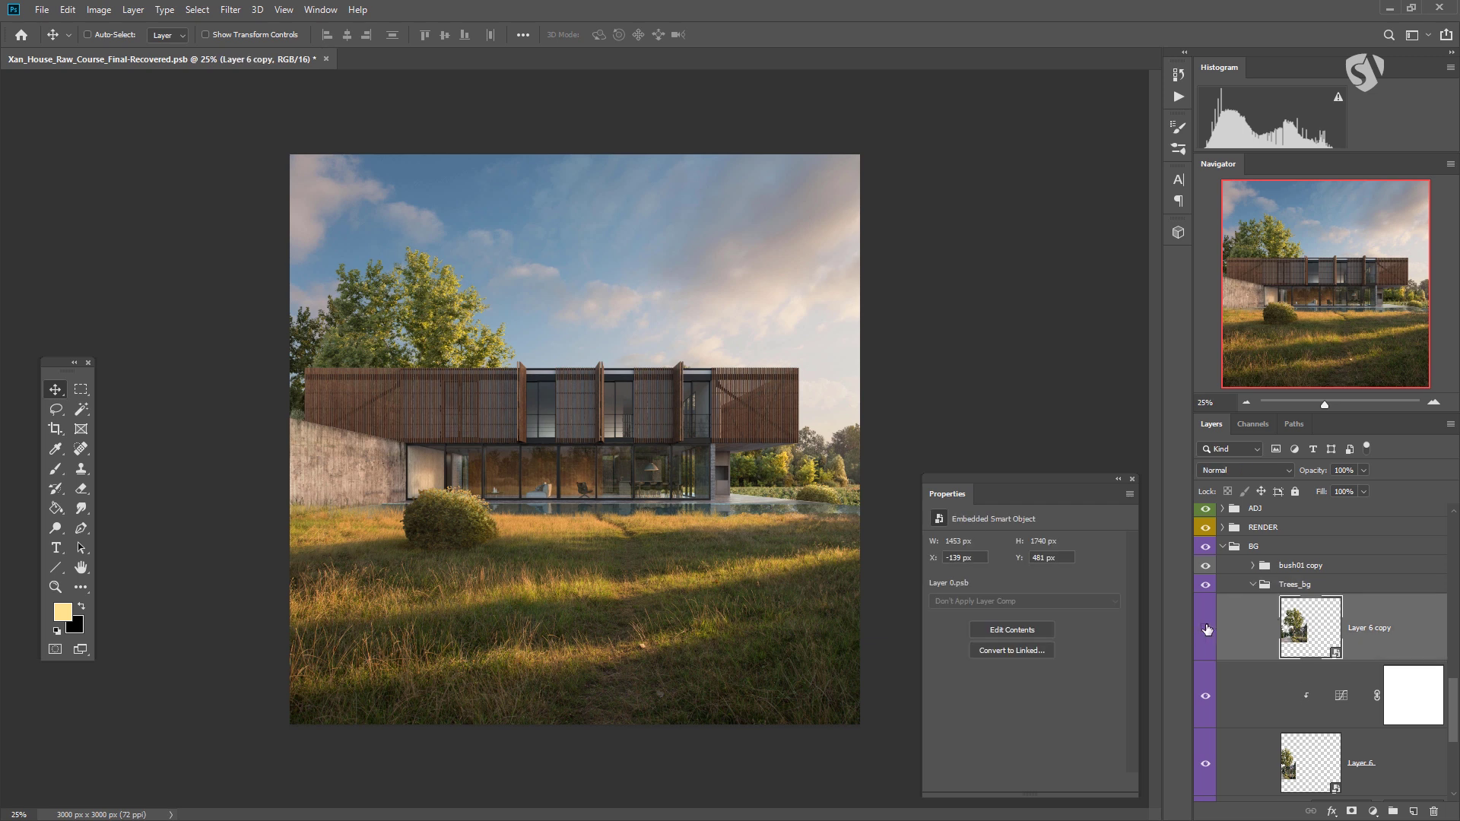
click(1207, 630)
key(ctrl+j)
drag(1315, 630, 1255, 567)
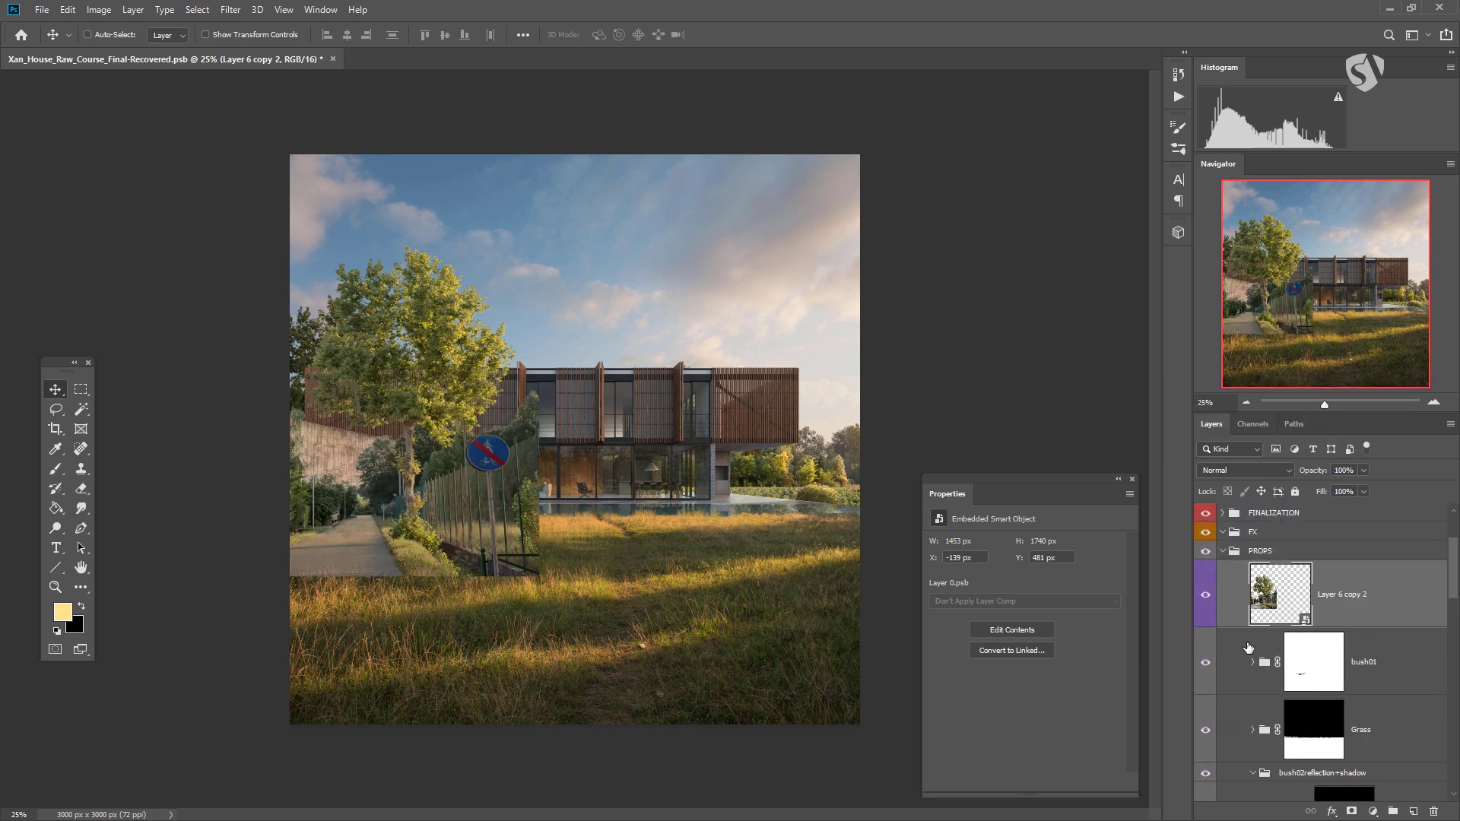
- Collapse the bush02reflection+shadow and BG groups to shorten the layer stack
scroll(1248, 578, down, 2)
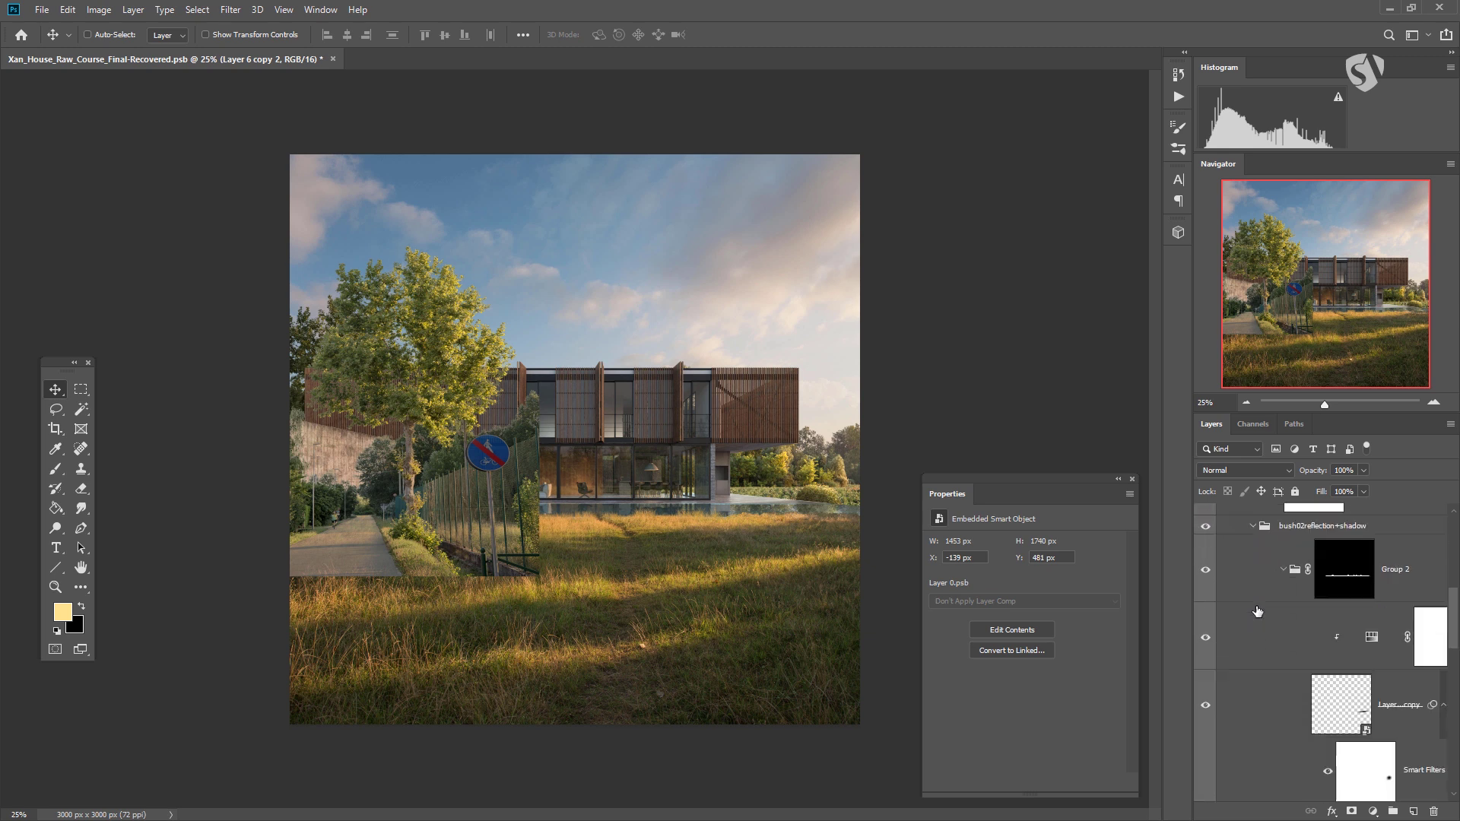
scroll(1255, 586, down, 2)
scroll(1255, 586, up, 1)
click(1253, 526)
click(1226, 583)
scroll(1243, 671, up, 3)
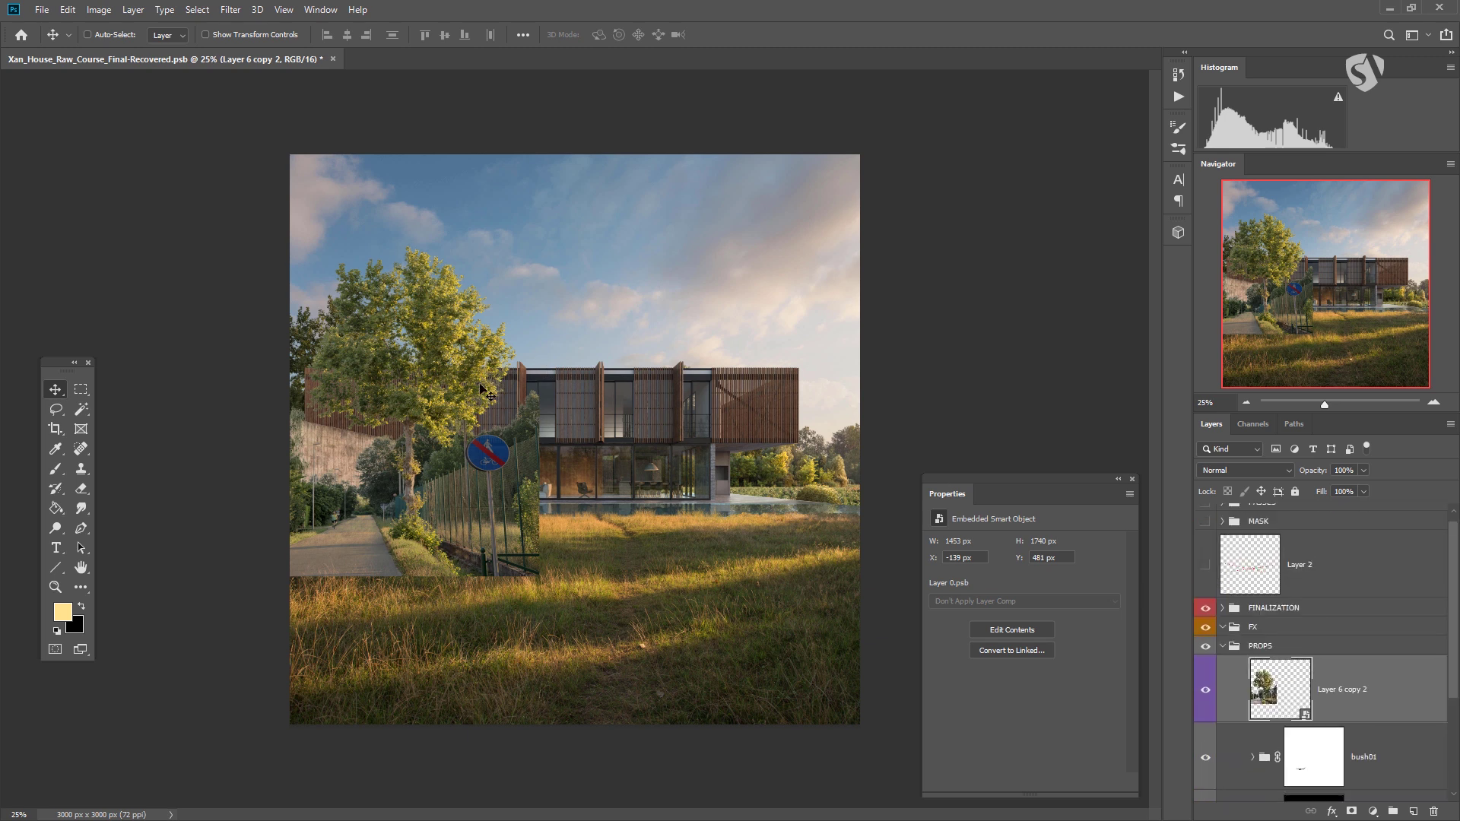
- Show the guides and move the duplicated tree photo in front of the house, to about X 1039 px, Y 305 px
drag(435, 525, 600, 575)
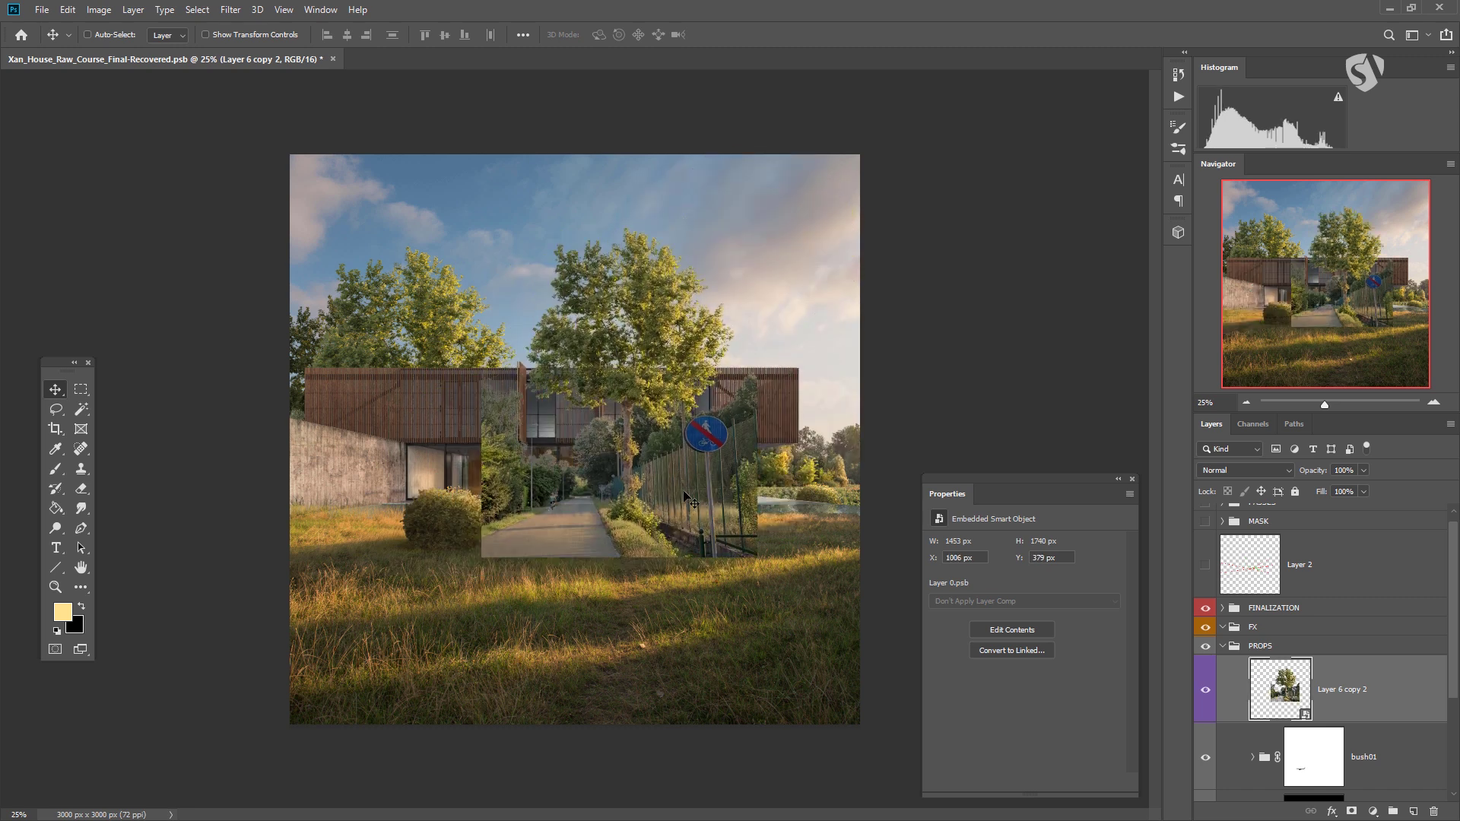
key(ctrl)
drag(711, 465, 715, 455)
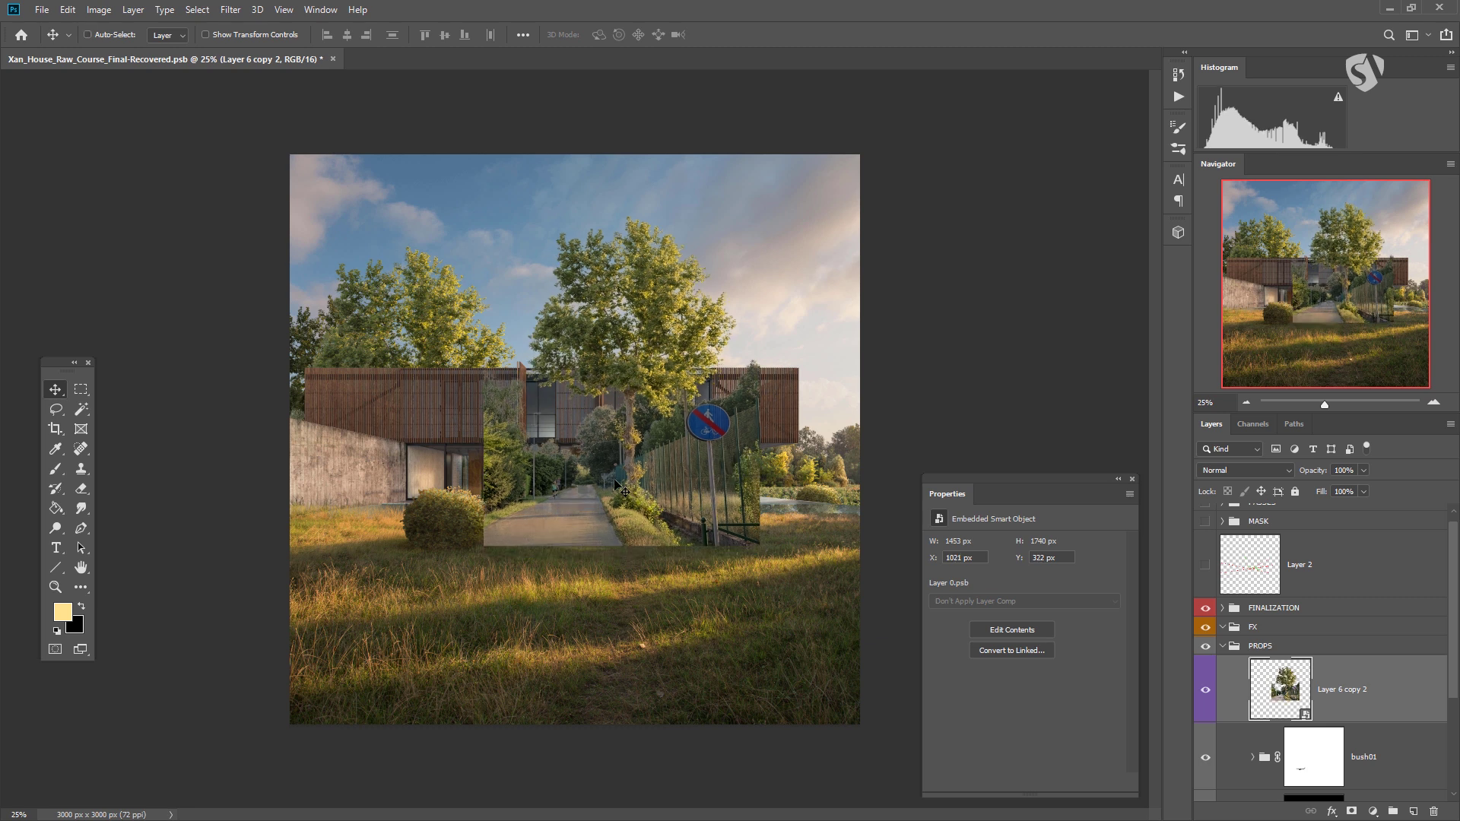
key(ctrl)
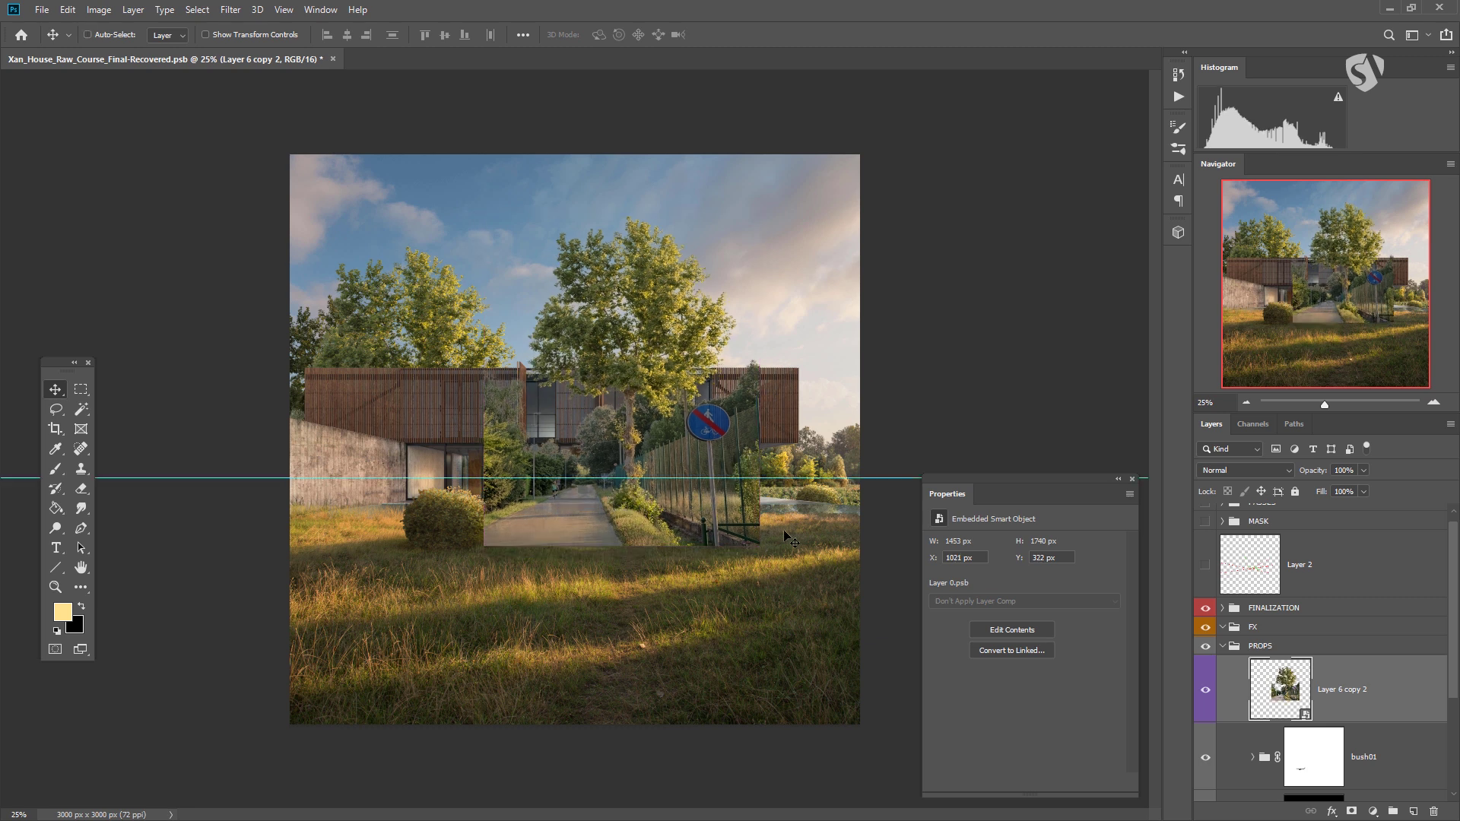
drag(751, 545, 747, 536)
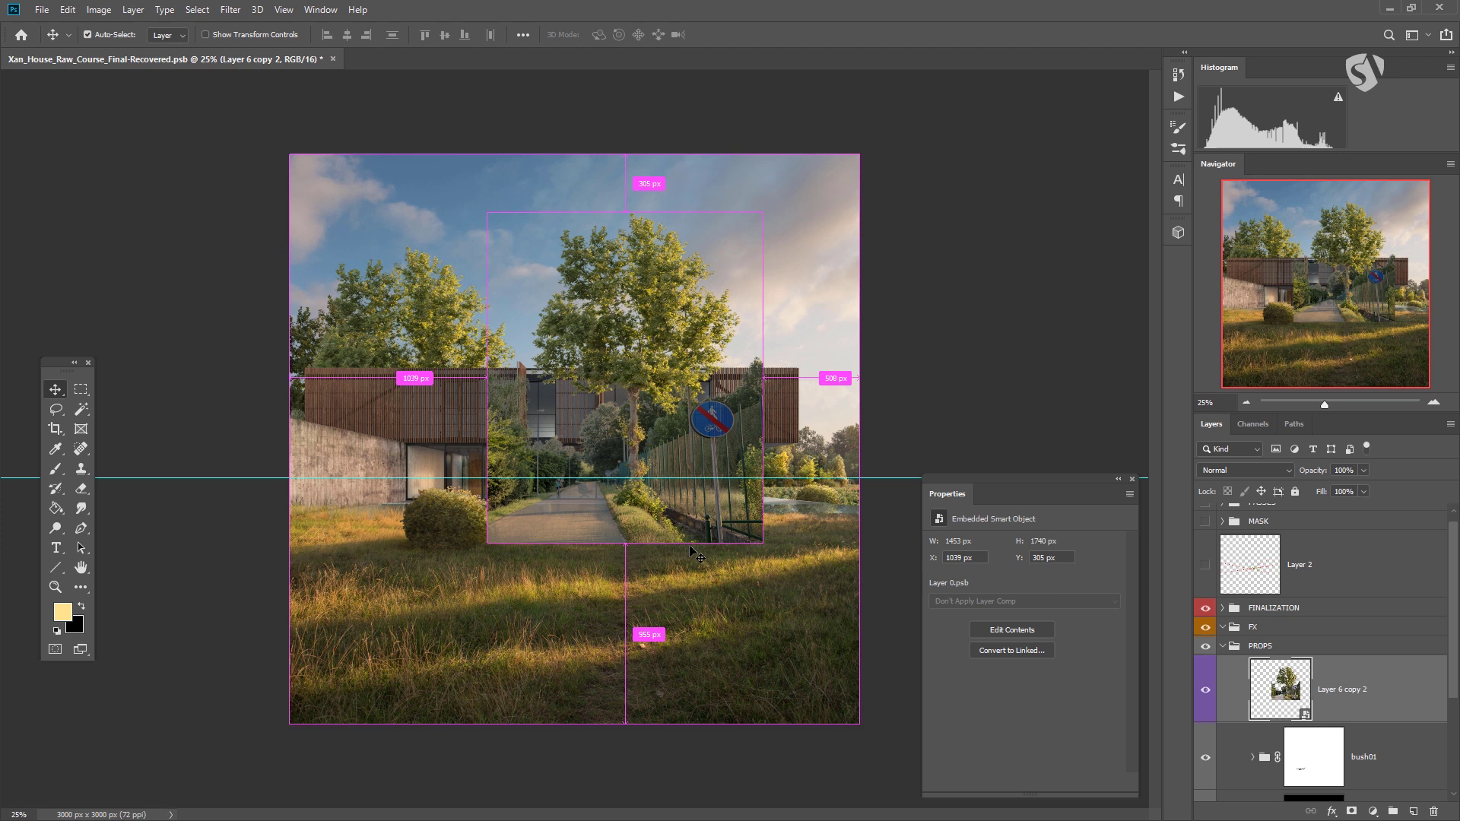
key(ctrl+t)
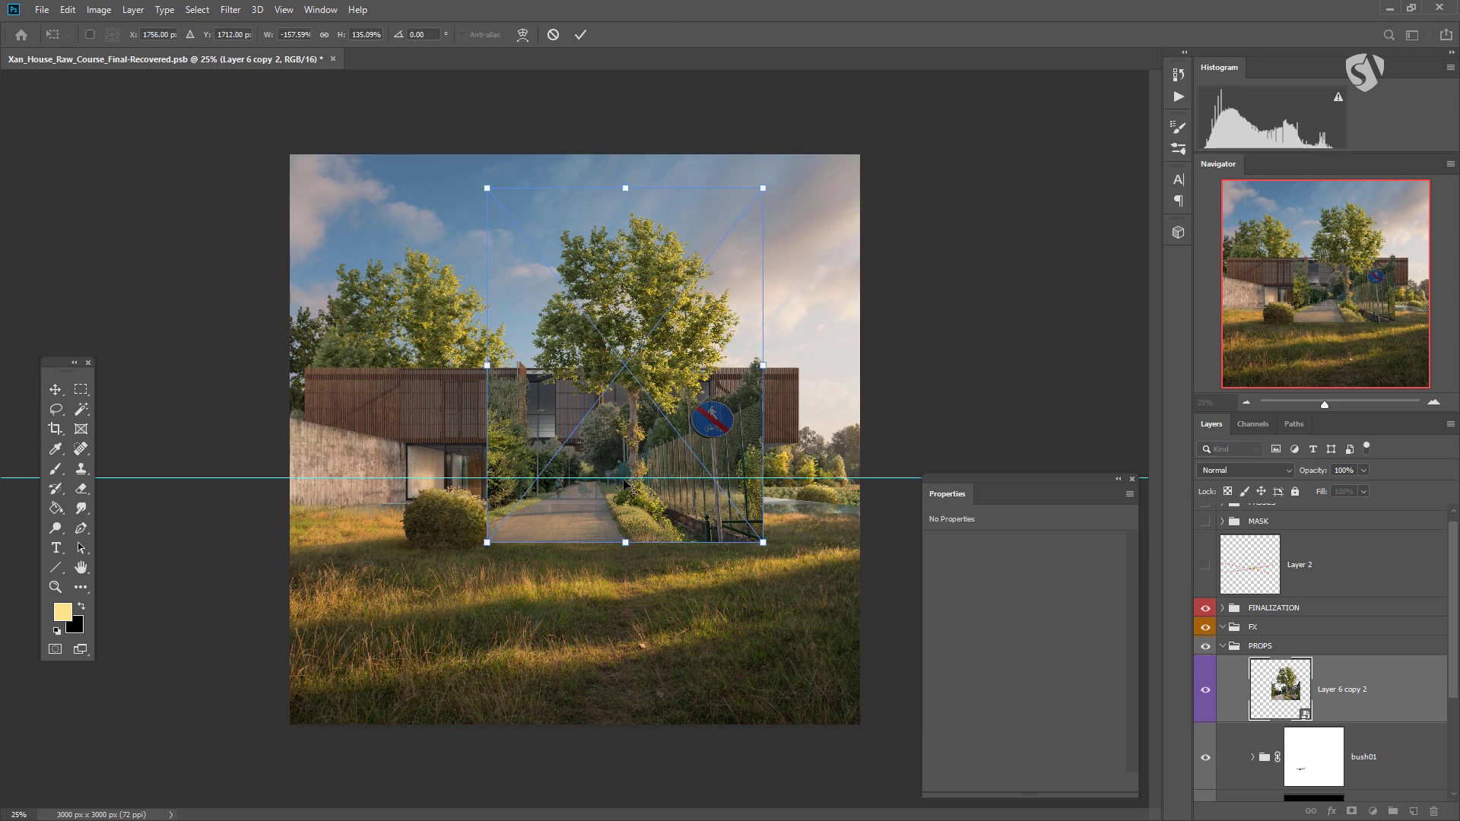
drag(760, 186, 936, 137)
key(ctrl+z)
drag(765, 190, 864, 294)
key(Return)
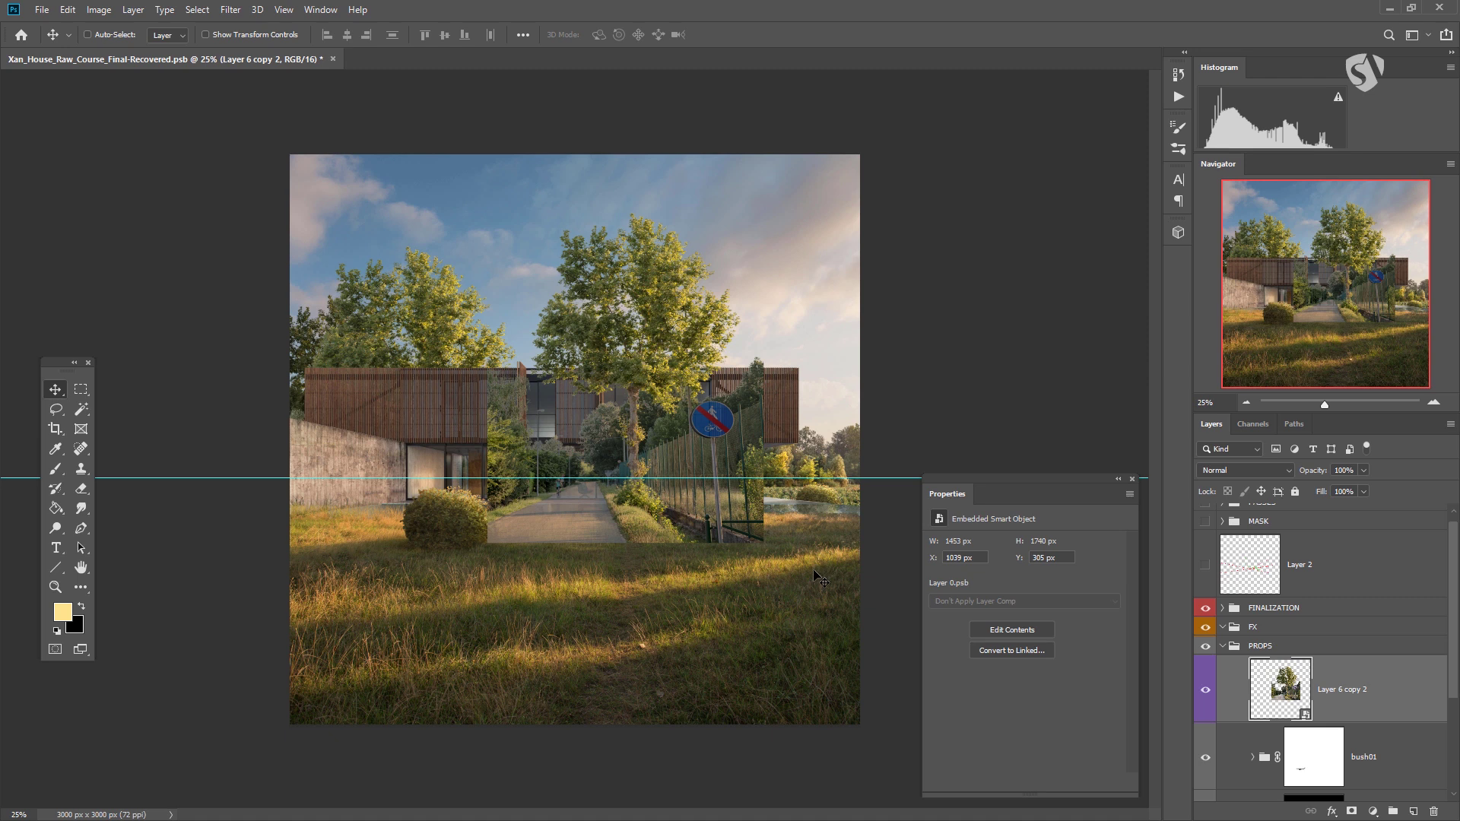
- Enlarge the duplicated tree photo with Free Transform to about 3873 × 4636 px, shifting it towards the image's right side
key(ctrl+t)
drag(763, 542, 898, 717)
drag(728, 634, 741, 524)
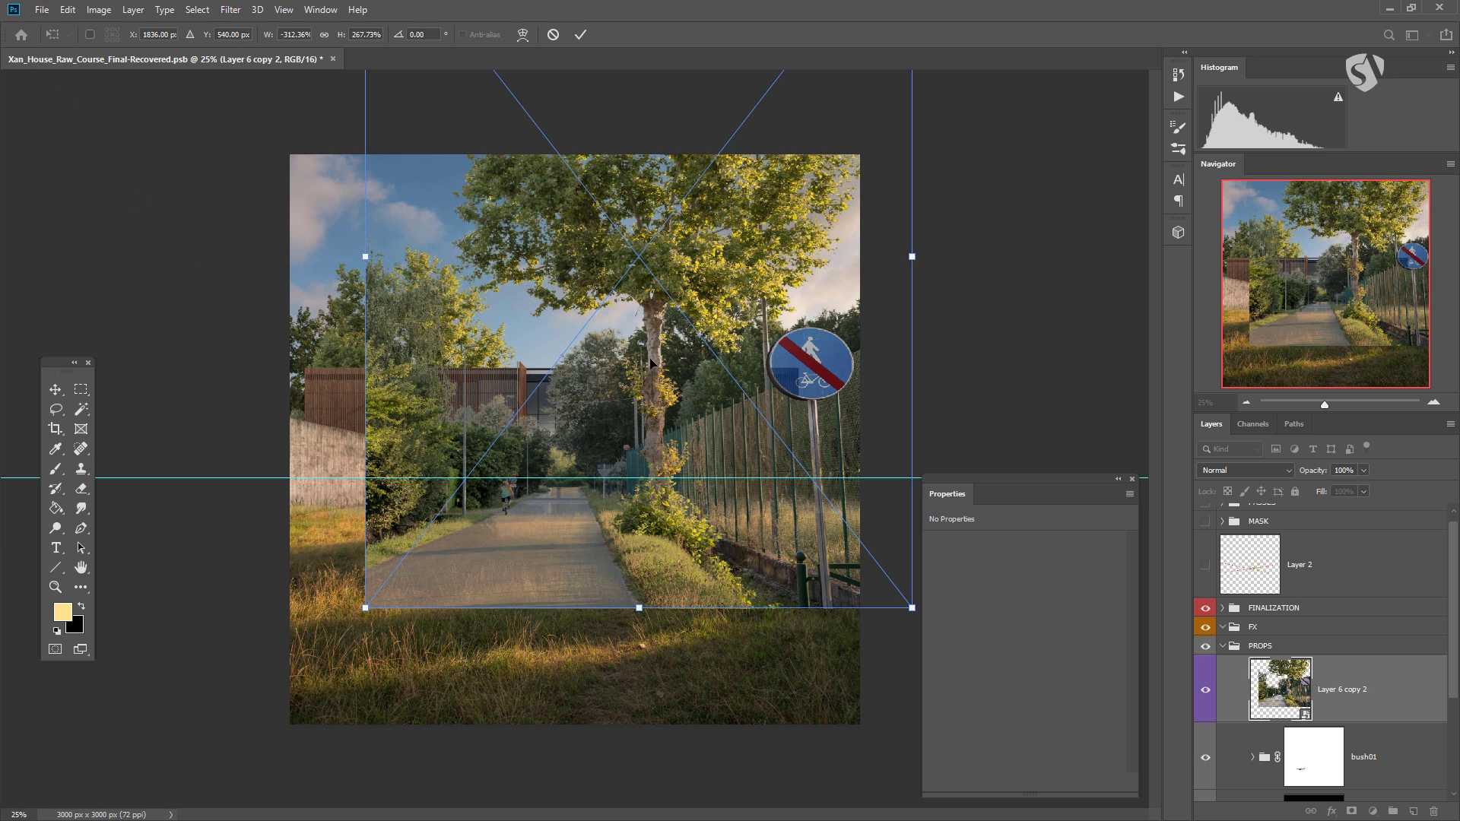
drag(650, 382, 886, 397)
drag(590, 612, 504, 729)
drag(741, 585, 764, 505)
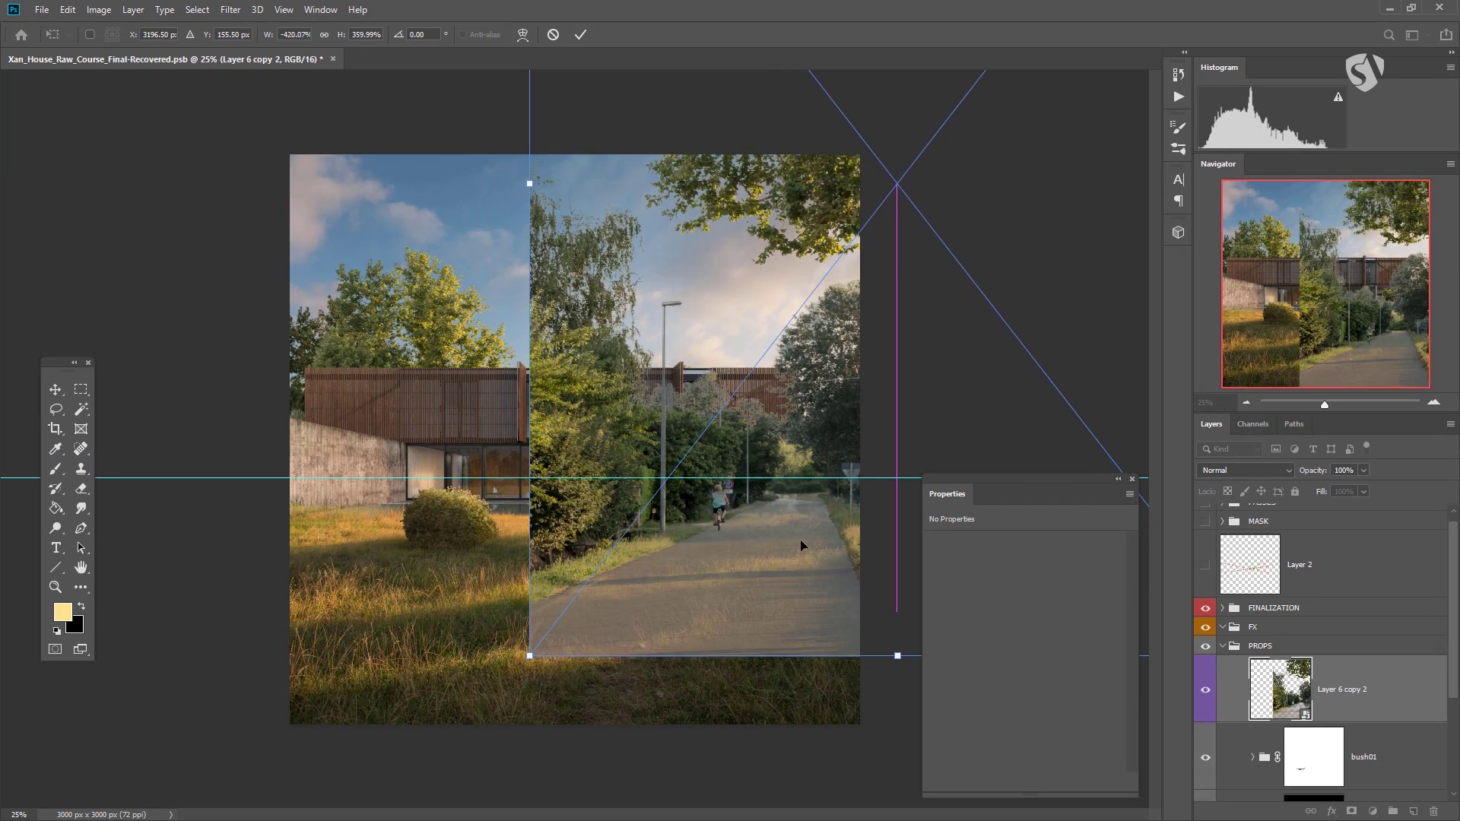
- Move the enlarged tree photo to about X 1009 px, Y -1580 px so its branches hang into the sky above the house
drag(783, 297, 781, 305)
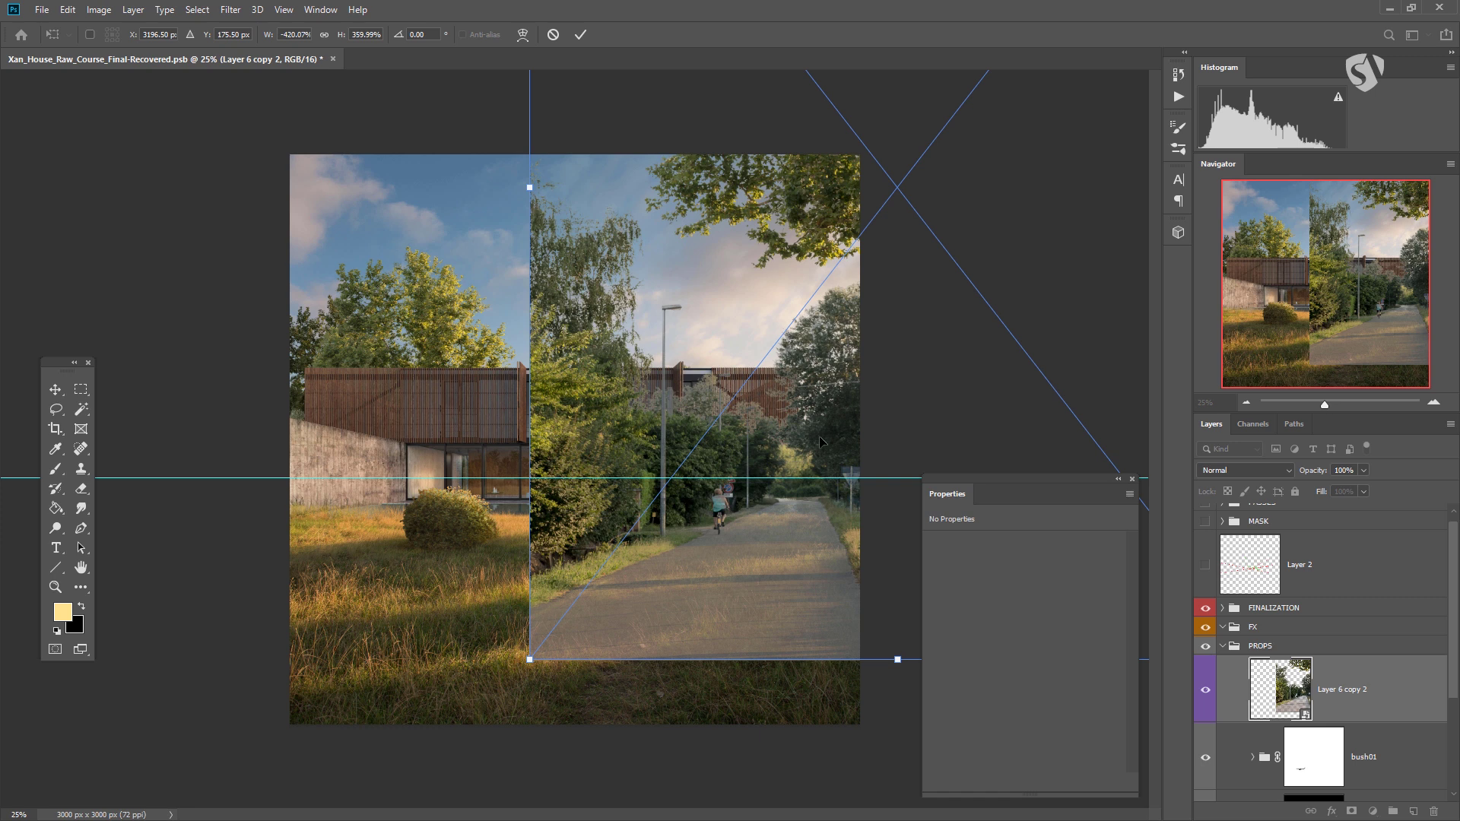
key(shift+Left)
key(shift+Left)
key(shift+Left)
key(shift+Left)
key(shift+Left)
key(shift+Left)
key(shift+Left)
key(shift+Left)
key(shift+Left)
key(shift+Left)
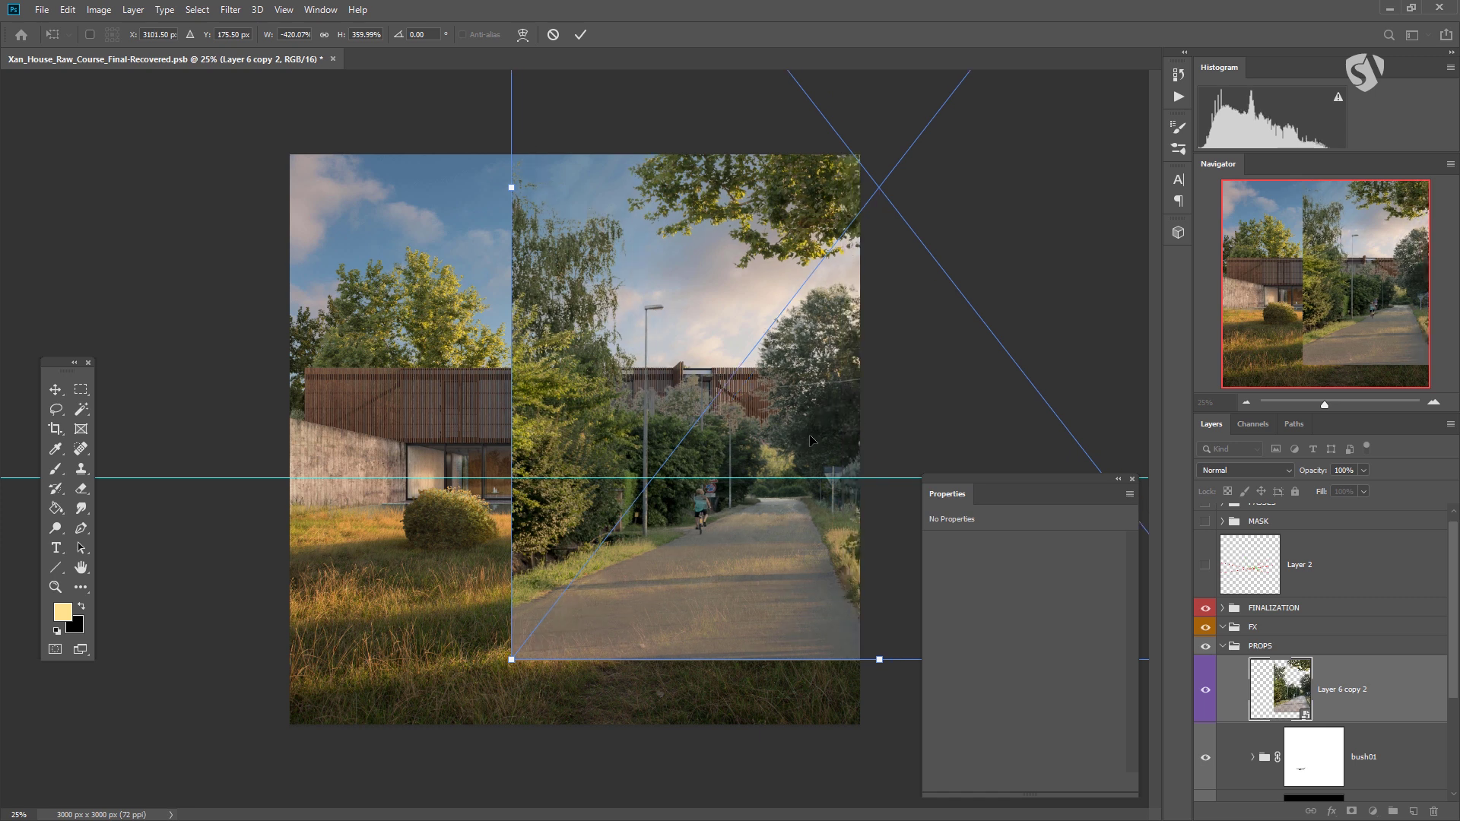
mouse_move(816, 440)
mouse_down()
mouse_move(820, 499)
mouse_move(821, 456)
mouse_up()
key(Return)
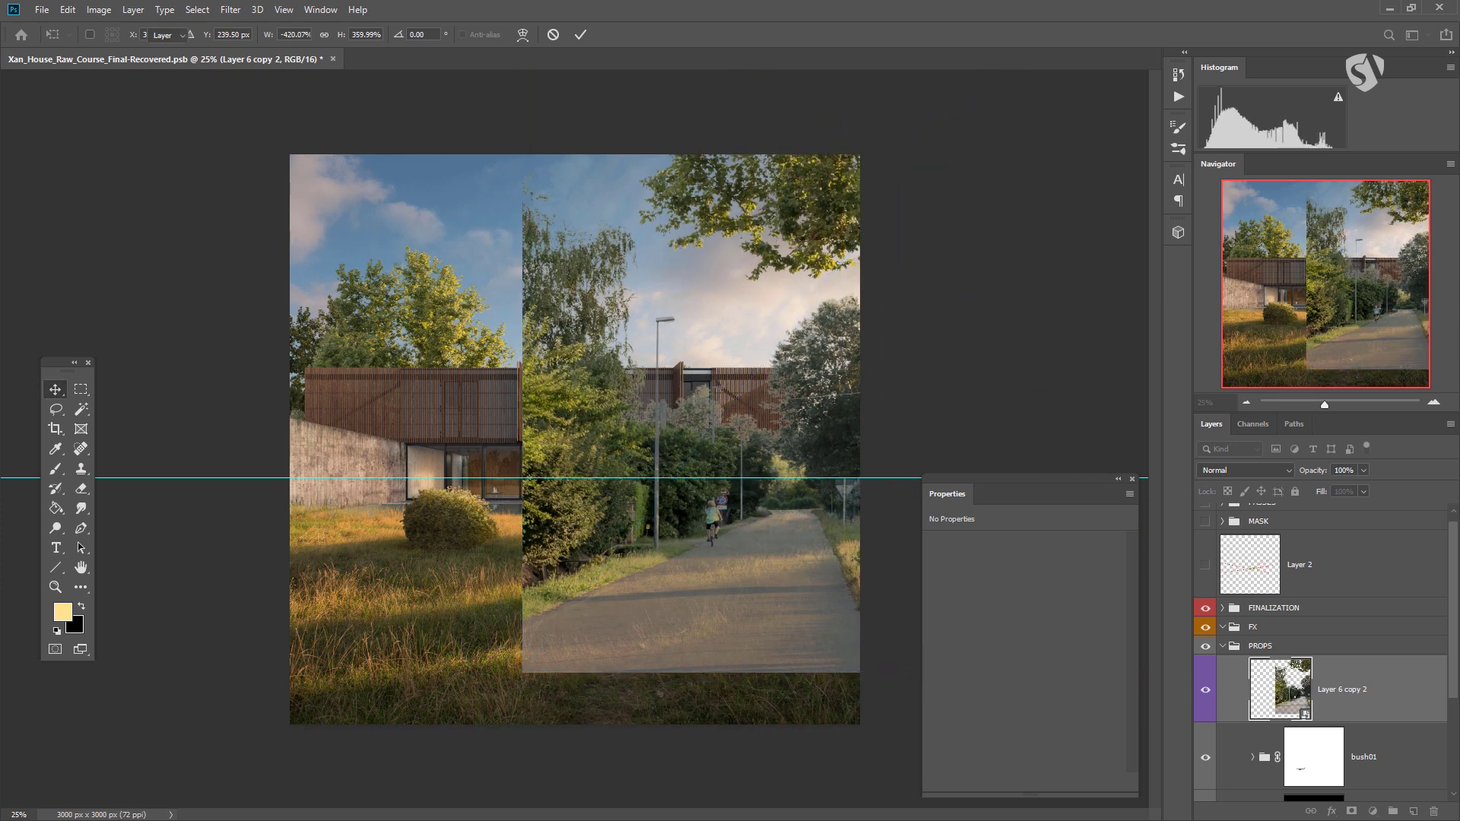
mouse_move(792, 287)
mouse_down()
mouse_move(788, 407)
mouse_move(774, 345)
mouse_up()
- Lasso the overhanging branches with the surrounding sky and turn the selection into a layer mask on the tree photo
key(l)
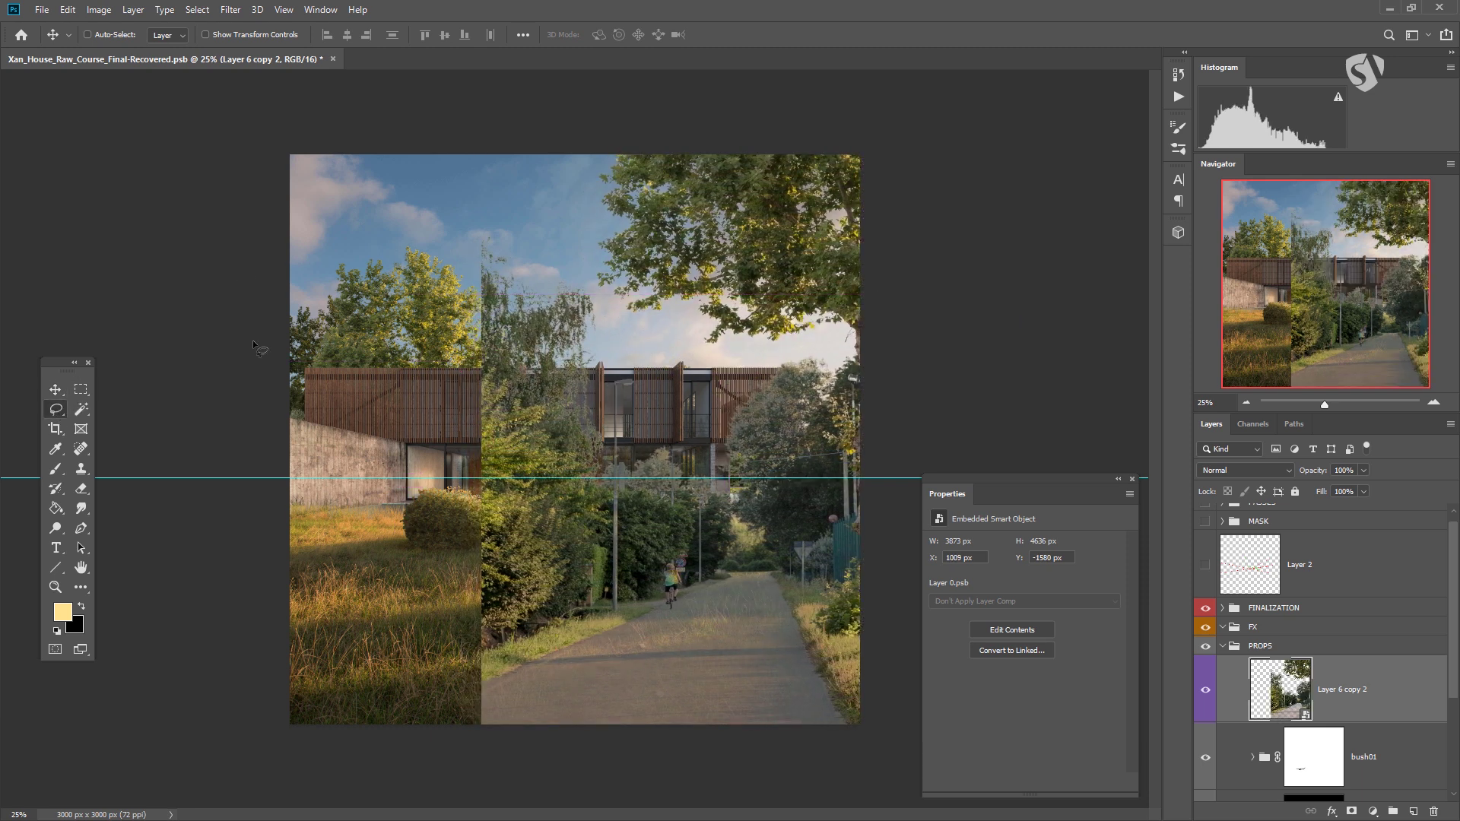
mouse_move(587, 191)
mouse_down()
mouse_move(587, 277)
mouse_move(653, 348)
mouse_move(863, 335)
mouse_move(886, 260)
mouse_up()
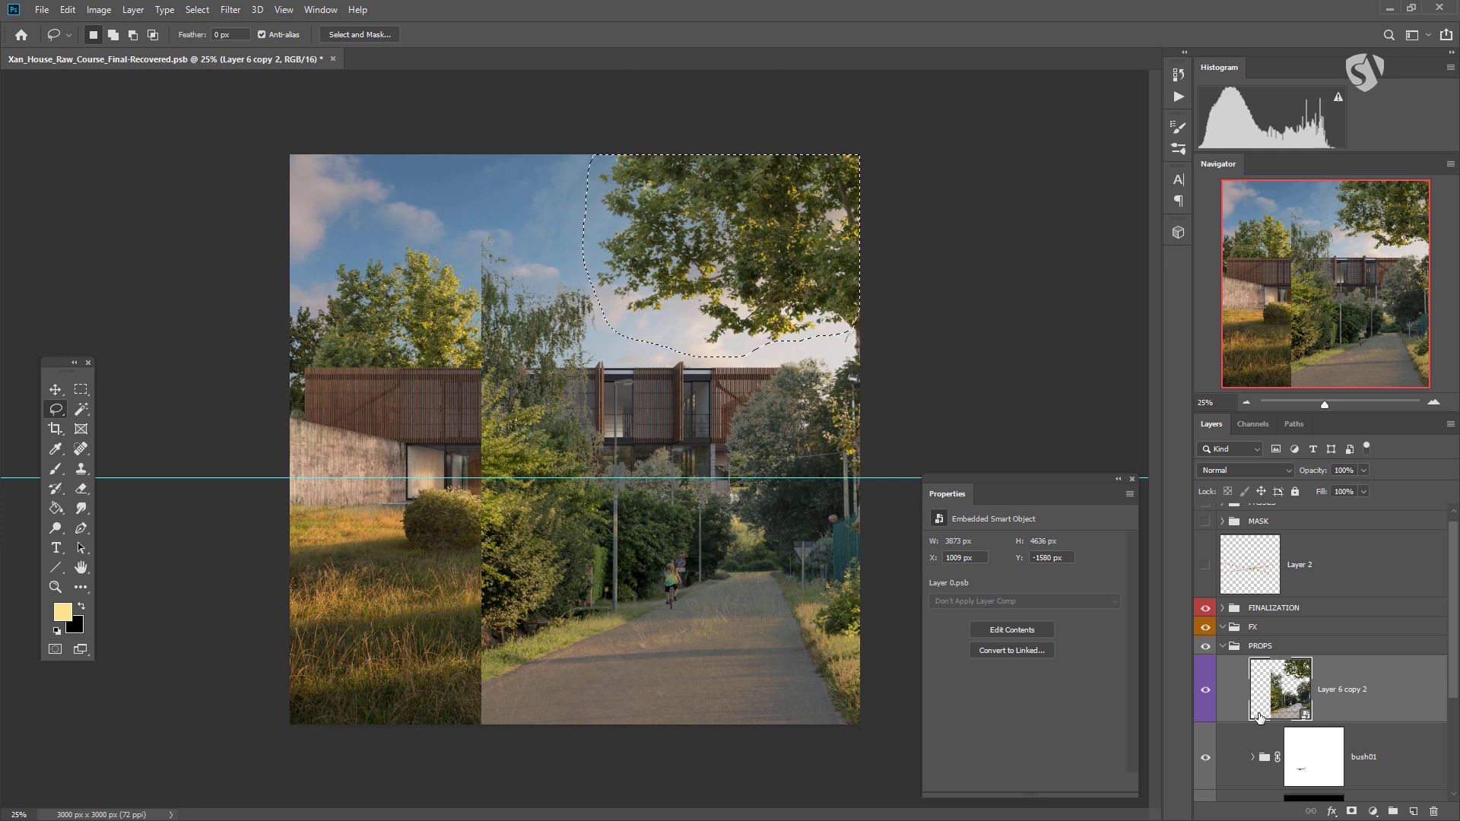
click(1351, 812)
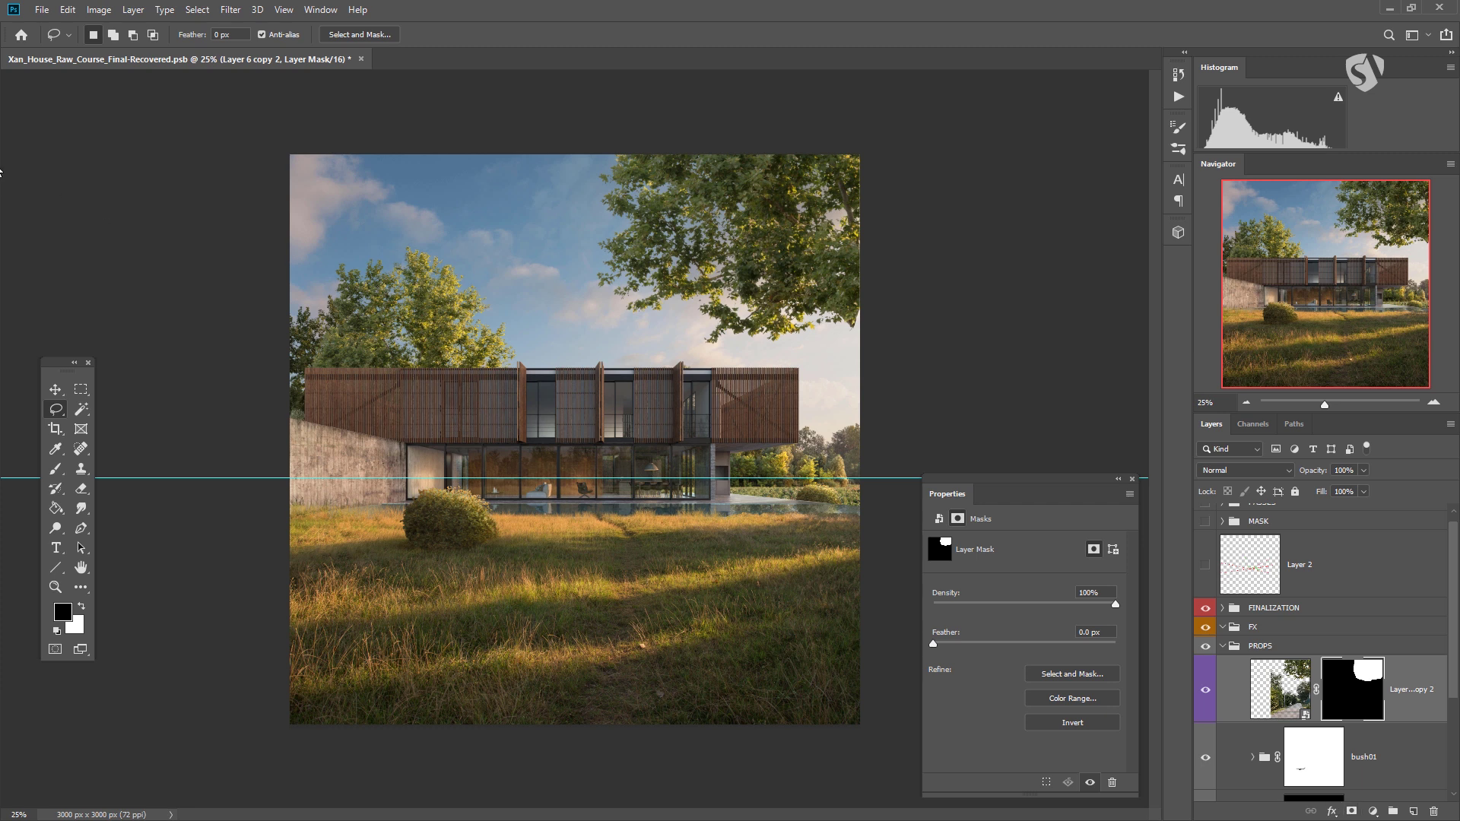
- Move the masked branches slightly up and right, into the image's upper-right corner
click(56, 391)
drag(851, 376, 866, 403)
drag(815, 454, 856, 416)
drag(768, 366, 816, 374)
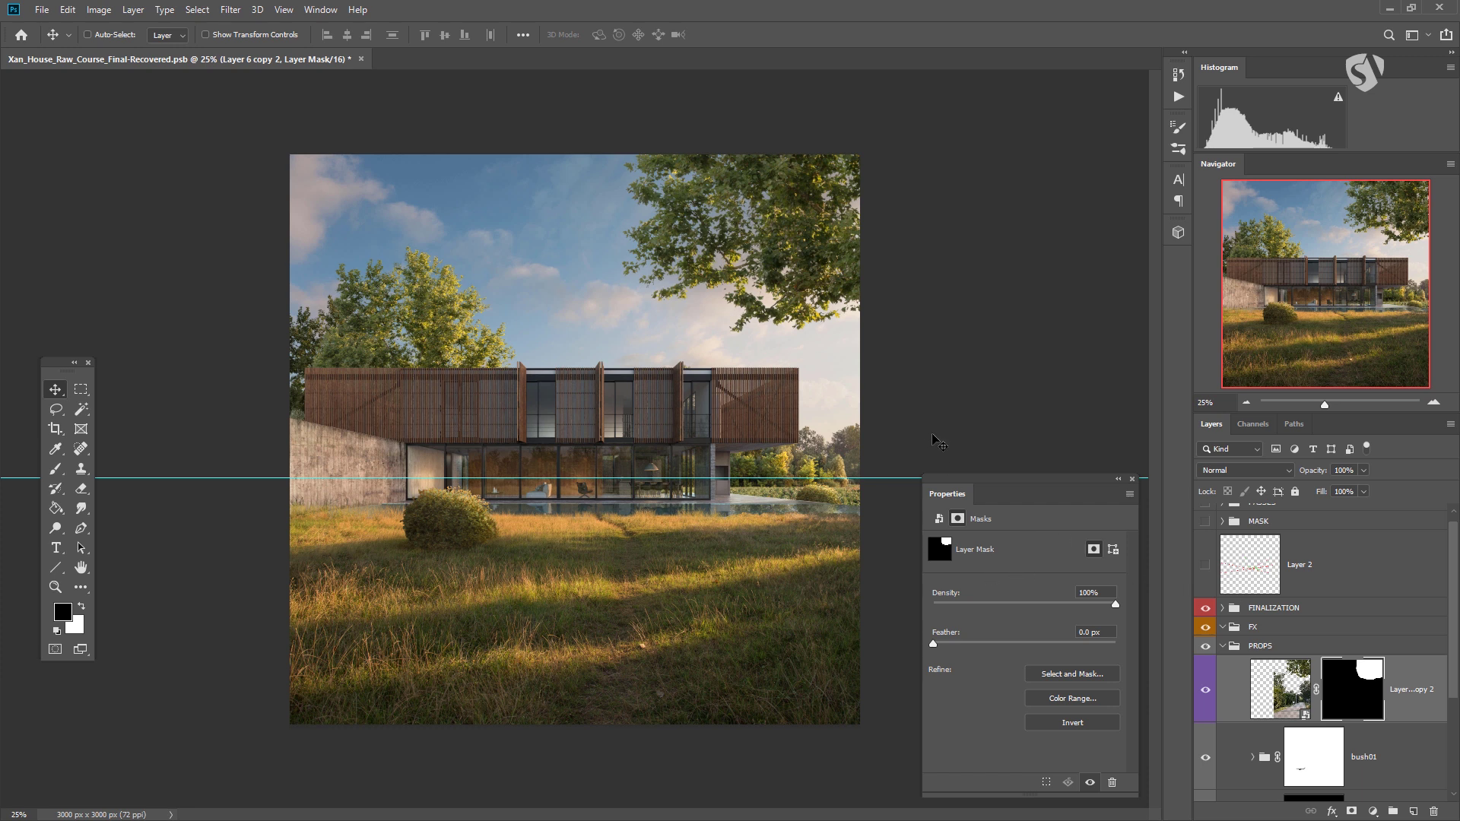
scroll(1332, 669, down, 2)
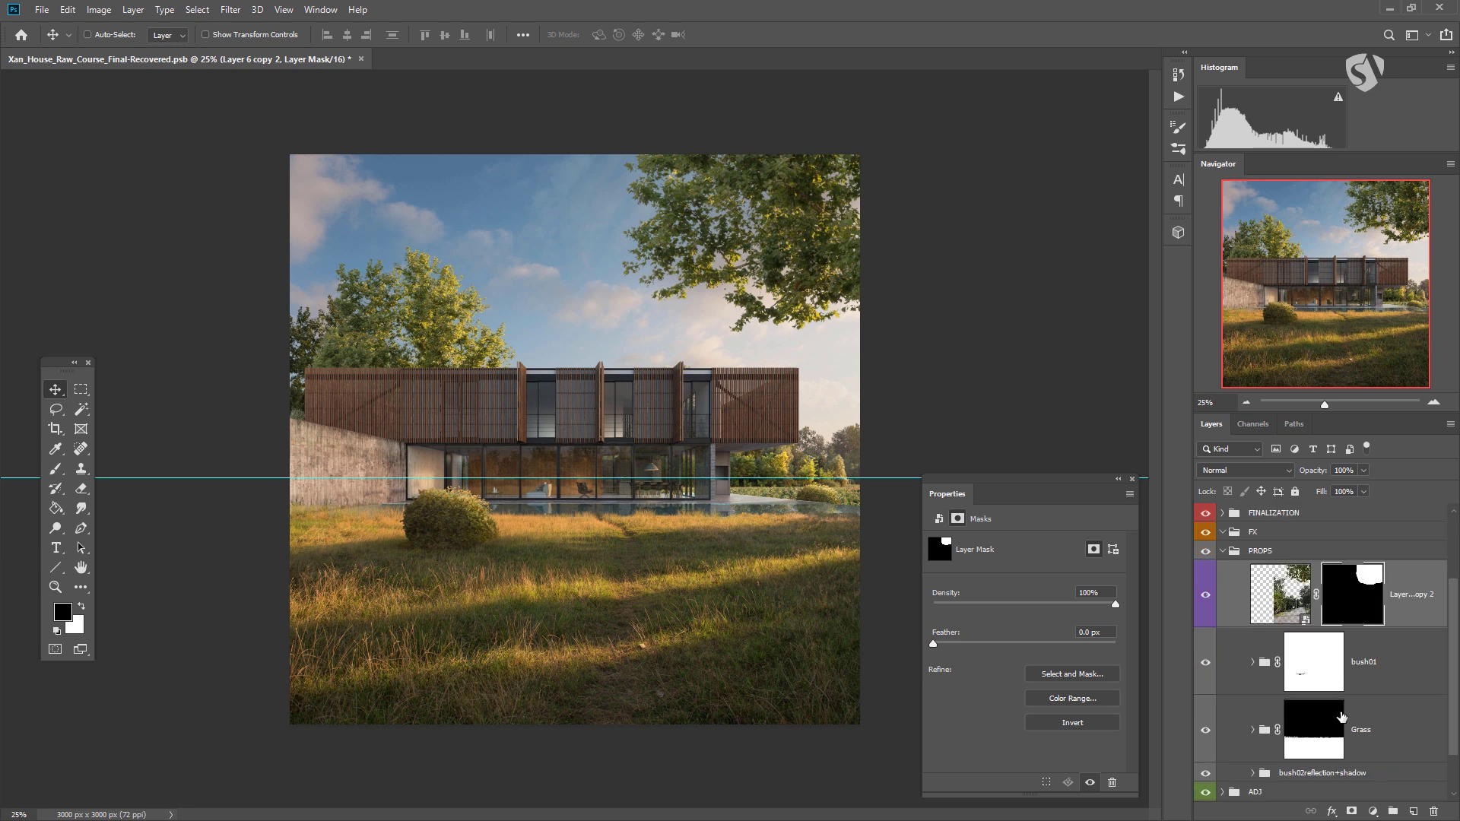
click(231, 10)
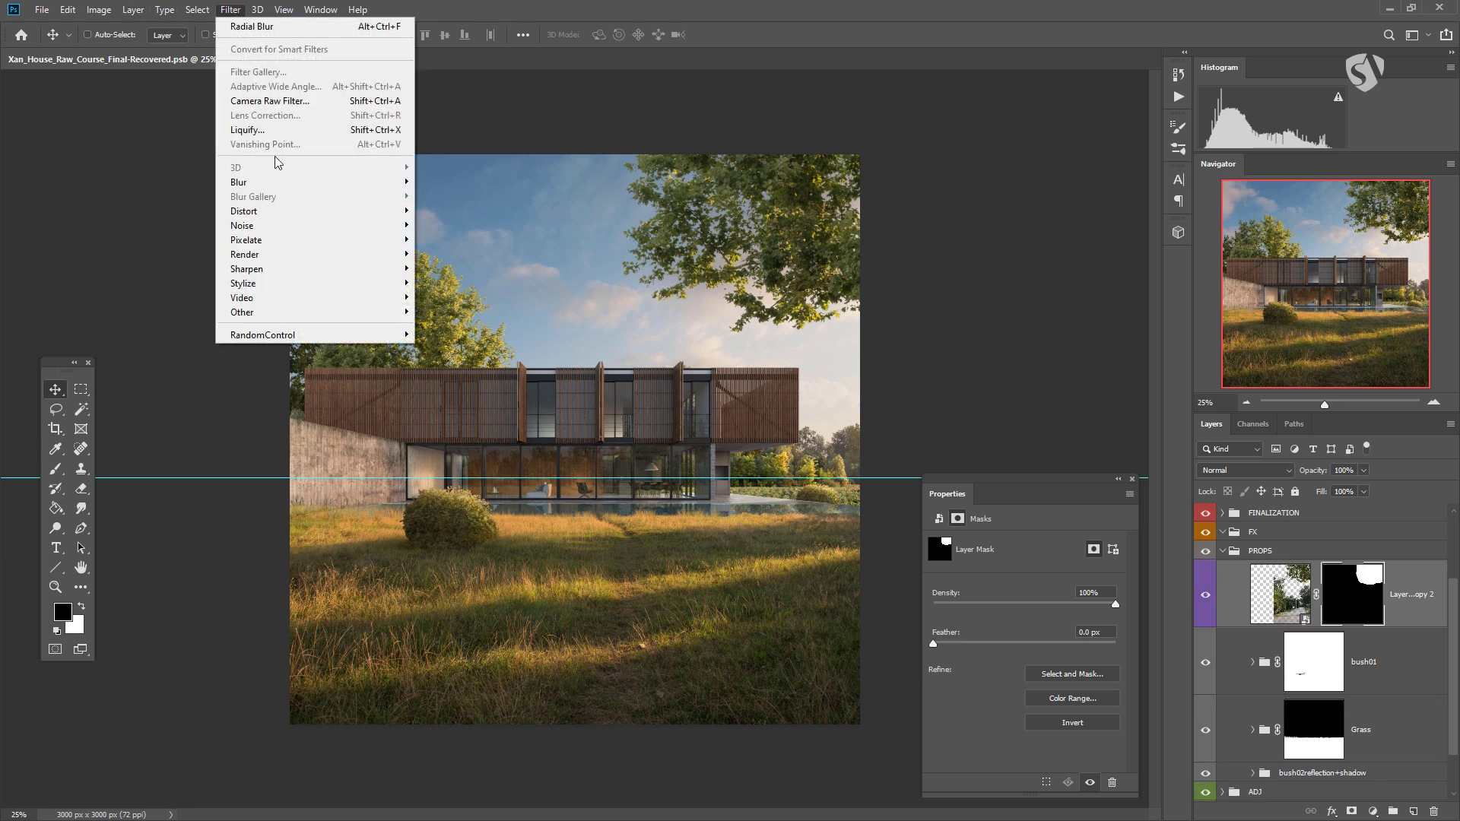
mouse_move(272, 193)
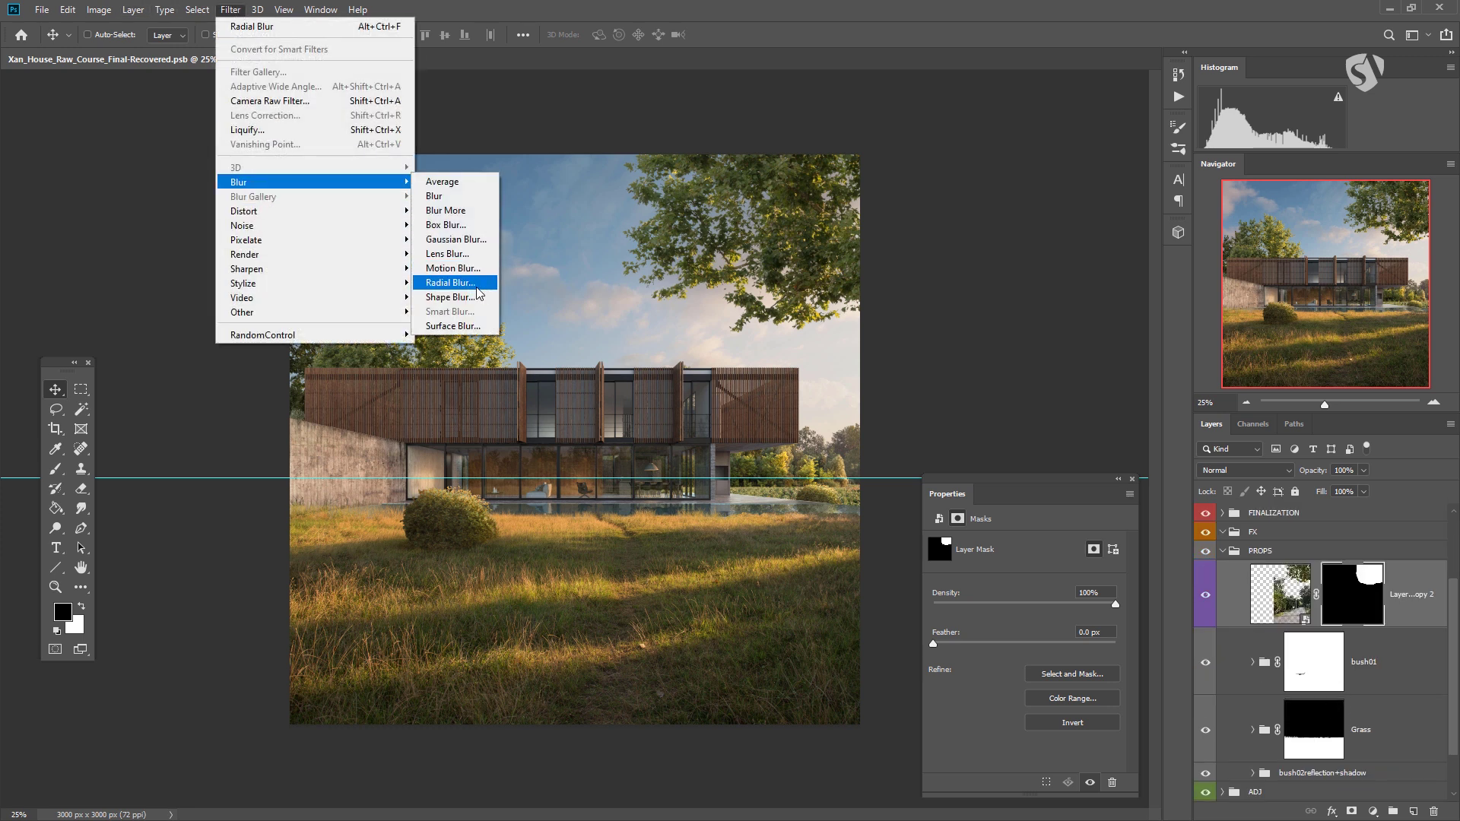
click(994, 306)
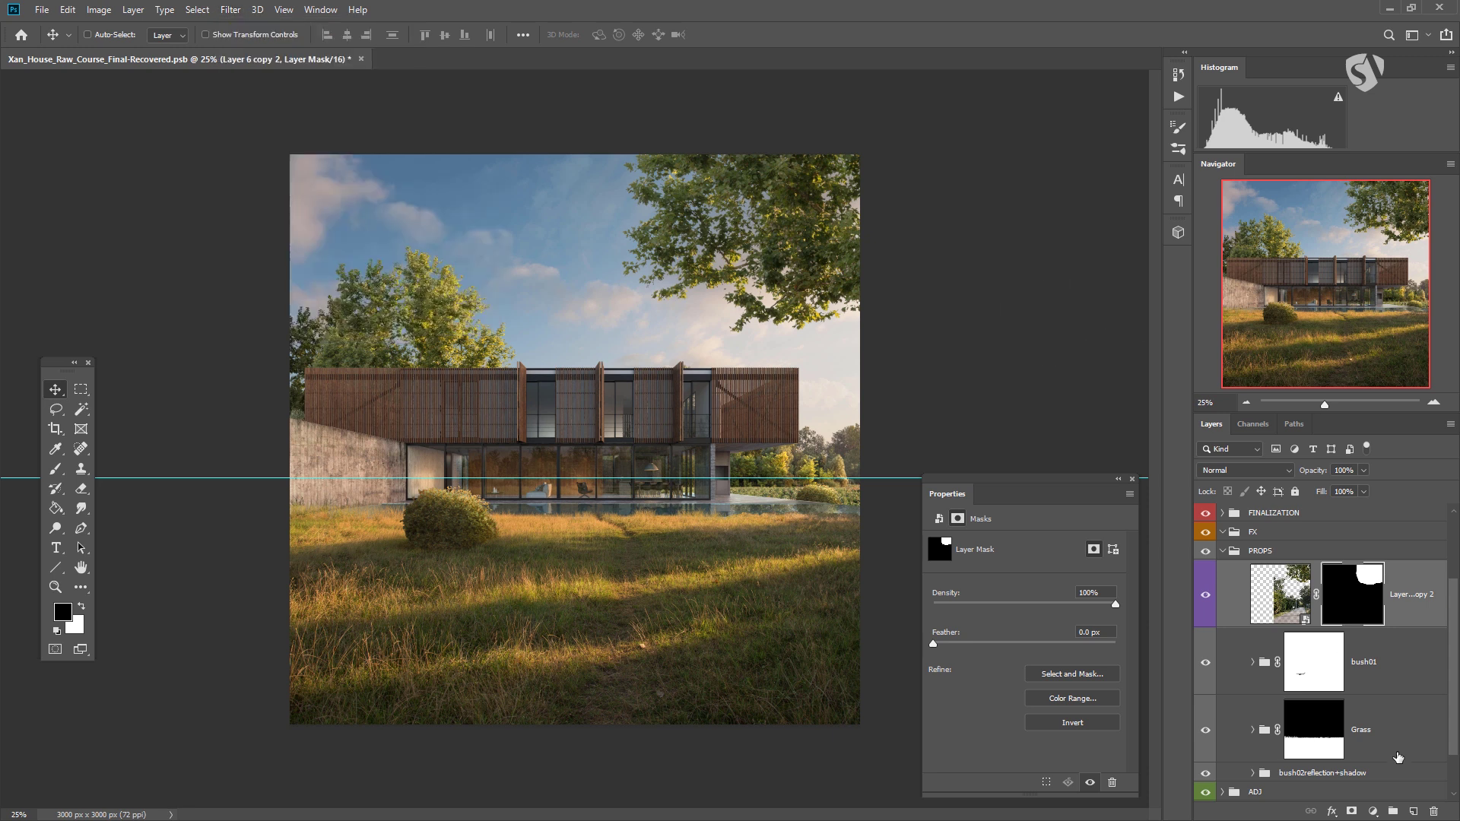
- Add an empty layer above the masked tree photo and set the foreground colour to pale yellow #fff6da
click(1413, 812)
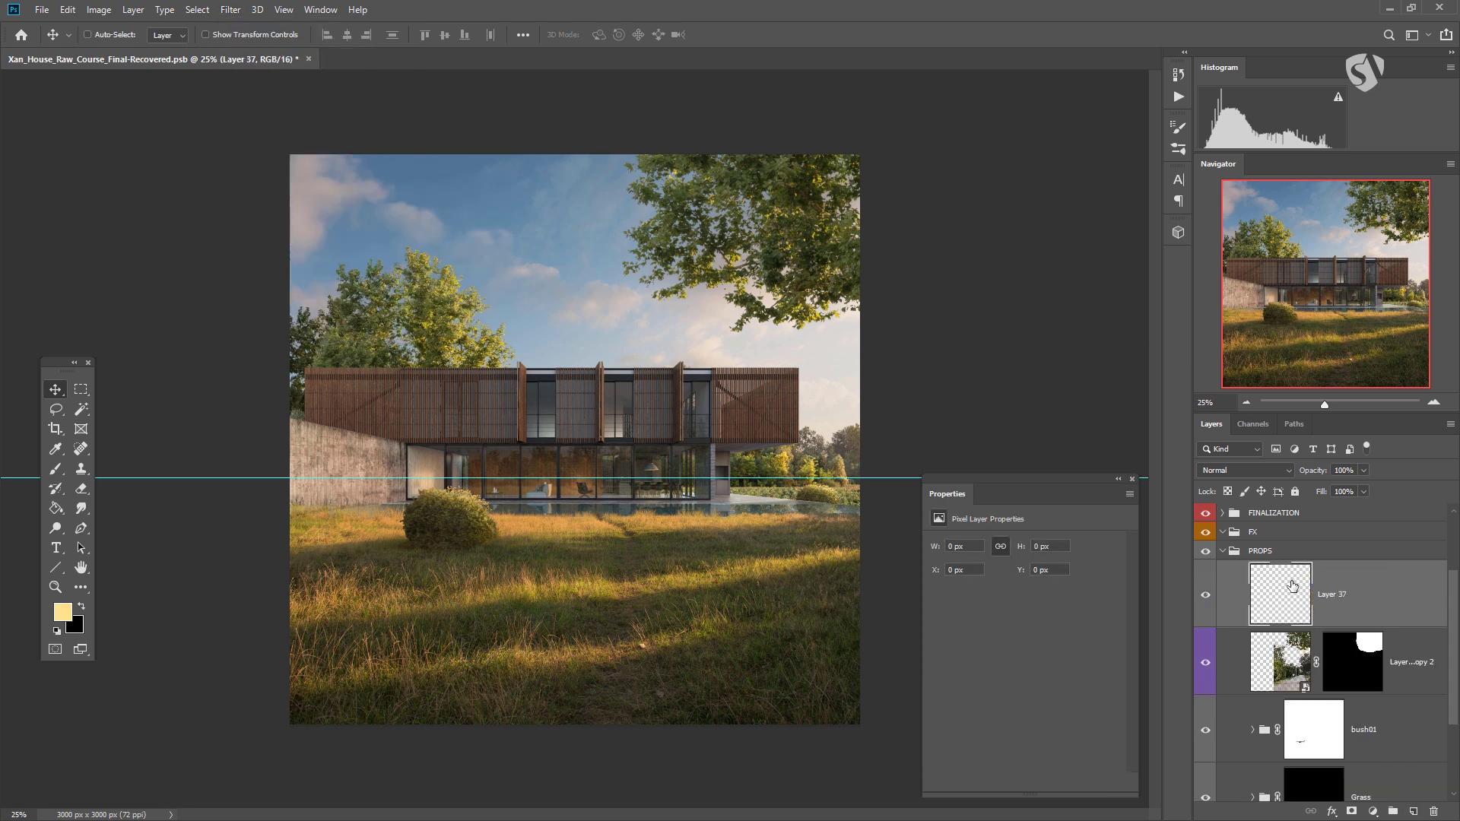
click(63, 611)
drag(1039, 354, 1007, 306)
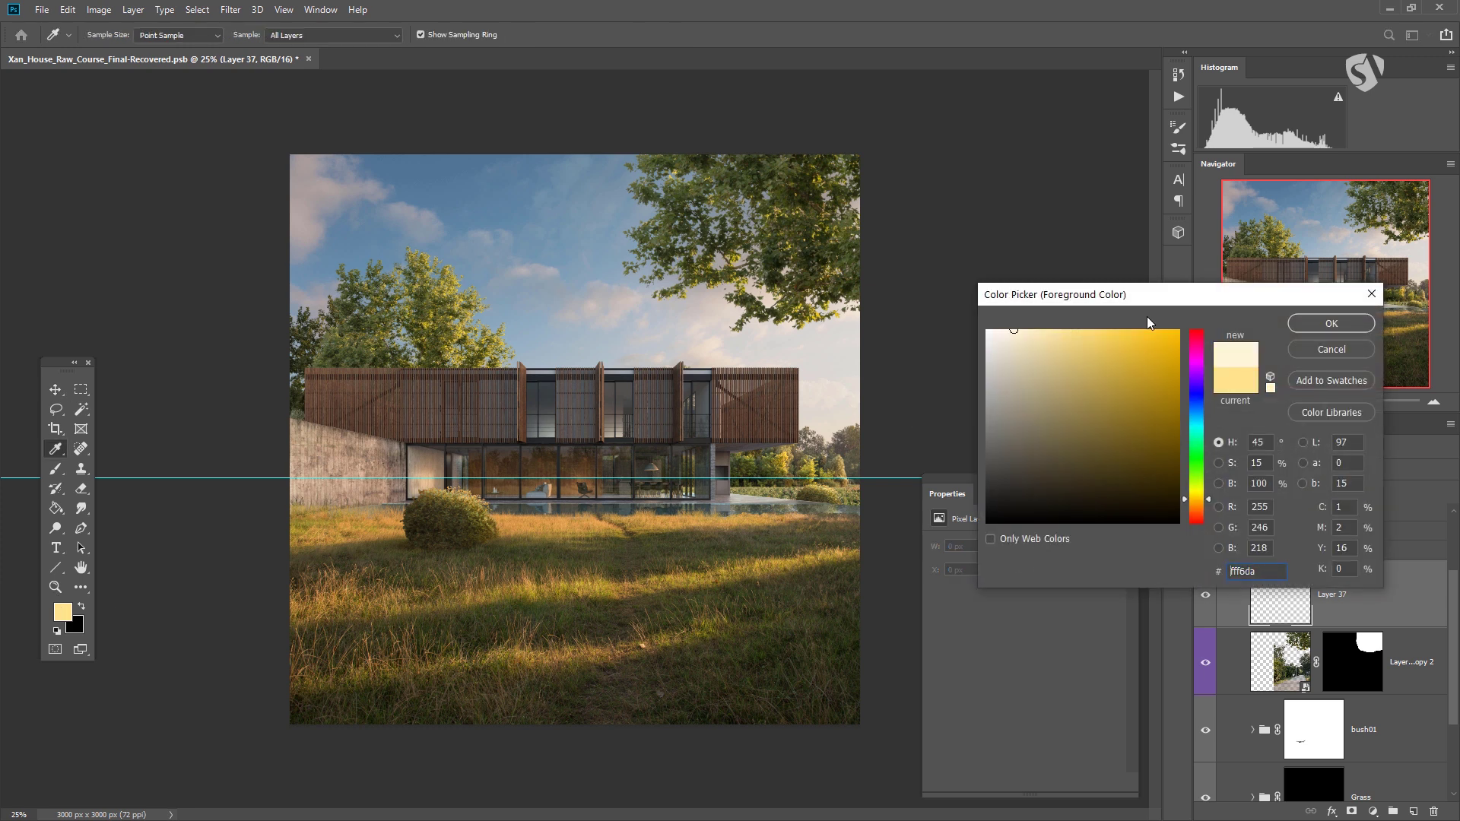
click(1346, 319)
key(v)
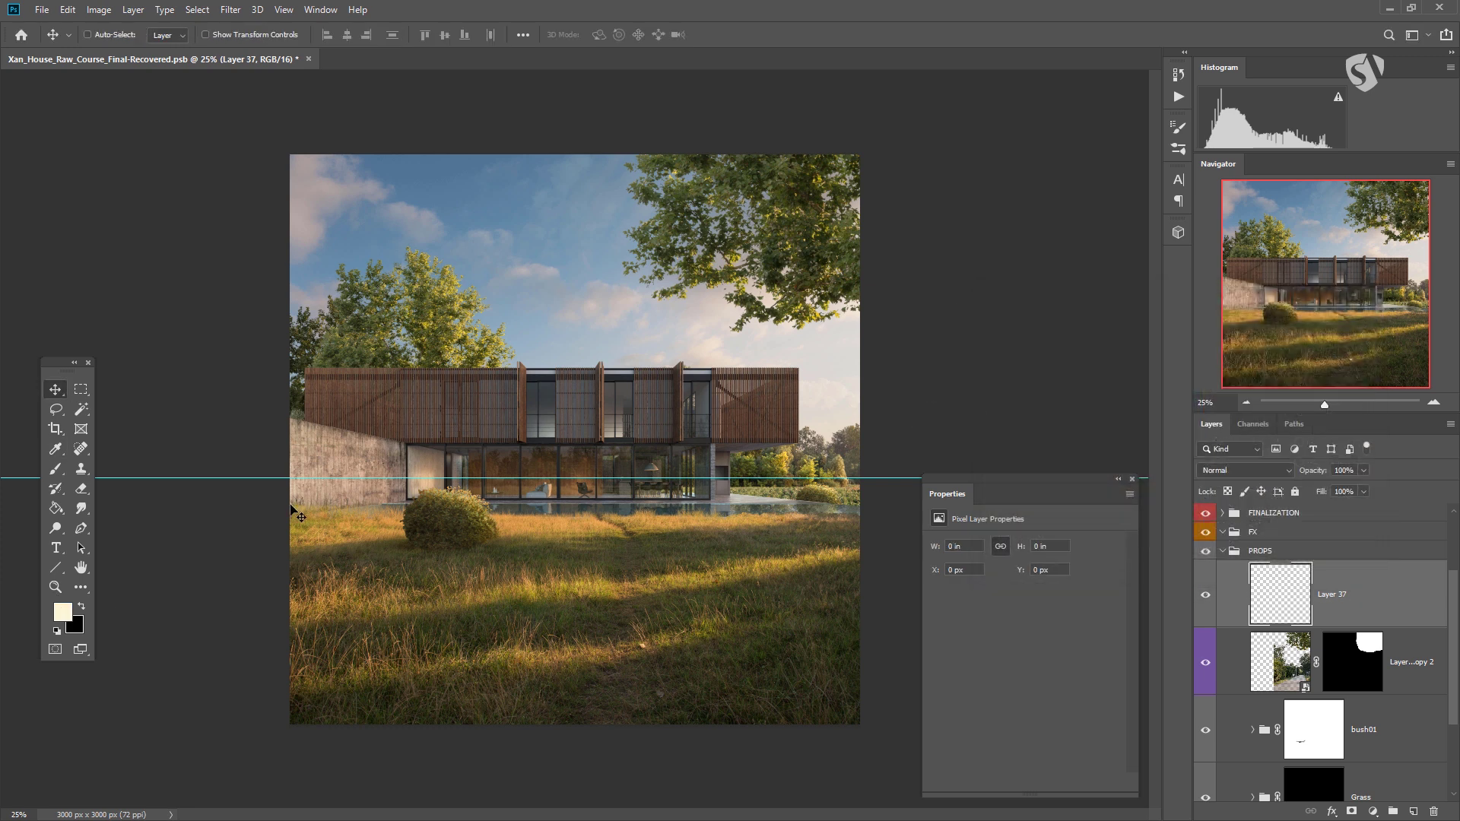
- Paint one dab of light over the middle of the house with a soft 1264 px brush at 0% hardness
click(55, 470)
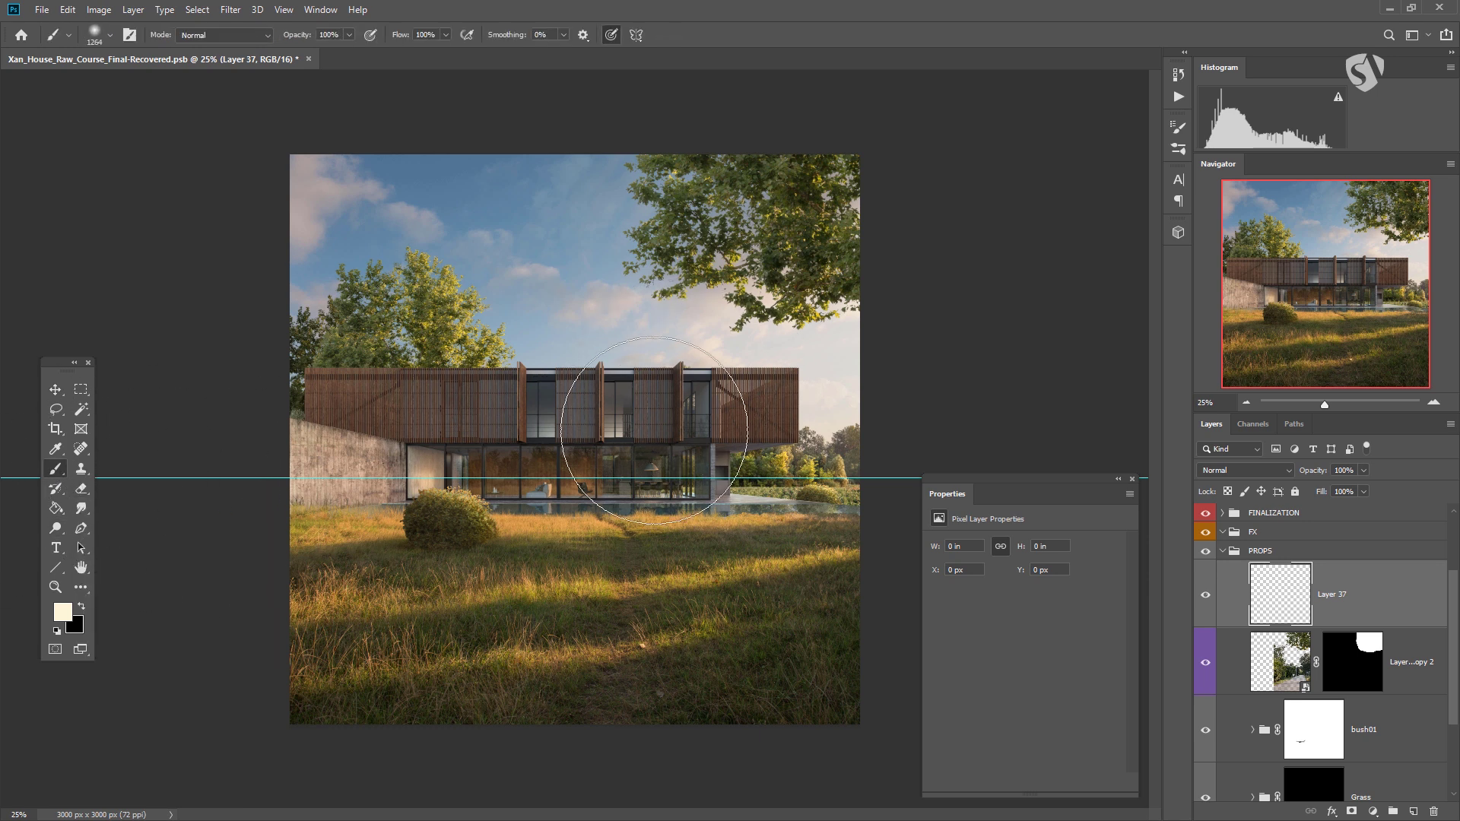
right_click(687, 452)
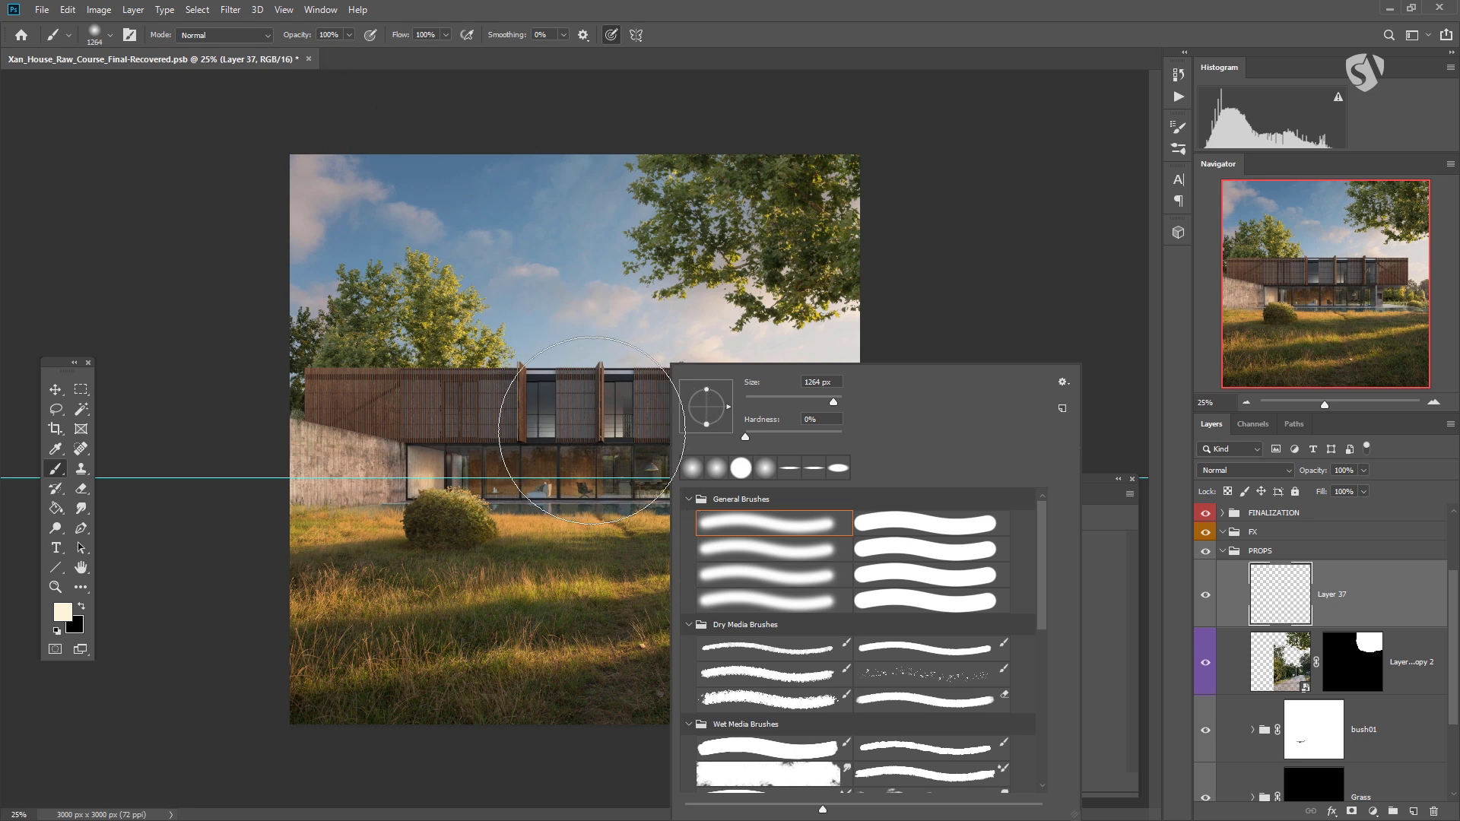
click(592, 430)
- Move the painted glow onto the overhanging branches, to about X 1329 px, Y -576 px
click(54, 390)
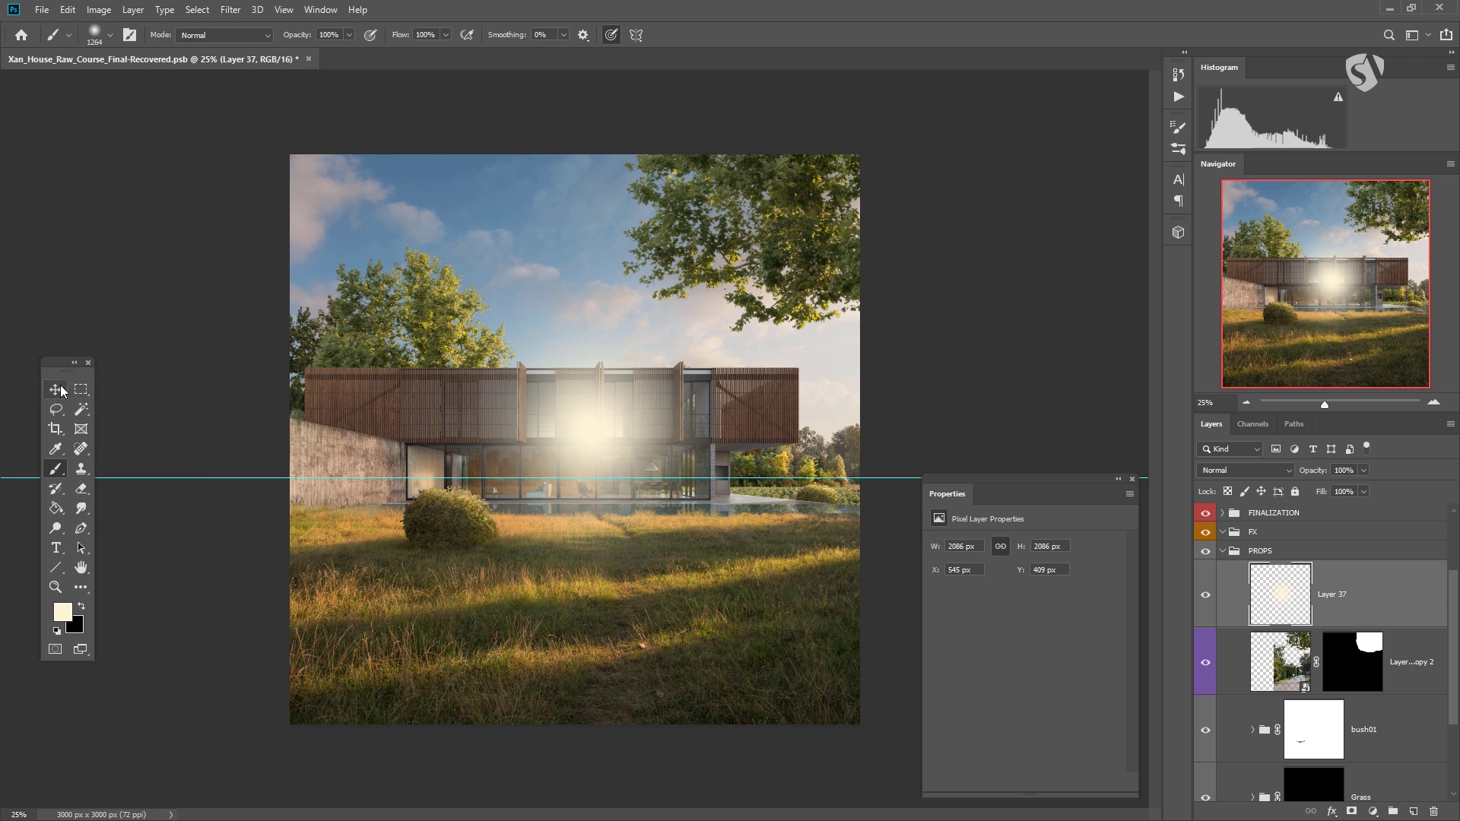
drag(650, 524, 806, 350)
mouse_move(751, 253)
mouse_down()
mouse_move(785, 274)
mouse_move(783, 238)
mouse_move(748, 246)
mouse_up()
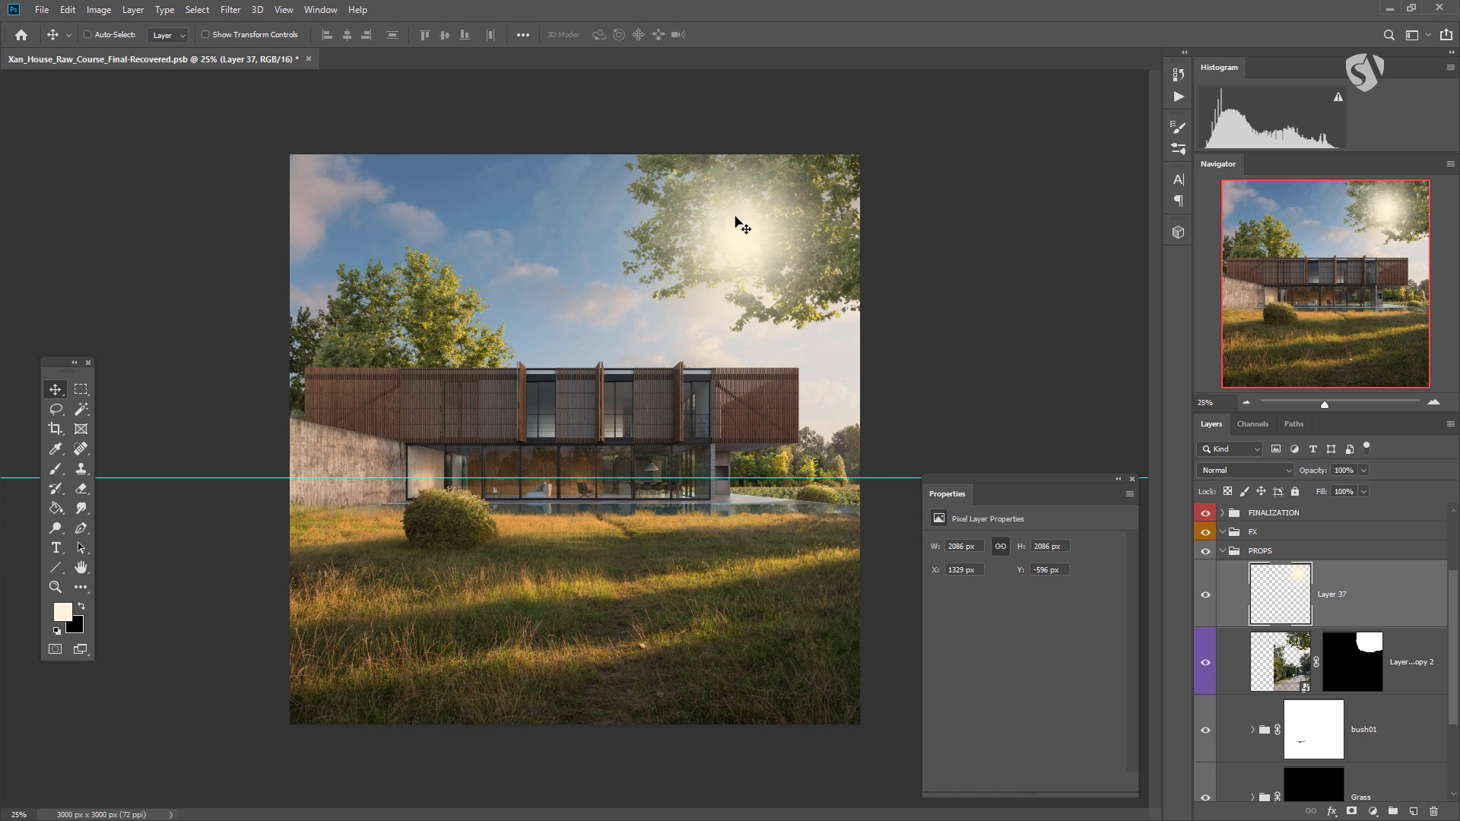
drag(770, 245, 822, 244)
- Cut the tree photo layer's pixels out of the glow using them as a selection, and check the cut-out by moving it aside and back
key(ctrl)
ctrl+click(1300, 656)
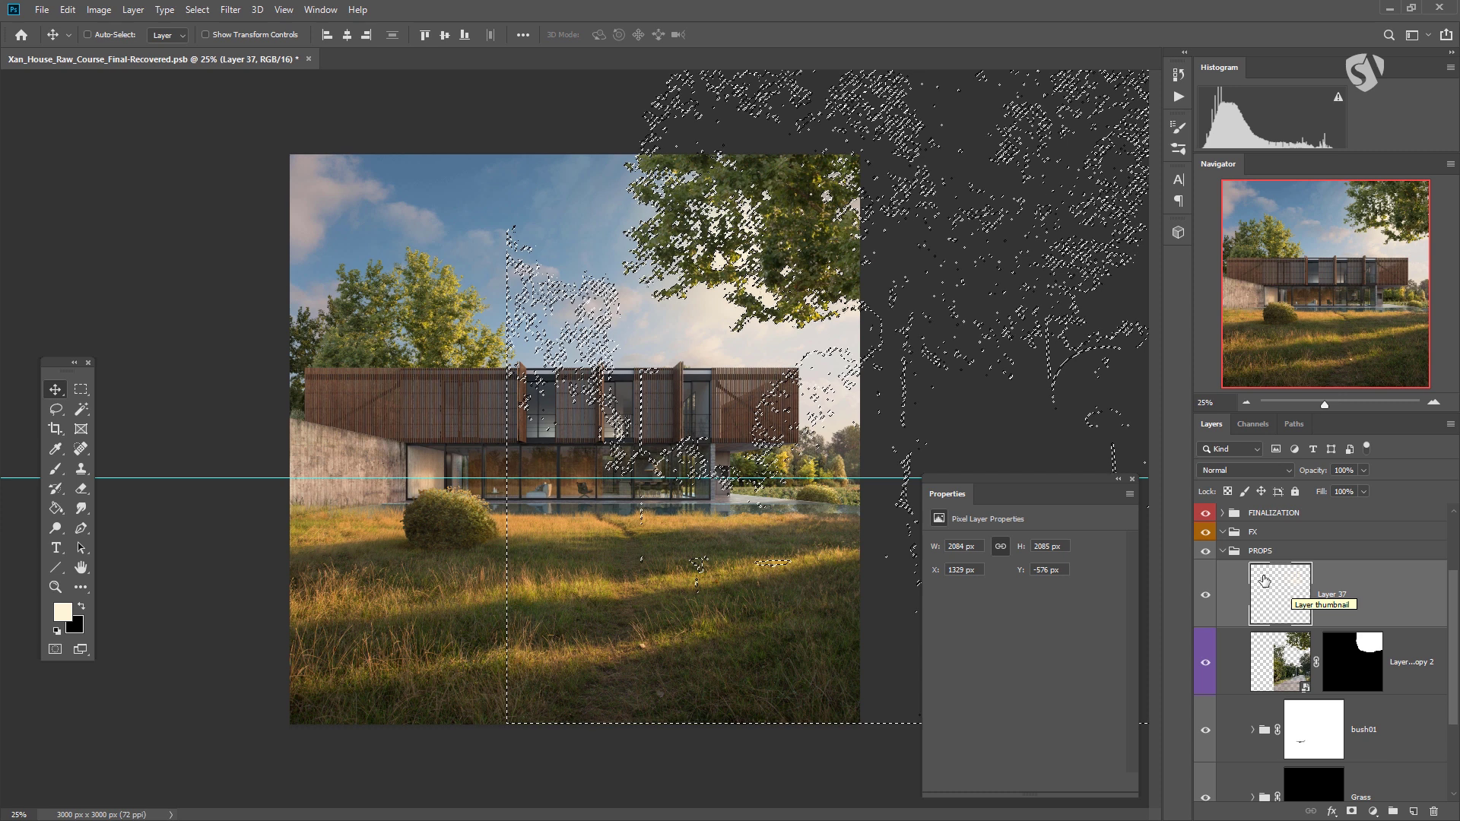
key(ctrl+z)
key(ctrl+z)
drag(499, 388, 760, 626)
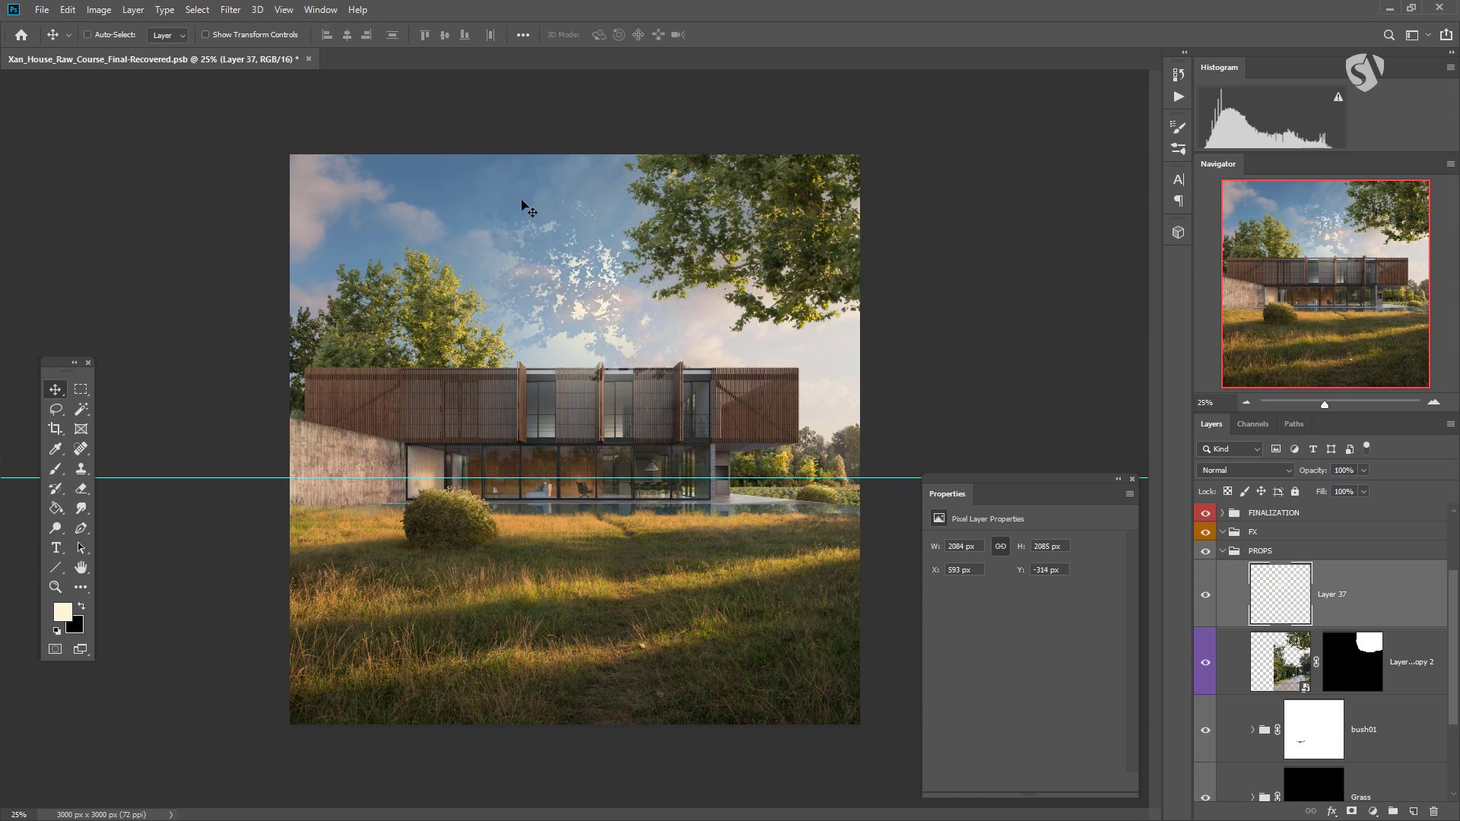
drag(727, 327, 867, 277)
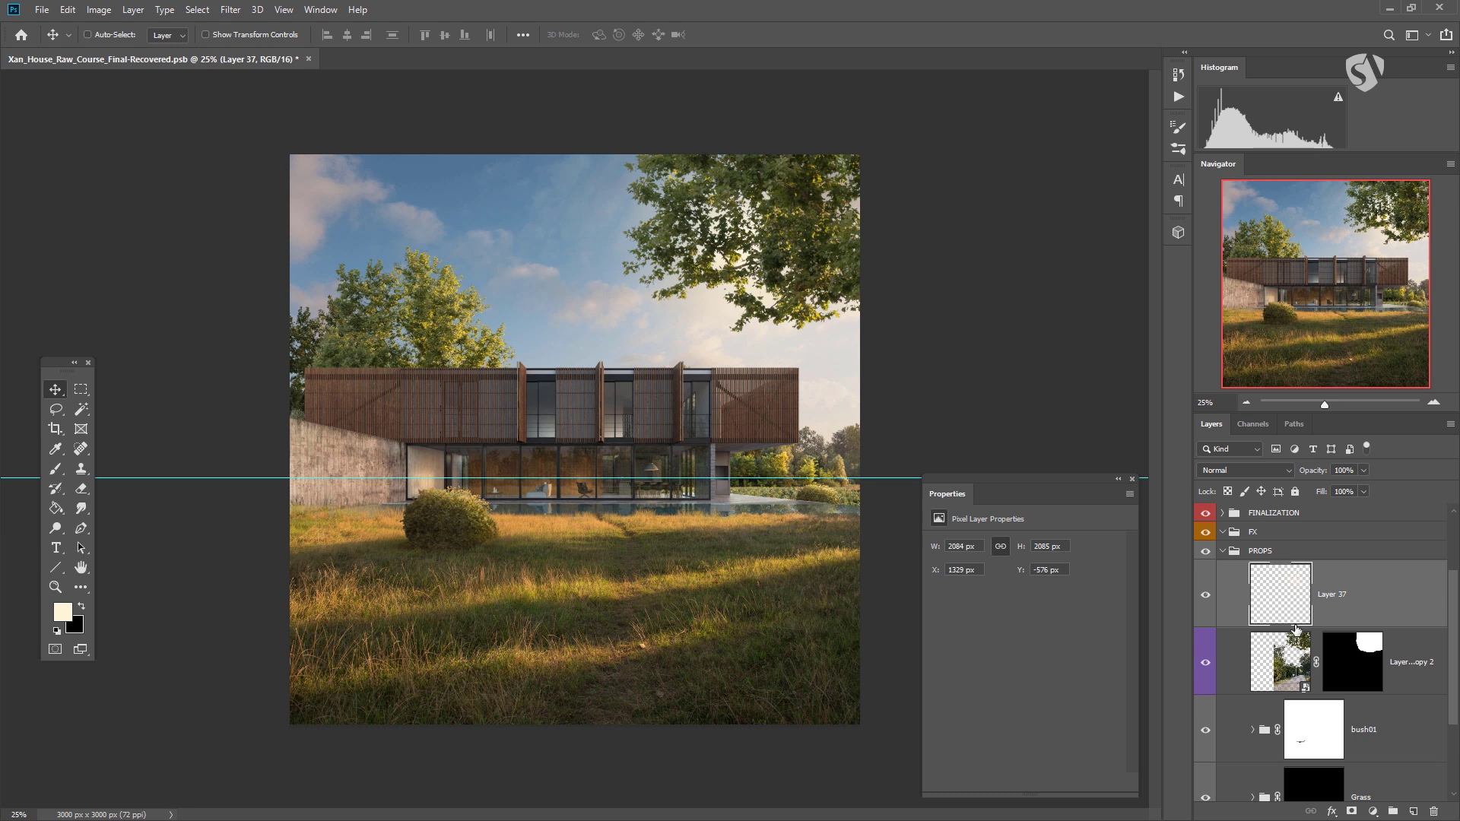
- Convert the cut-out glow layer to a smart object and open the Radial Blur filter for it
right_click(1430, 579)
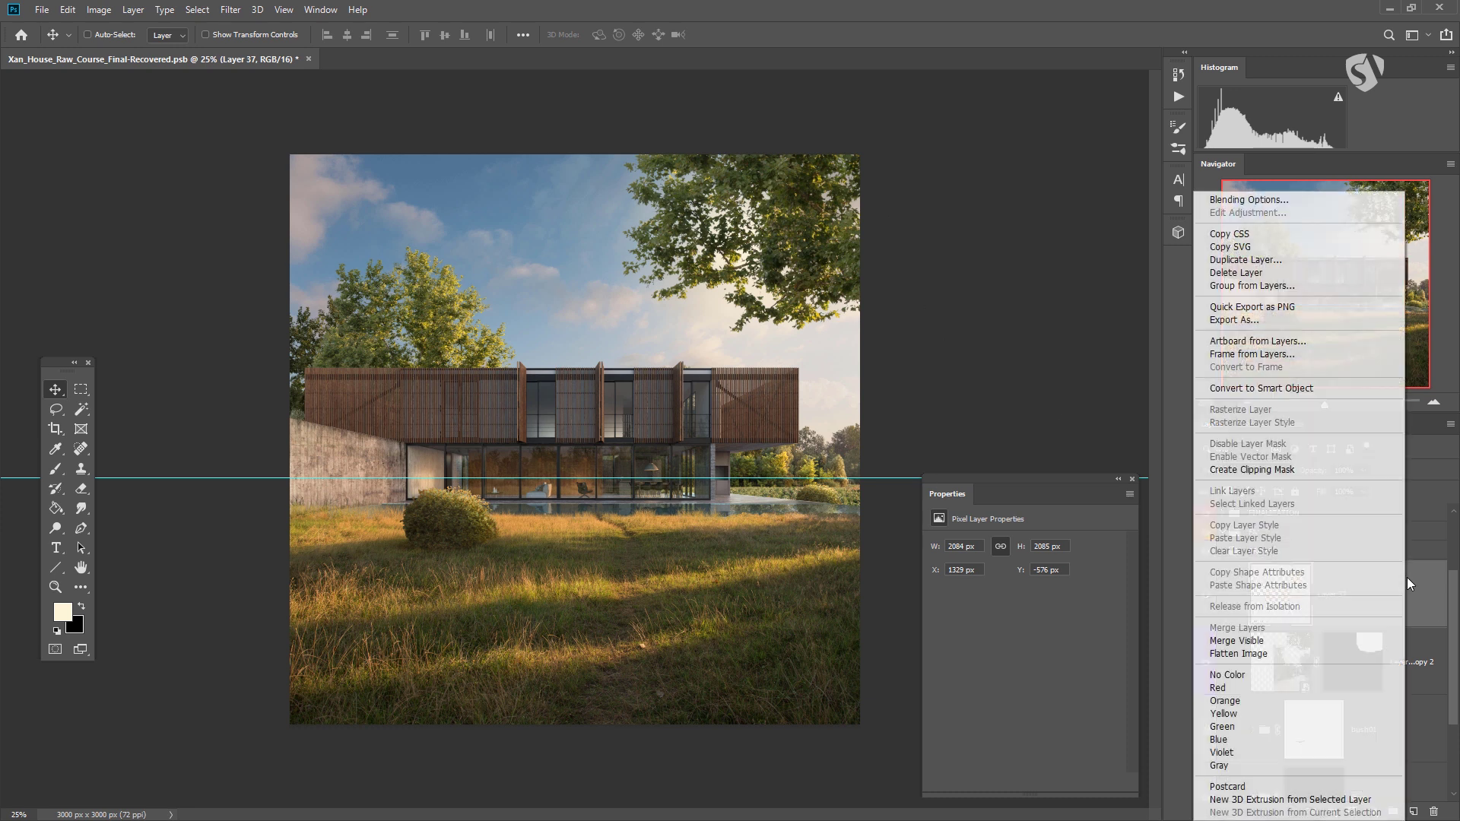
click(1293, 384)
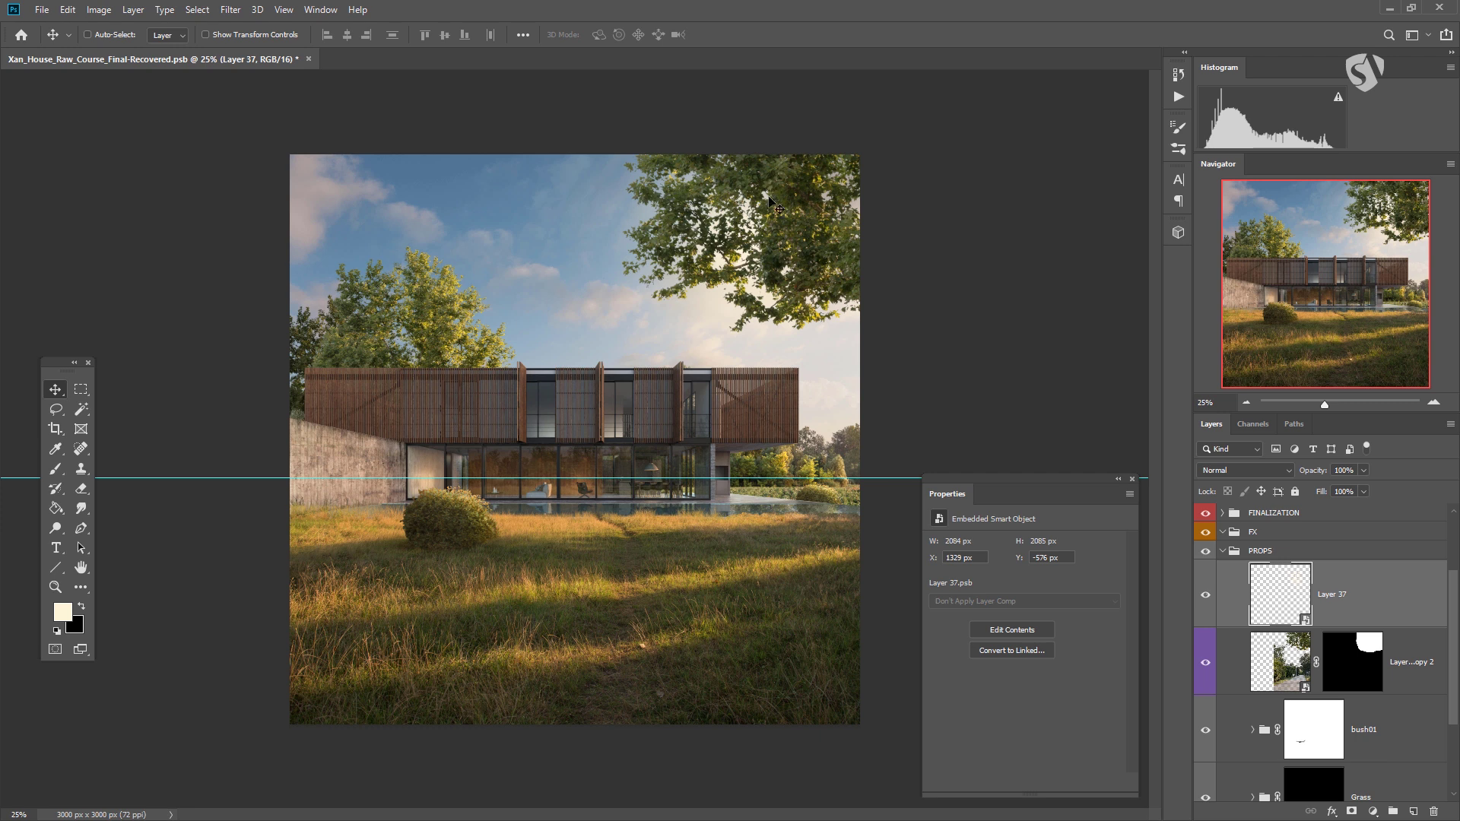
click(230, 10)
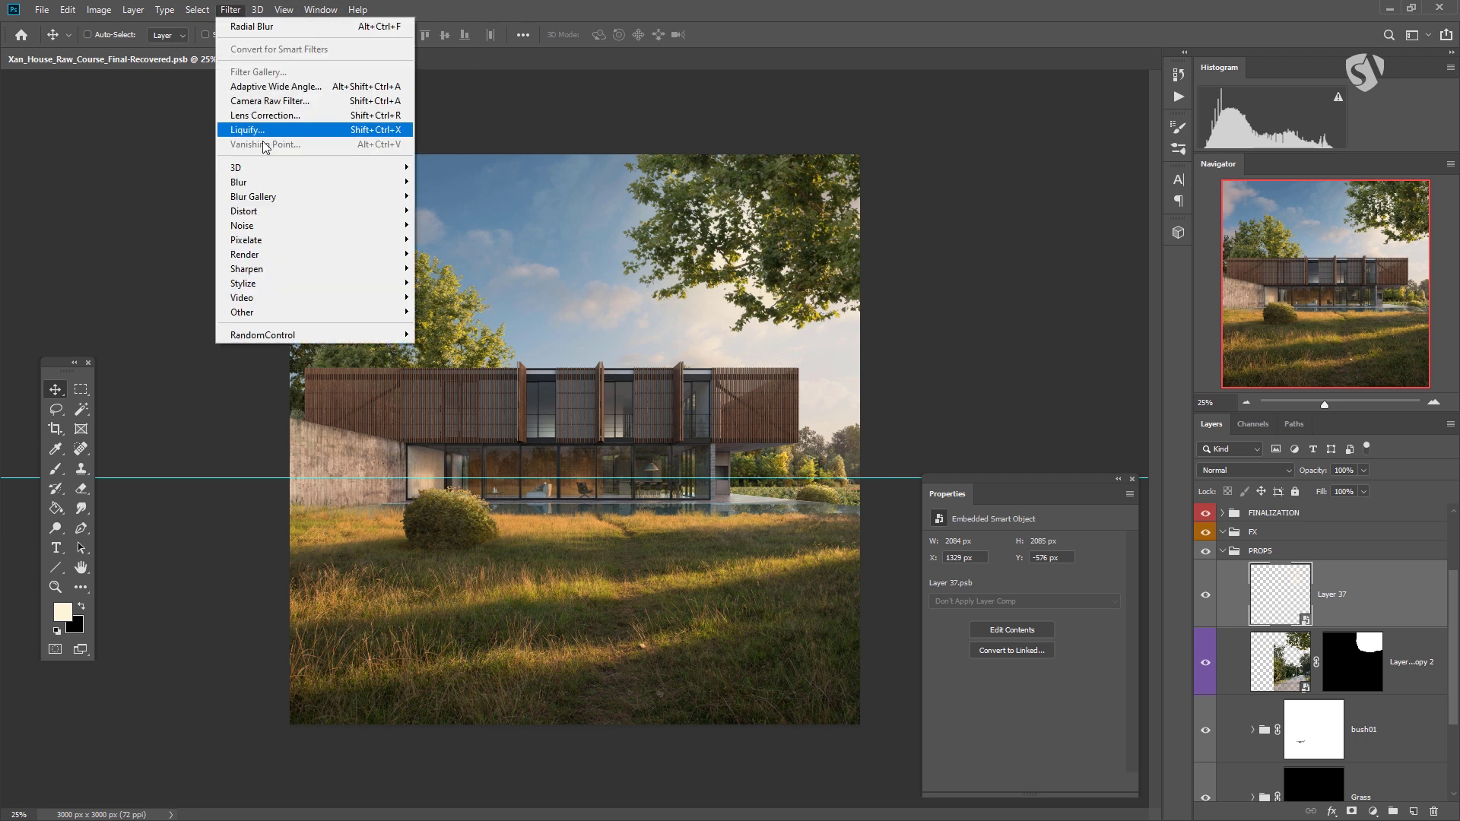
mouse_move(319, 182)
click(451, 283)
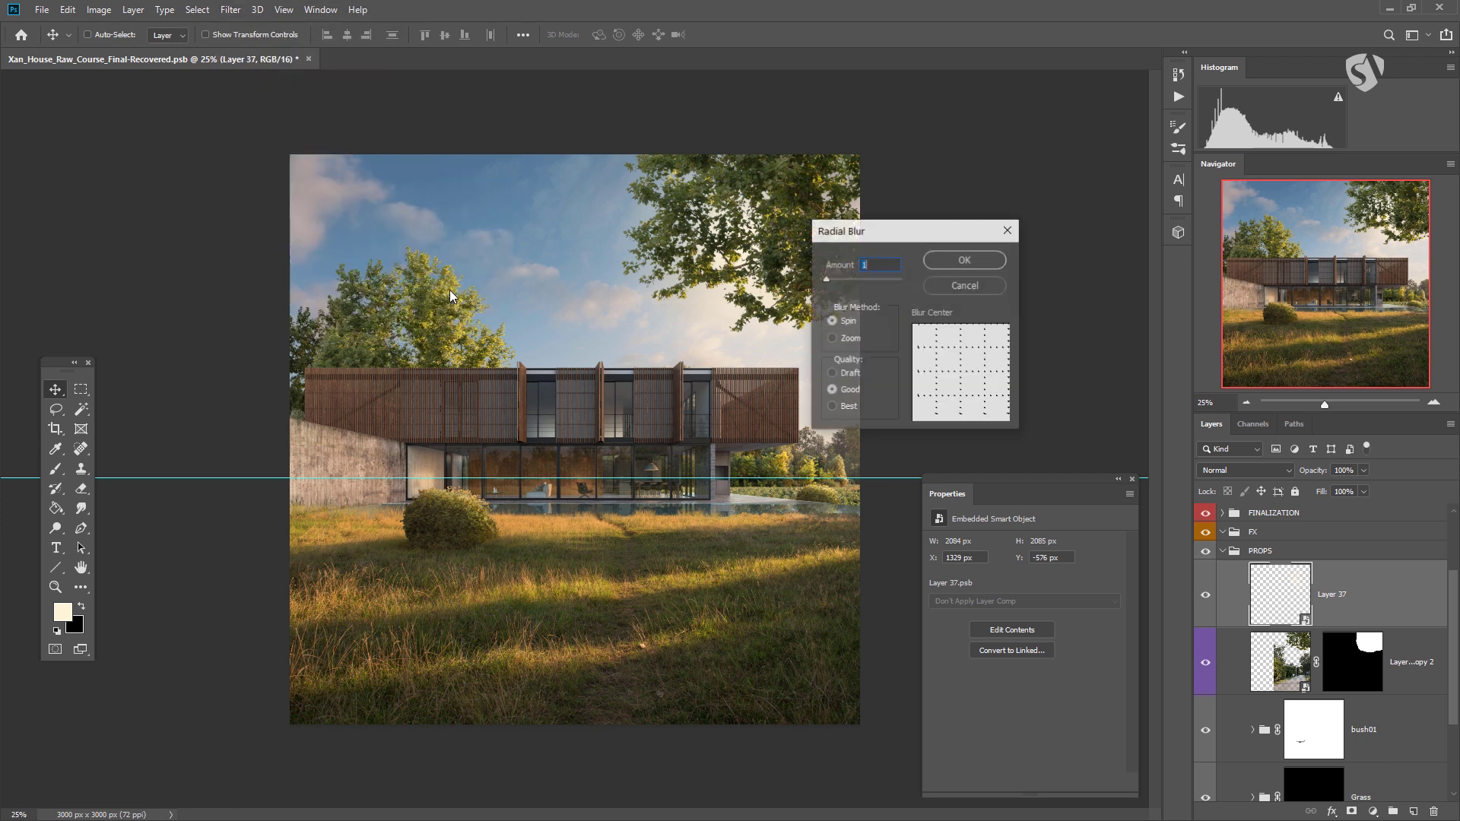
drag(889, 233, 562, 232)
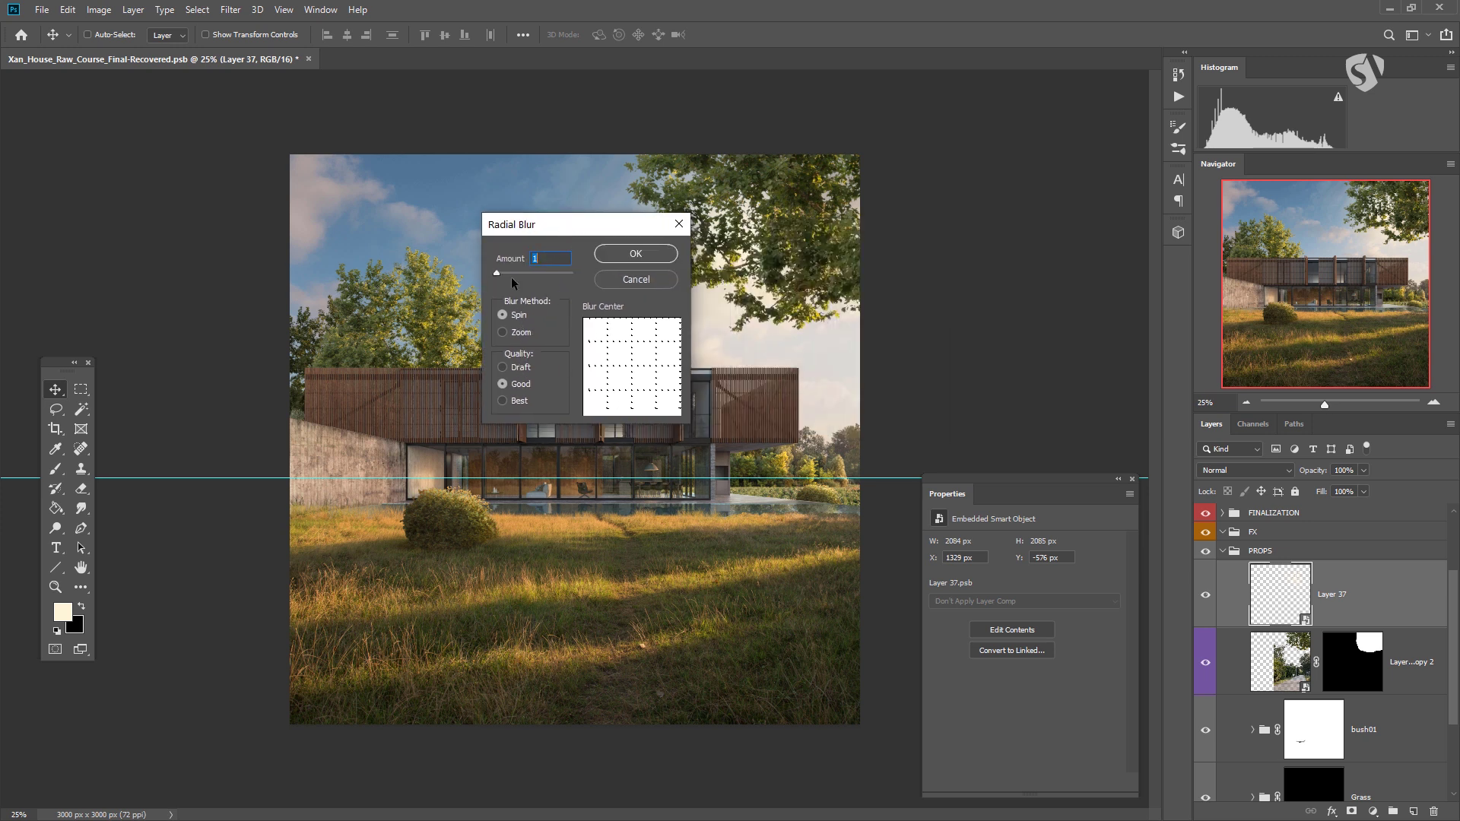
- Try the Spin blur method at amounts of 16 and 61 with different blur centres
mouse_move(515, 274)
mouse_down()
mouse_move(527, 275)
mouse_move(508, 273)
mouse_up()
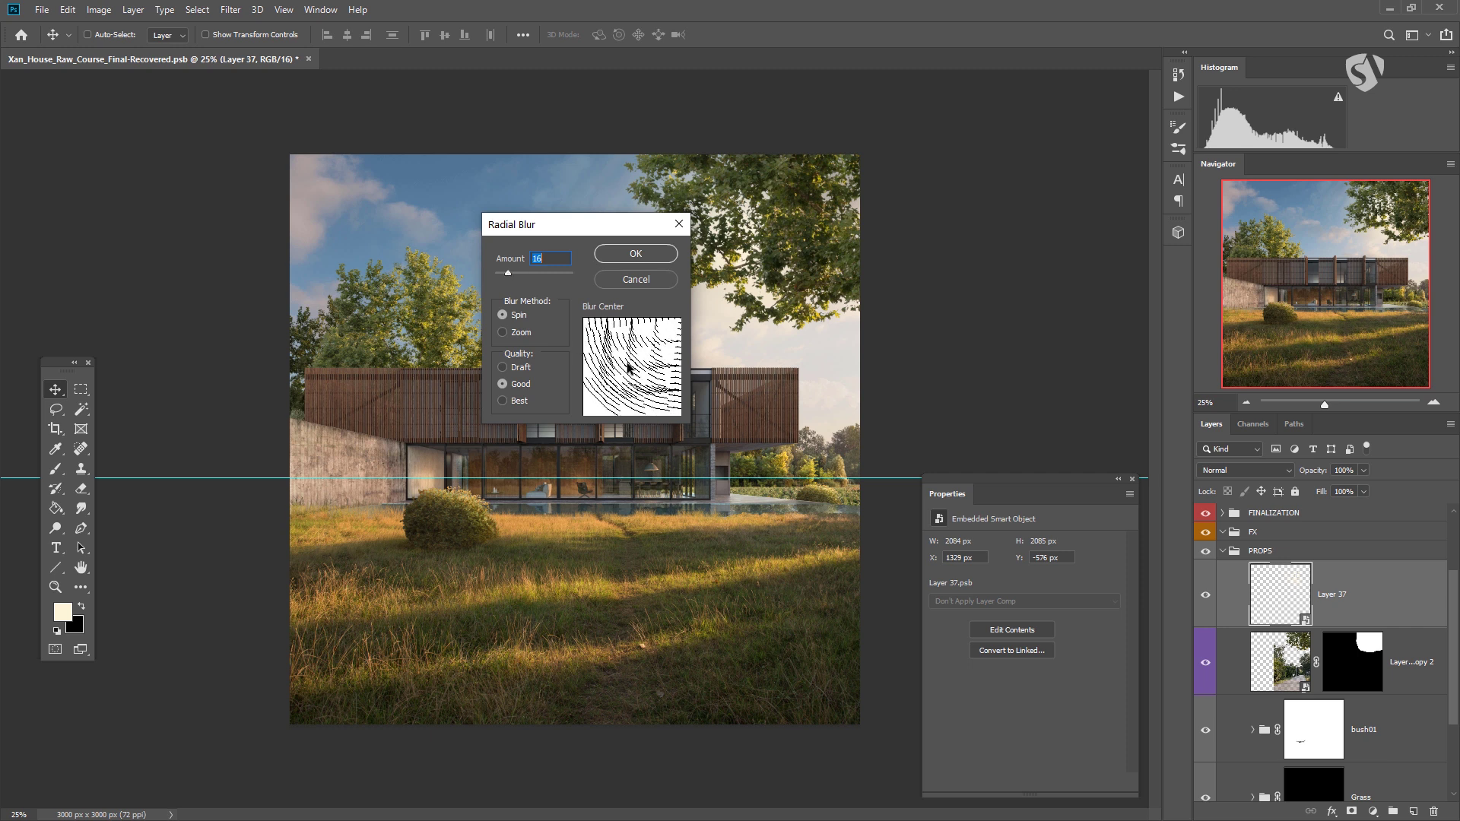
drag(631, 375, 622, 335)
click(632, 359)
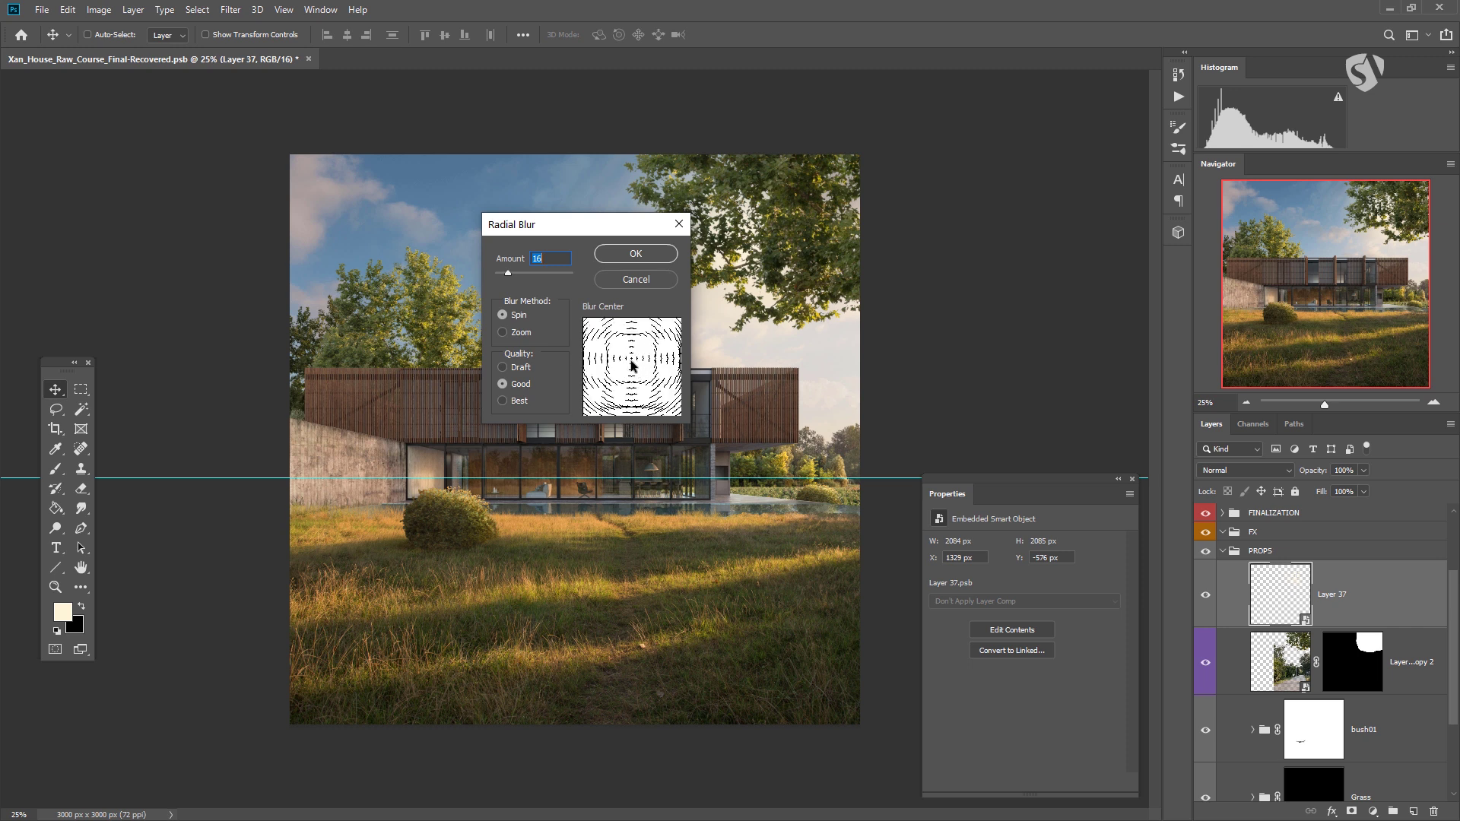
mouse_move(646, 377)
mouse_down()
mouse_move(628, 387)
mouse_move(650, 329)
mouse_move(639, 371)
mouse_up()
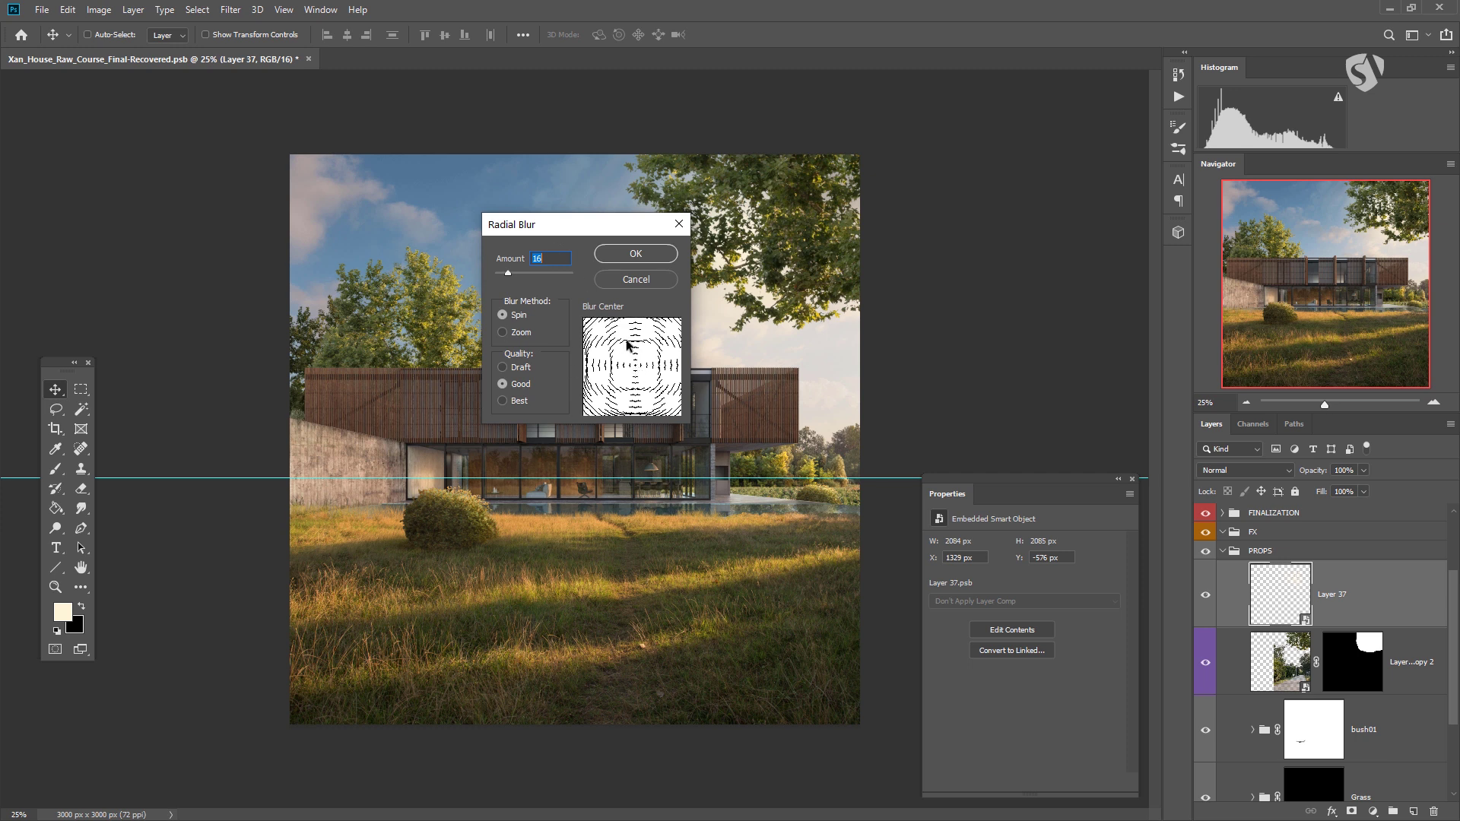
drag(508, 272, 542, 272)
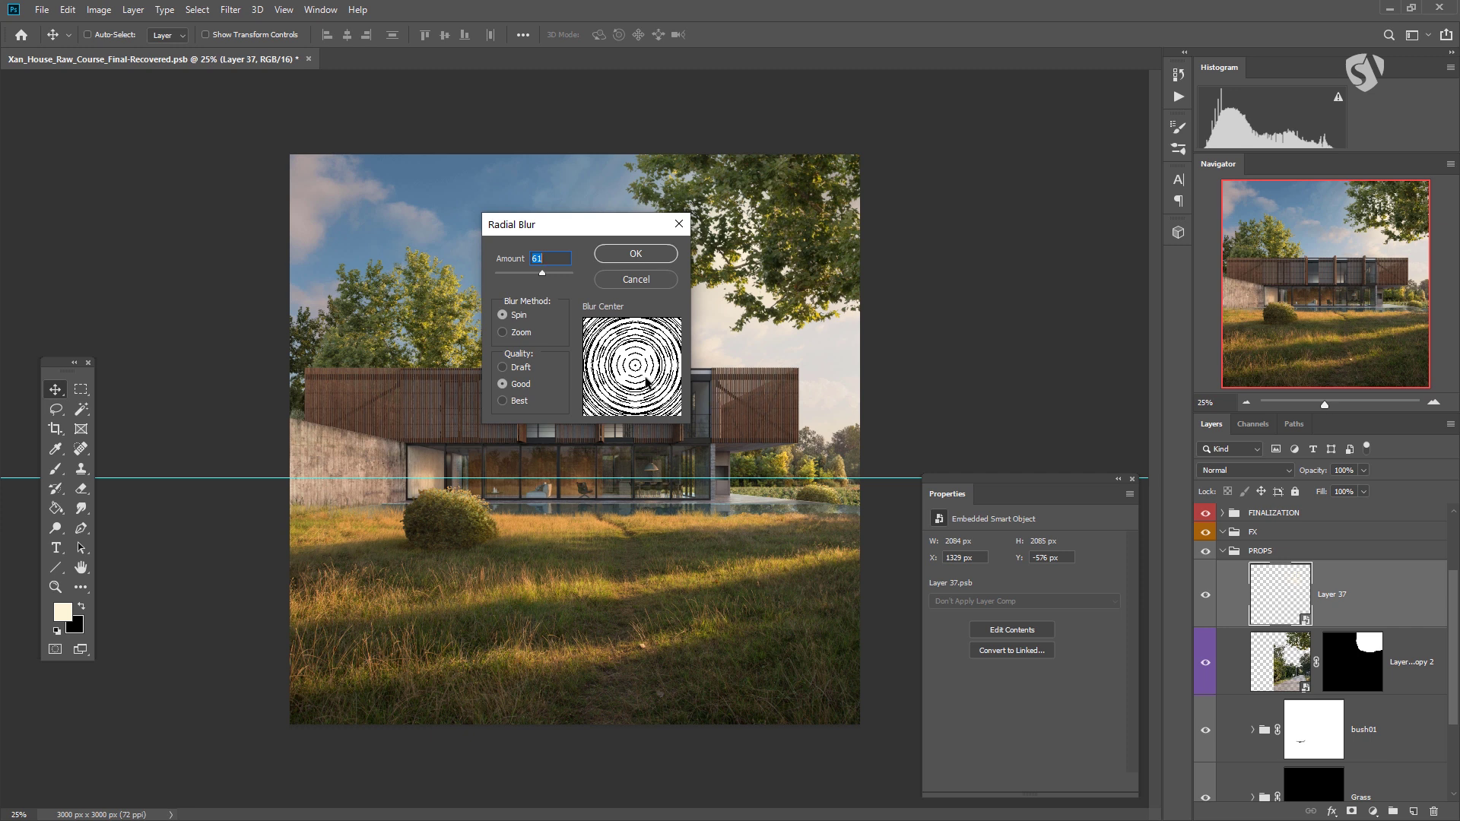
- Apply a Zoom Radial Blur of amount 100 at Good quality to the cut-out glow, with the blur centre in the preview's upper-right corner
click(502, 333)
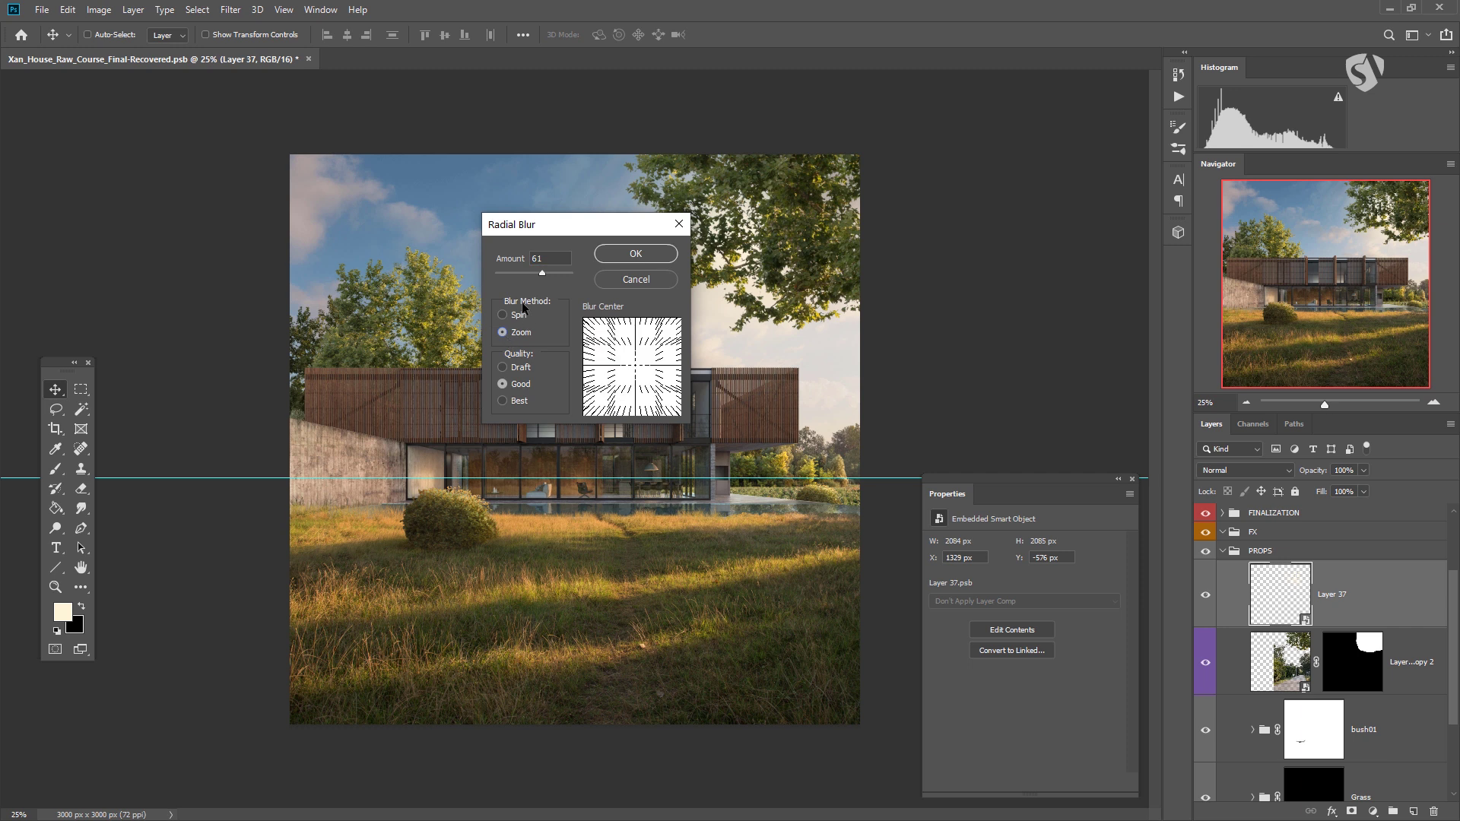
drag(542, 273, 582, 272)
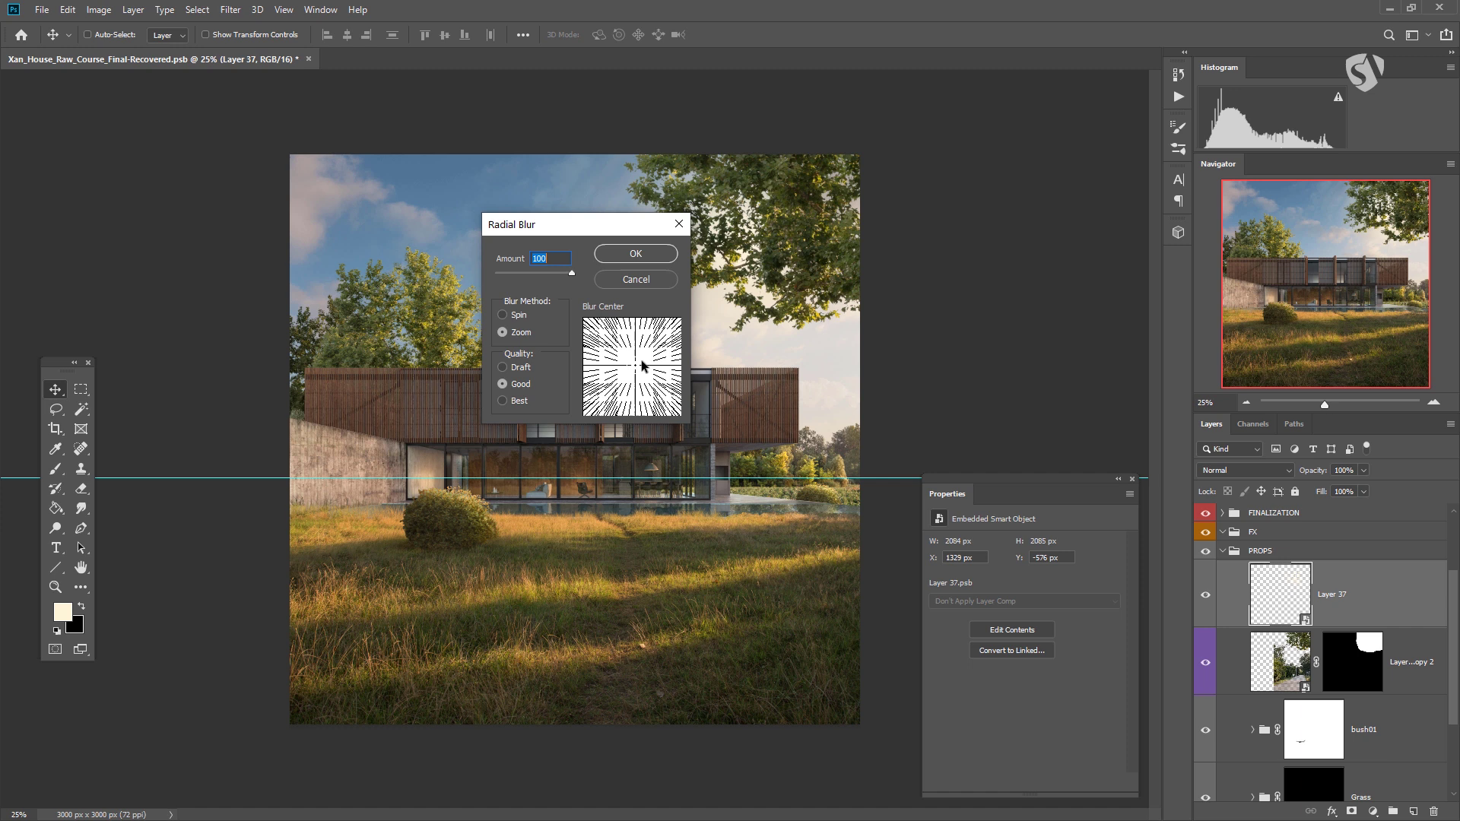
drag(640, 370, 695, 308)
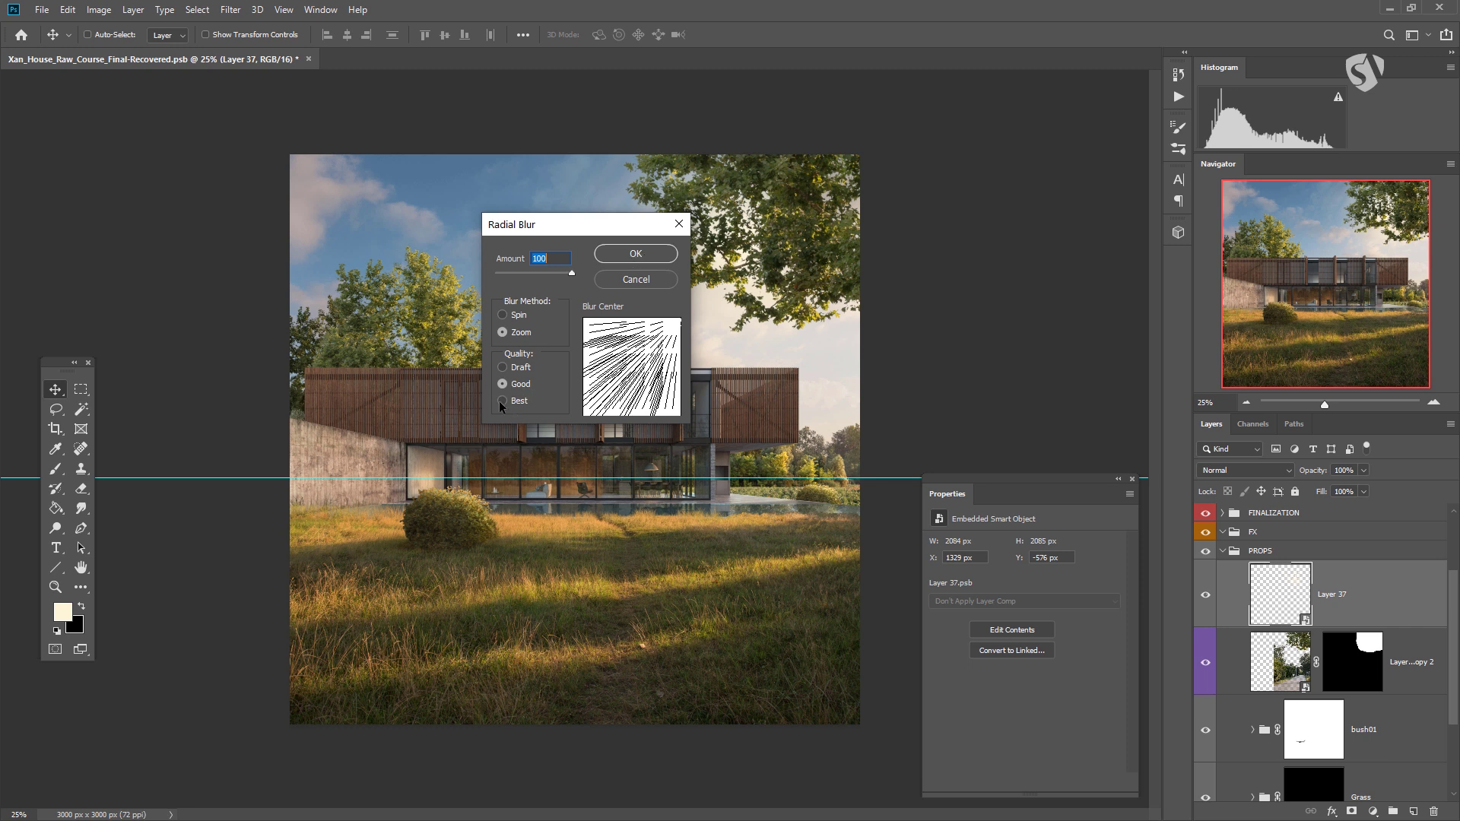
click(646, 257)
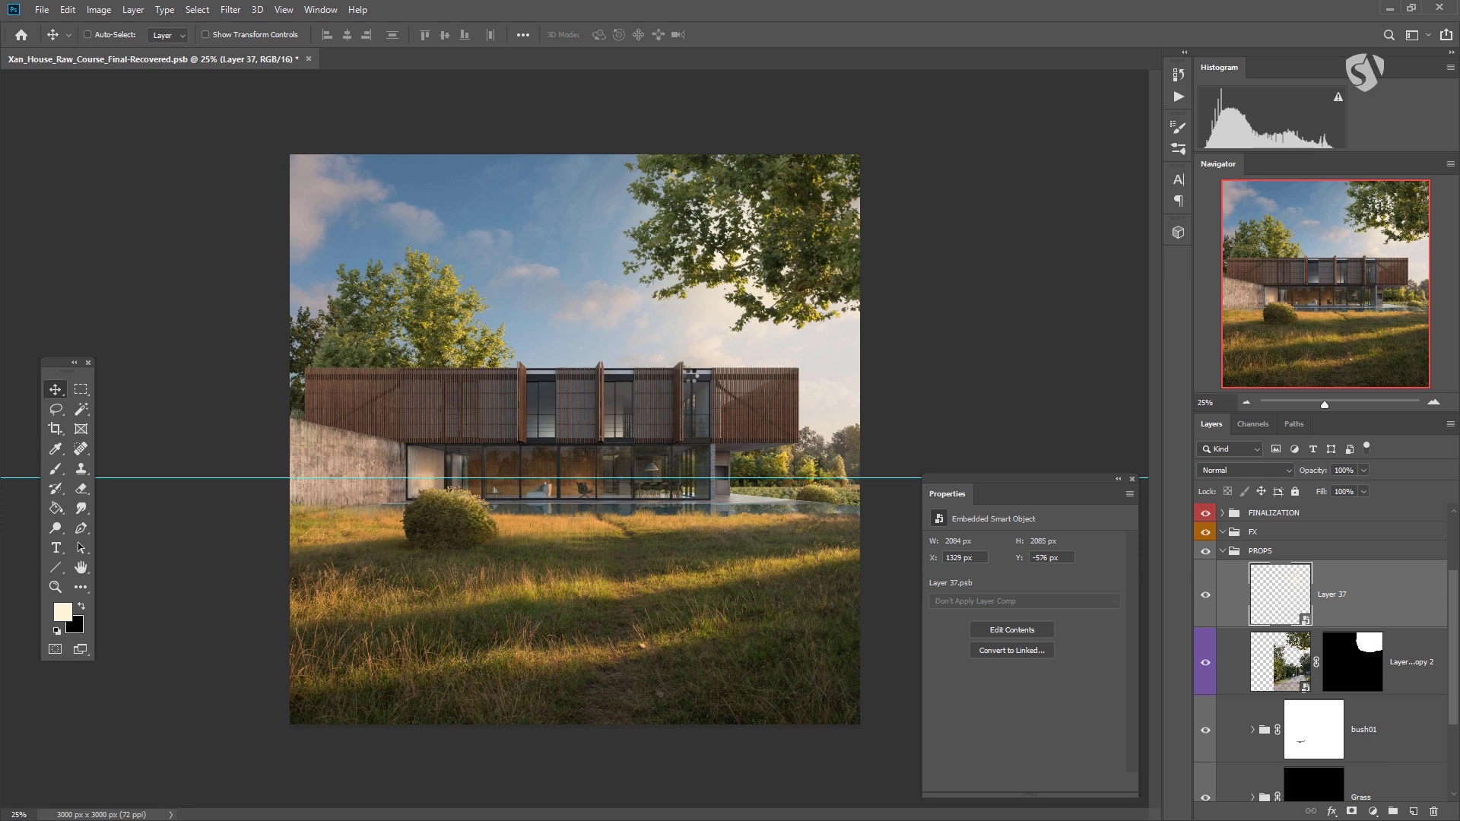
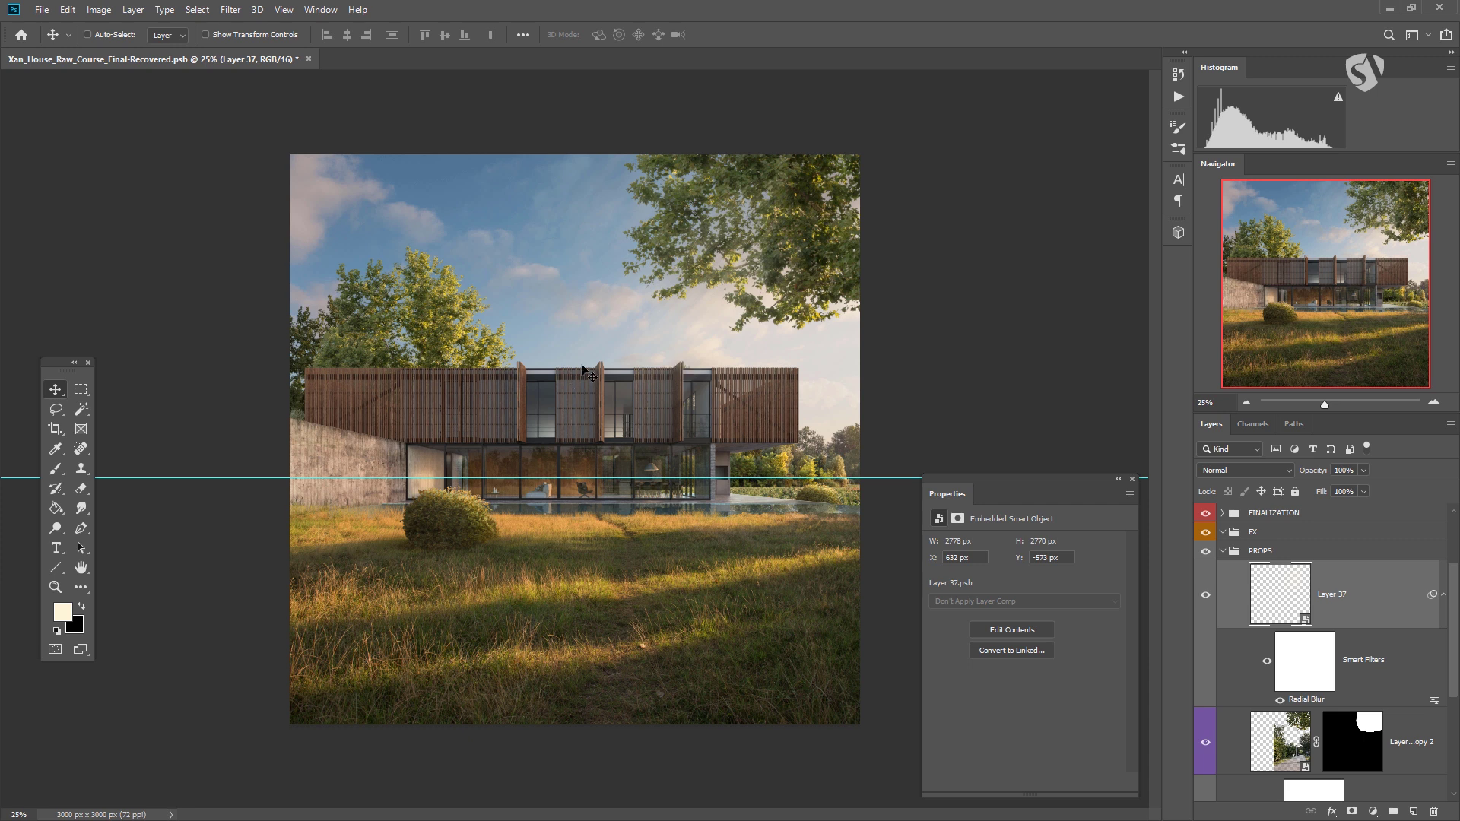
double_click(1309, 700)
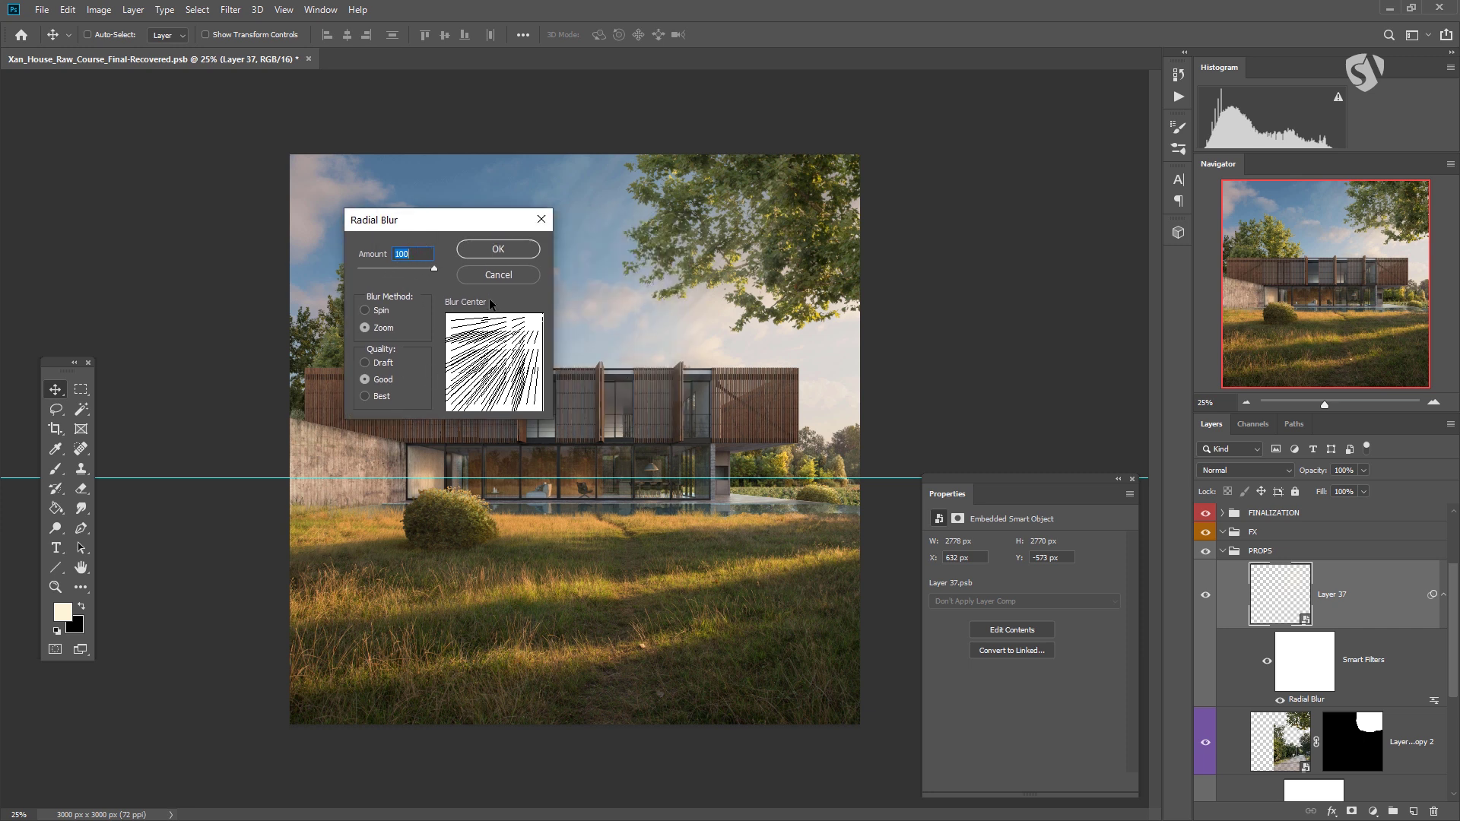
click(498, 248)
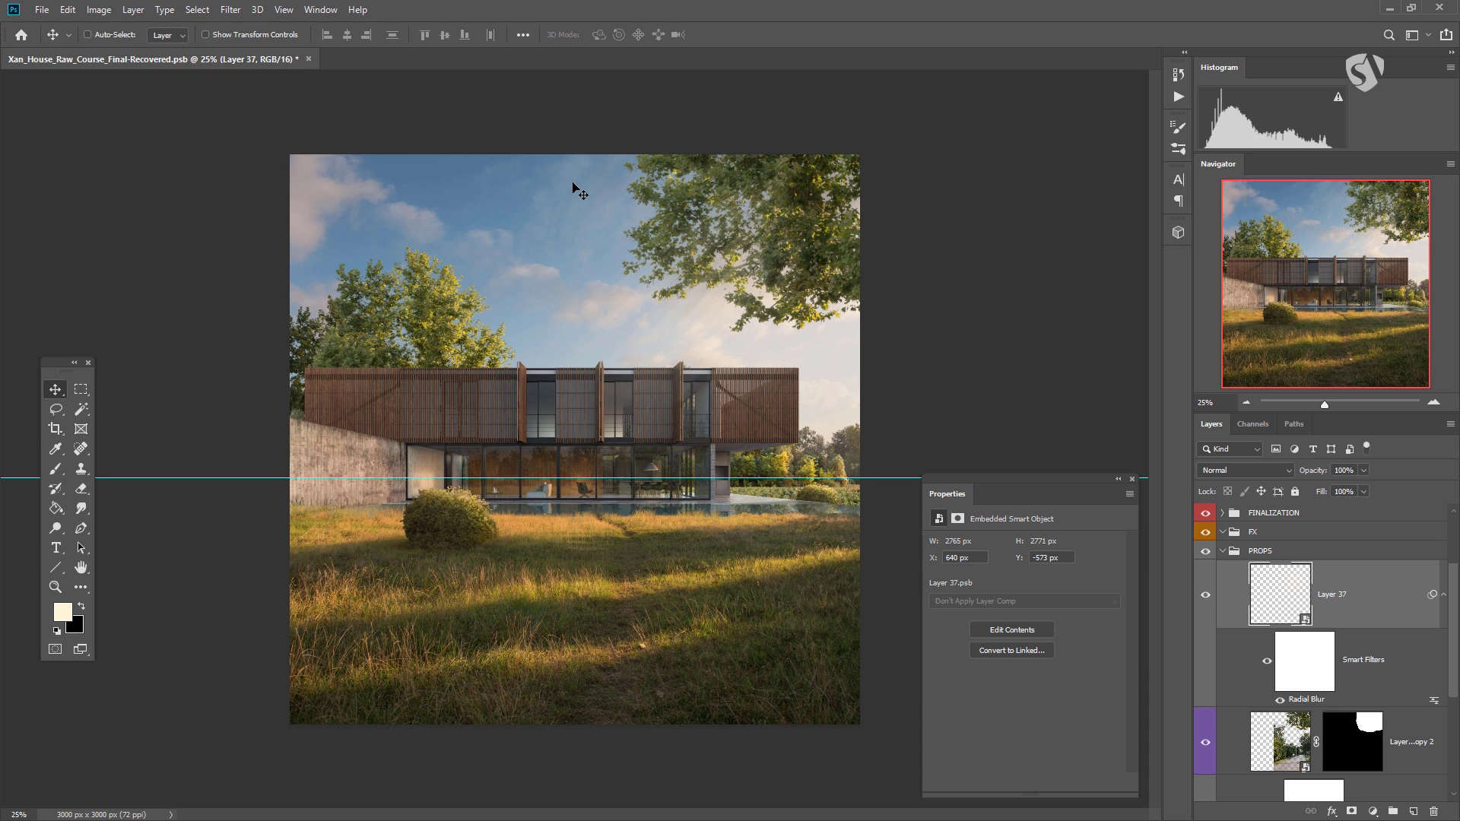
- Set the blurred glow layer to Screen blending and shift the rays down to about X 548 px, Y -379 px
click(1257, 471)
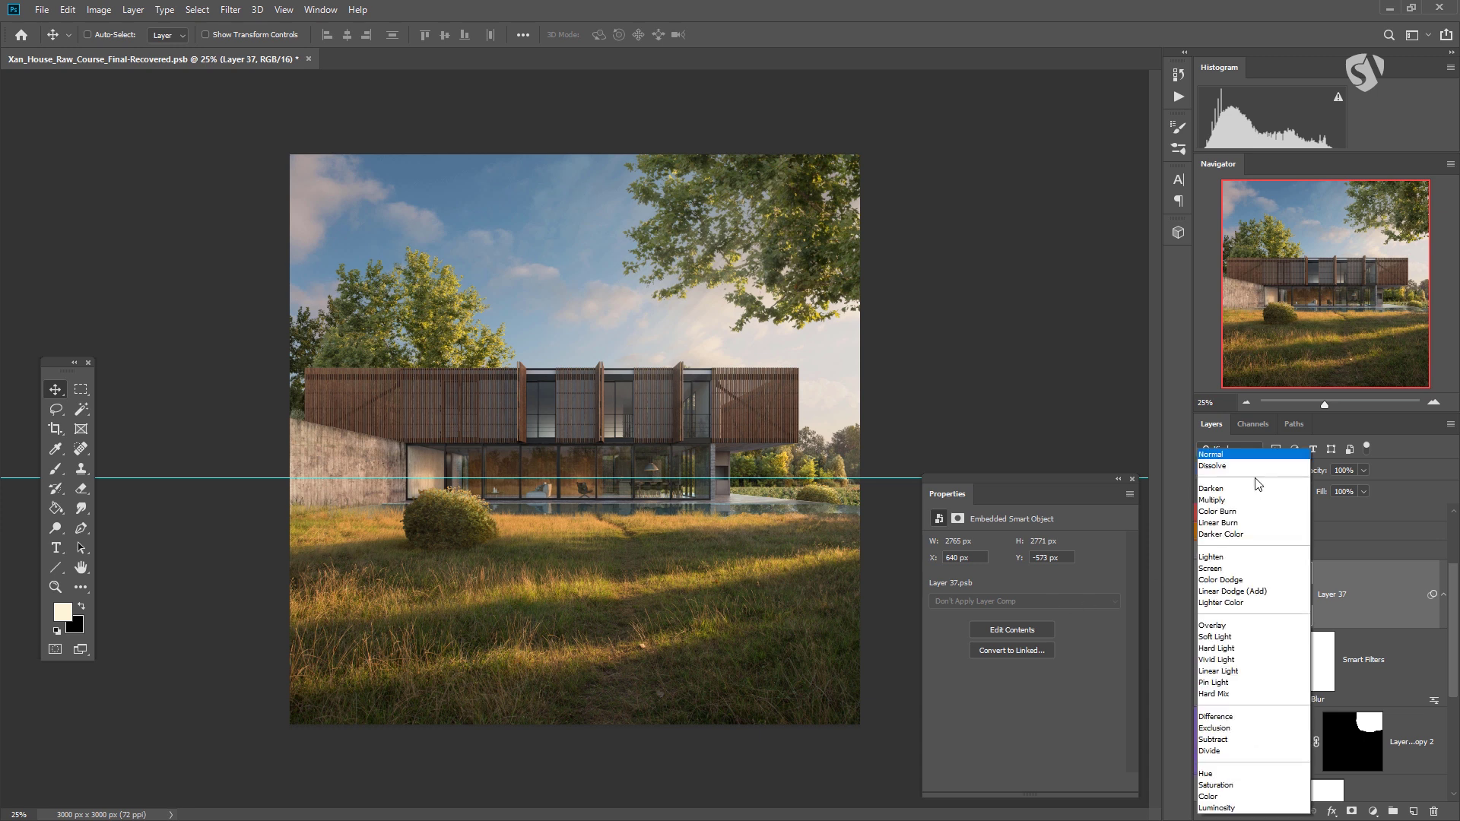
click(1216, 568)
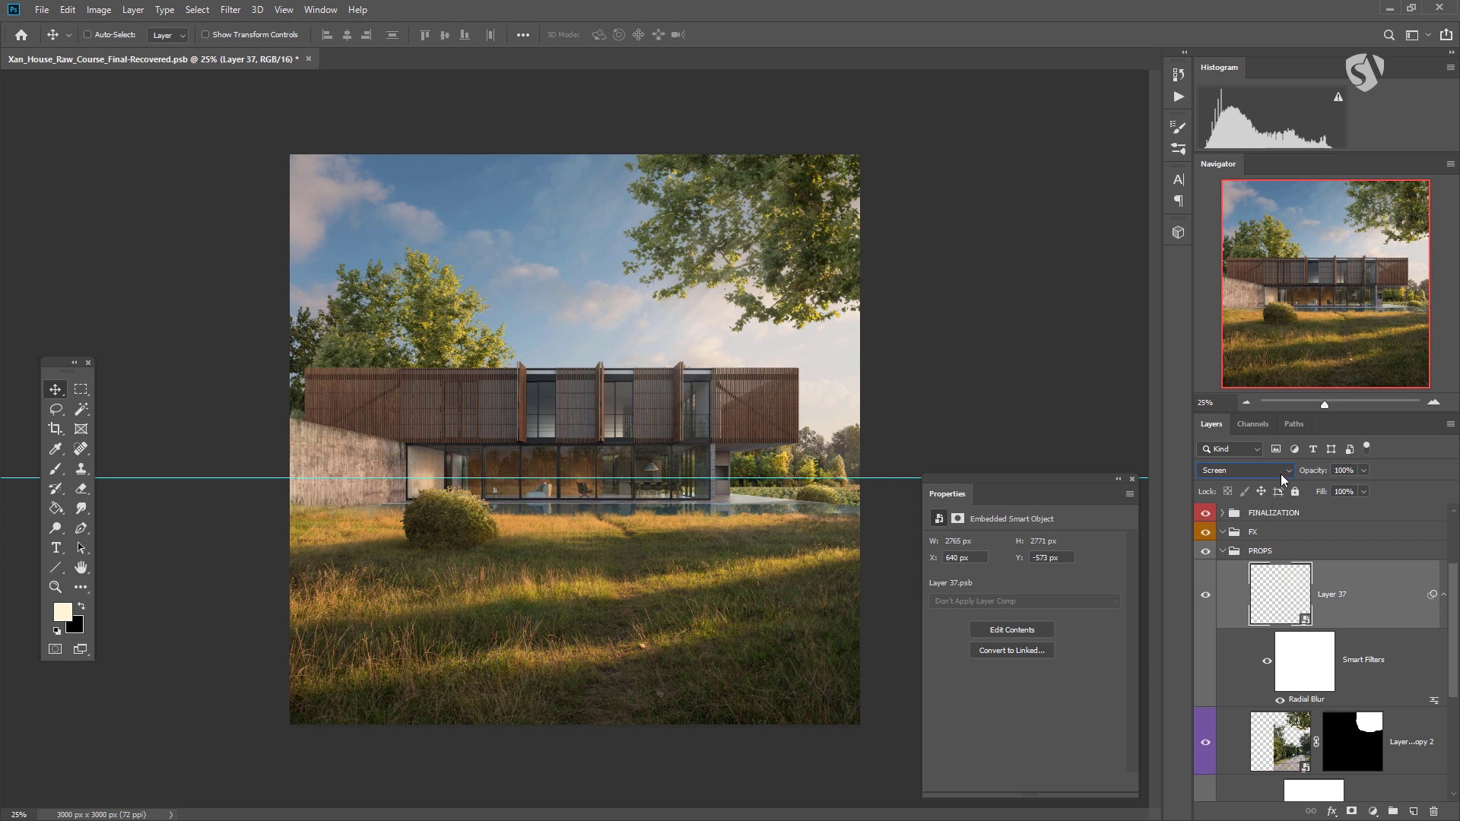
drag(731, 331, 760, 363)
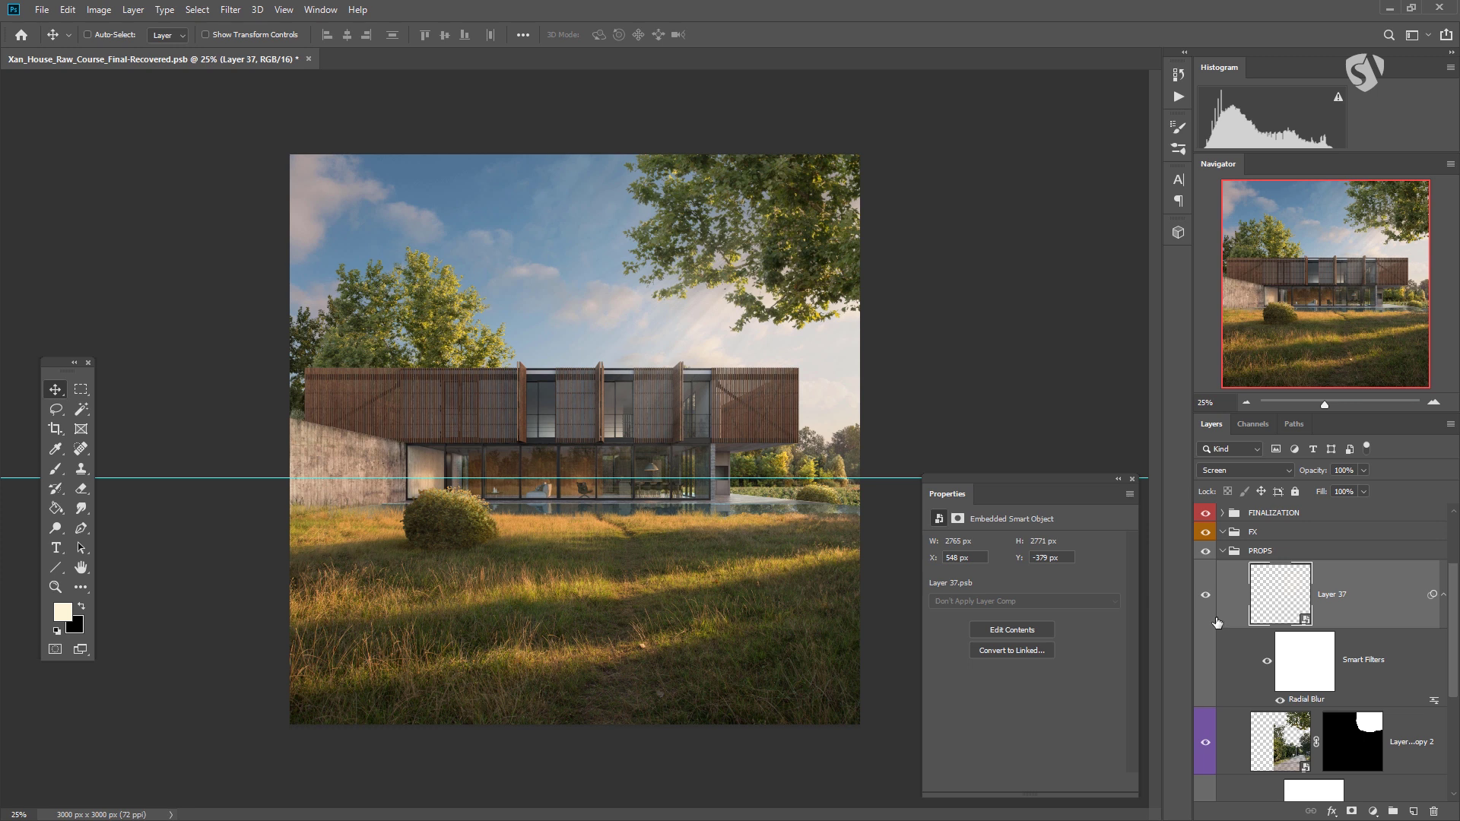
- Duplicate the light ray layer twice to strengthen the god rays
key(ctrl)
key(ctrl+j)
key(ctrl+j)
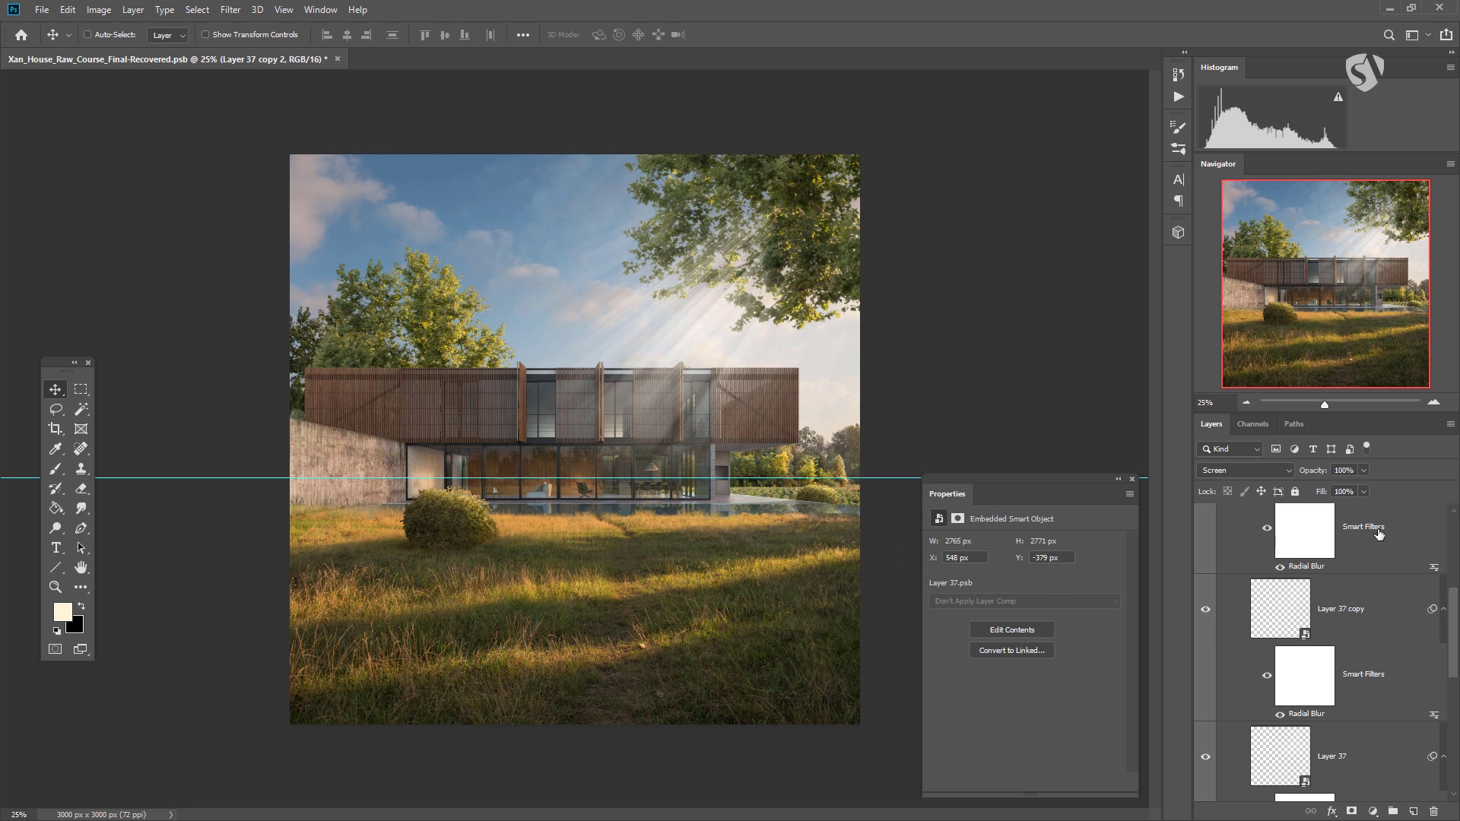
- Combine the original light ray layer and its two copies into a single smart object
scroll(1342, 586, up, 3)
scroll(1343, 594, down, 5)
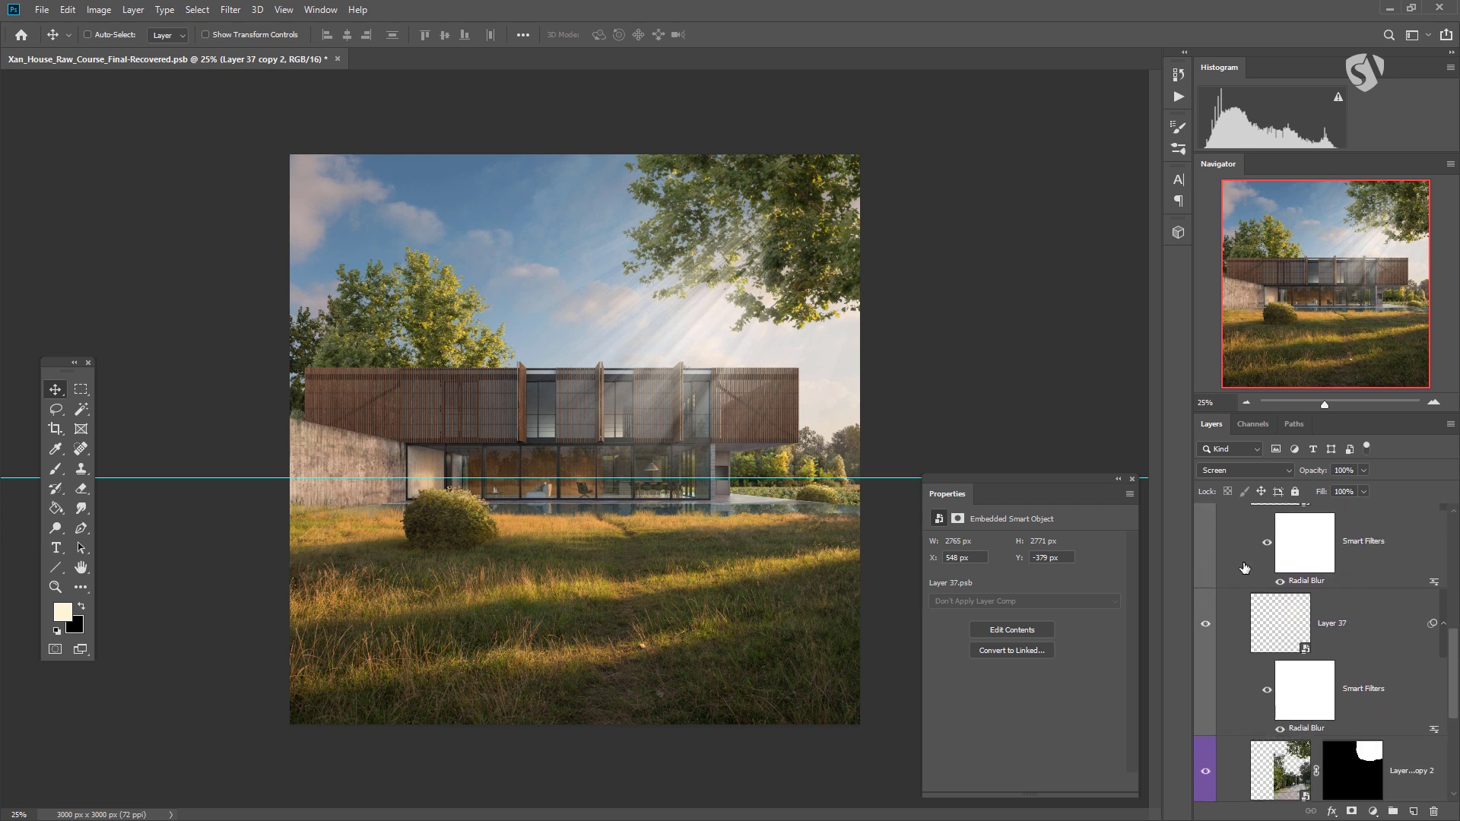
shift+click(1281, 638)
scroll(1293, 617, up, 5)
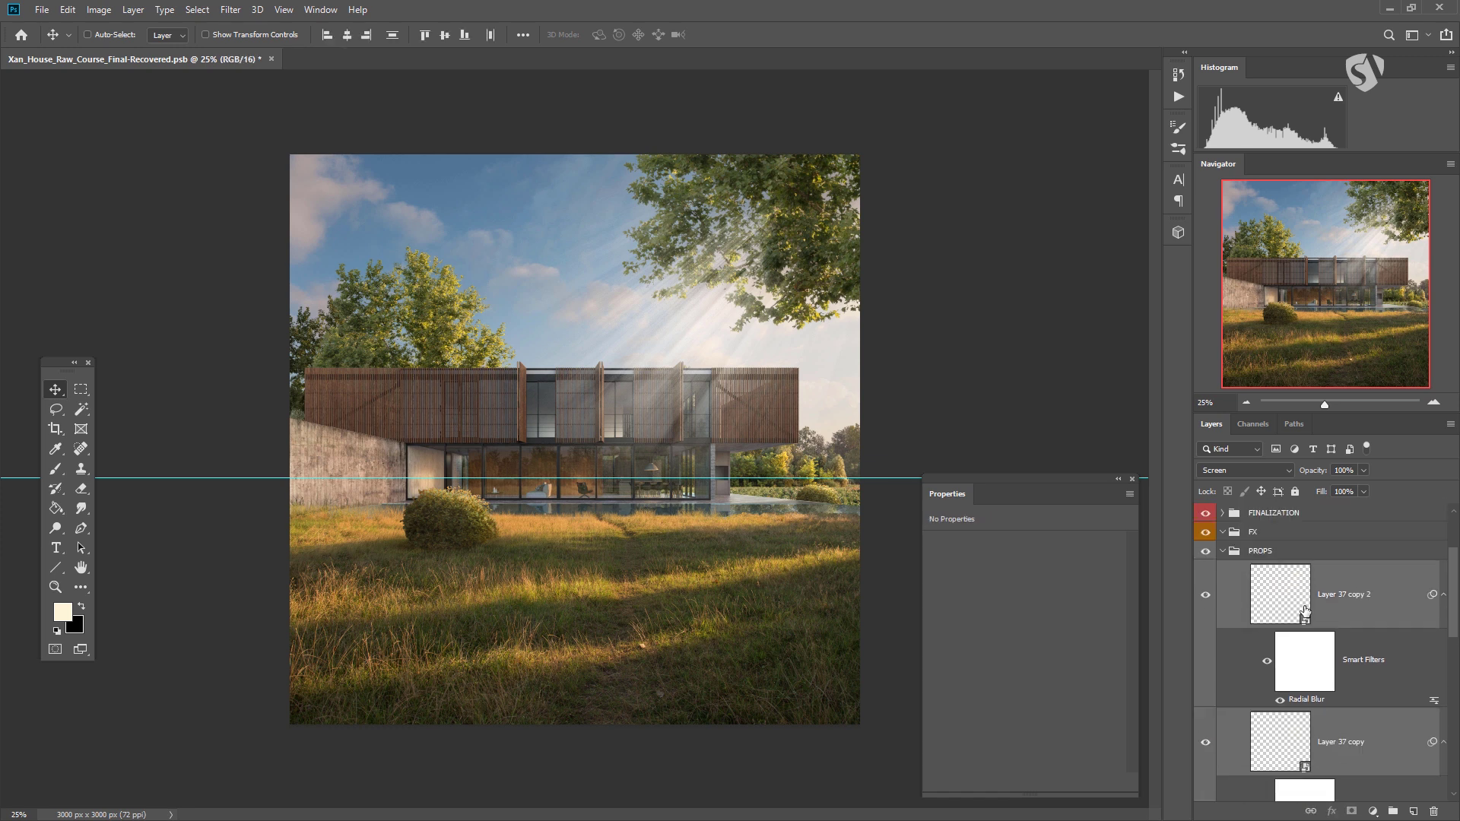
right_click(1386, 606)
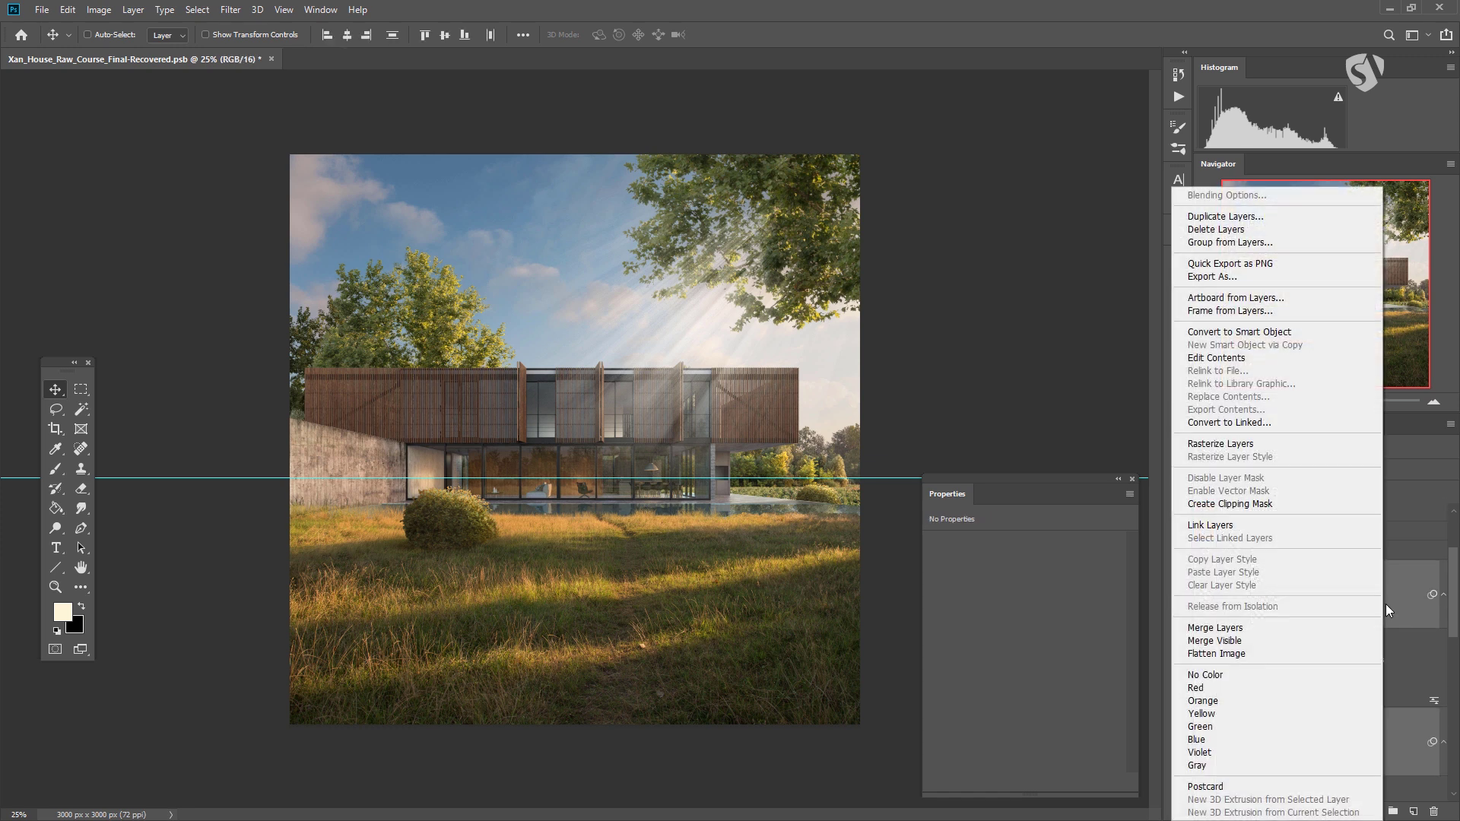
click(1267, 335)
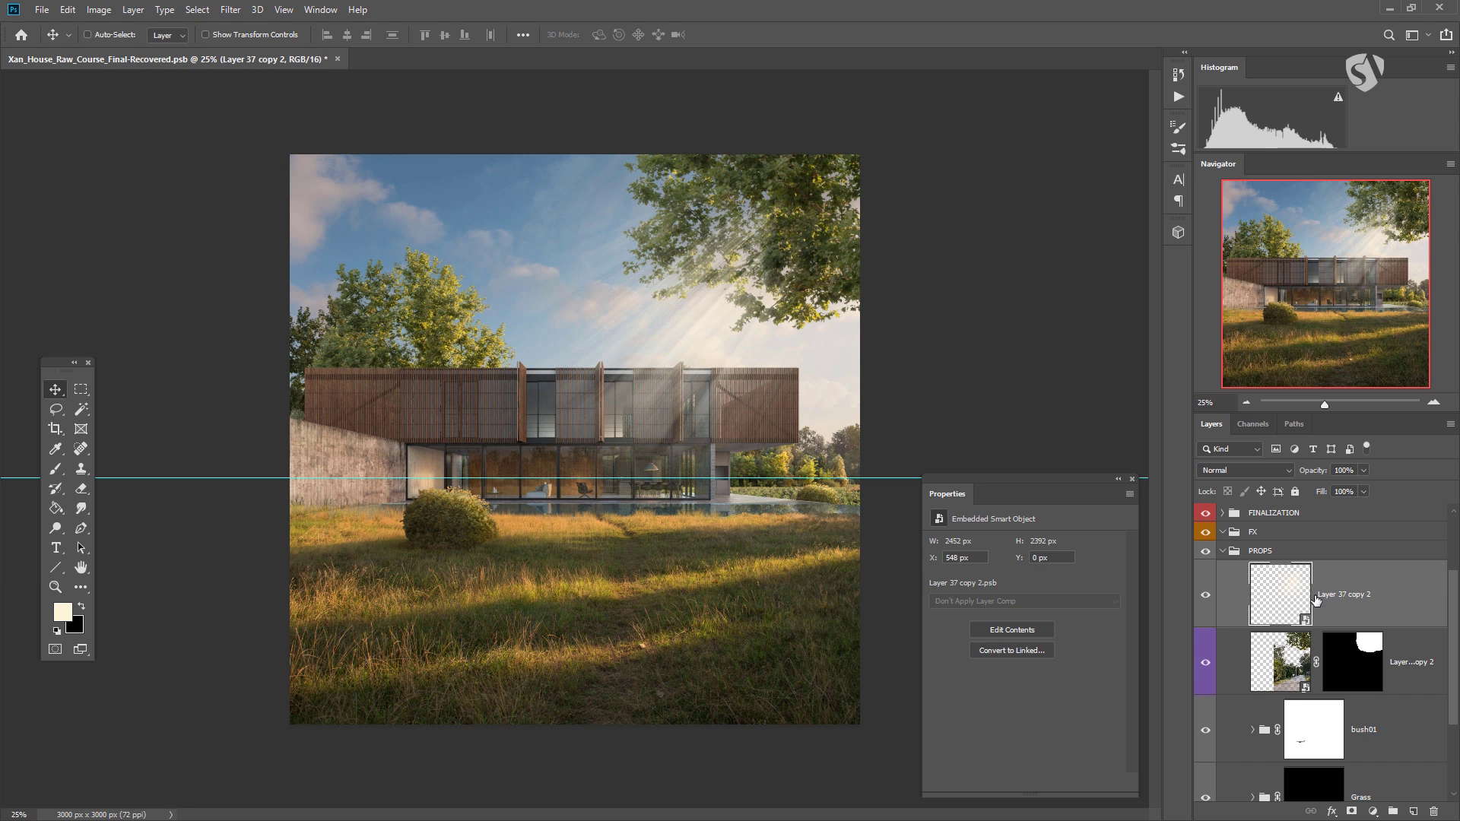
- Apply a Spin Radial Blur of amount 3, Good quality, centred near the upper-right corner to the combined rays, and test moving them
click(232, 11)
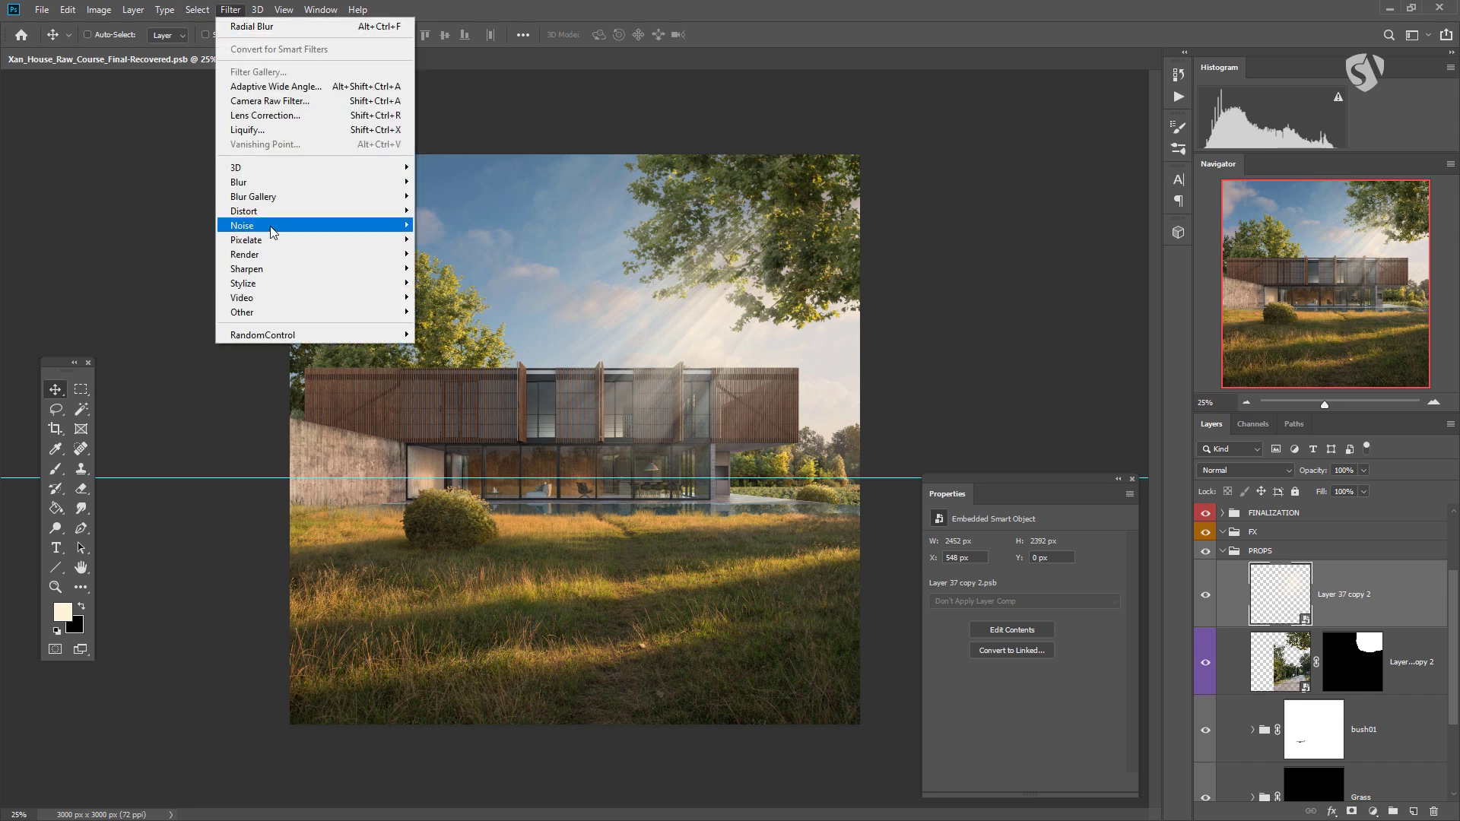
mouse_move(342, 182)
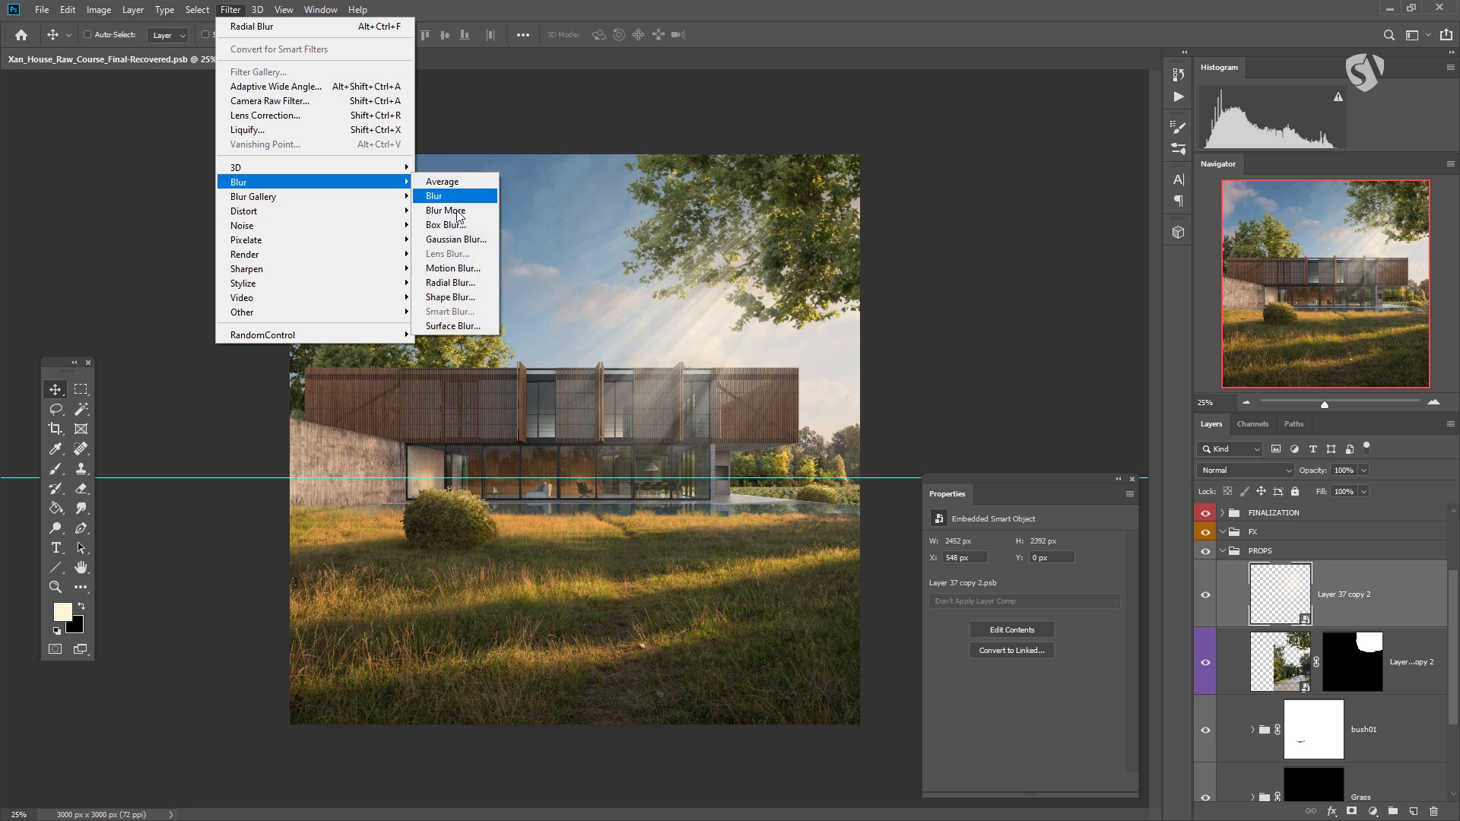
click(451, 282)
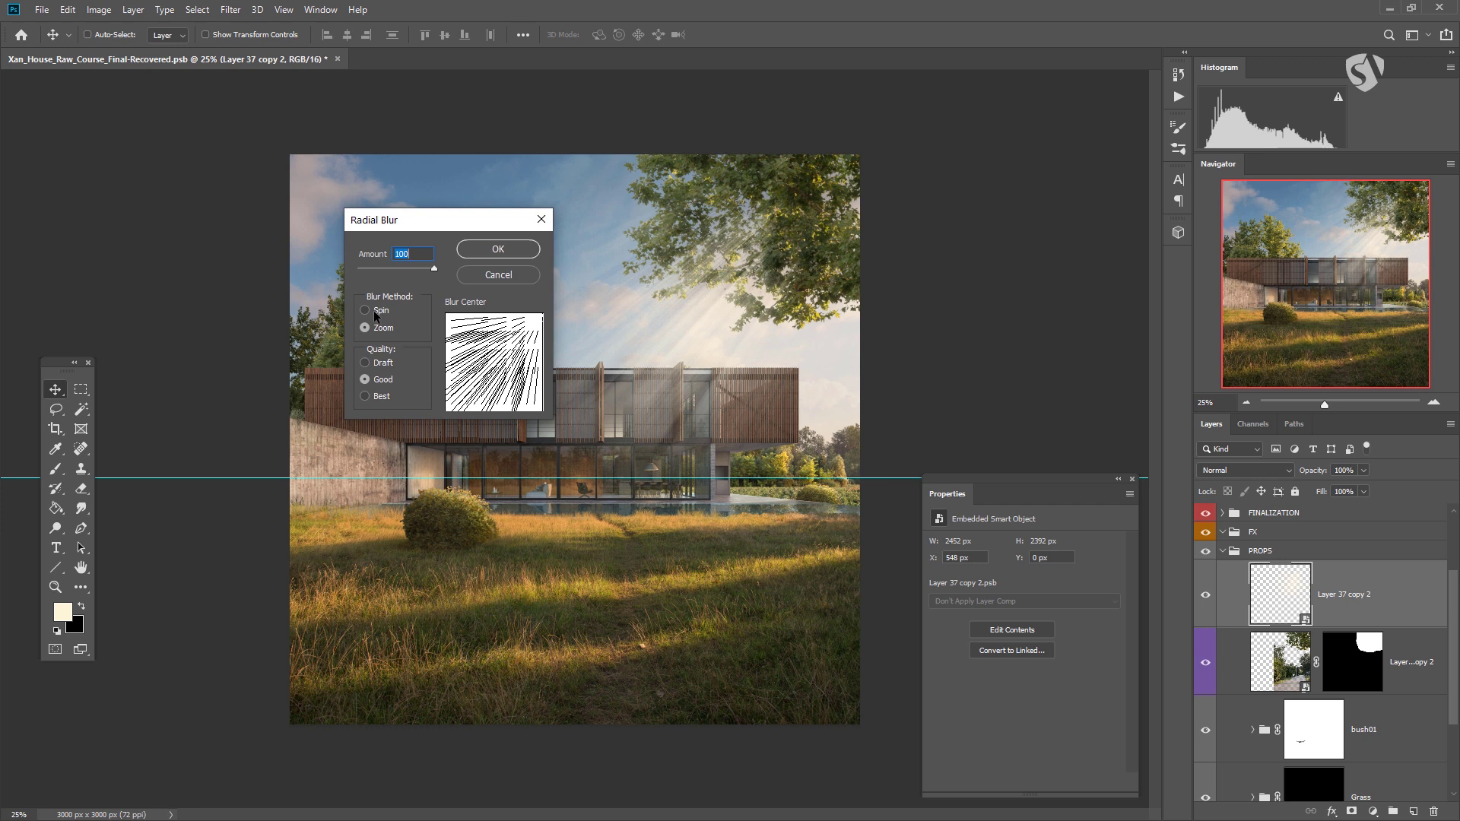
click(373, 310)
click(532, 326)
drag(532, 326, 537, 320)
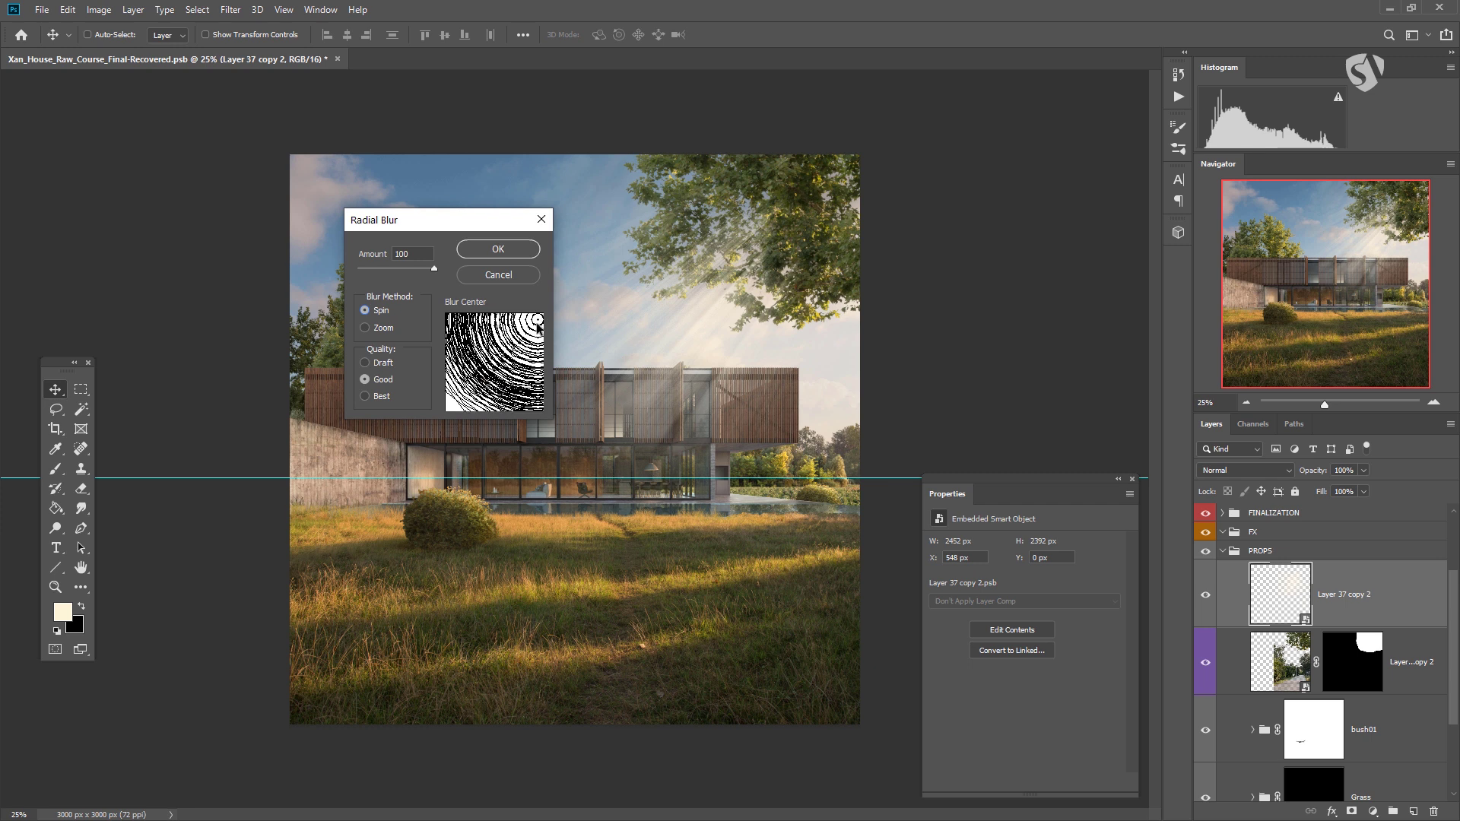
drag(381, 266, 362, 263)
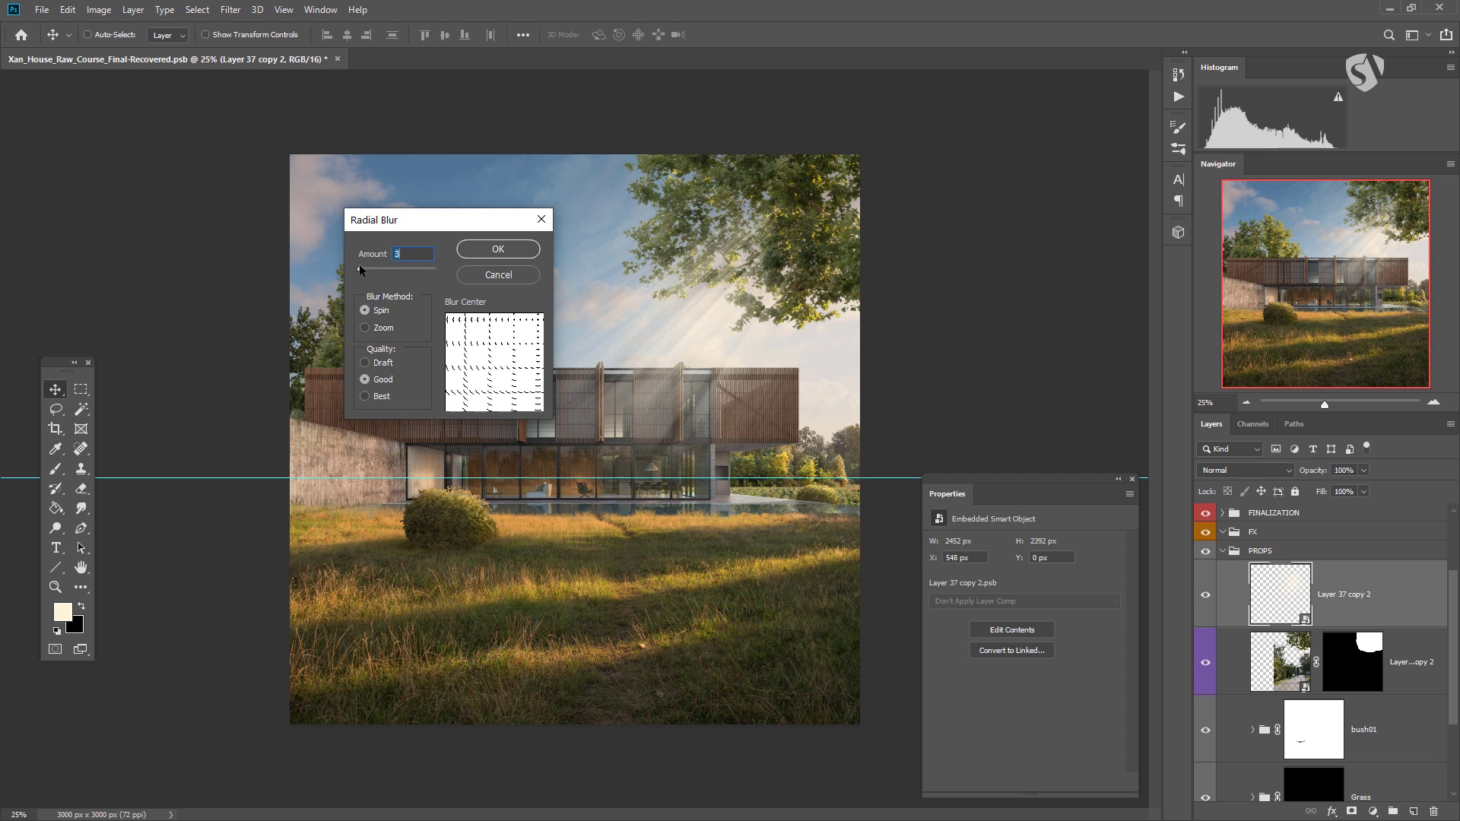
drag(363, 268, 360, 268)
click(501, 249)
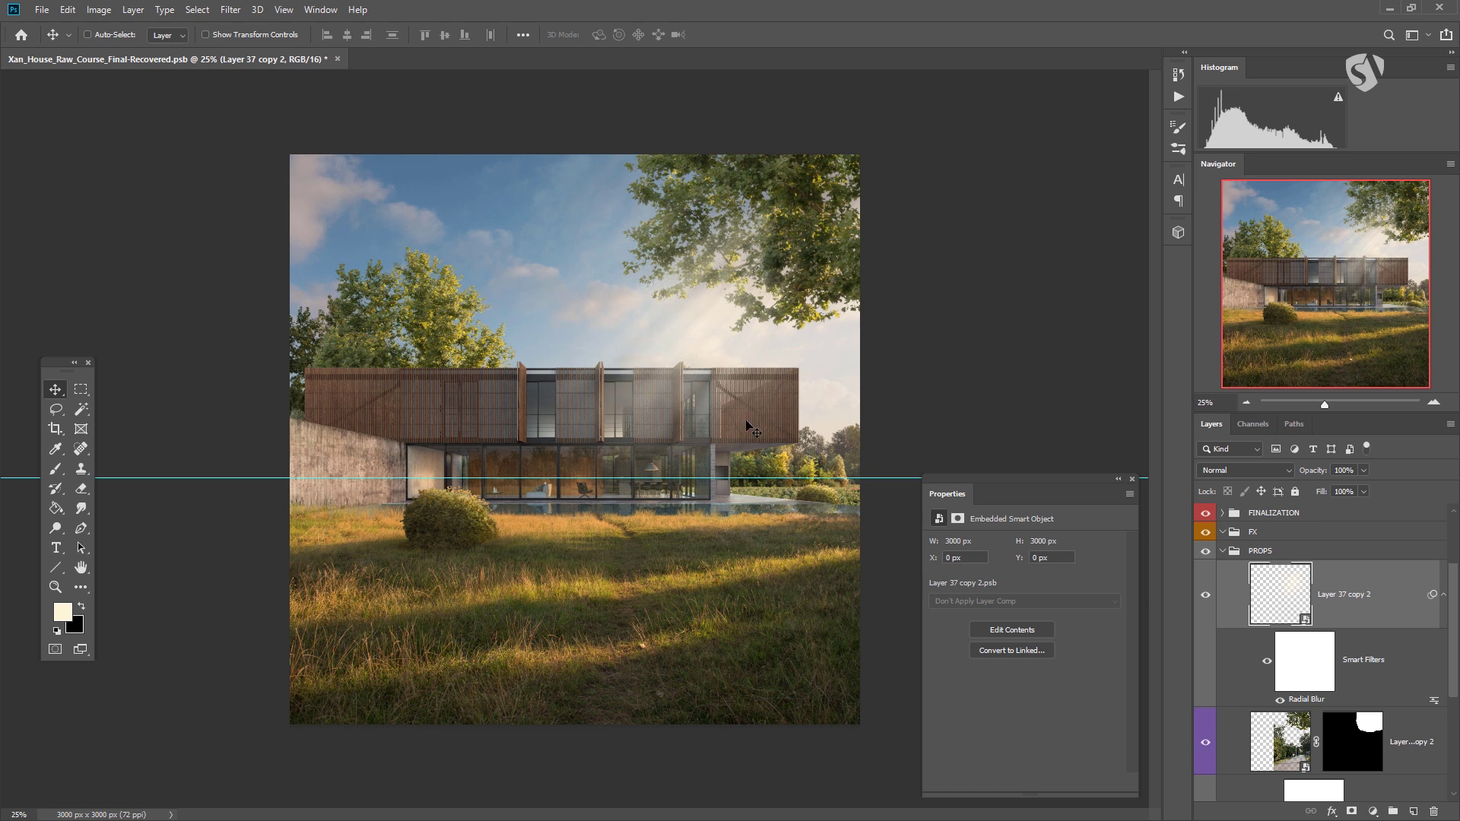
mouse_move(738, 355)
mouse_down()
mouse_move(626, 406)
mouse_move(767, 359)
mouse_up()
key(ctrl+z)
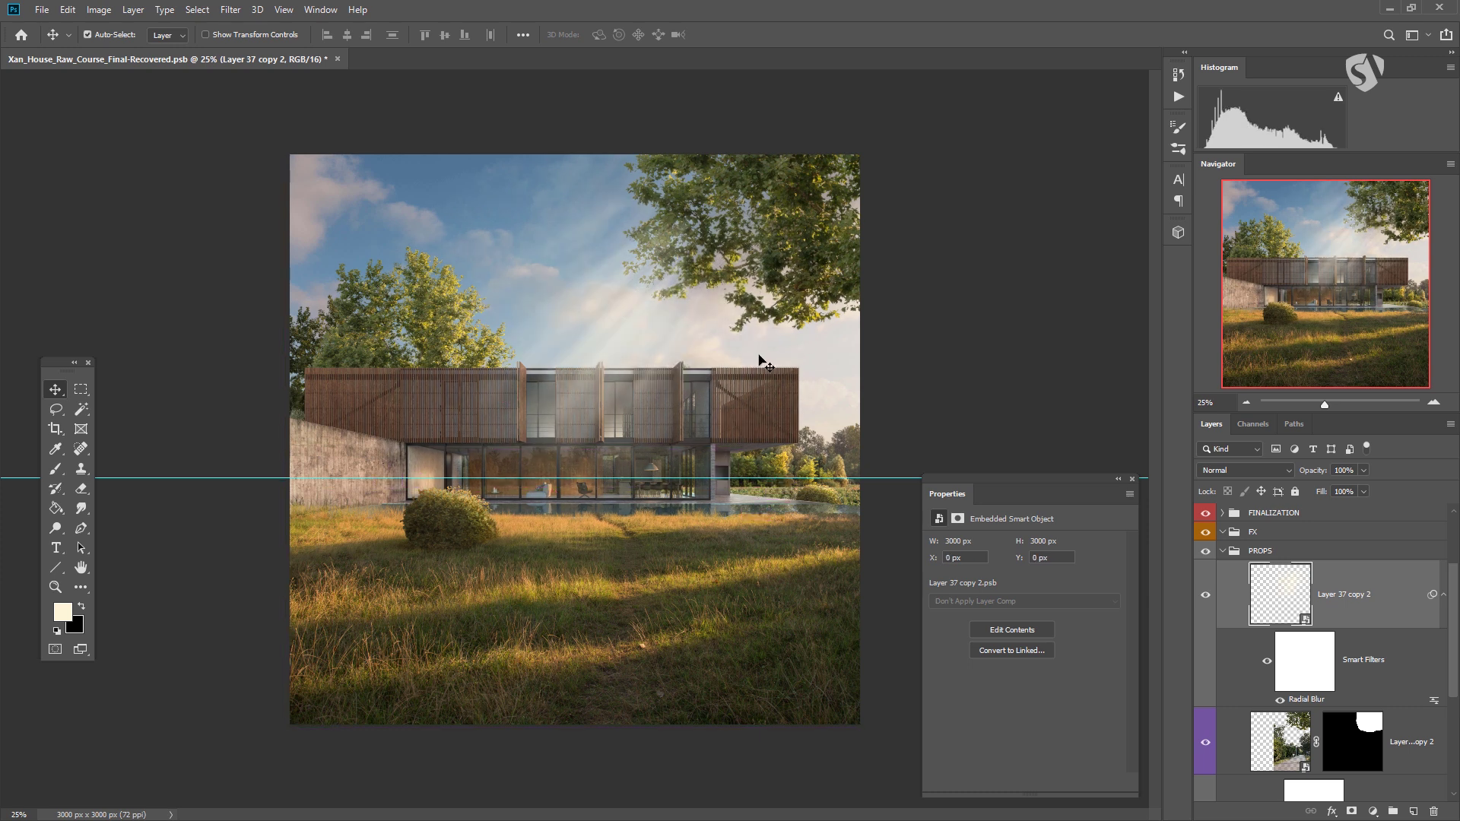
- Readjust the Spin blur amount on the combined rays, trying 2 and 1 before raising it again
double_click(1310, 699)
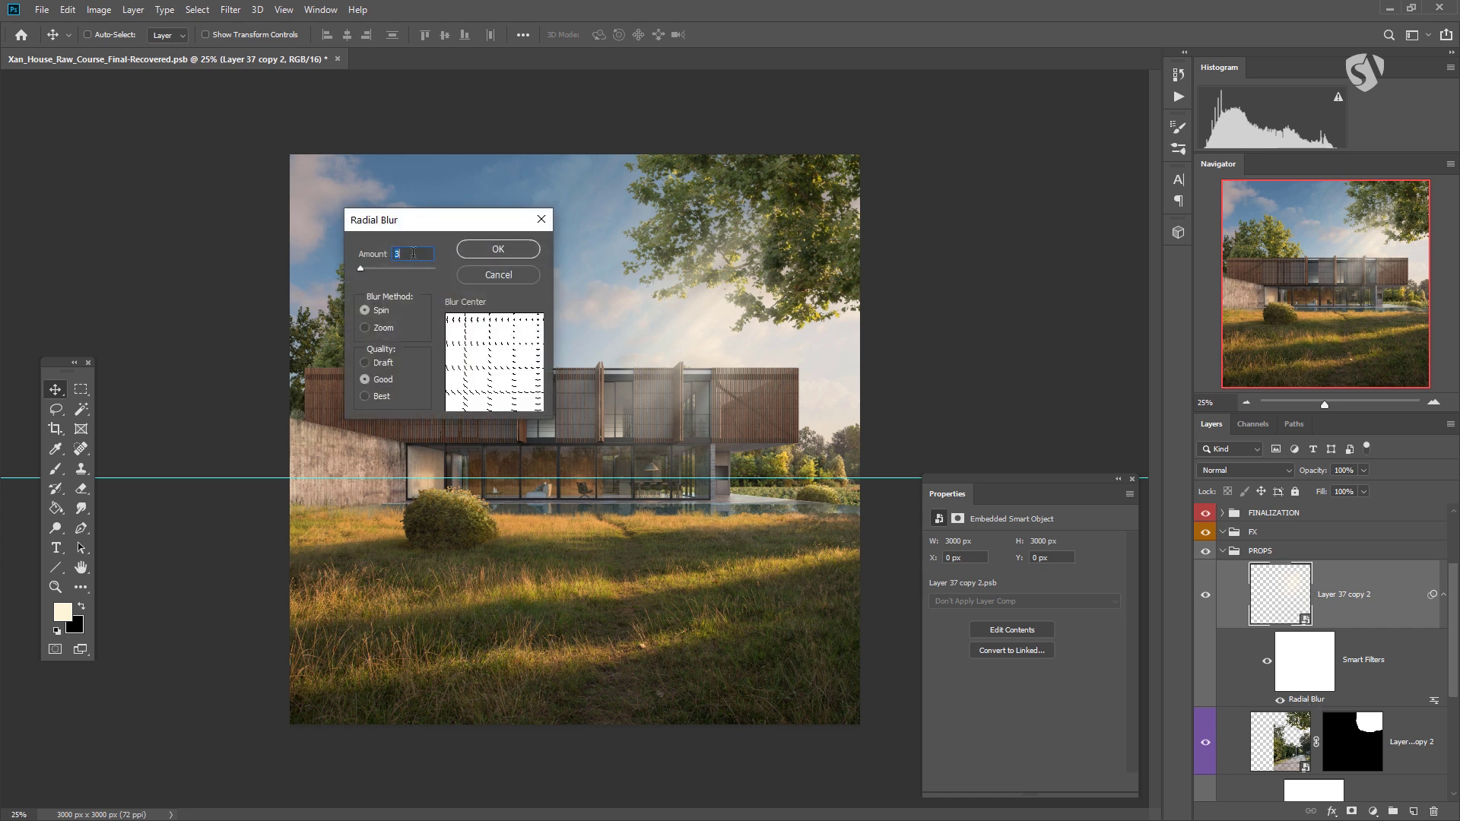
click(511, 249)
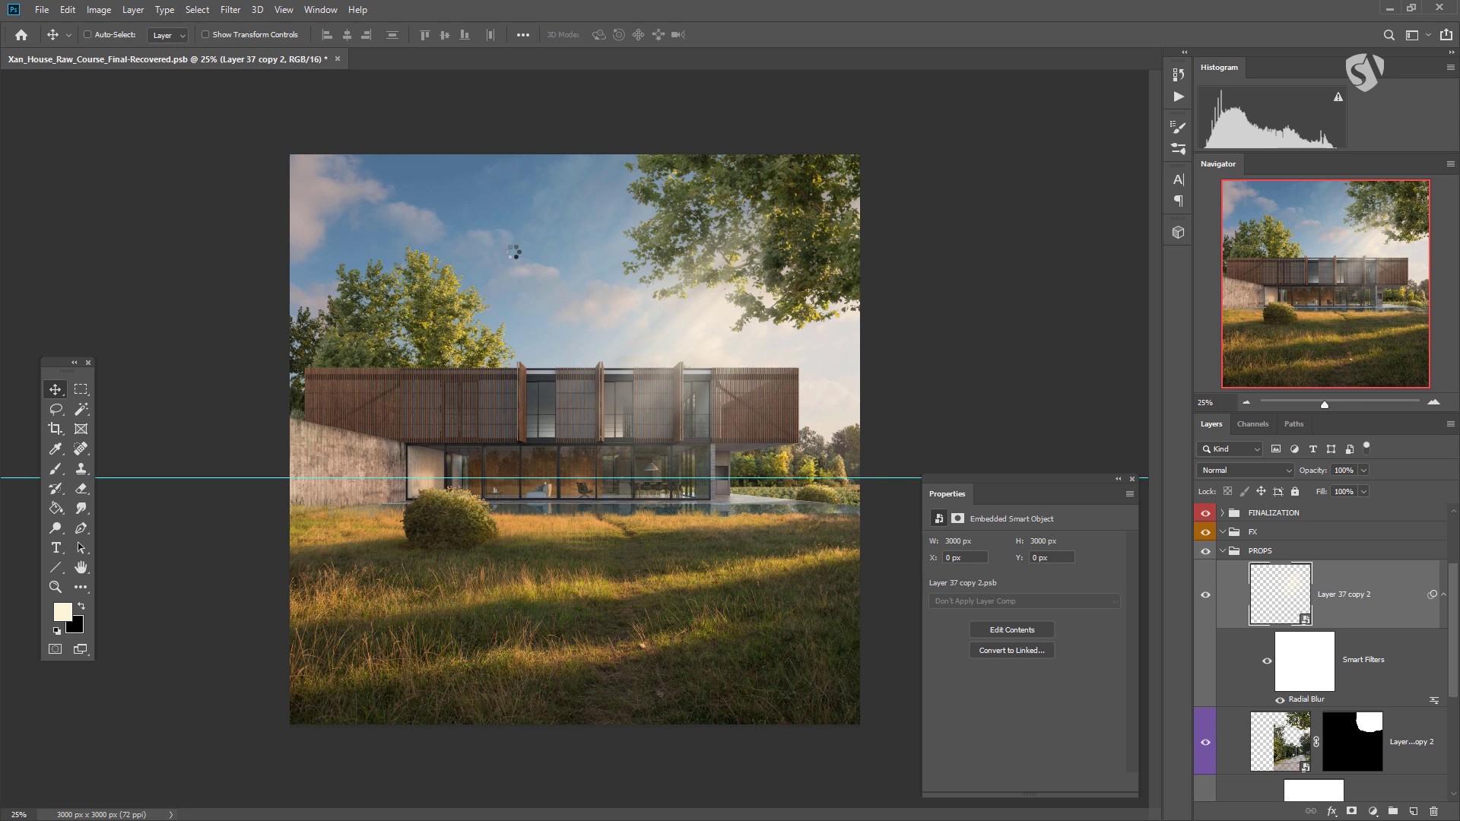
double_click(1297, 701)
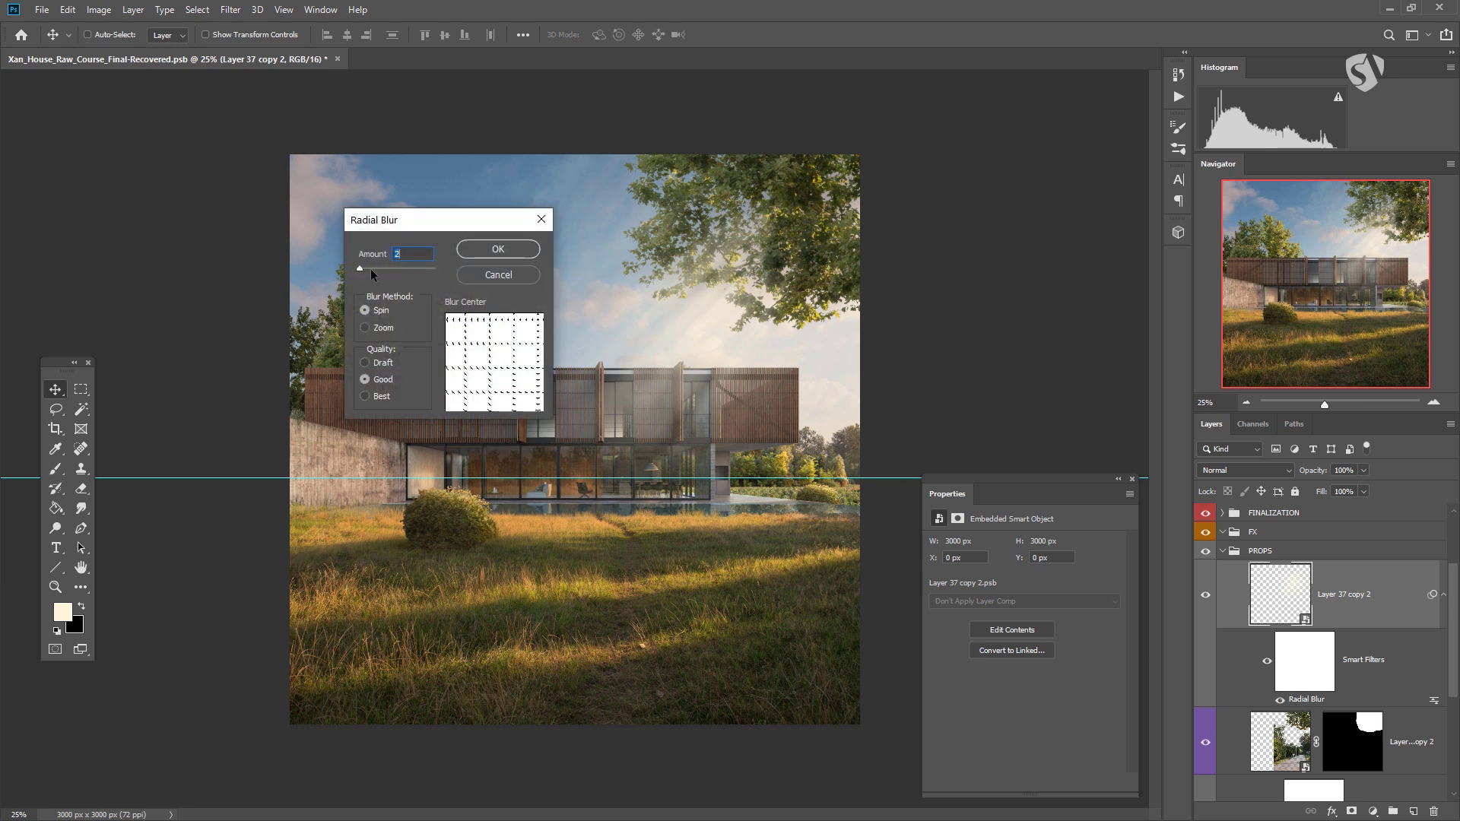
click(501, 247)
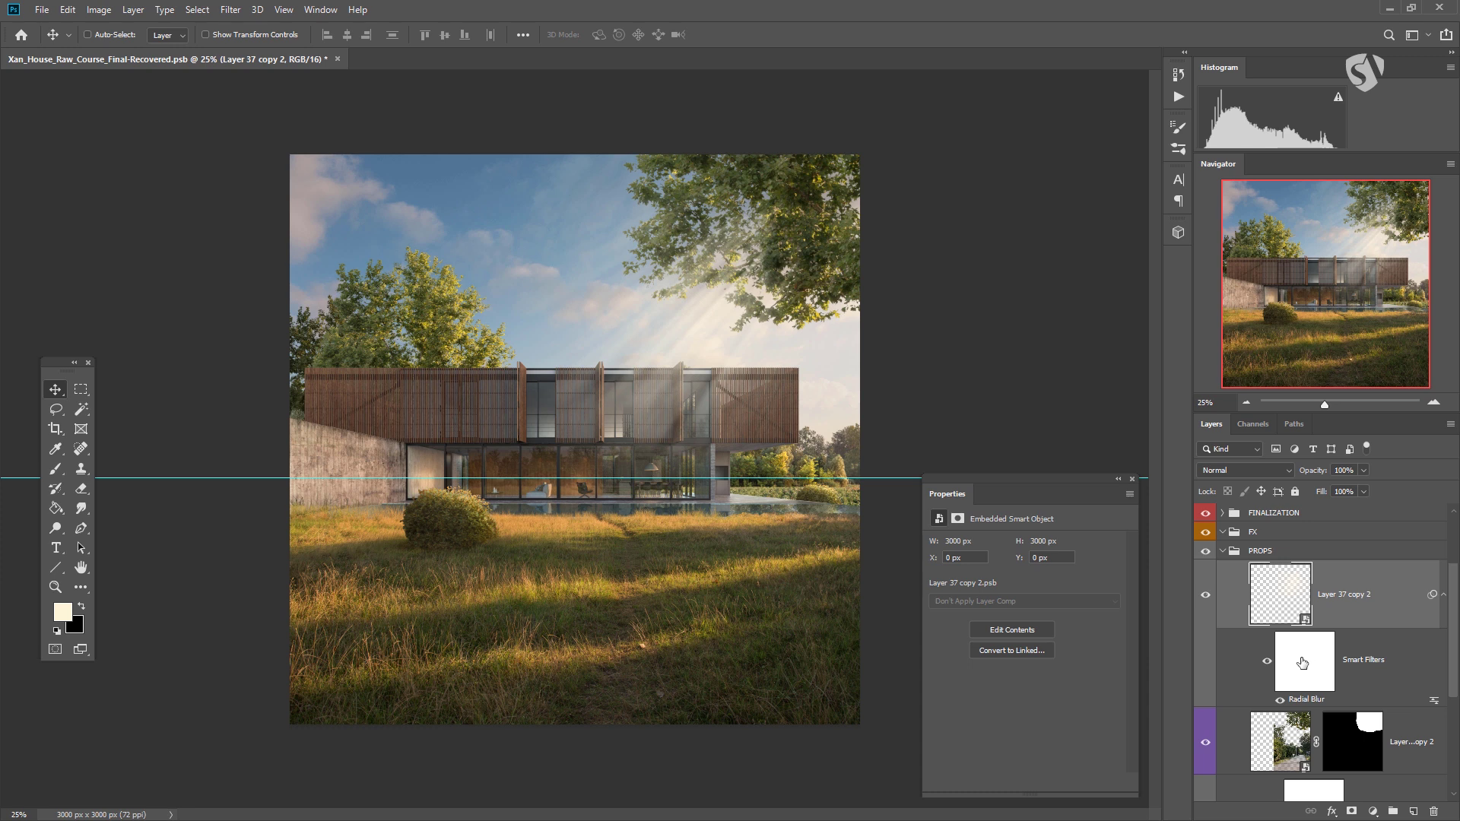
double_click(1306, 699)
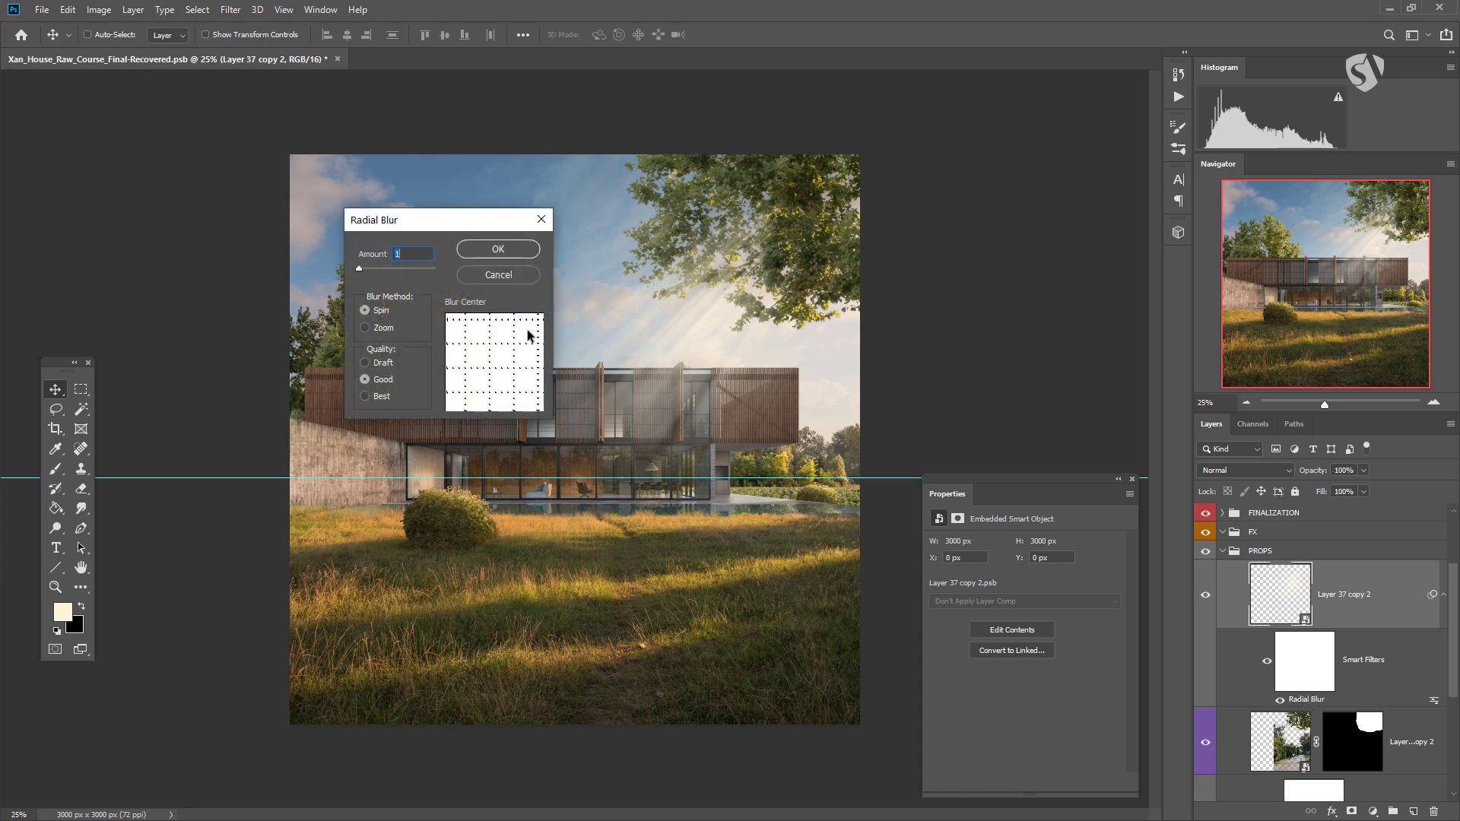
click(512, 254)
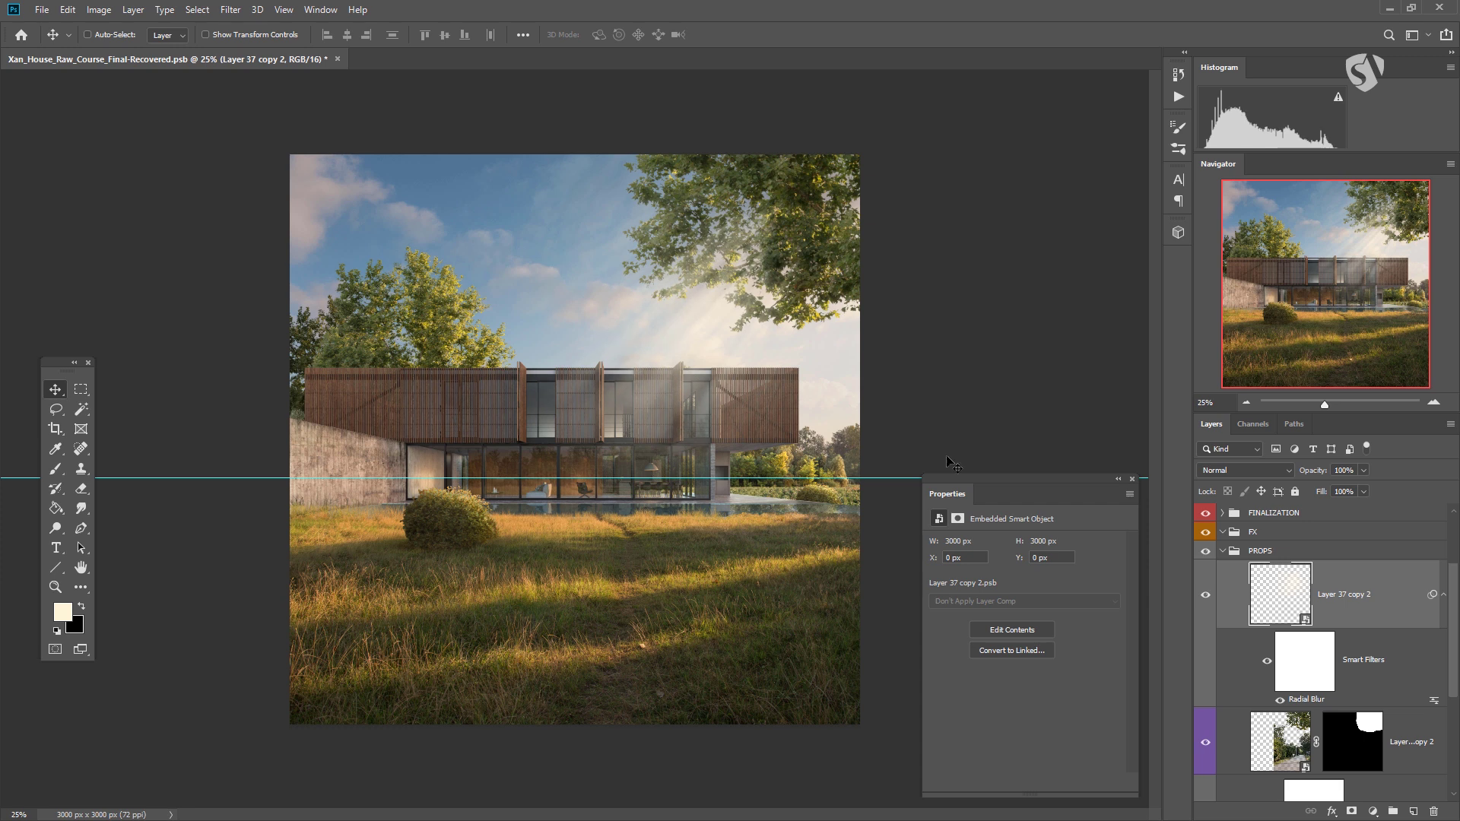
- Draw a black-to-white radial gradient on the smart filter mask from the overhanging branches to the house, keeping the rays sharper near their source
click(1296, 669)
drag(56, 508, 103, 509)
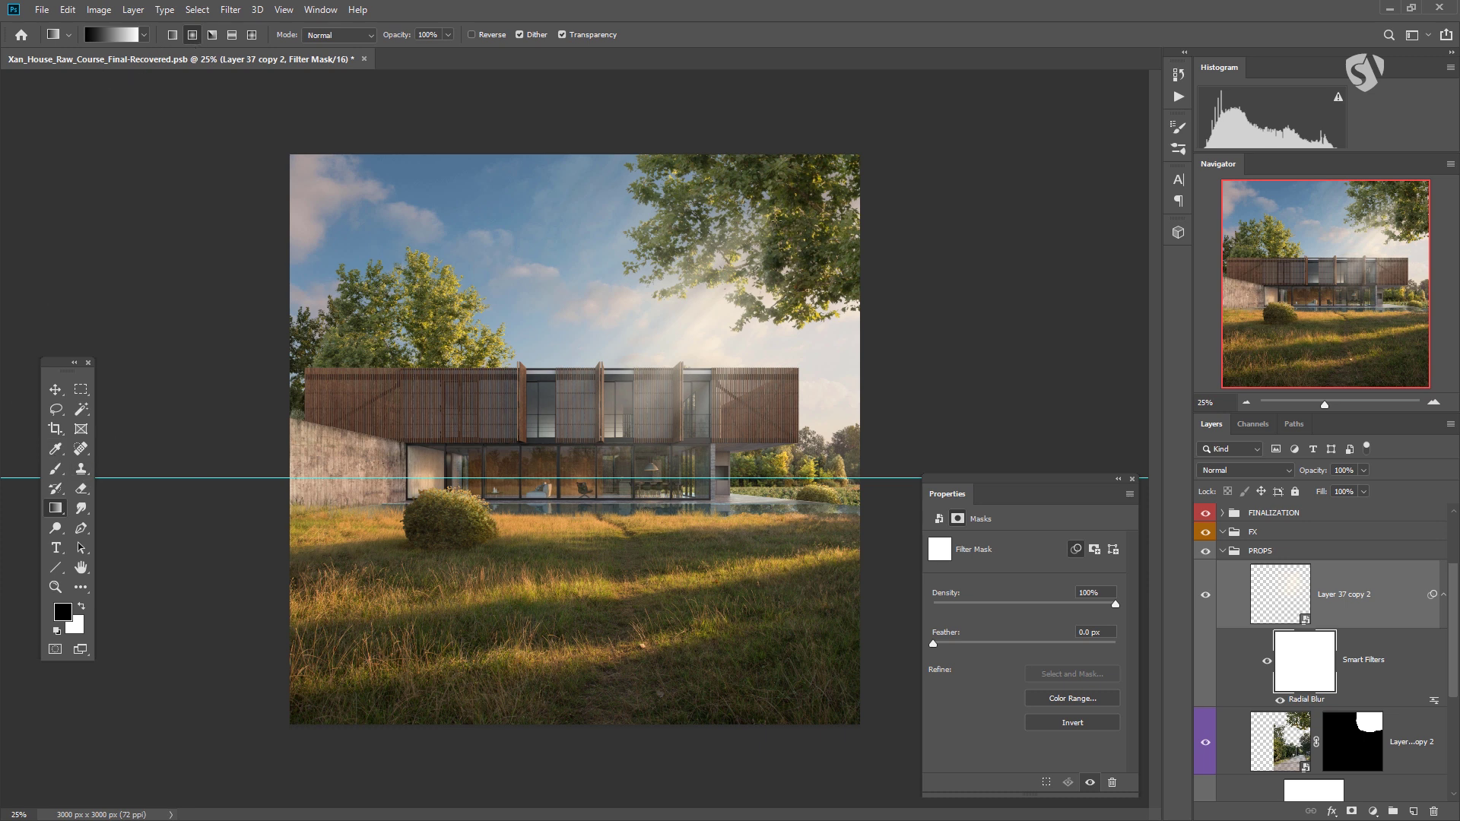
click(195, 36)
drag(795, 204, 599, 430)
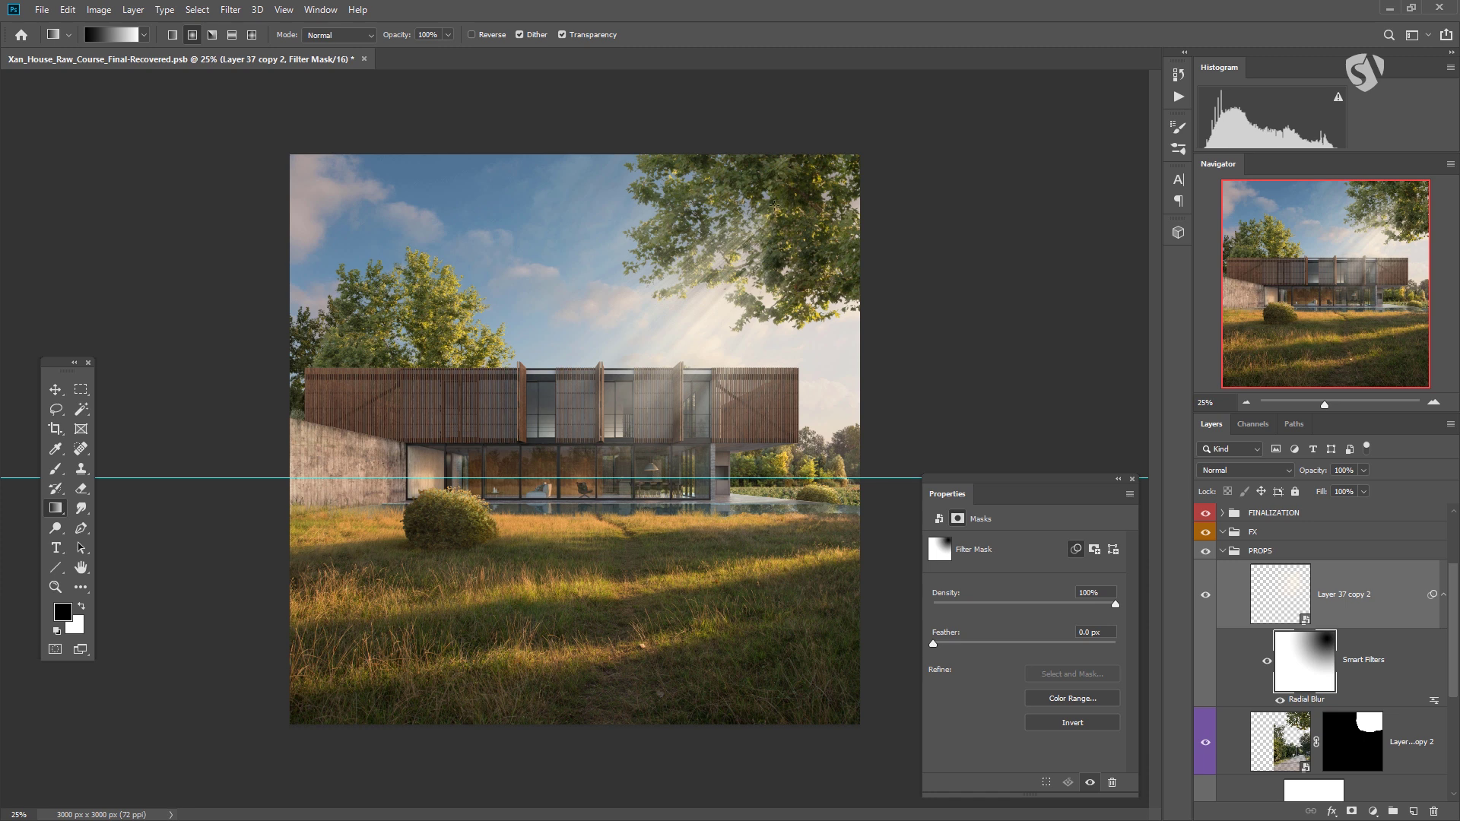
click(56, 391)
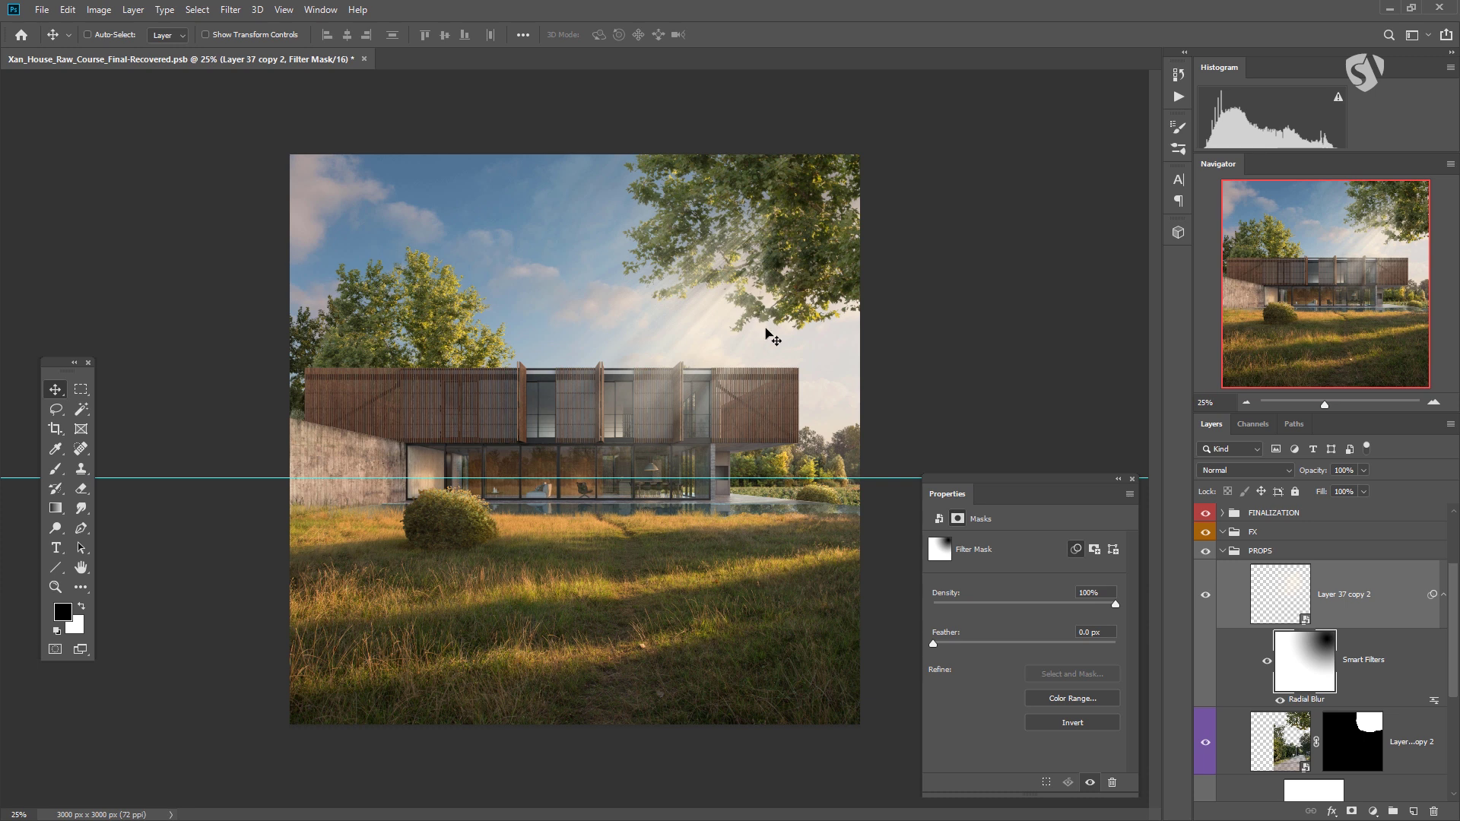
- Switch to the browser and study the god rays reference photos, enlarging the forest image with rays spreading through trees, then return to Photoshop
key(alt+Tab)
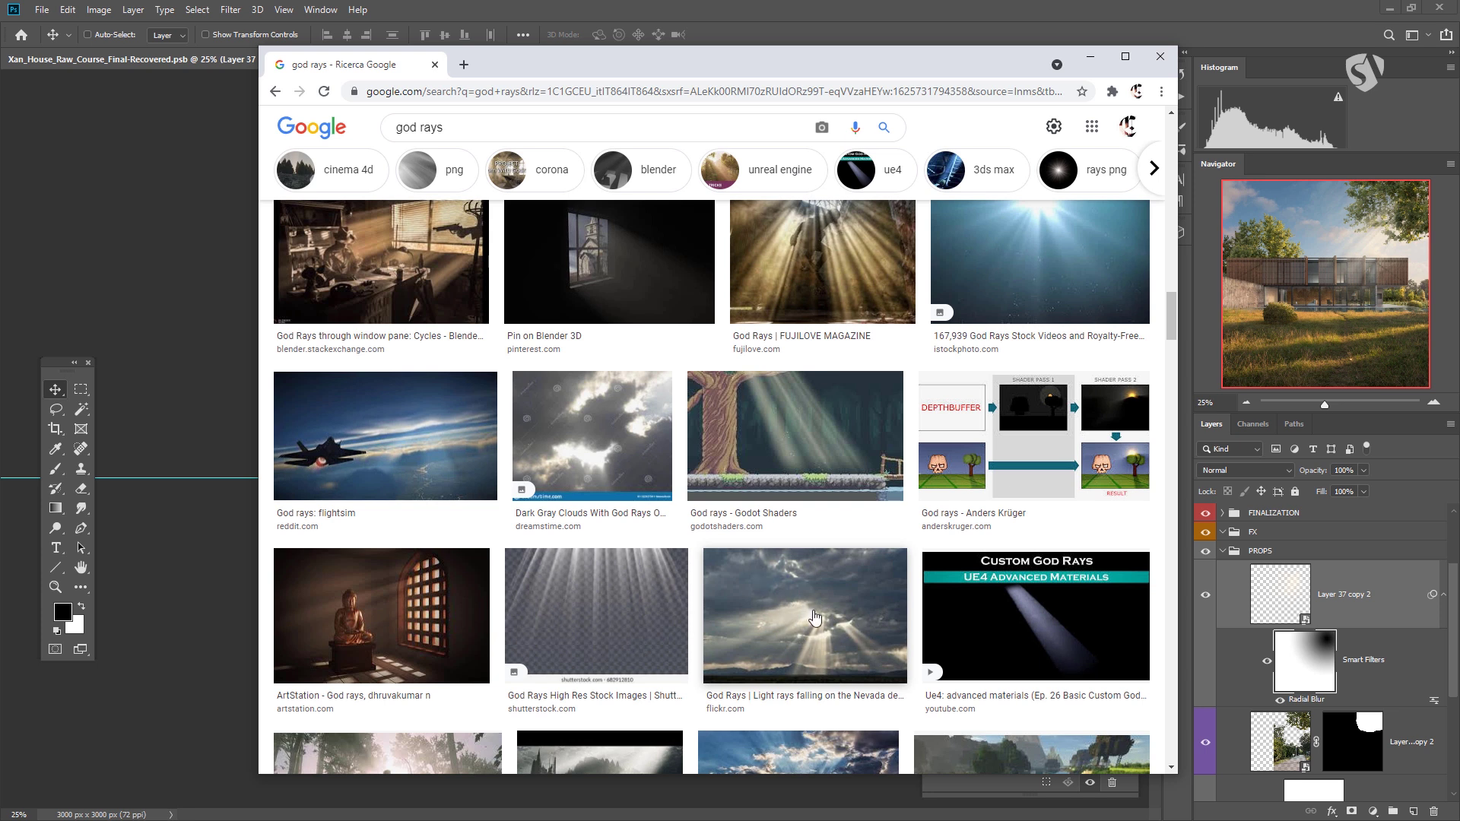
scroll(682, 430, up, 7)
scroll(682, 430, up, 4)
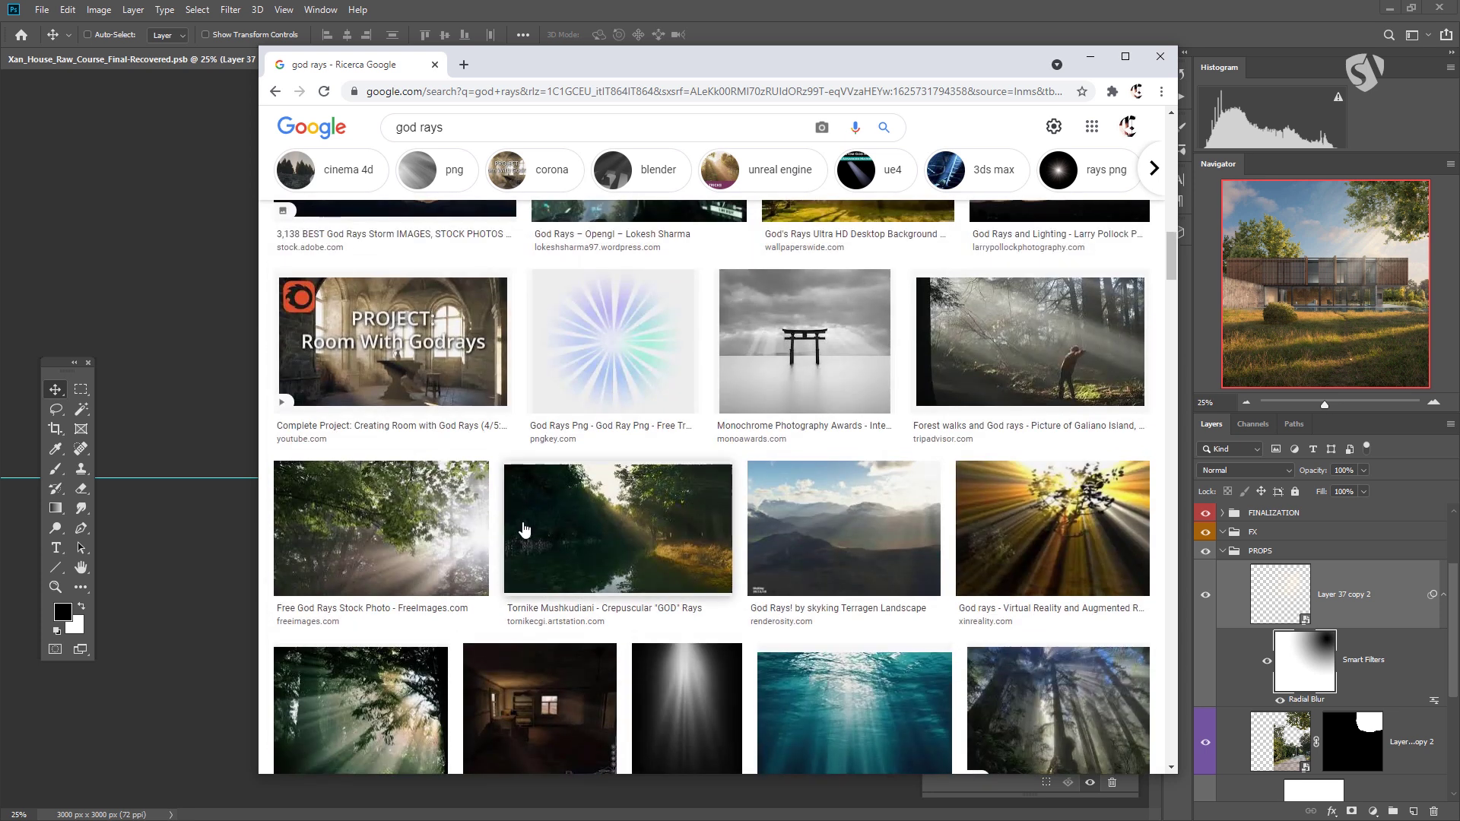
scroll(473, 510, down, 2)
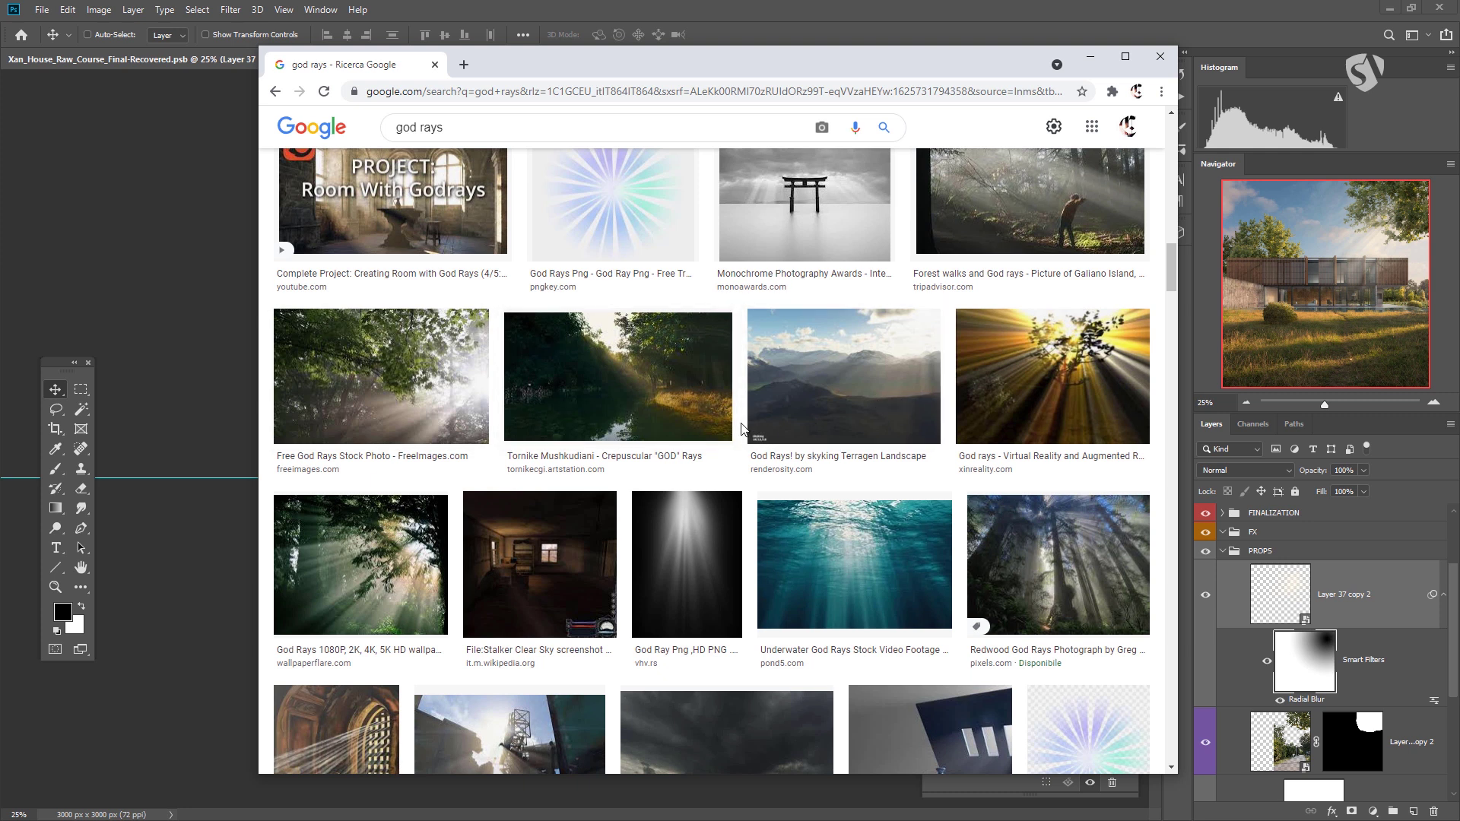
scroll(742, 428, up, 5)
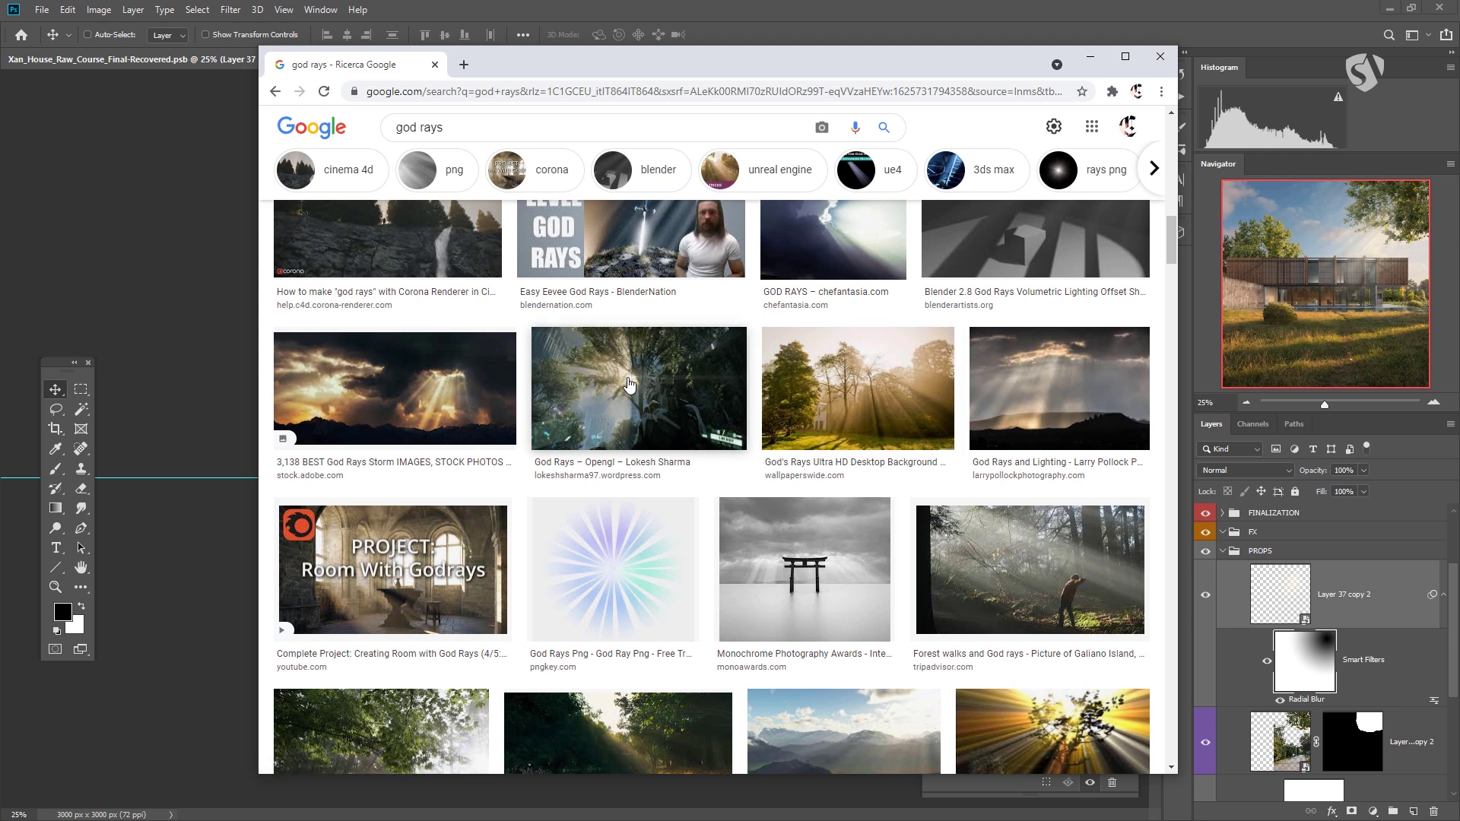
scroll(630, 381, up, 3)
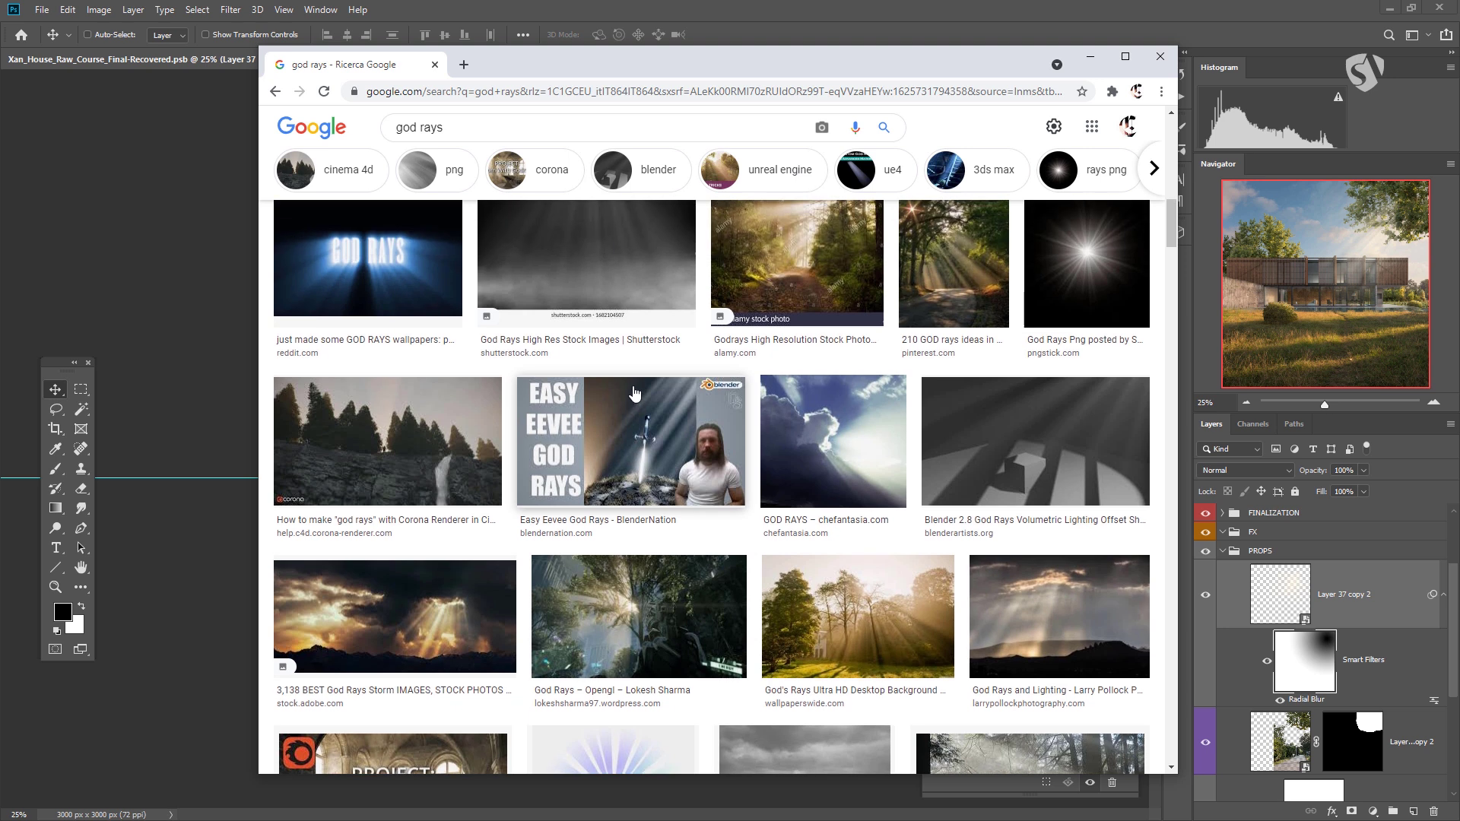
scroll(628, 386, up, 5)
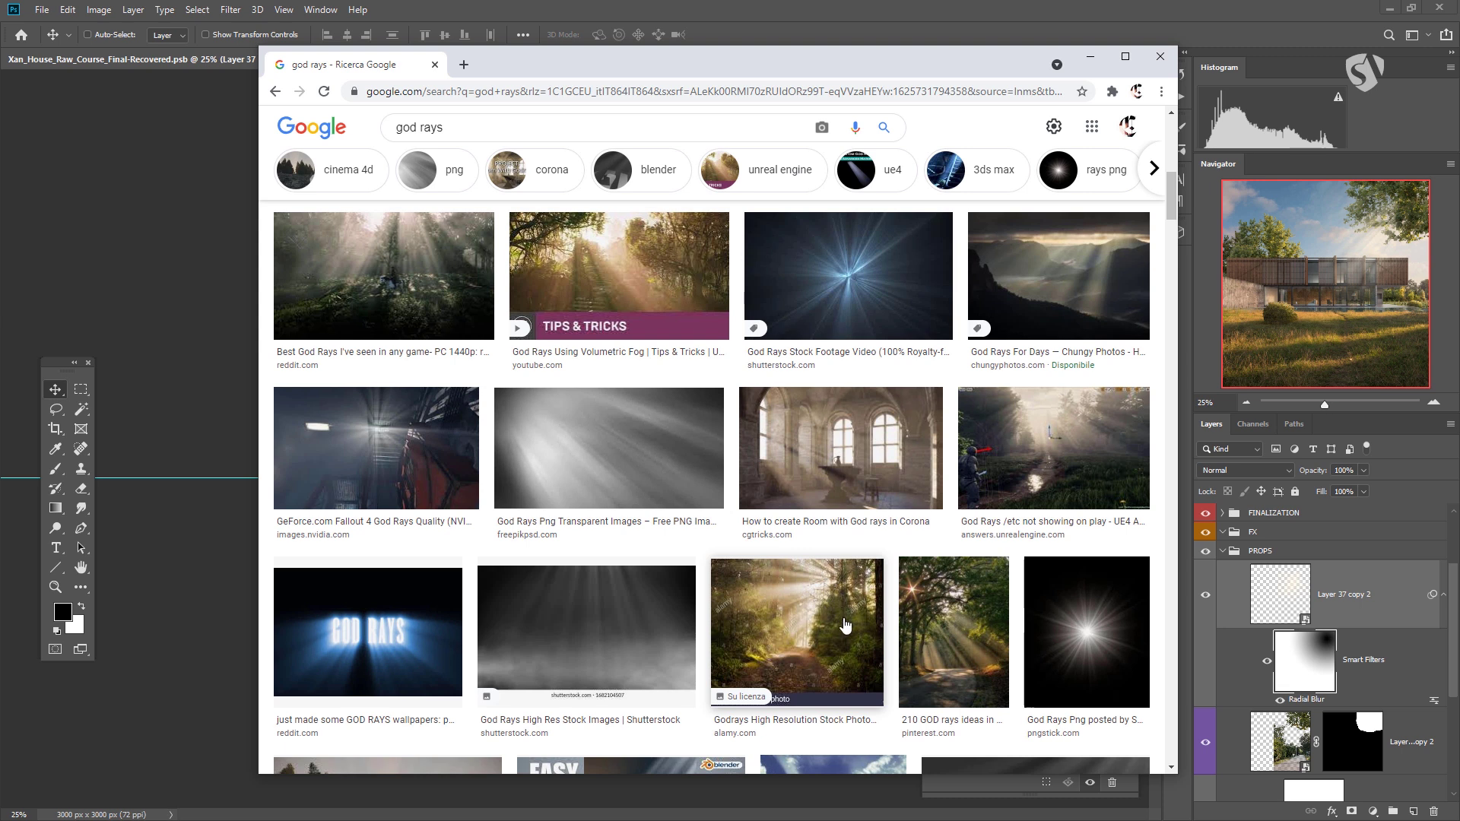
scroll(835, 605, up, 1)
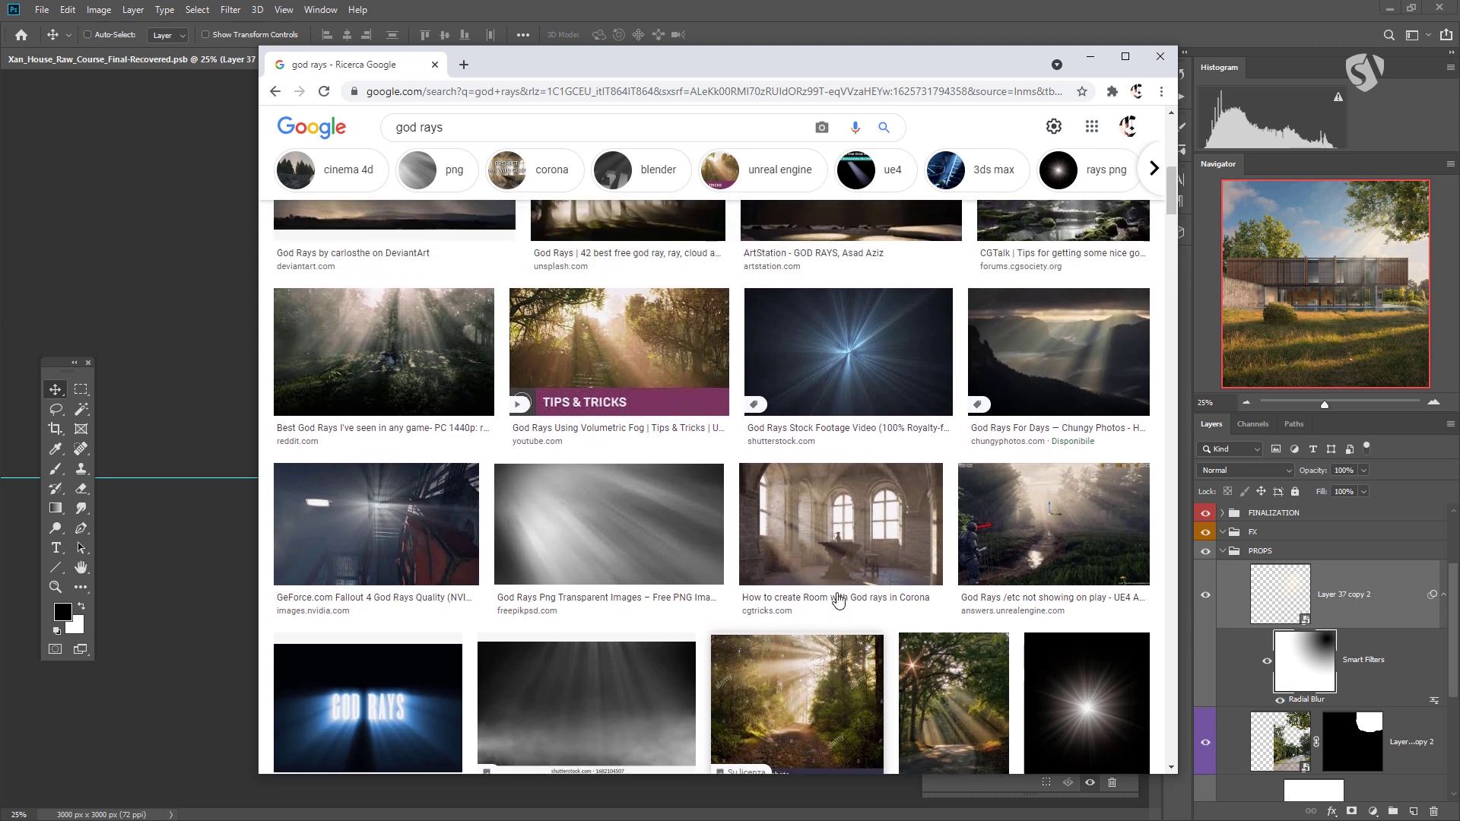
scroll(812, 612, up, 3)
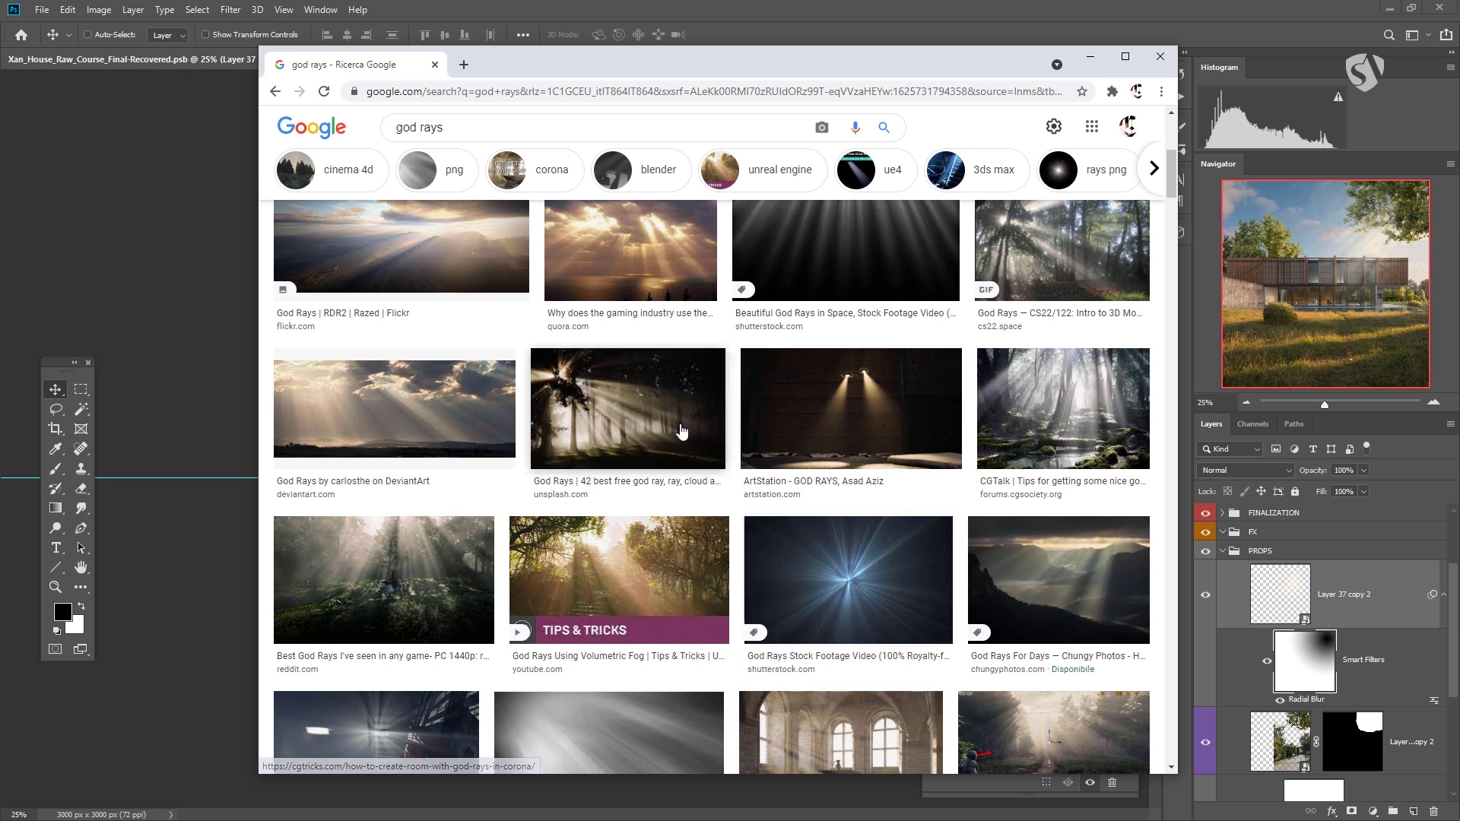
scroll(644, 410, up, 1)
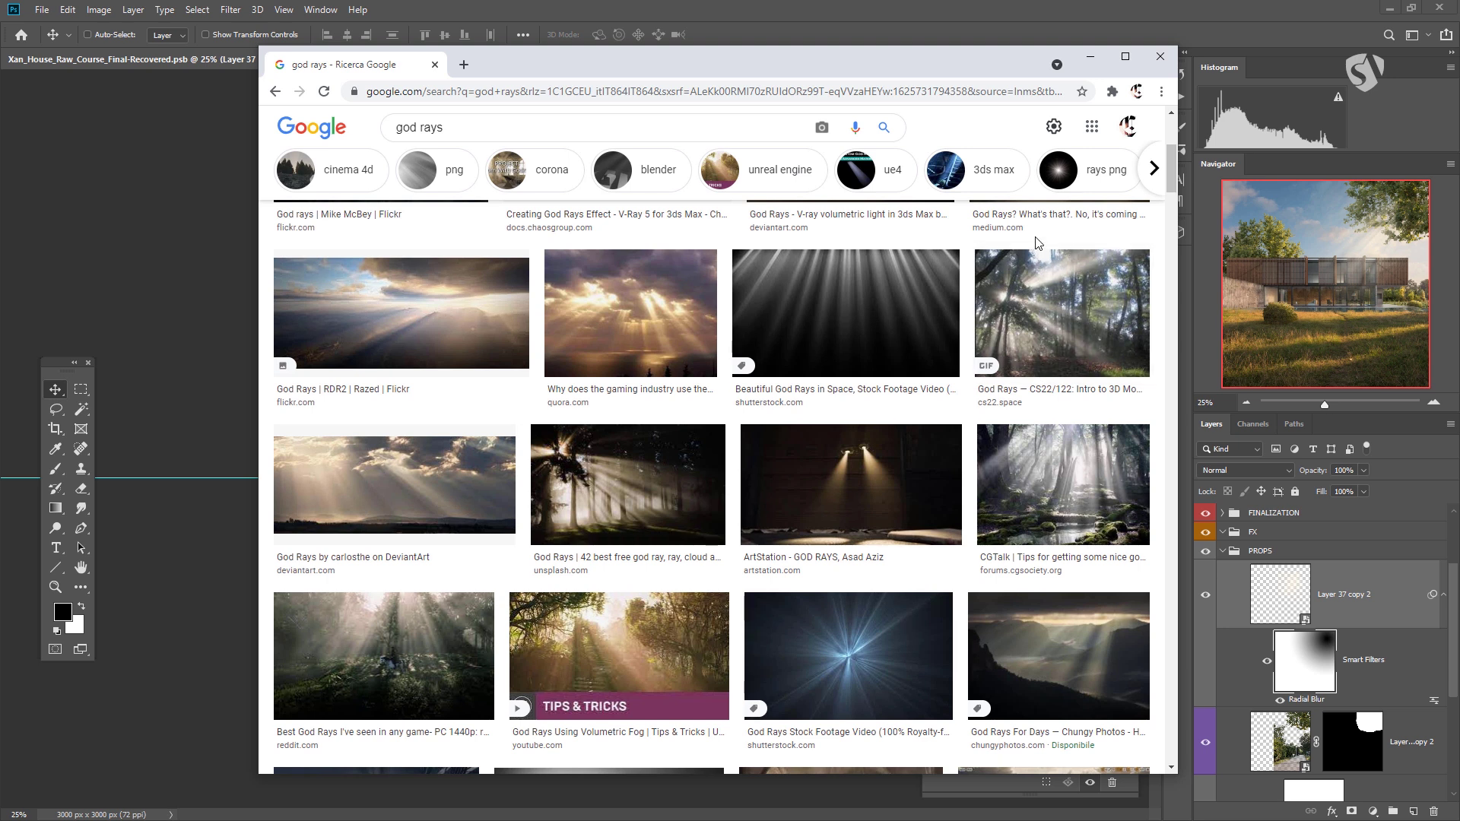
click(1046, 293)
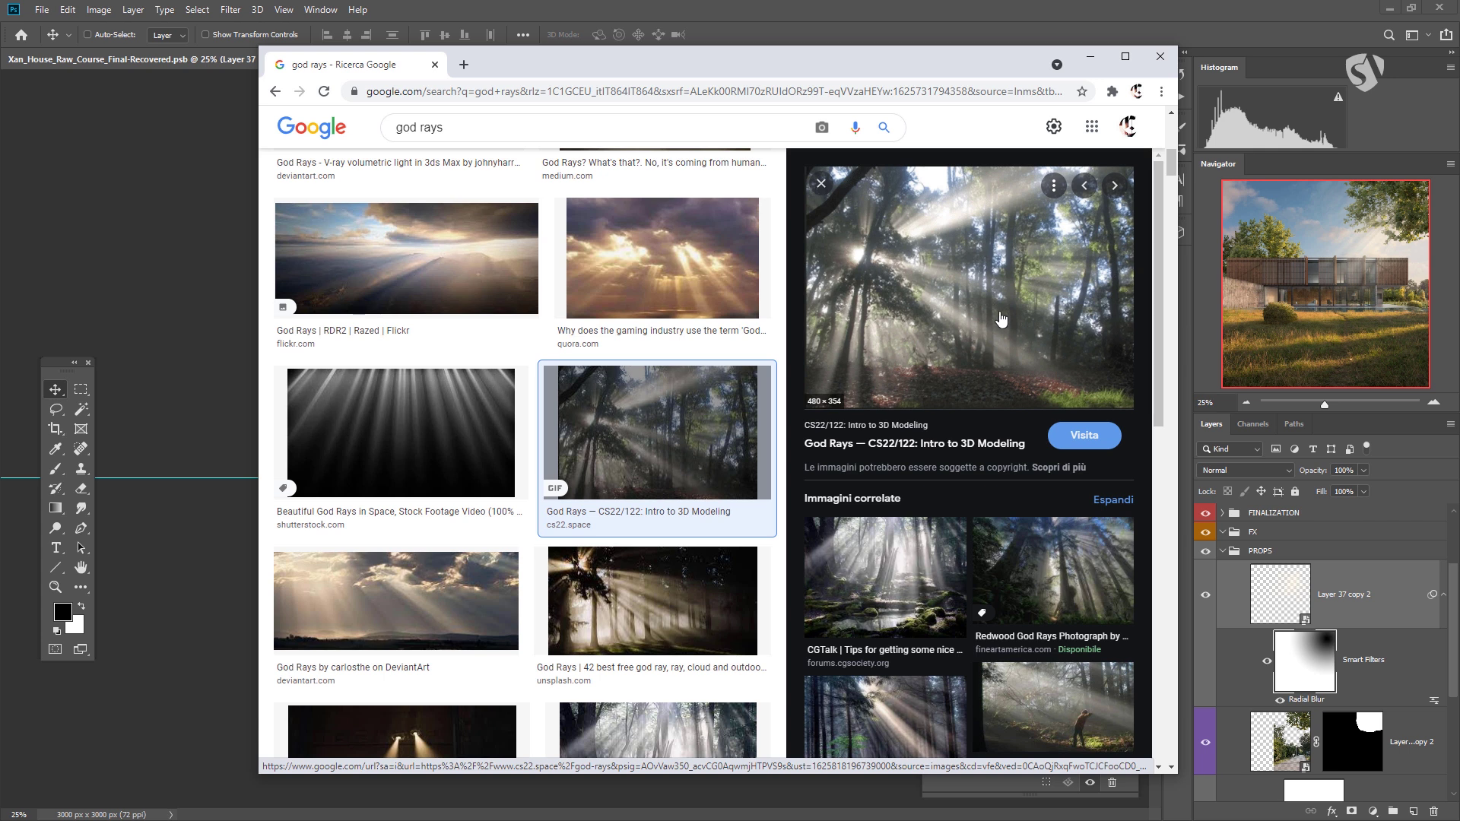
click(1090, 56)
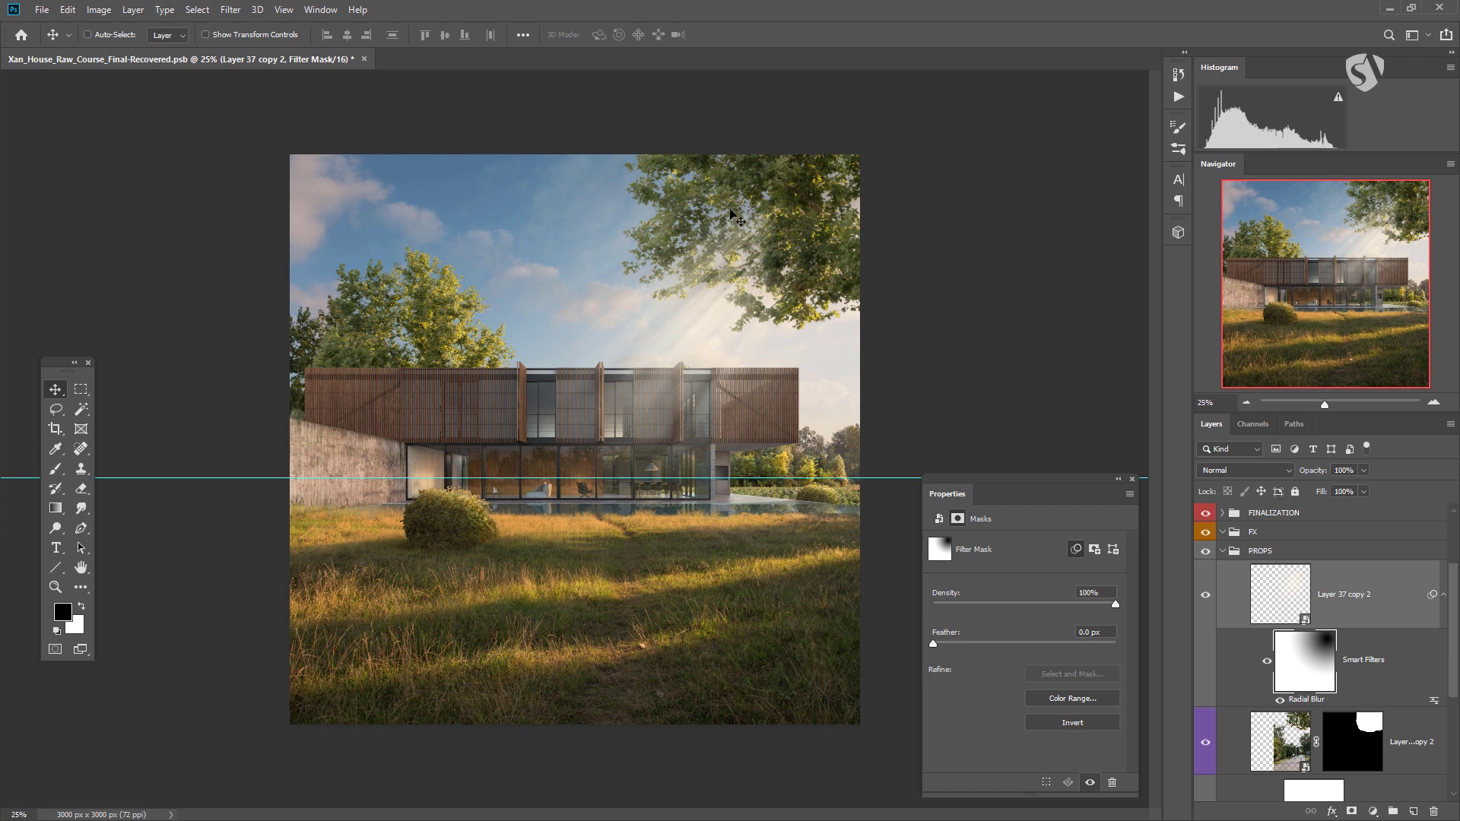
- Compare the composite with and without the combined light rays layer
click(1266, 599)
click(1205, 595)
click(1206, 595)
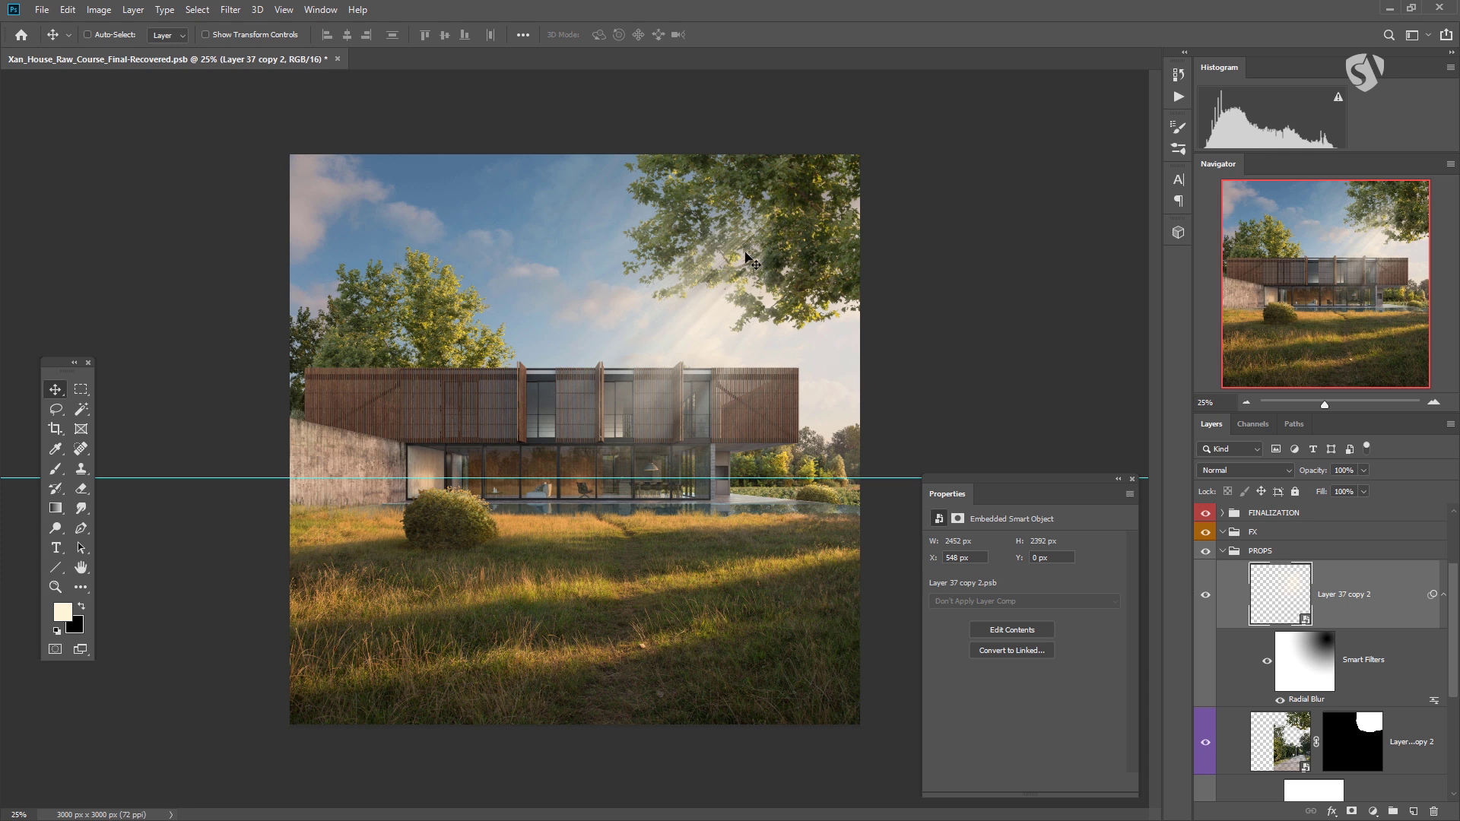
- Review the combined rays' Radial Blur settings and blur centre, leaving them without applying any change
double_click(1305, 700)
drag(509, 348, 503, 345)
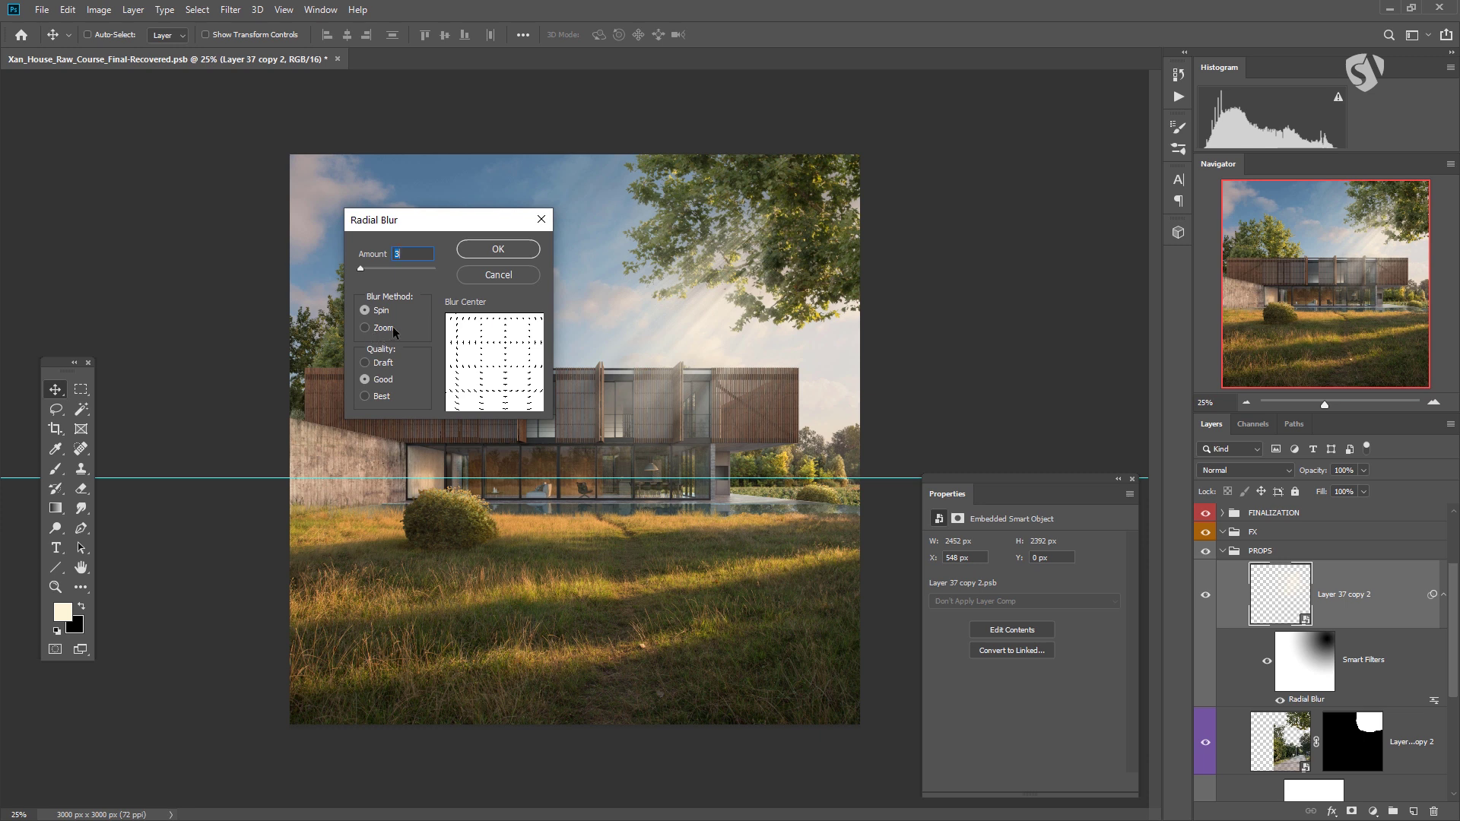
click(509, 345)
click(515, 274)
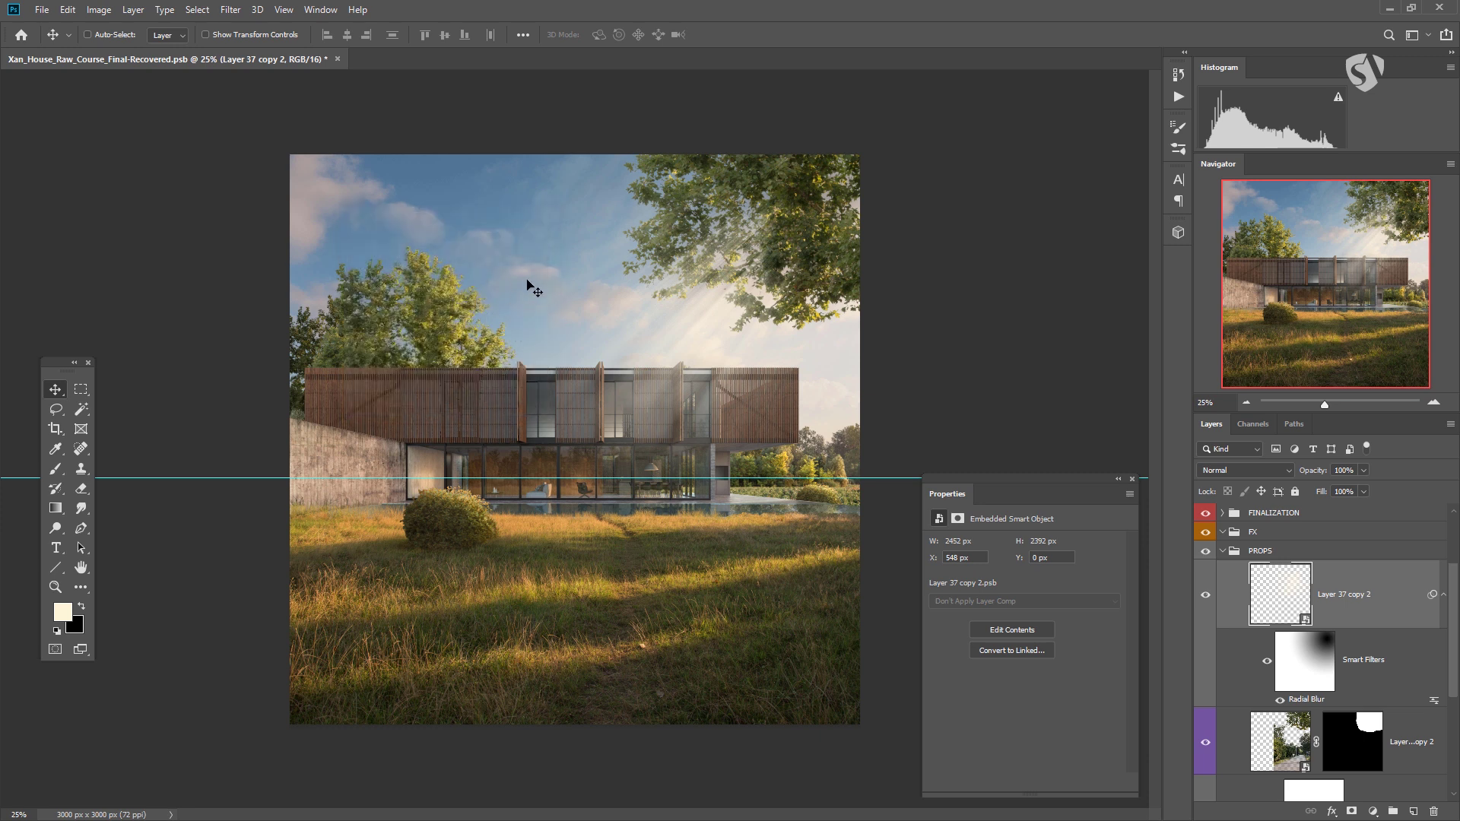
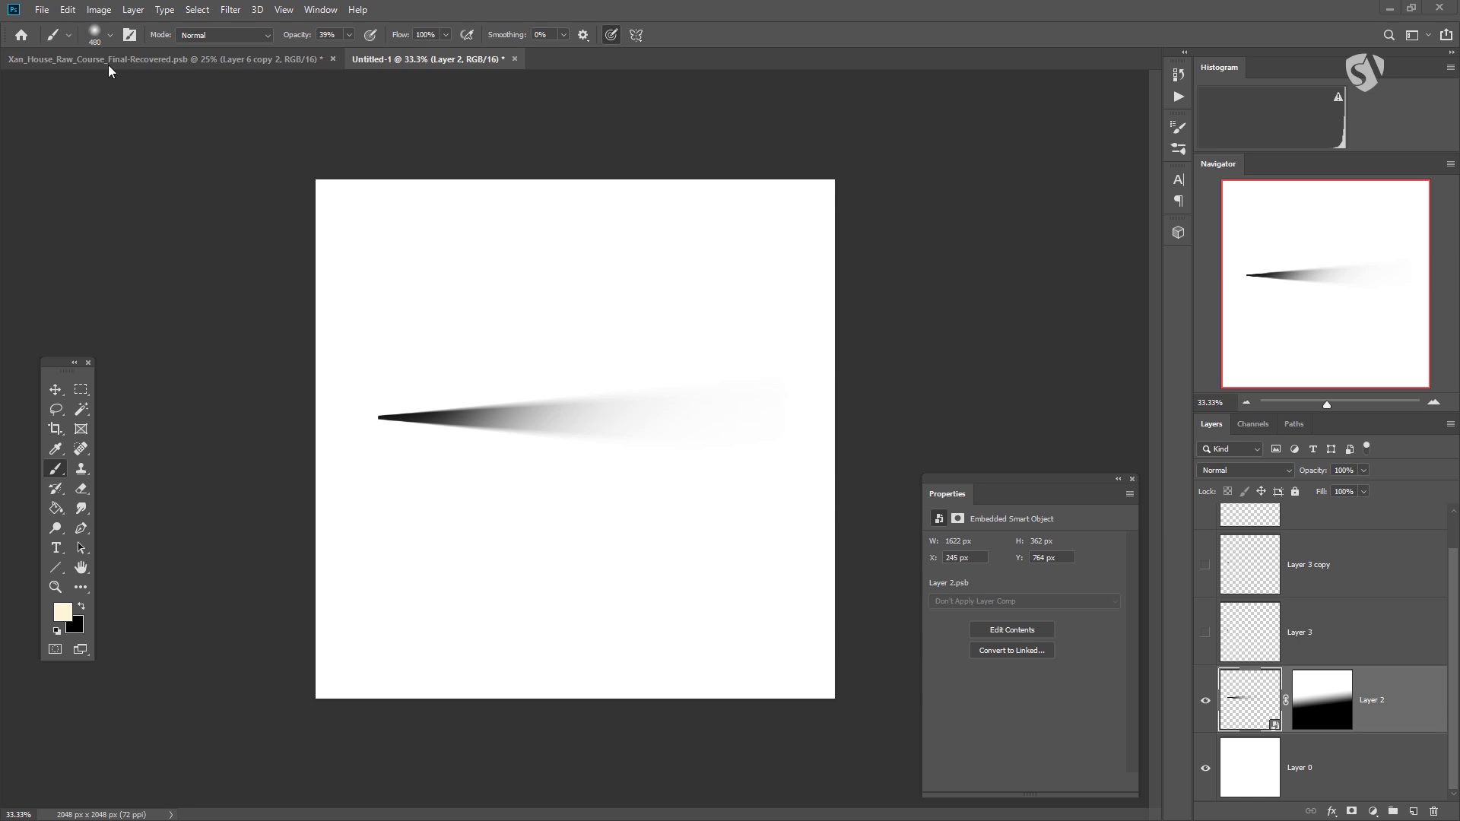
- Return to the house document, check the existing glow on Layer 39 beneath the branches, and delete that layer
click(141, 61)
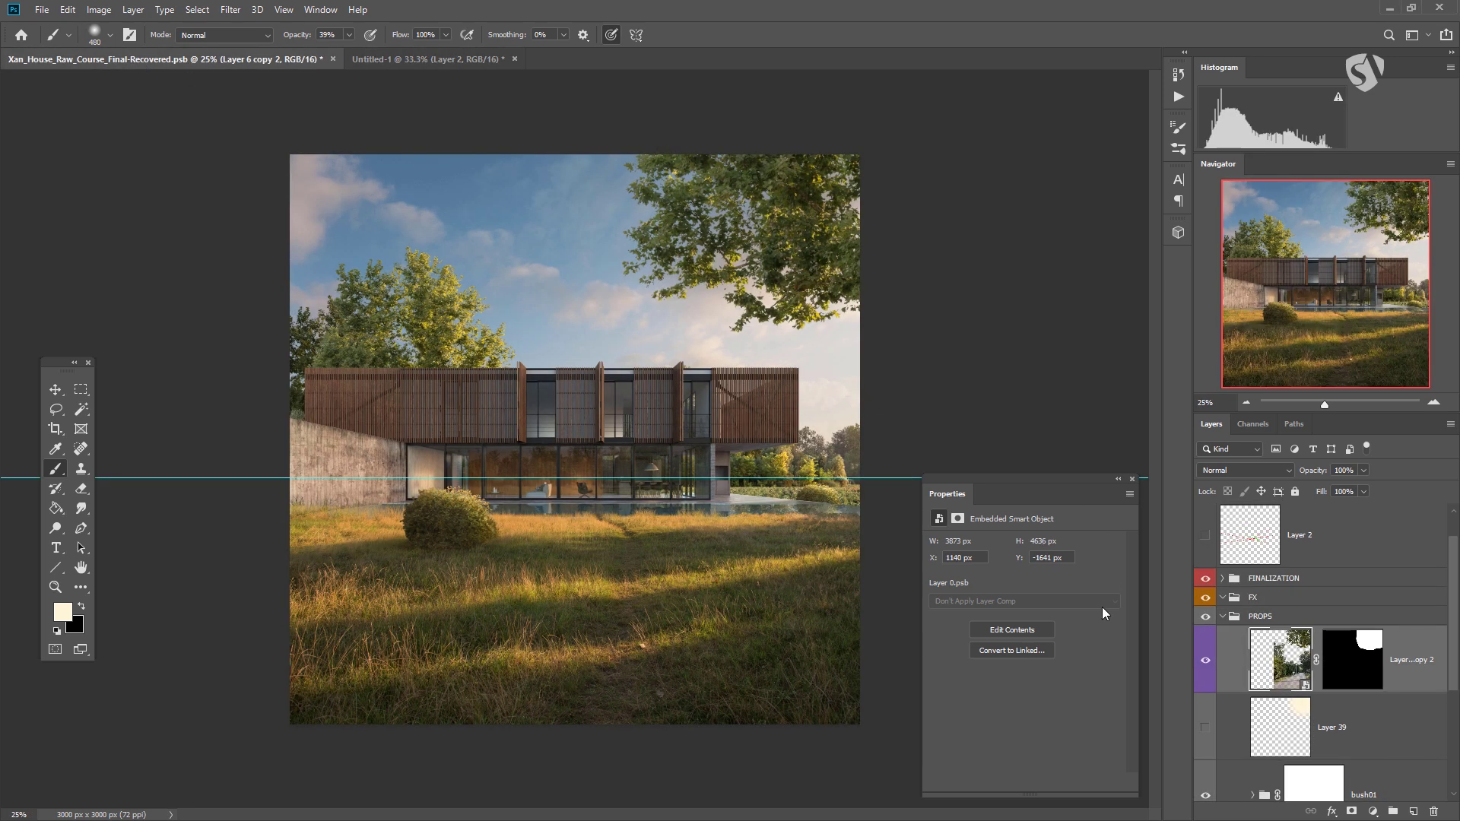
scroll(1306, 666, down, 1)
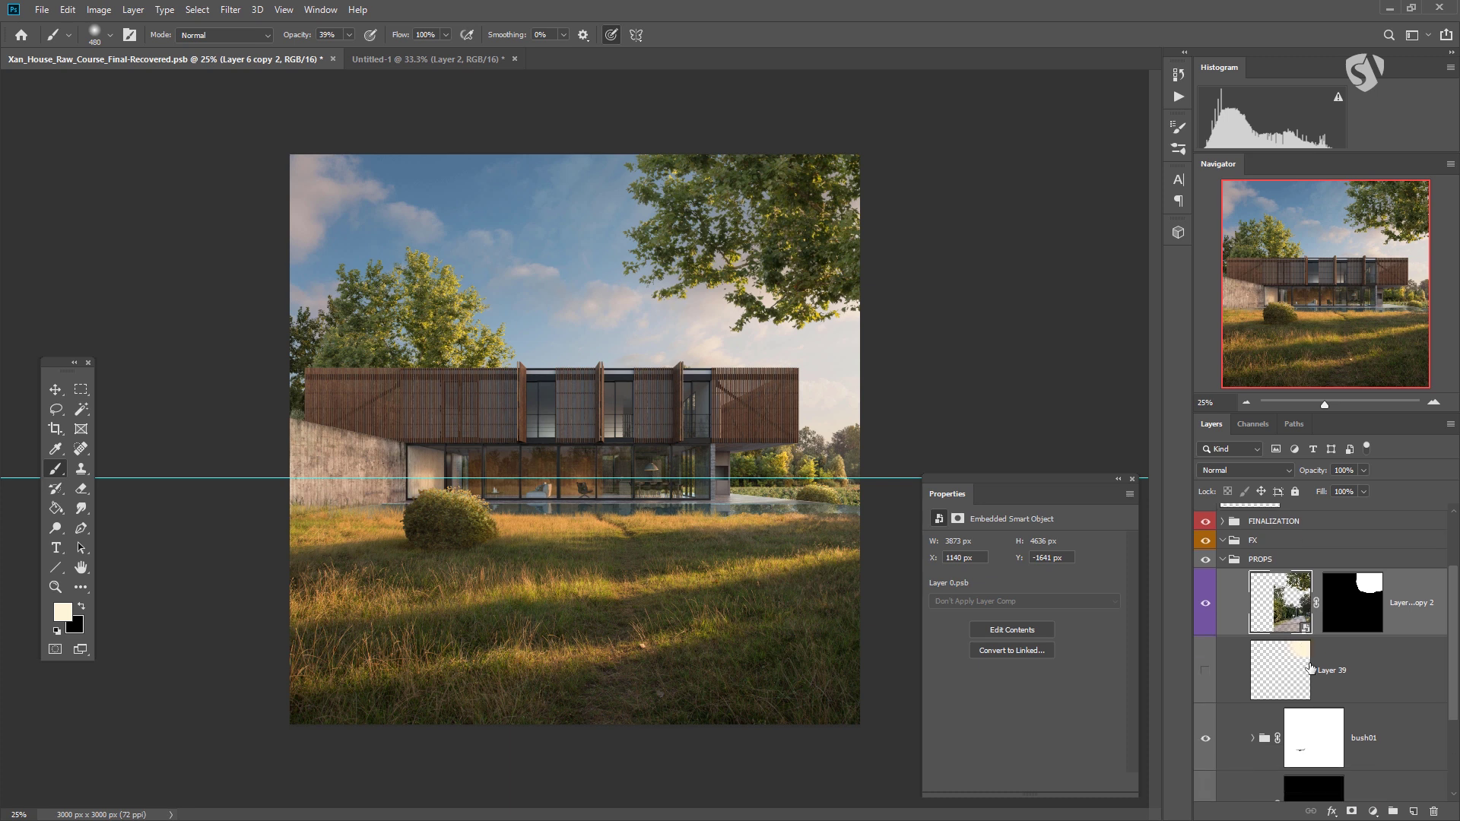
click(1390, 681)
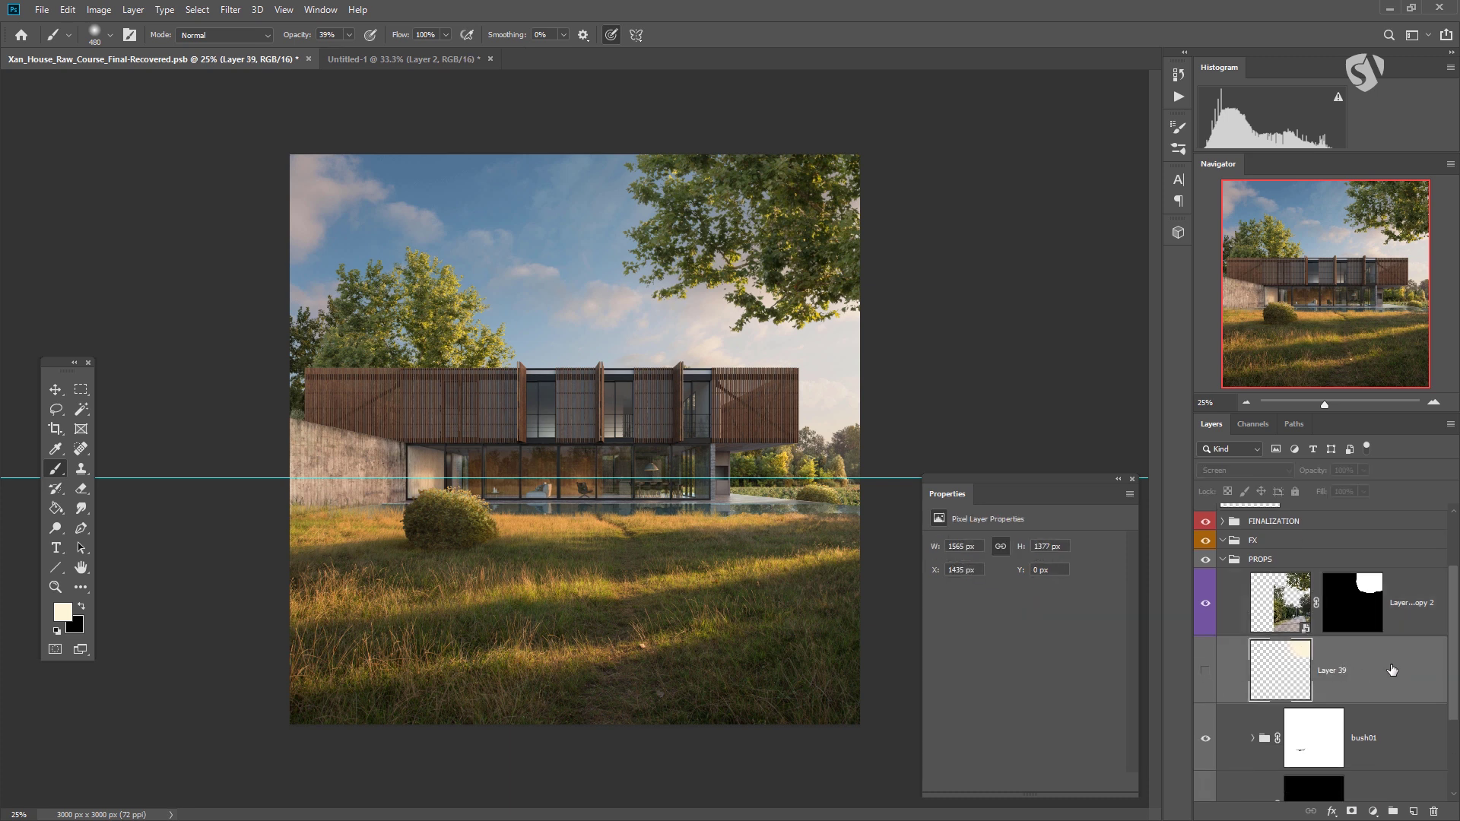
click(1206, 674)
click(1206, 674)
click(1206, 674)
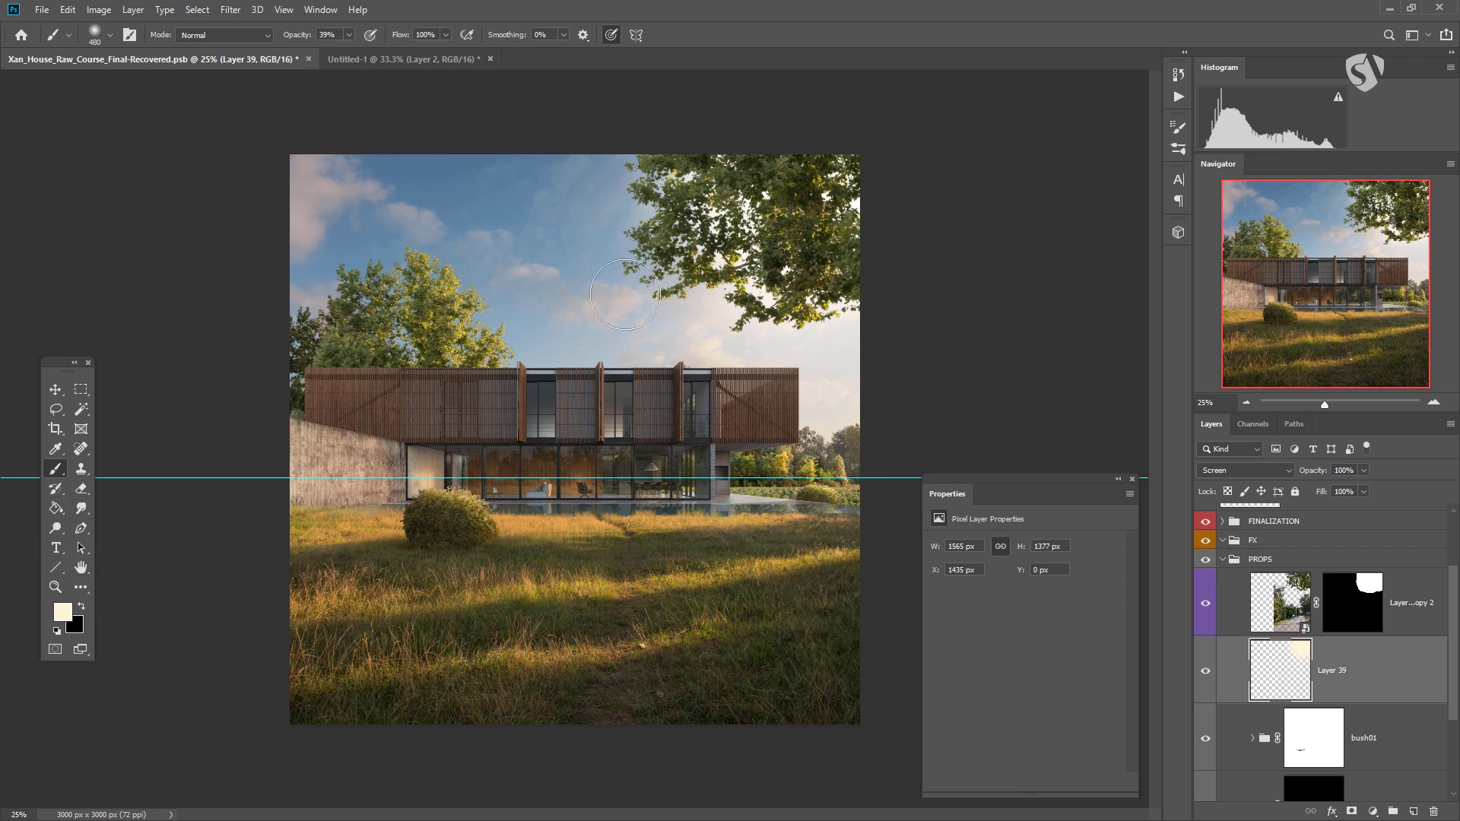
drag(1349, 676, 1433, 812)
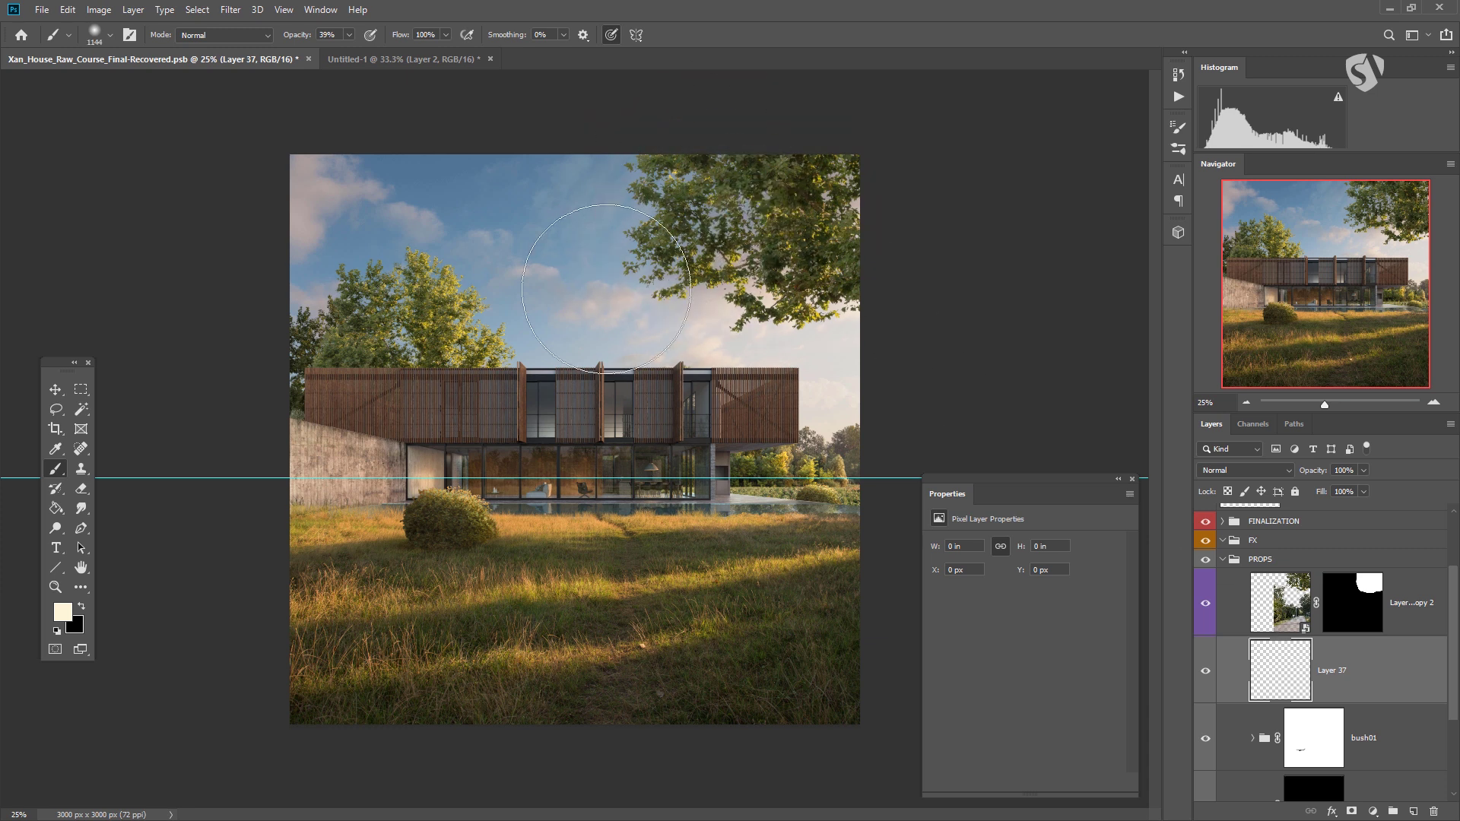
- Paint a cream glow behind the overhanging branches on a new layer with a soft 1144 px brush at 39% opacity and 0% hardness
right_click(791, 317)
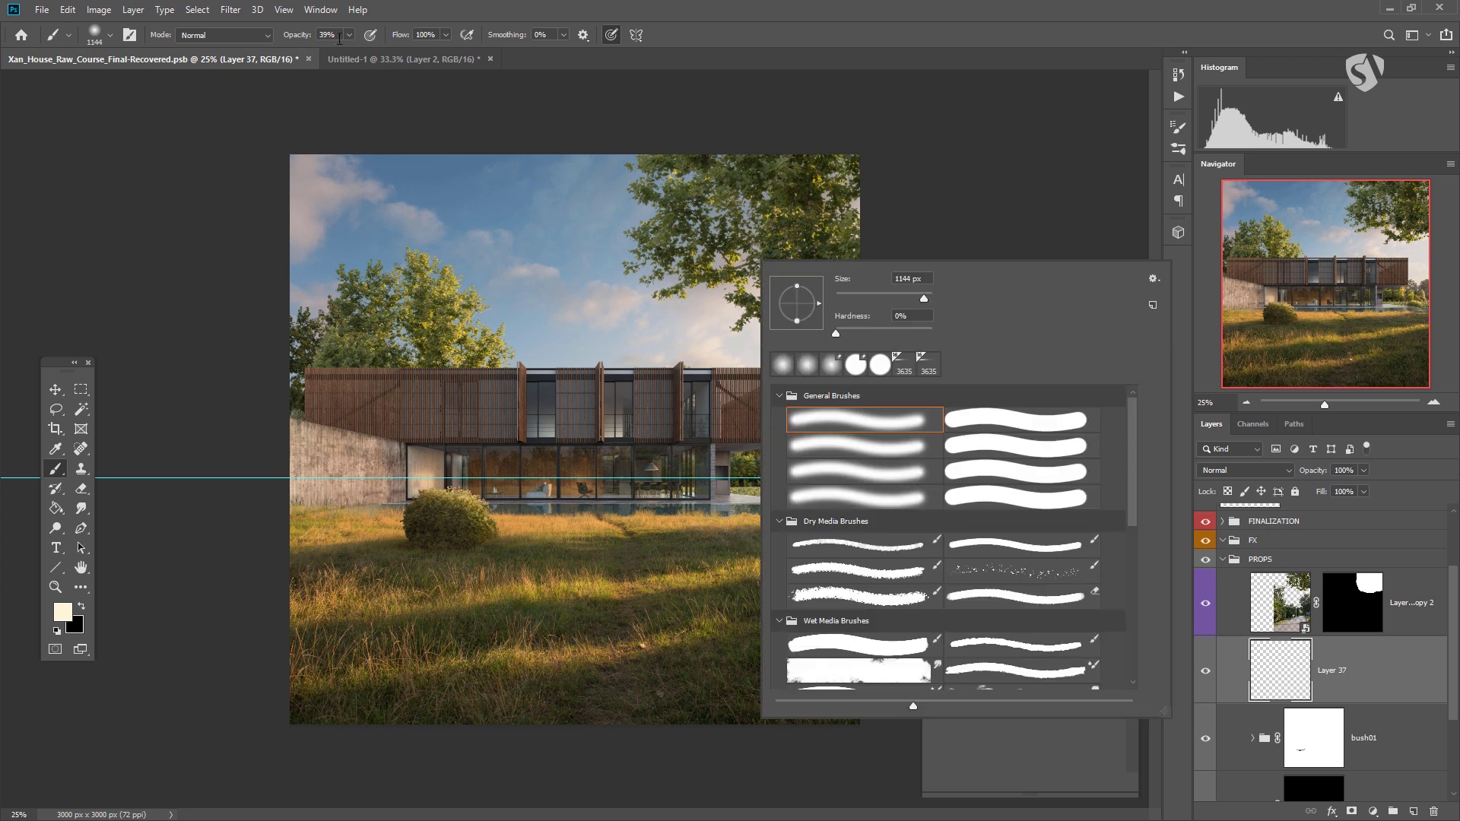
click(800, 167)
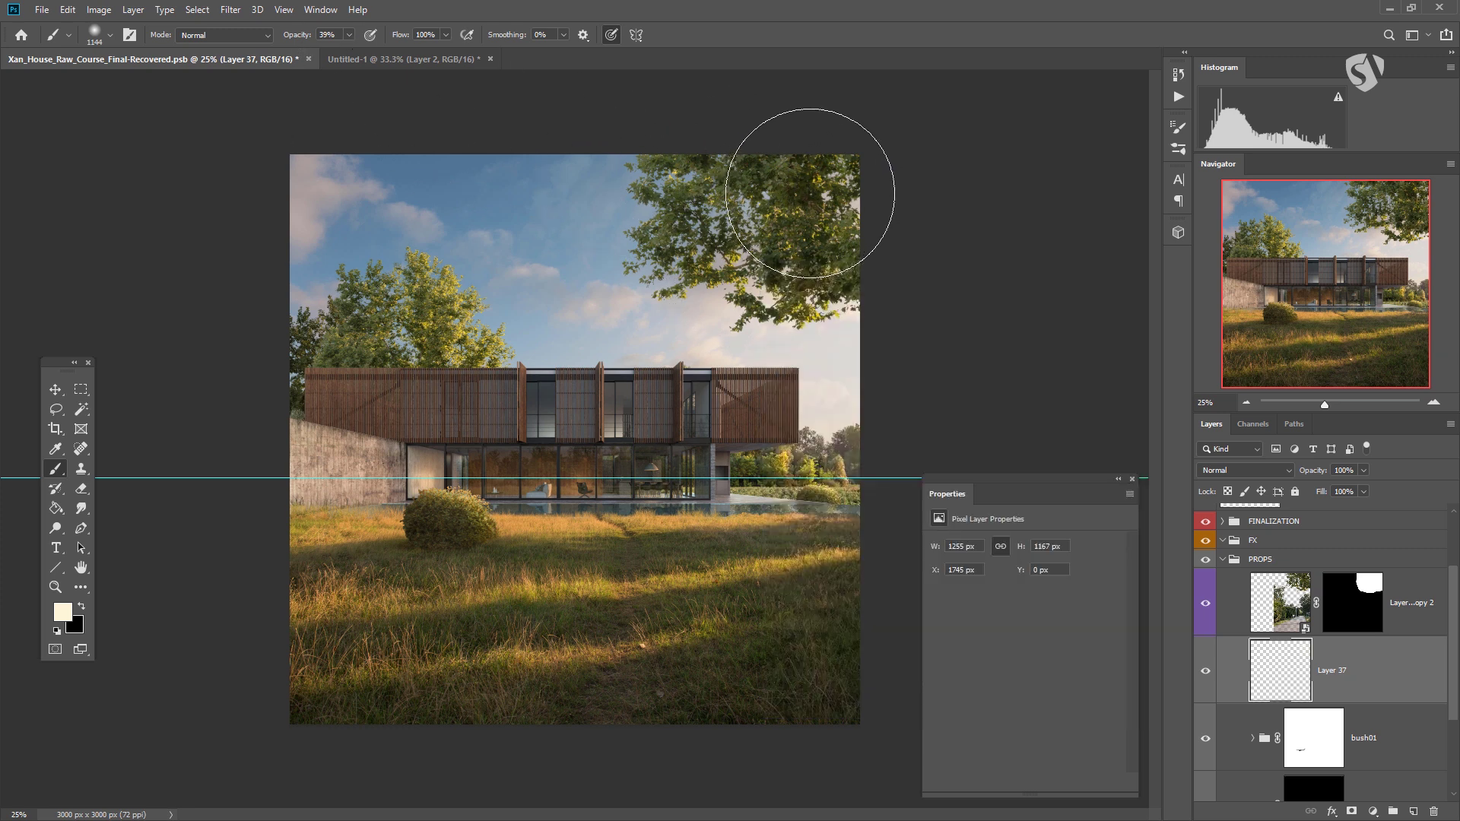
drag(796, 160, 794, 300)
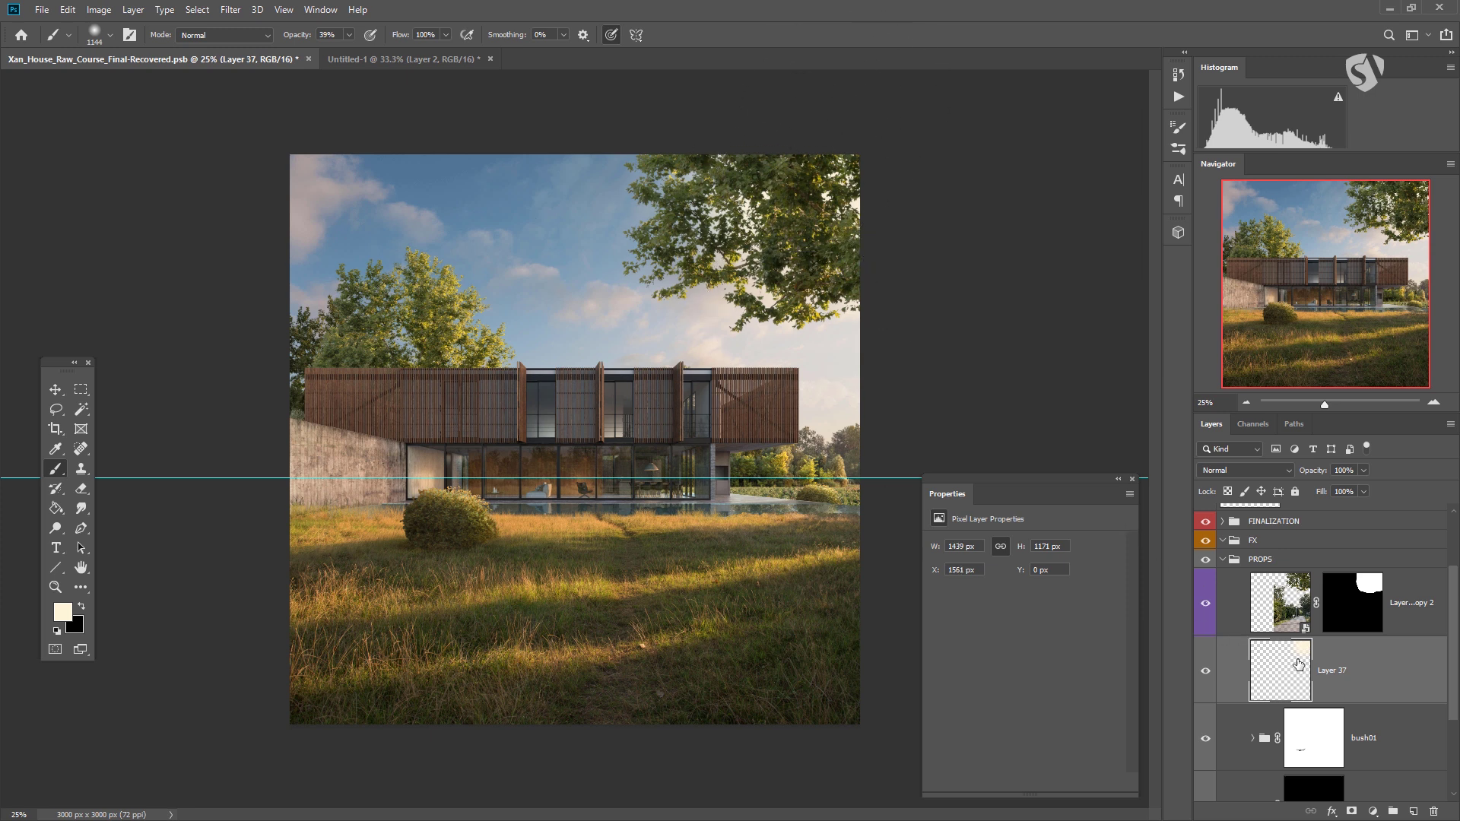
drag(781, 274, 765, 221)
- Duplicate the glow layer and cut the overhanging branches' silhouette out of the copy, leaving only the light between the leaves
key(ctrl+j)
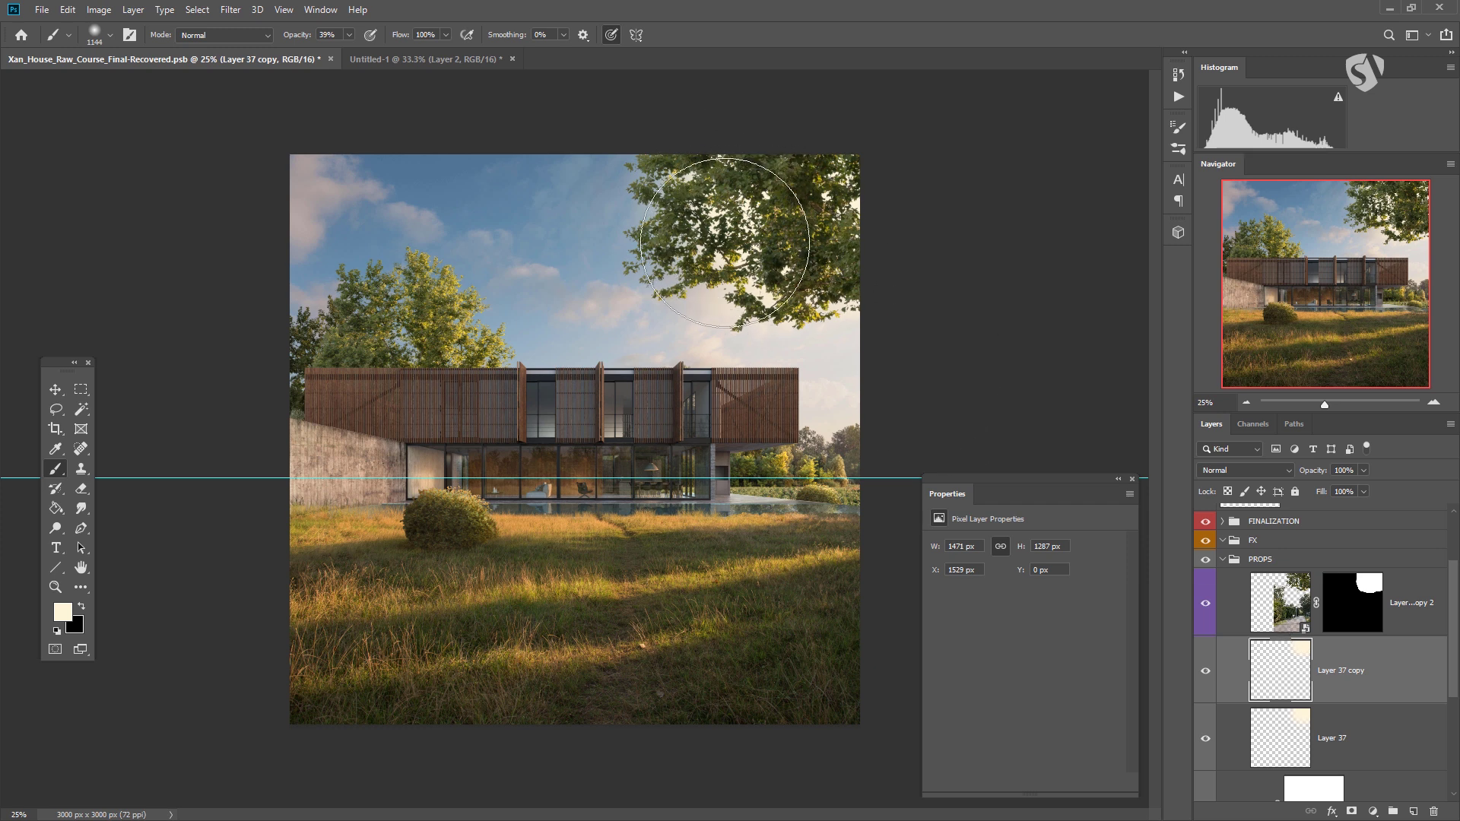
ctrl+click(1287, 604)
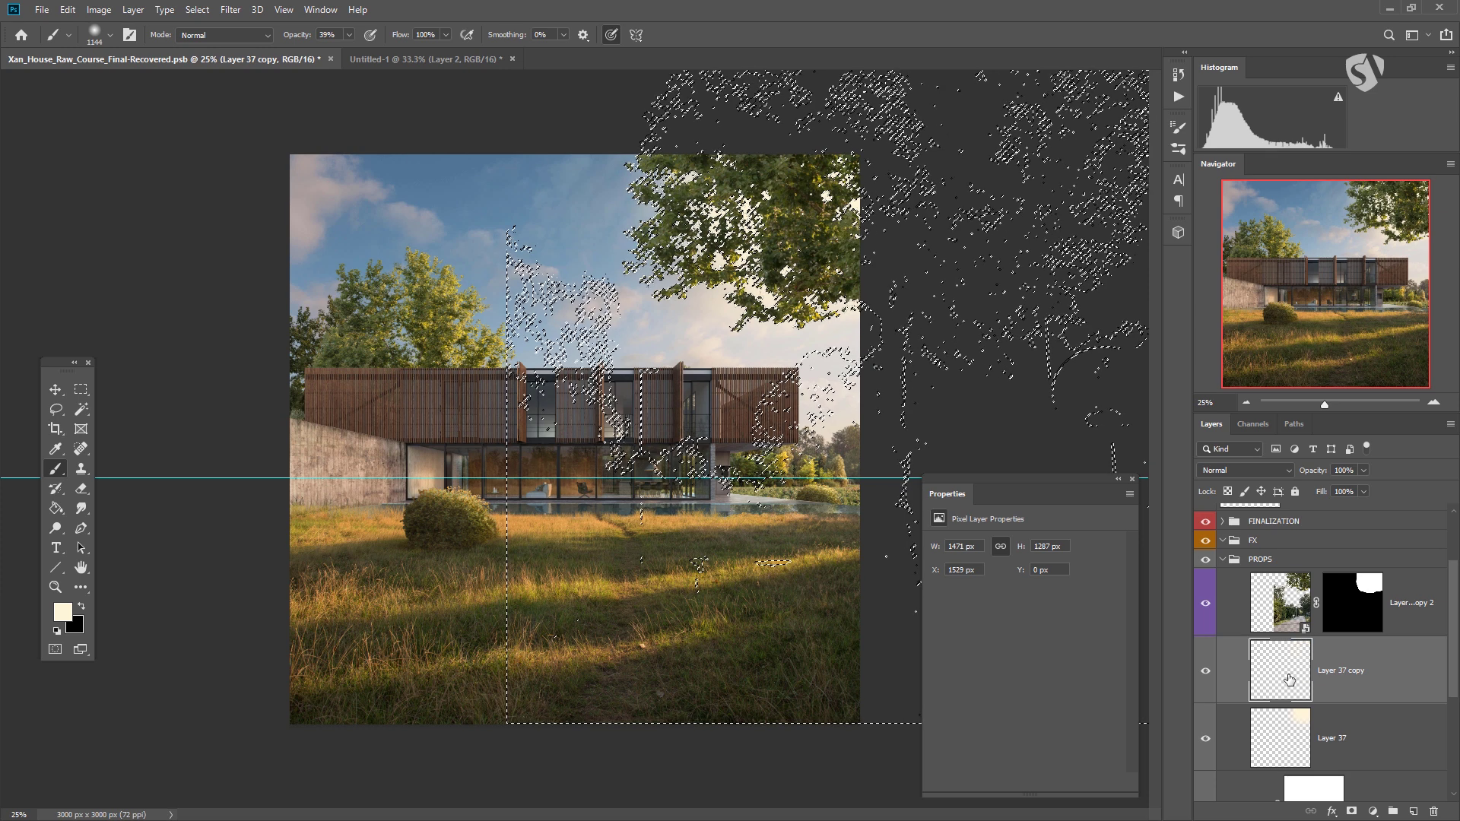
key(ctrl+d)
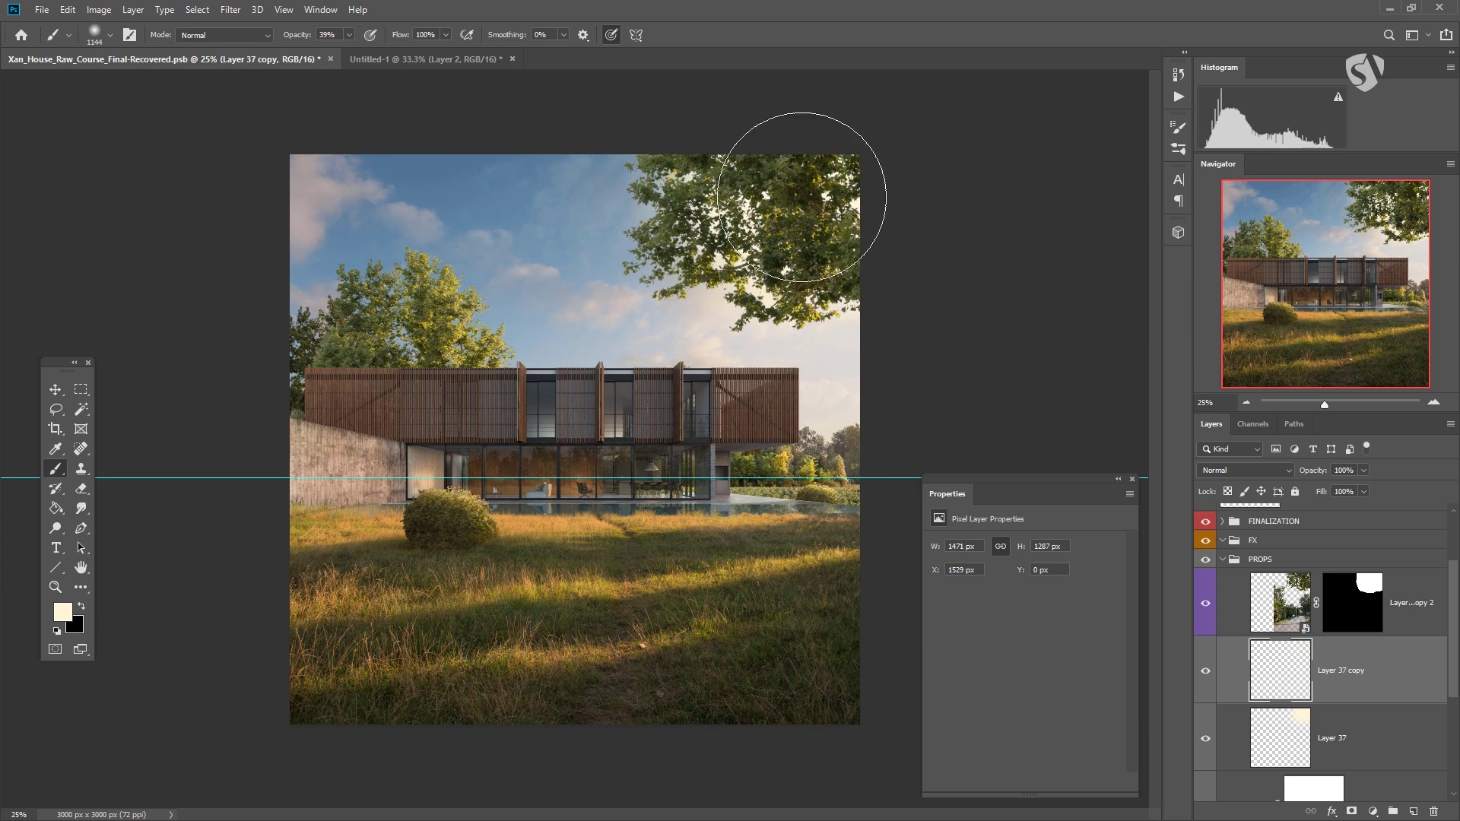
- Move the leaf-cut glow copy away from the branches and down onto the grass around the round bush
click(55, 389)
drag(765, 286, 565, 258)
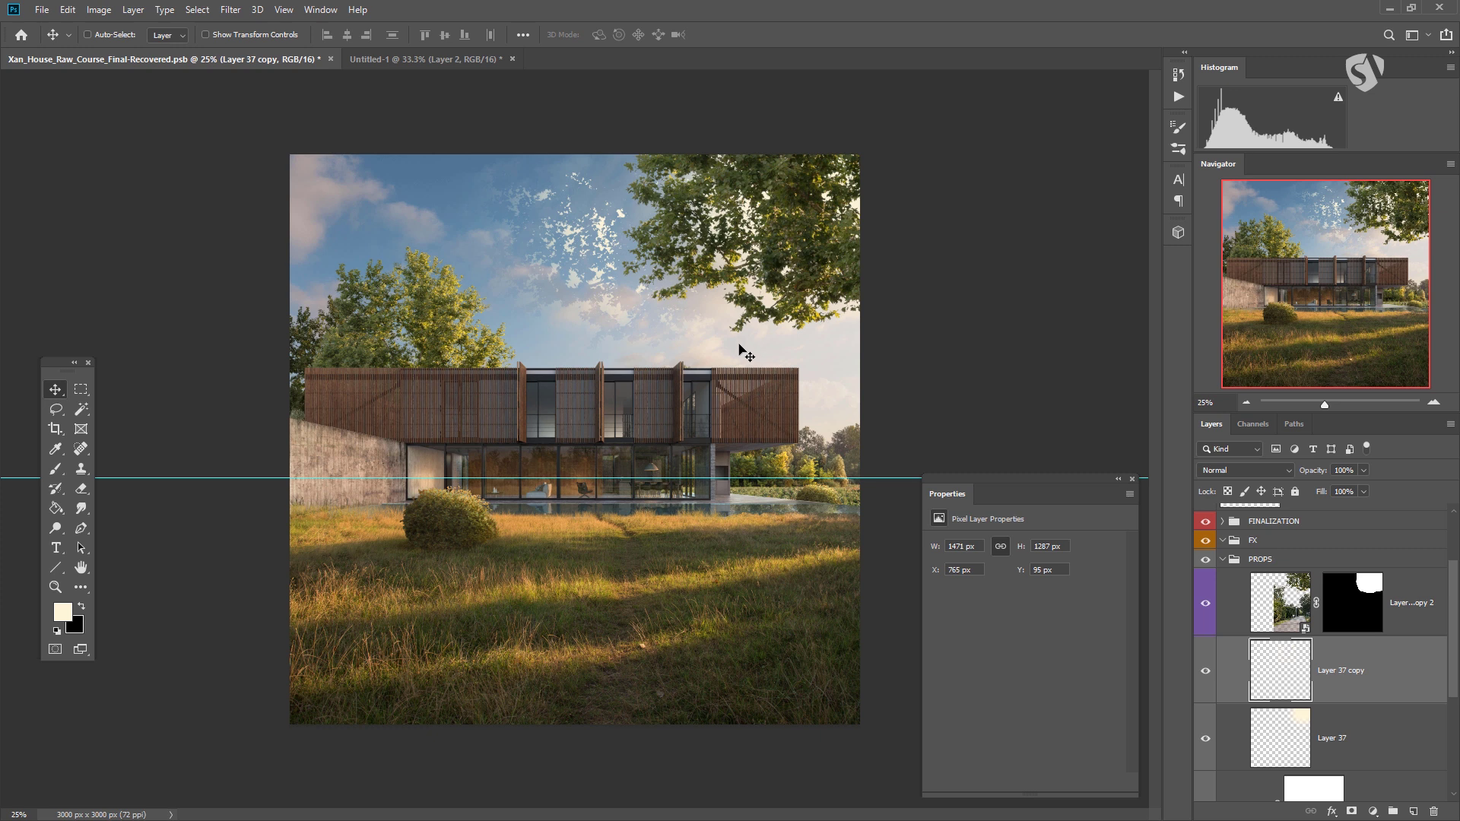
drag(709, 334, 741, 351)
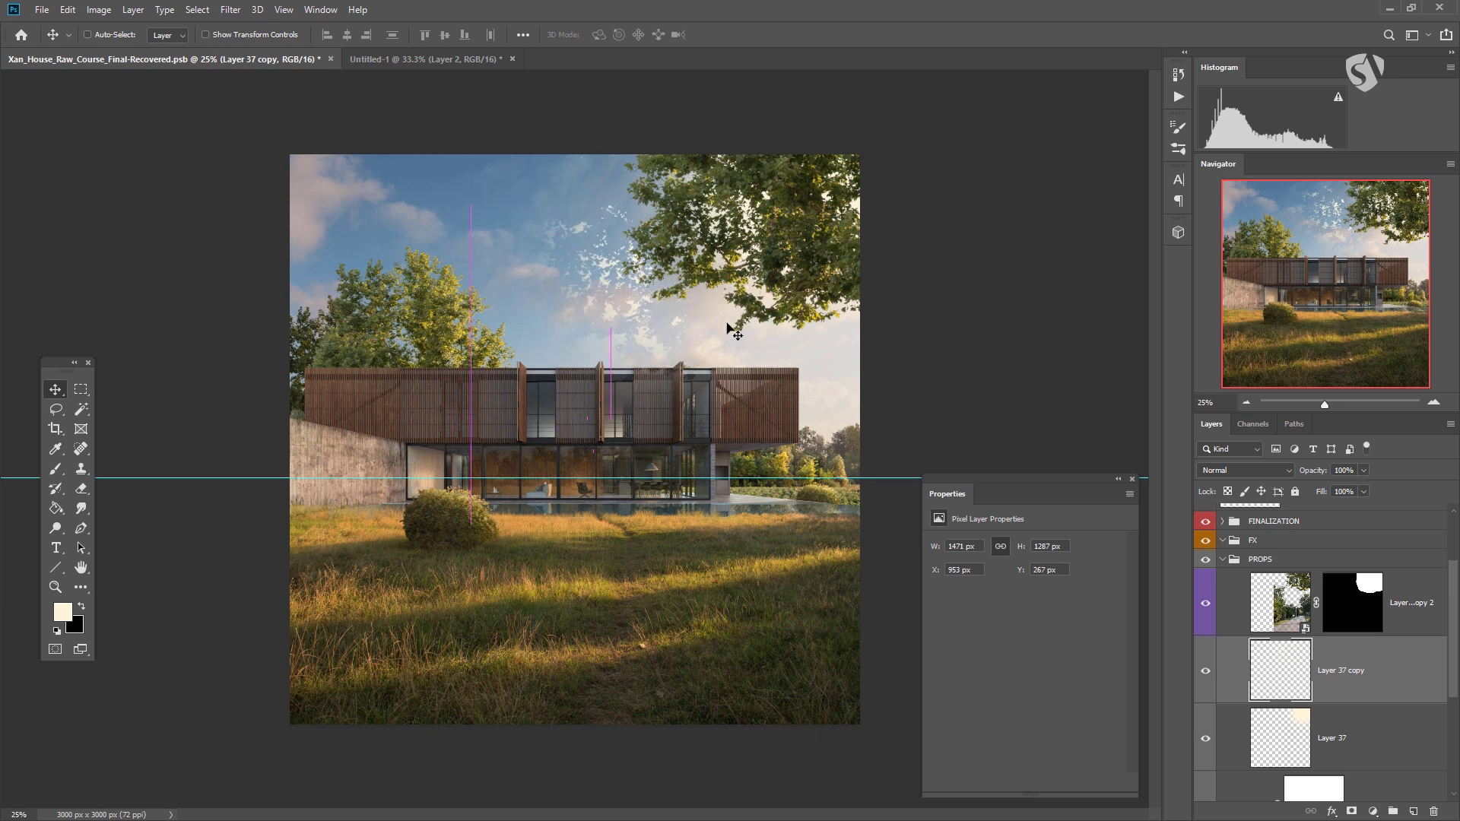
drag(659, 415, 505, 544)
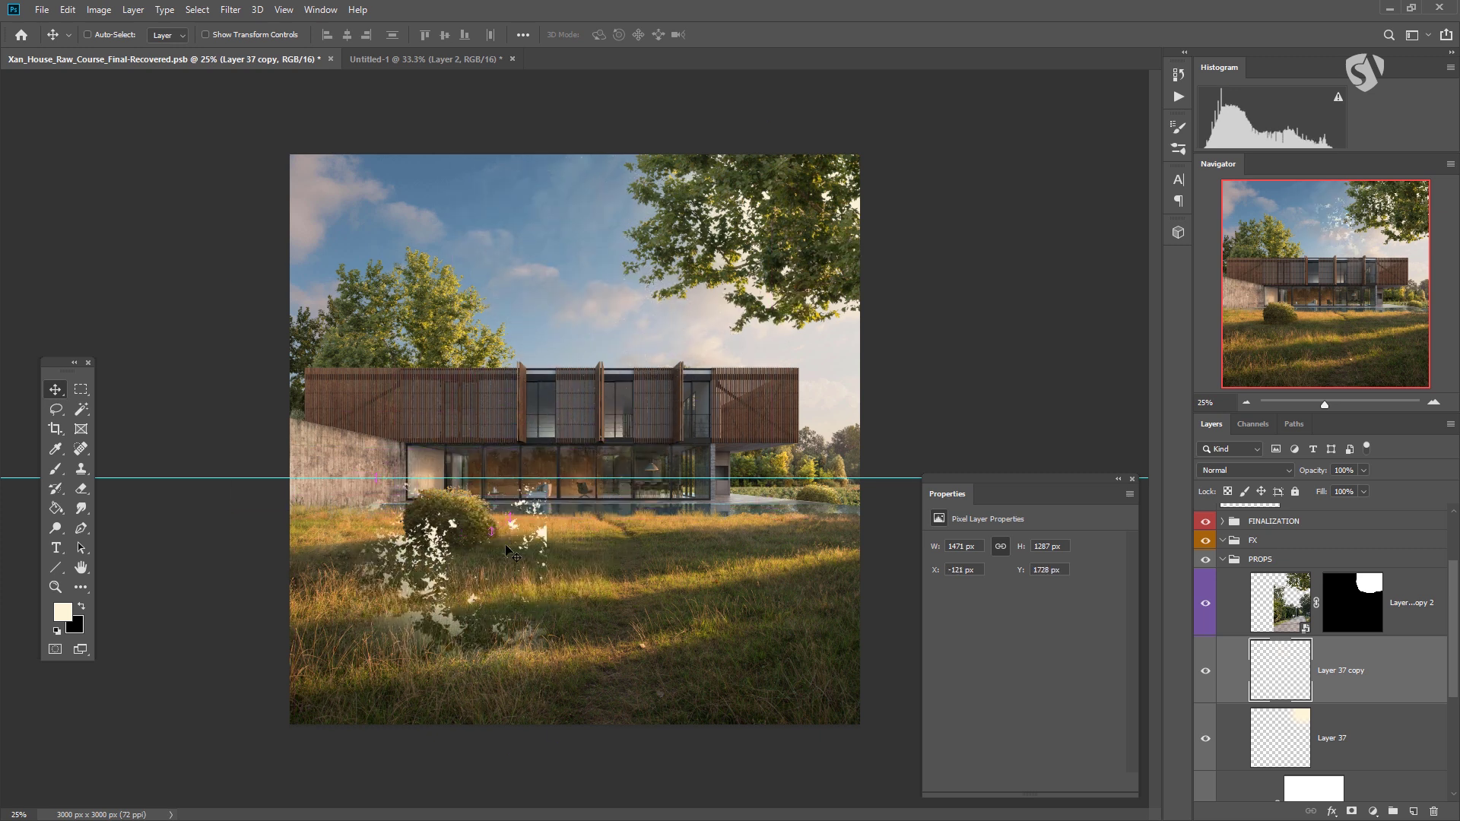
drag(621, 501, 639, 401)
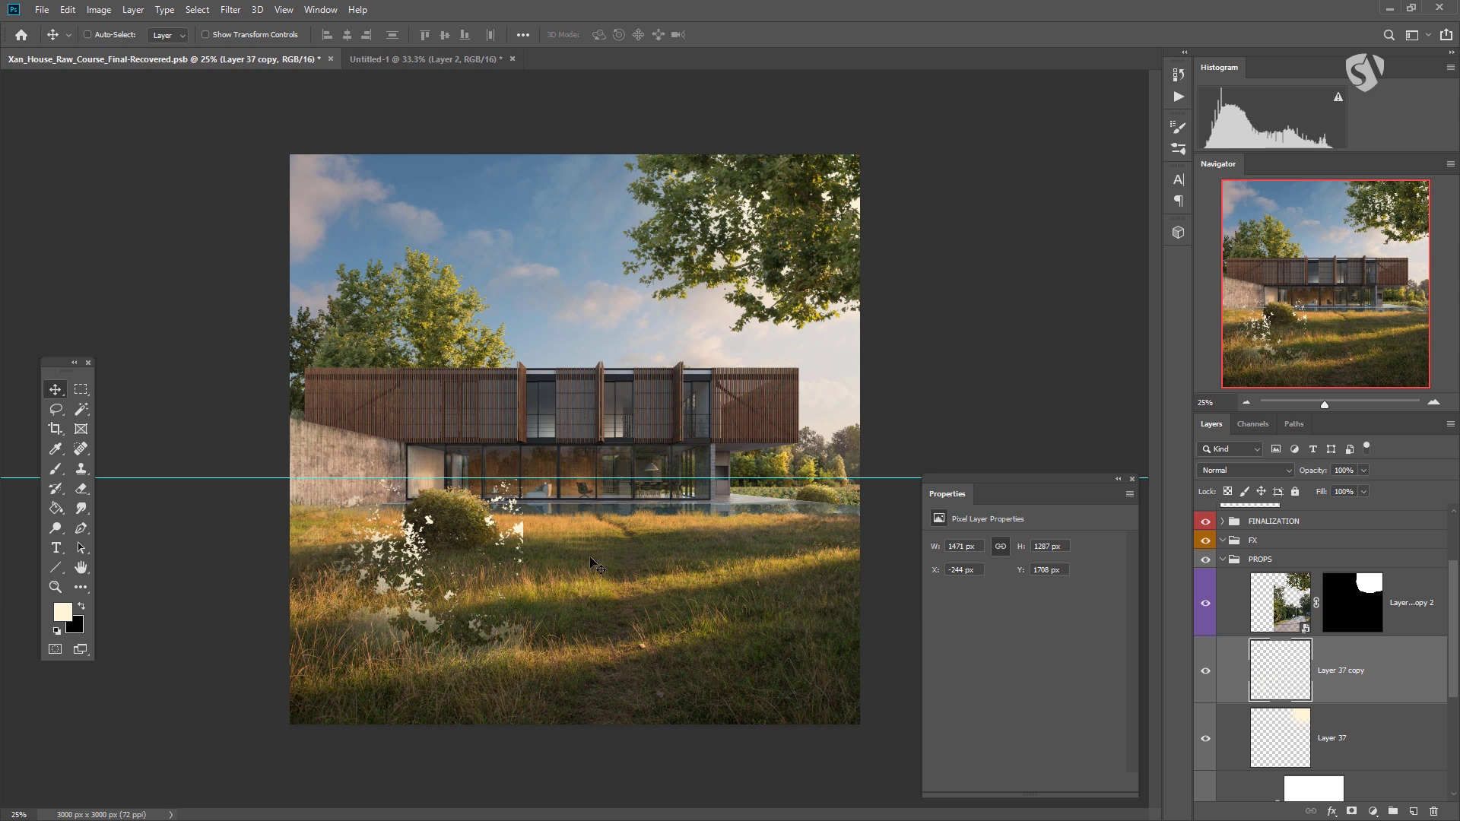
- Flatten and widen the leaf-cut glow to about 170.8% width and 64.3% height, laying it over the grass near the round bush
key(ctrl+t)
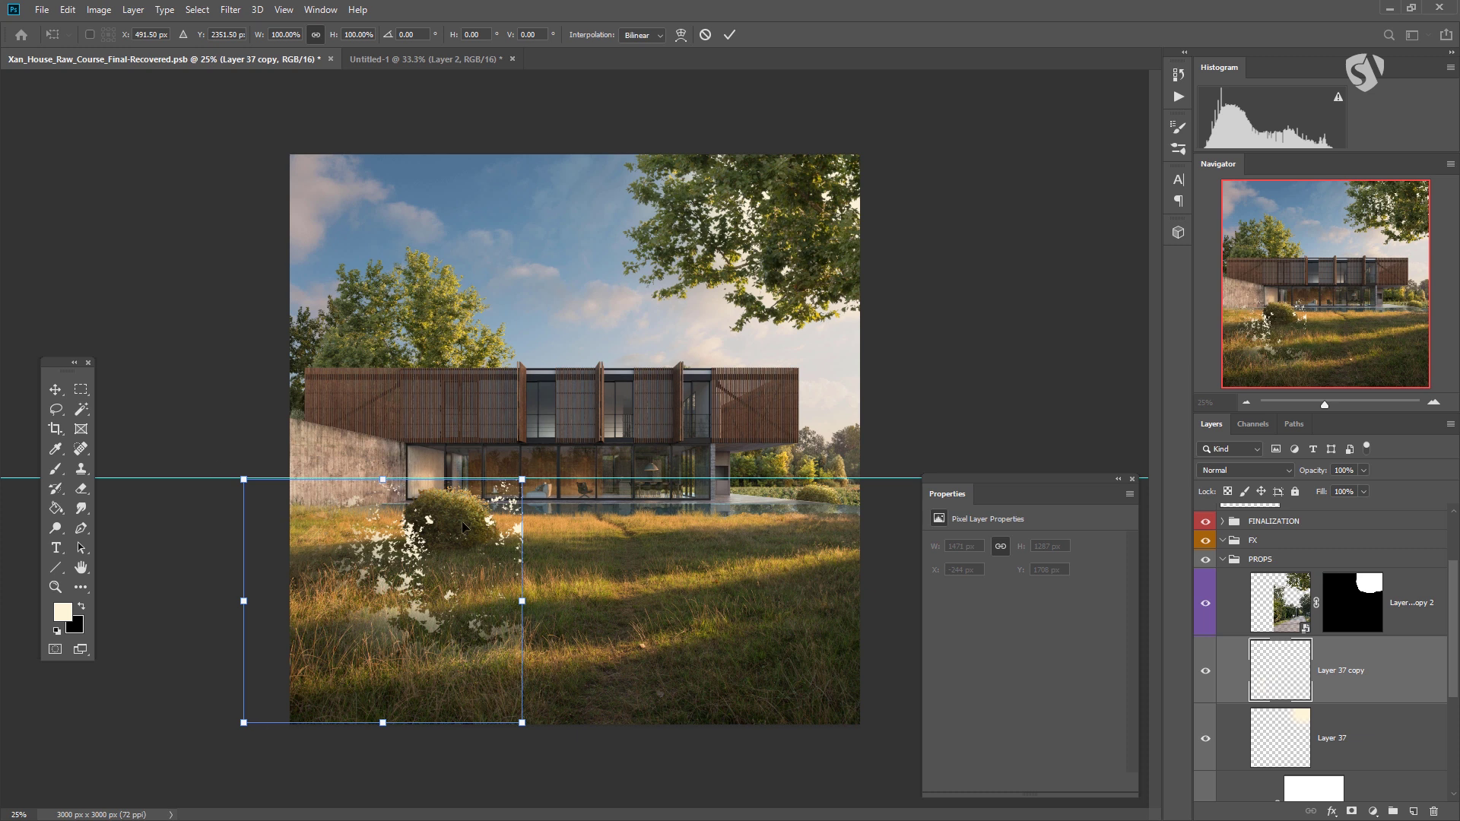
drag(384, 479, 384, 609)
drag(448, 649, 422, 556)
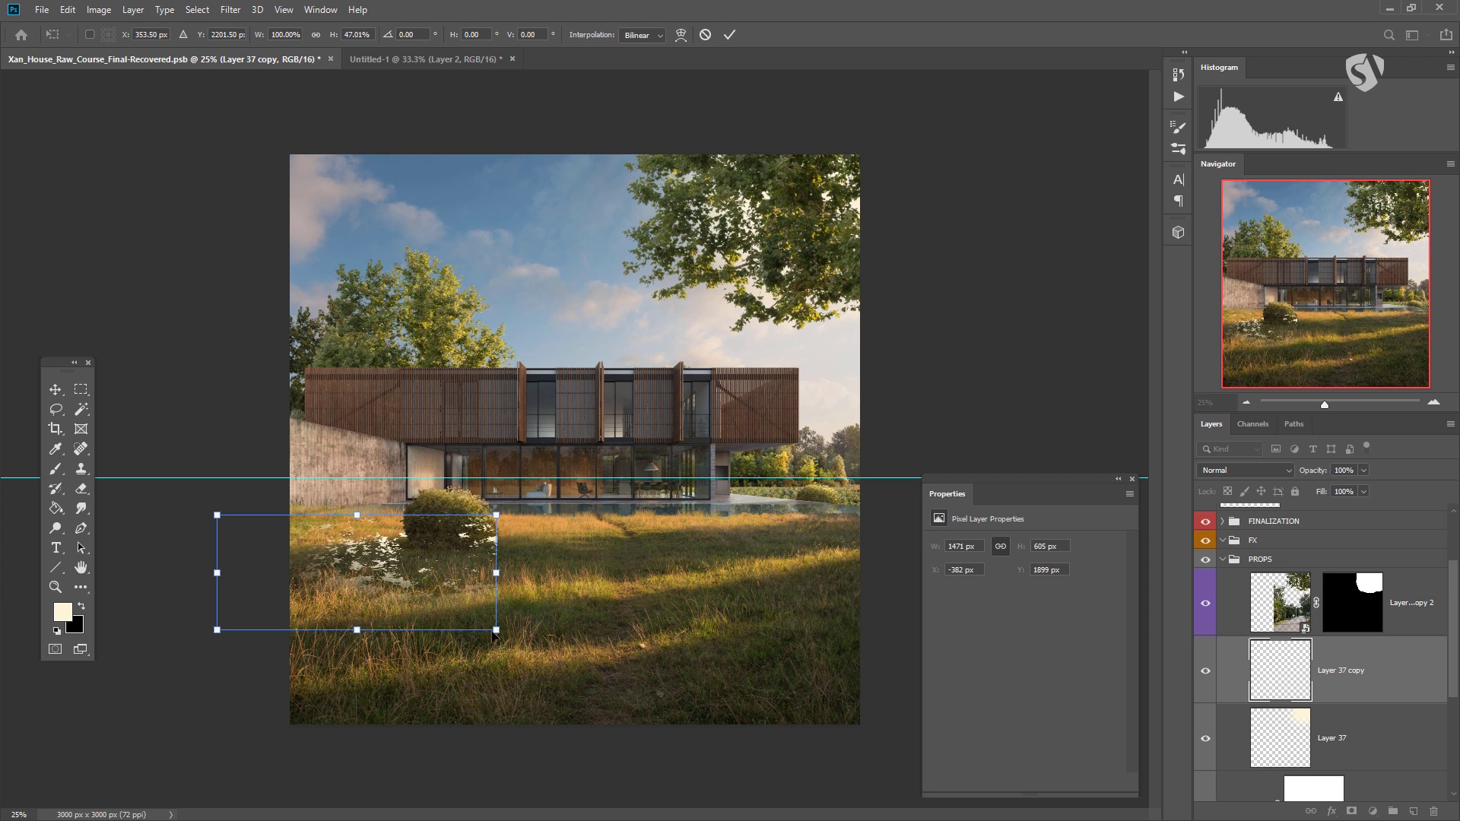
drag(531, 644, 802, 684)
drag(515, 516, 410, 552)
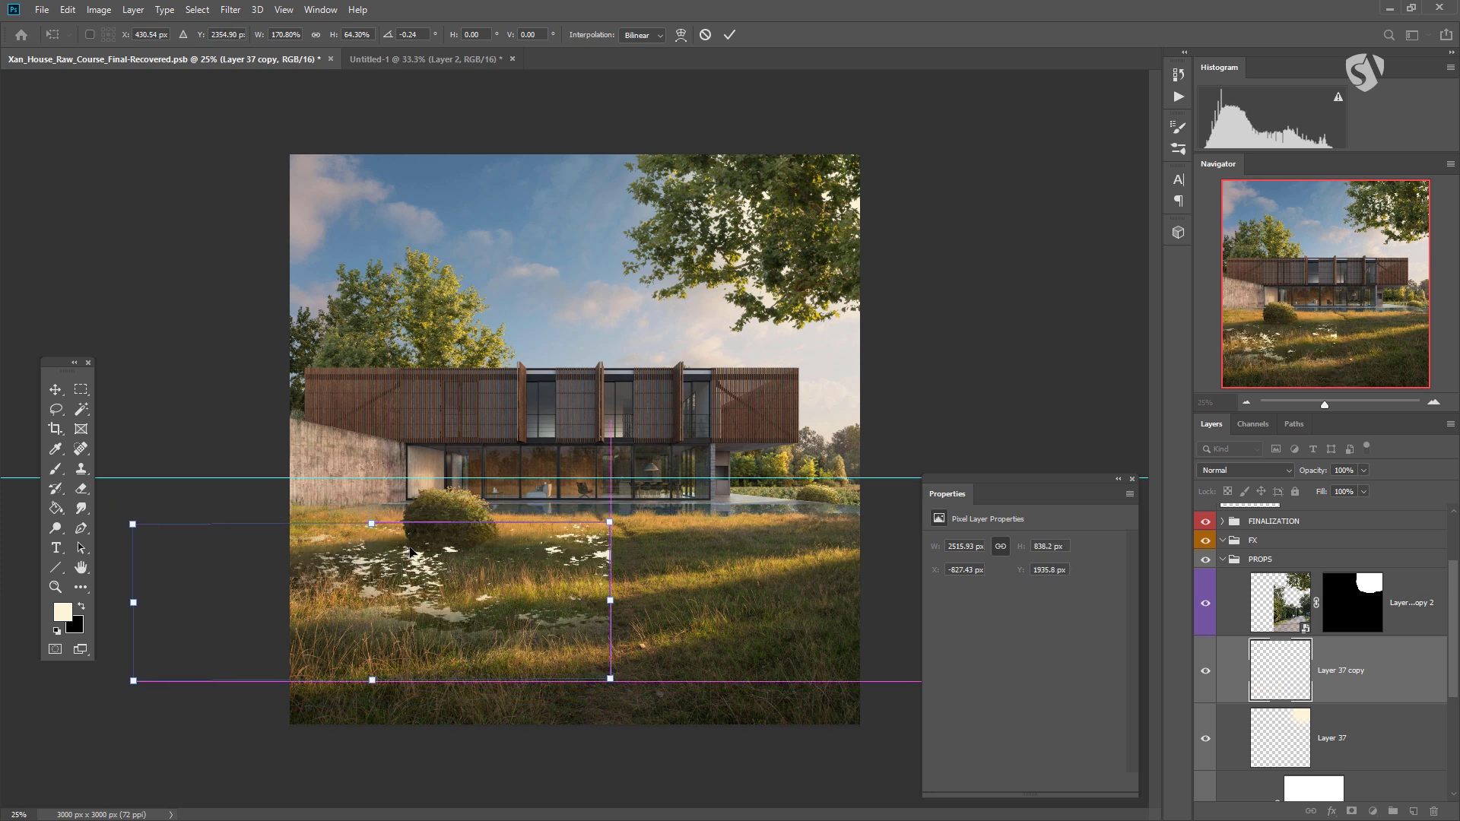
key(Return)
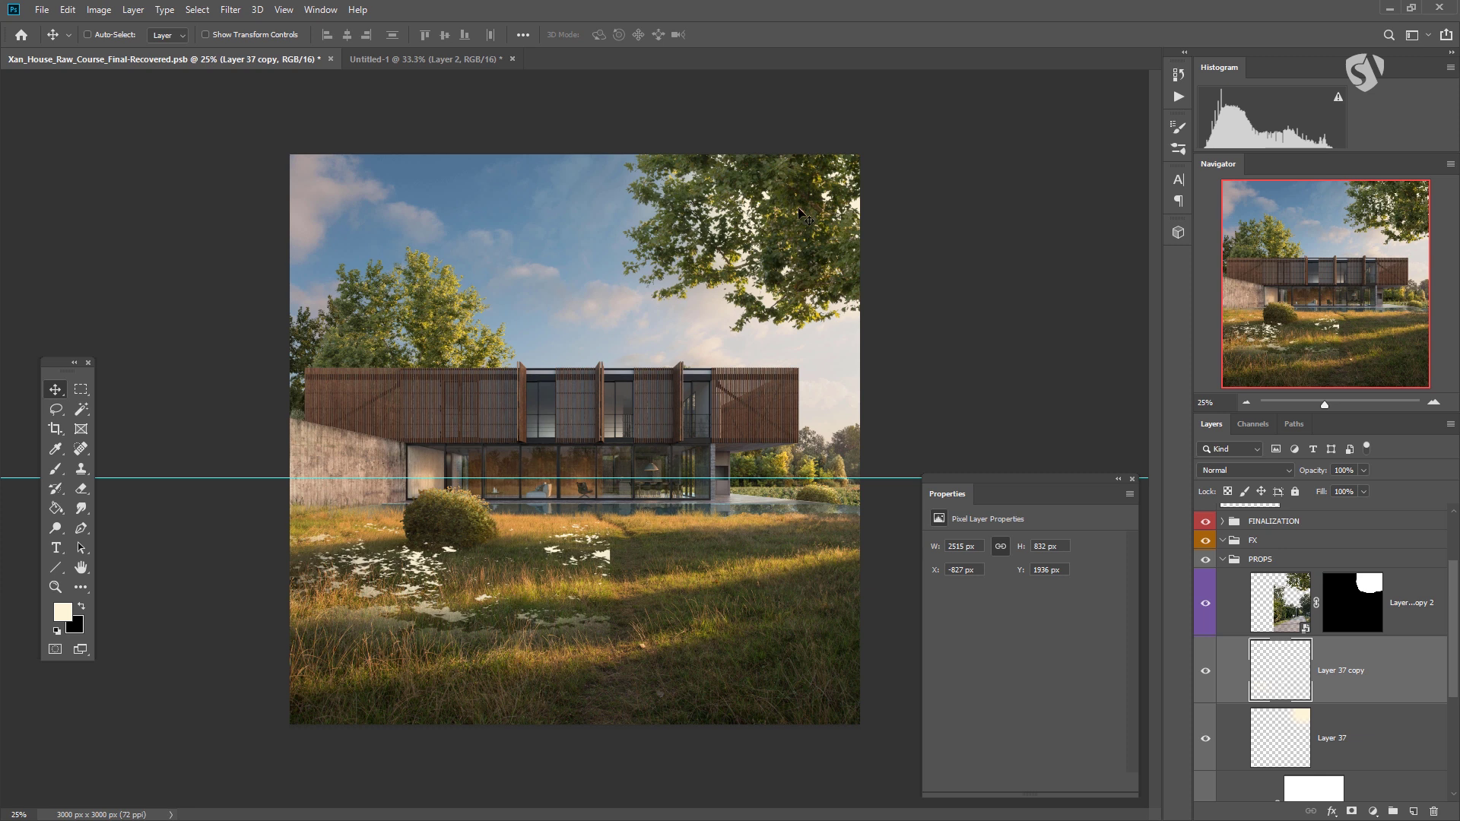
drag(439, 571, 398, 578)
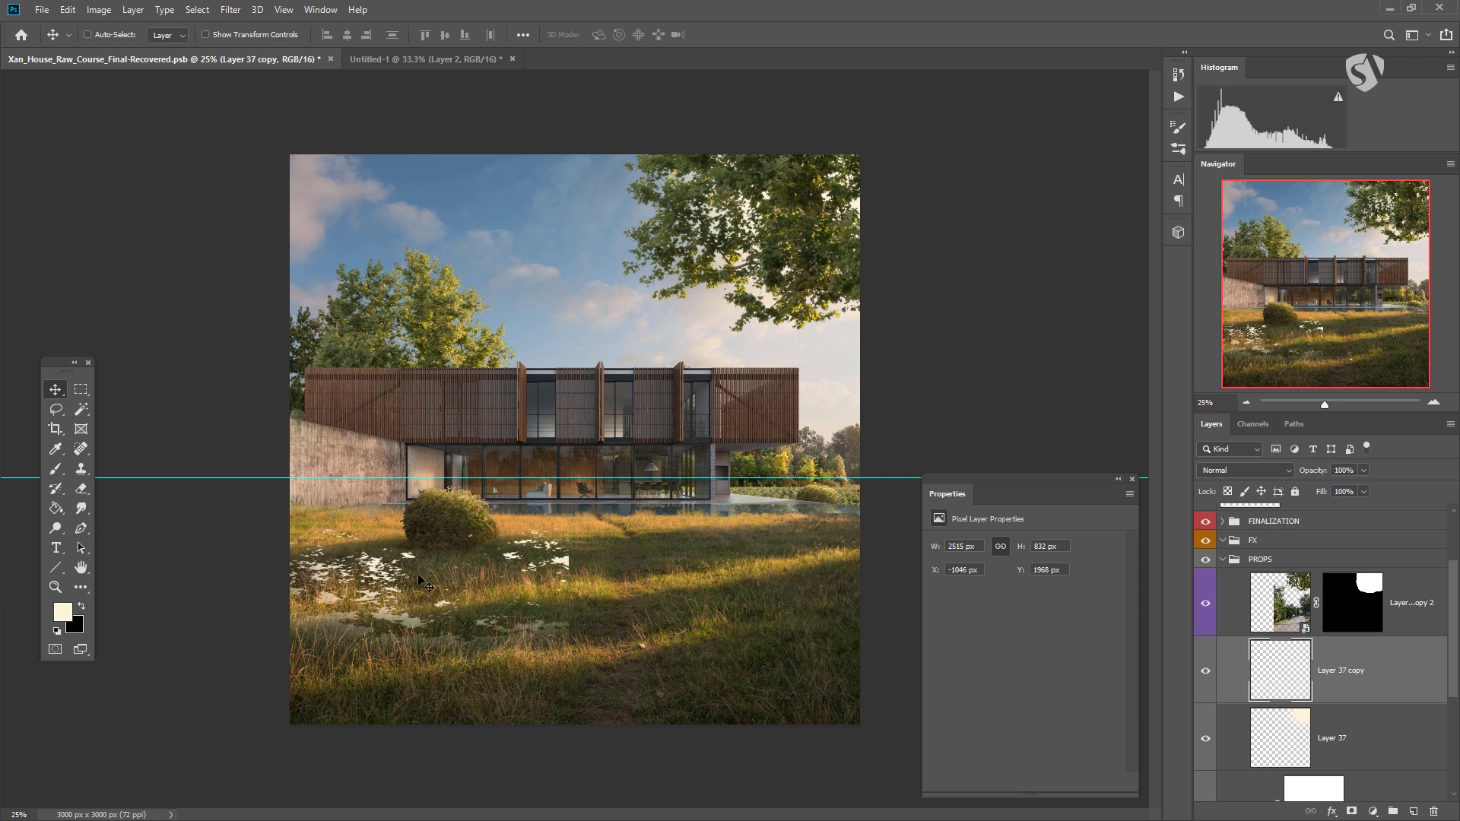
- Shift the leaf-cut glow slightly across the grass and erase its patches beyond the round bush with a soft 666 px eraser
mouse_move(497, 553)
mouse_down()
mouse_move(531, 557)
mouse_move(538, 576)
mouse_move(581, 573)
mouse_move(519, 567)
mouse_up()
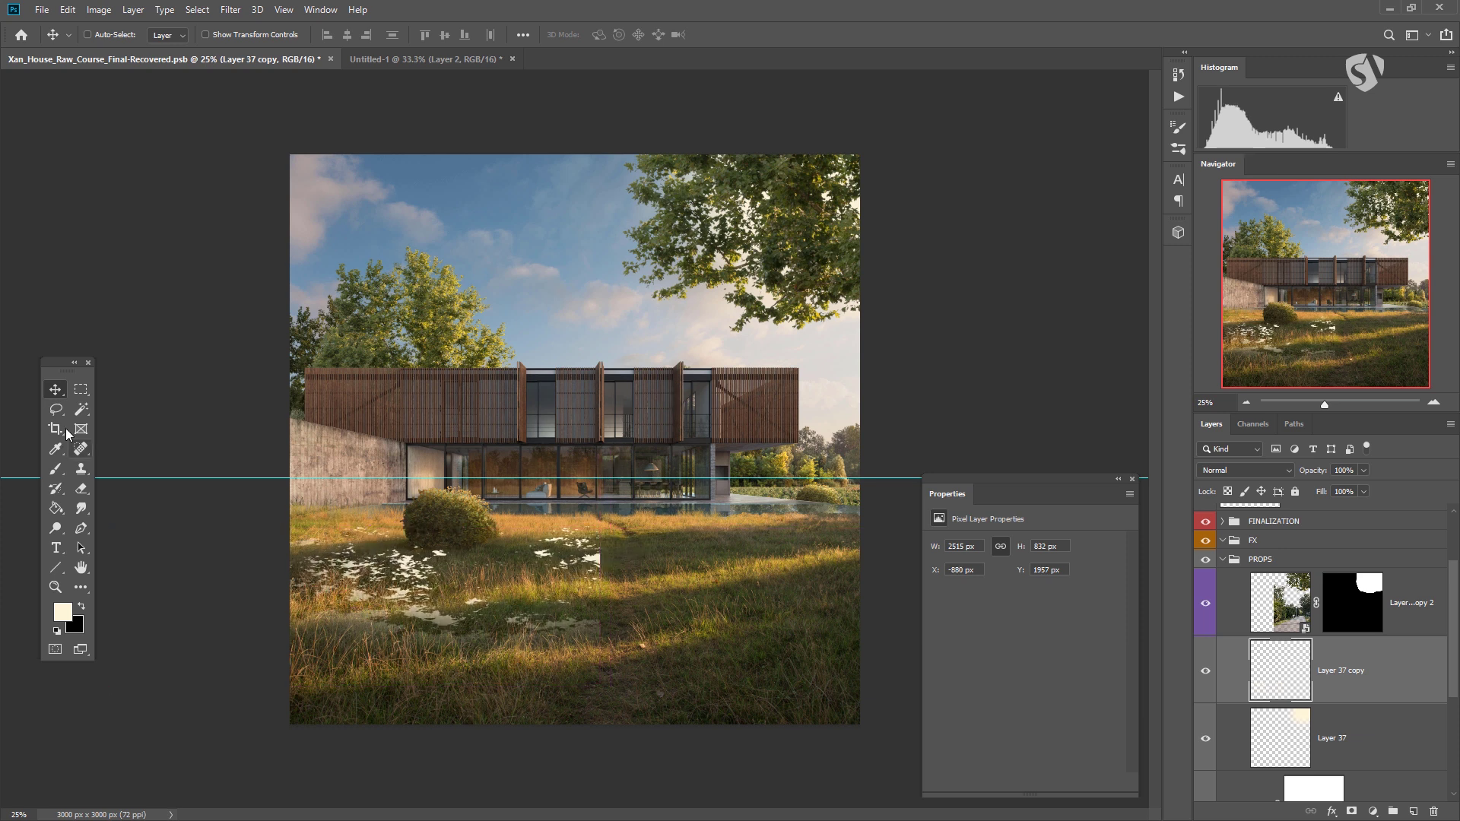
click(81, 449)
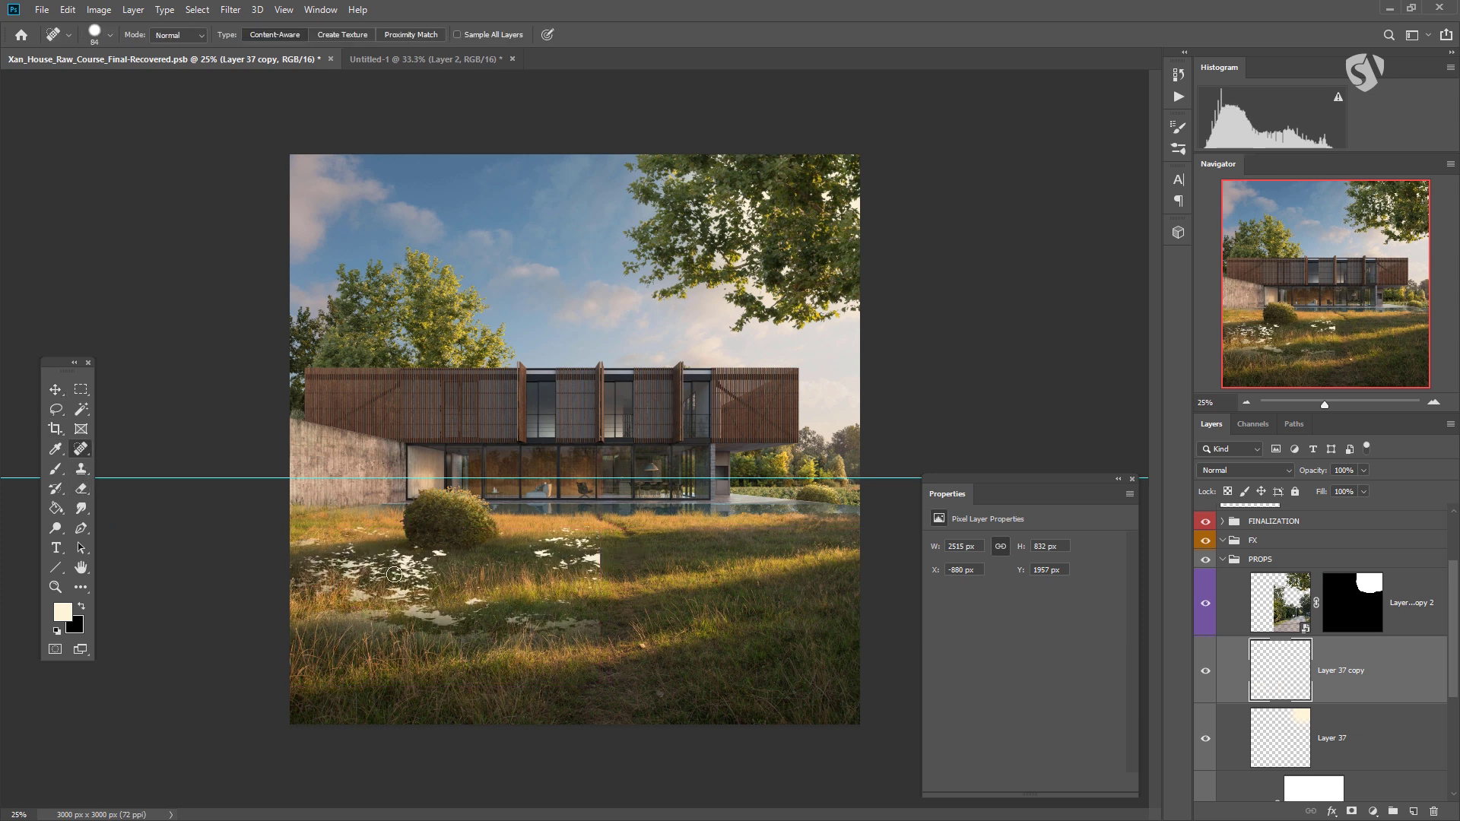
click(81, 488)
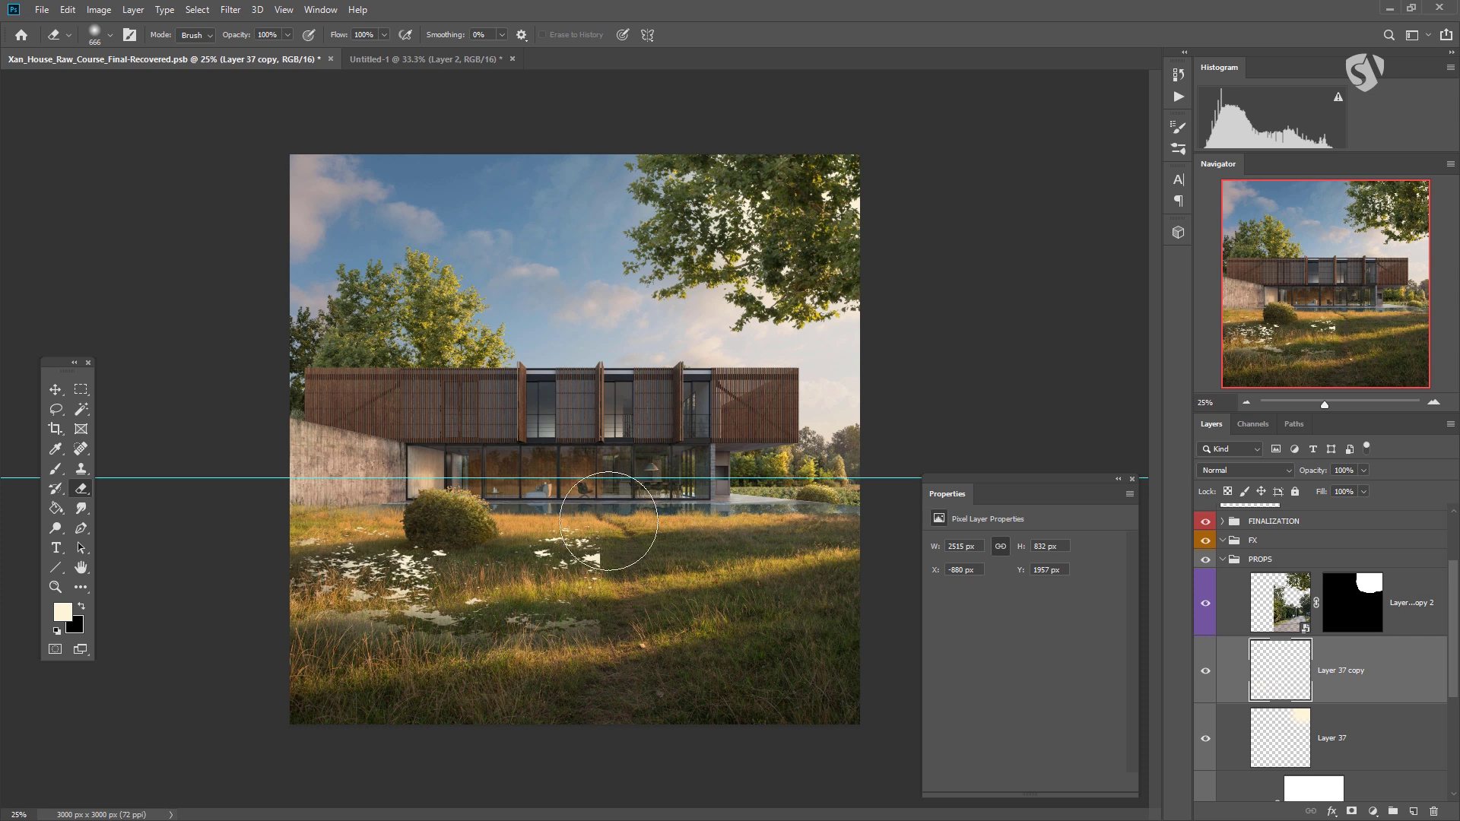
mouse_move(622, 559)
mouse_down()
mouse_move(548, 555)
mouse_move(636, 622)
mouse_move(522, 685)
mouse_up()
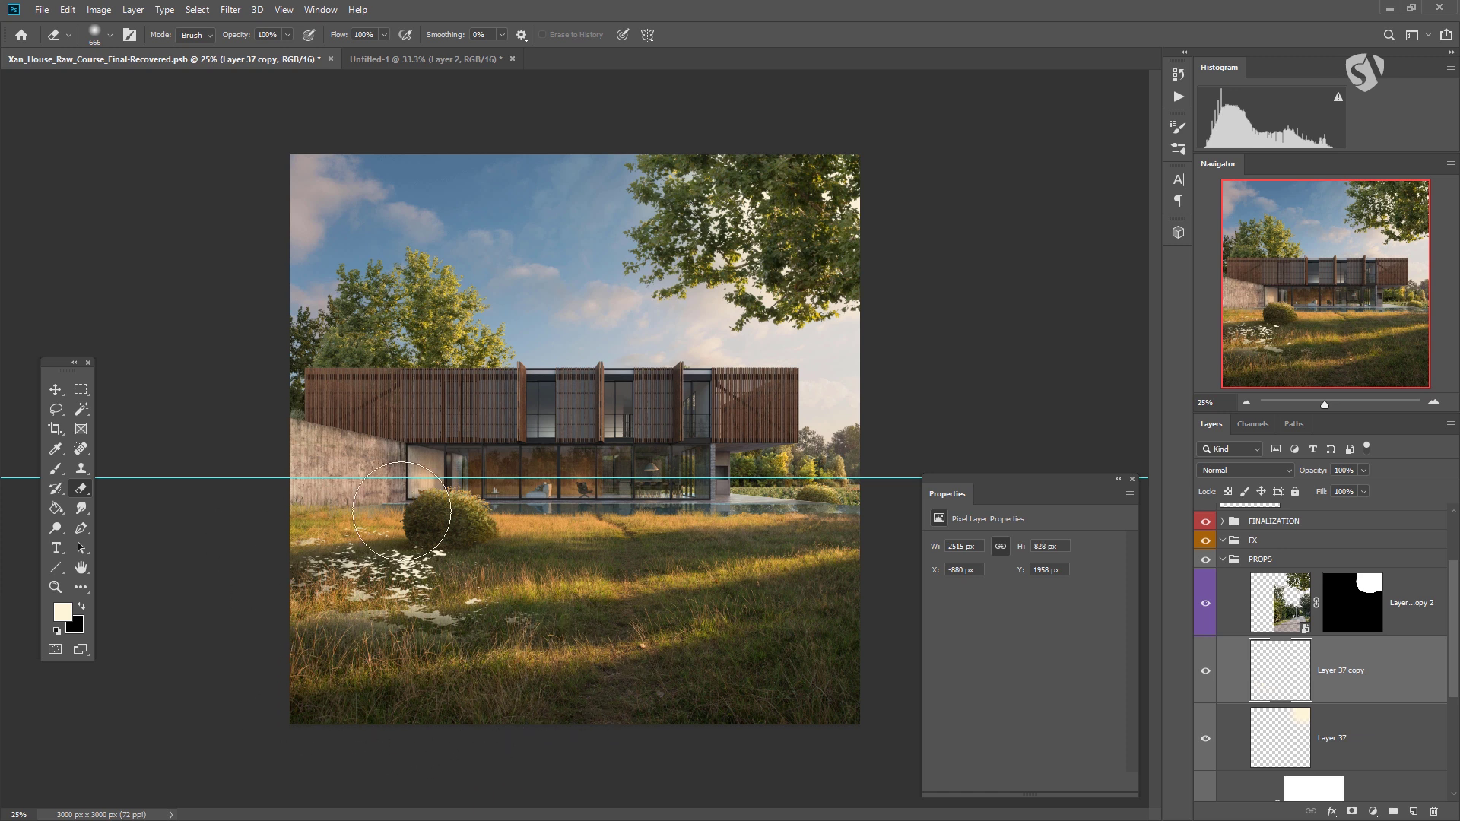
right_click(475, 511)
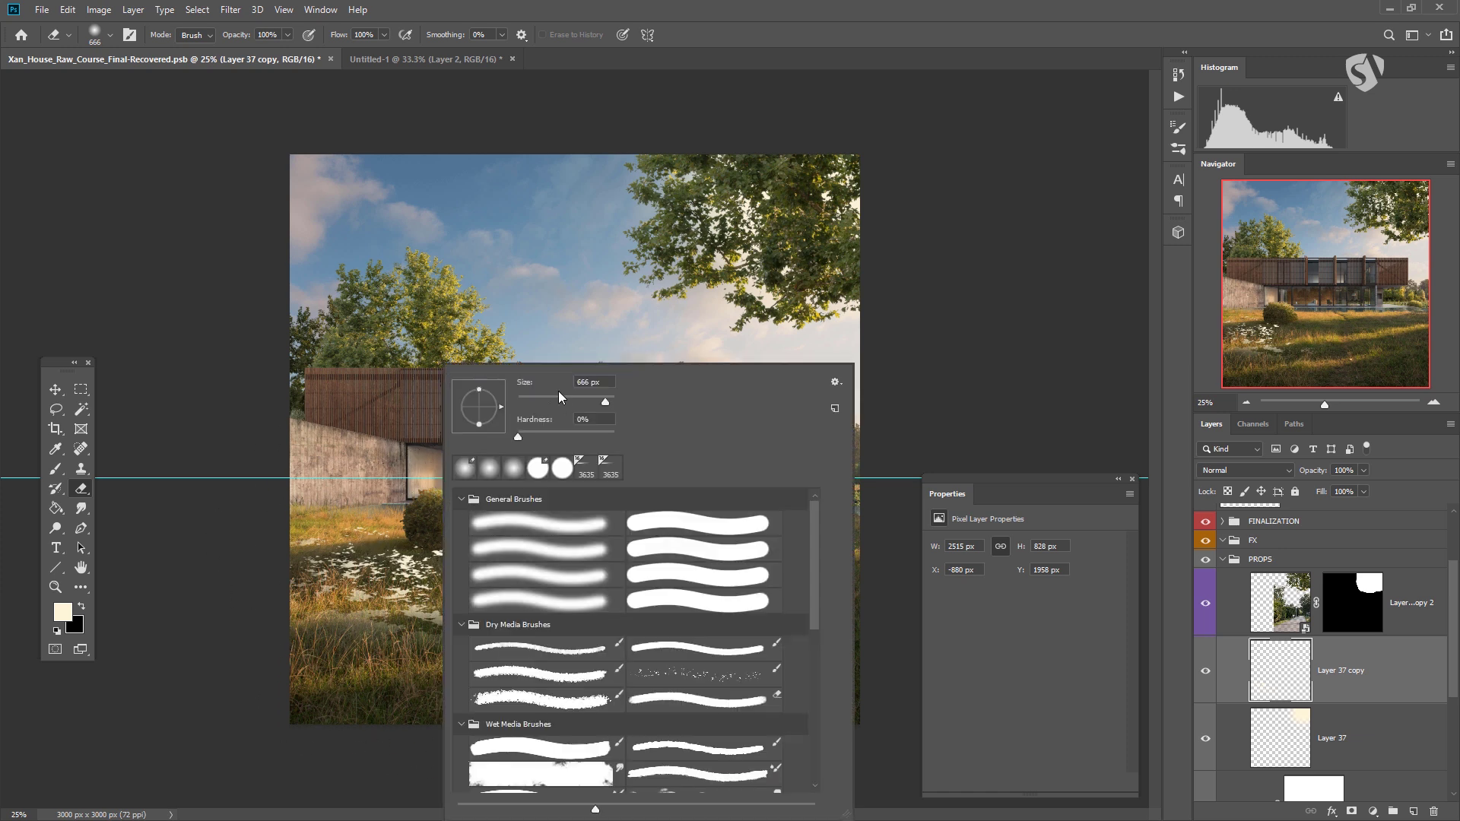
key(Return)
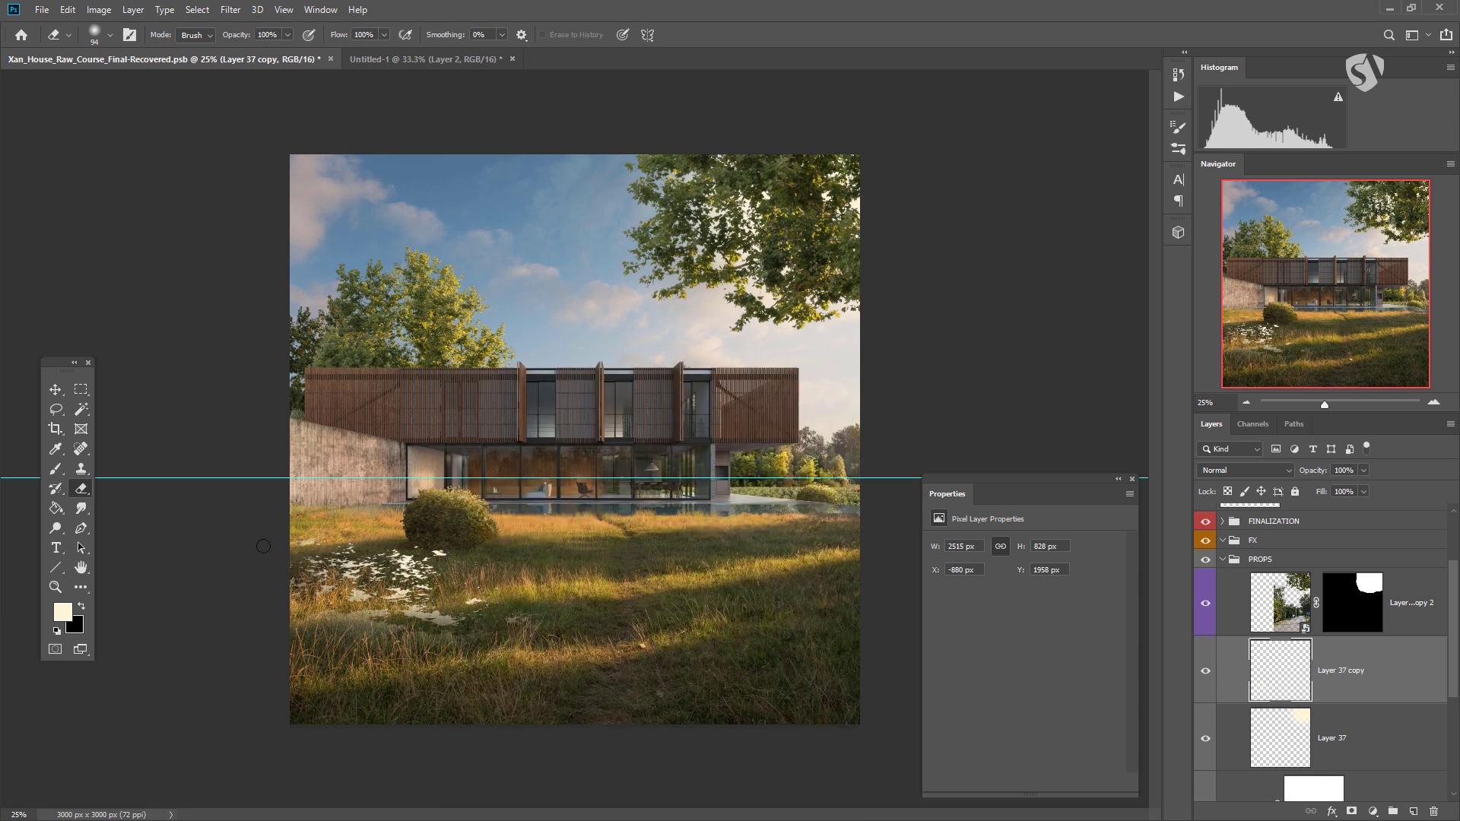
- Smudge the grass light diagonally up toward the overhanging branches with a soft round 243 px brush at 98% strength
click(82, 509)
mouse_move(81, 511)
mouse_down()
mouse_move(94, 523)
mouse_move(84, 511)
mouse_up()
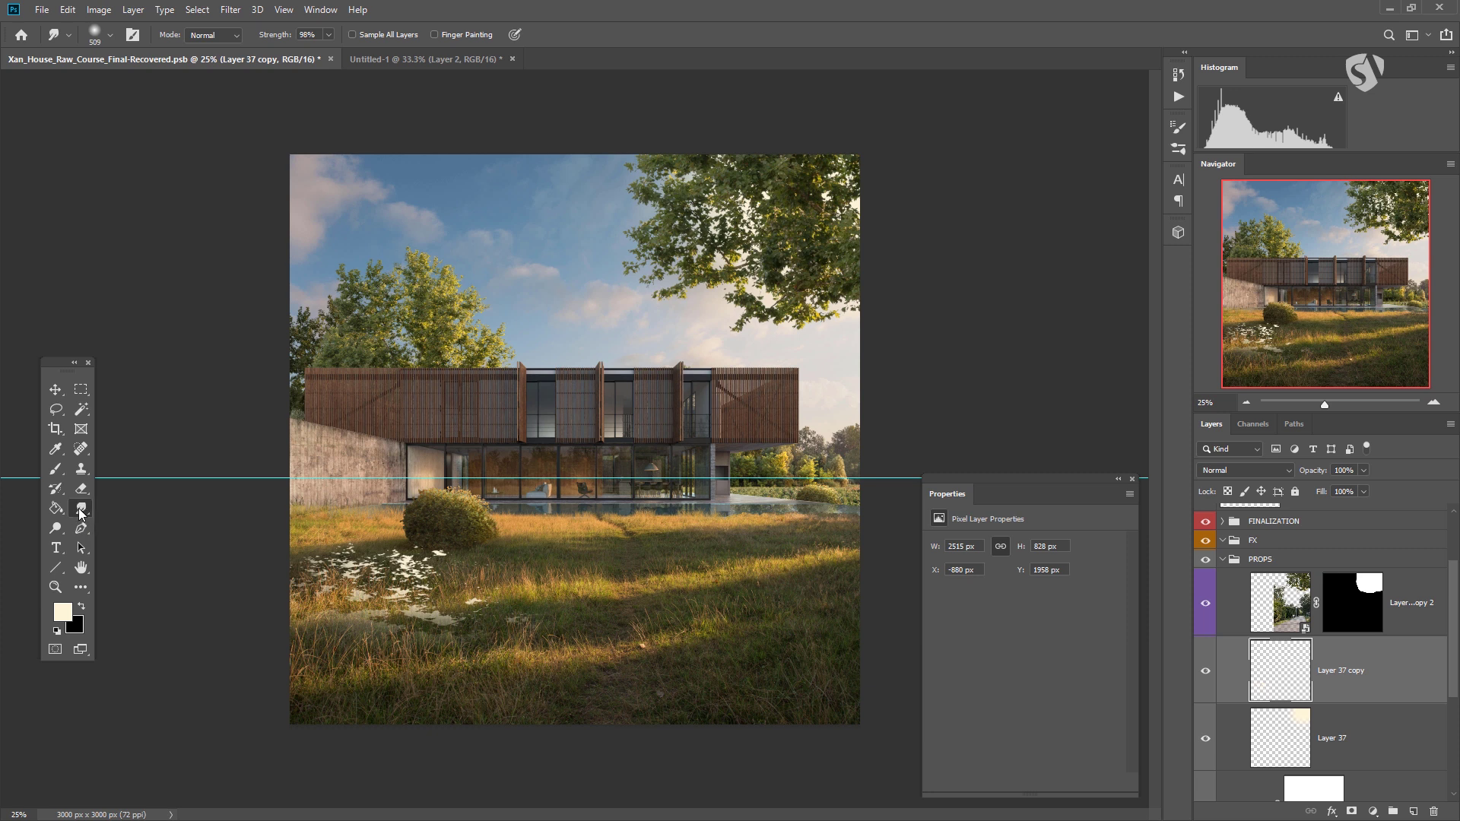
click(328, 37)
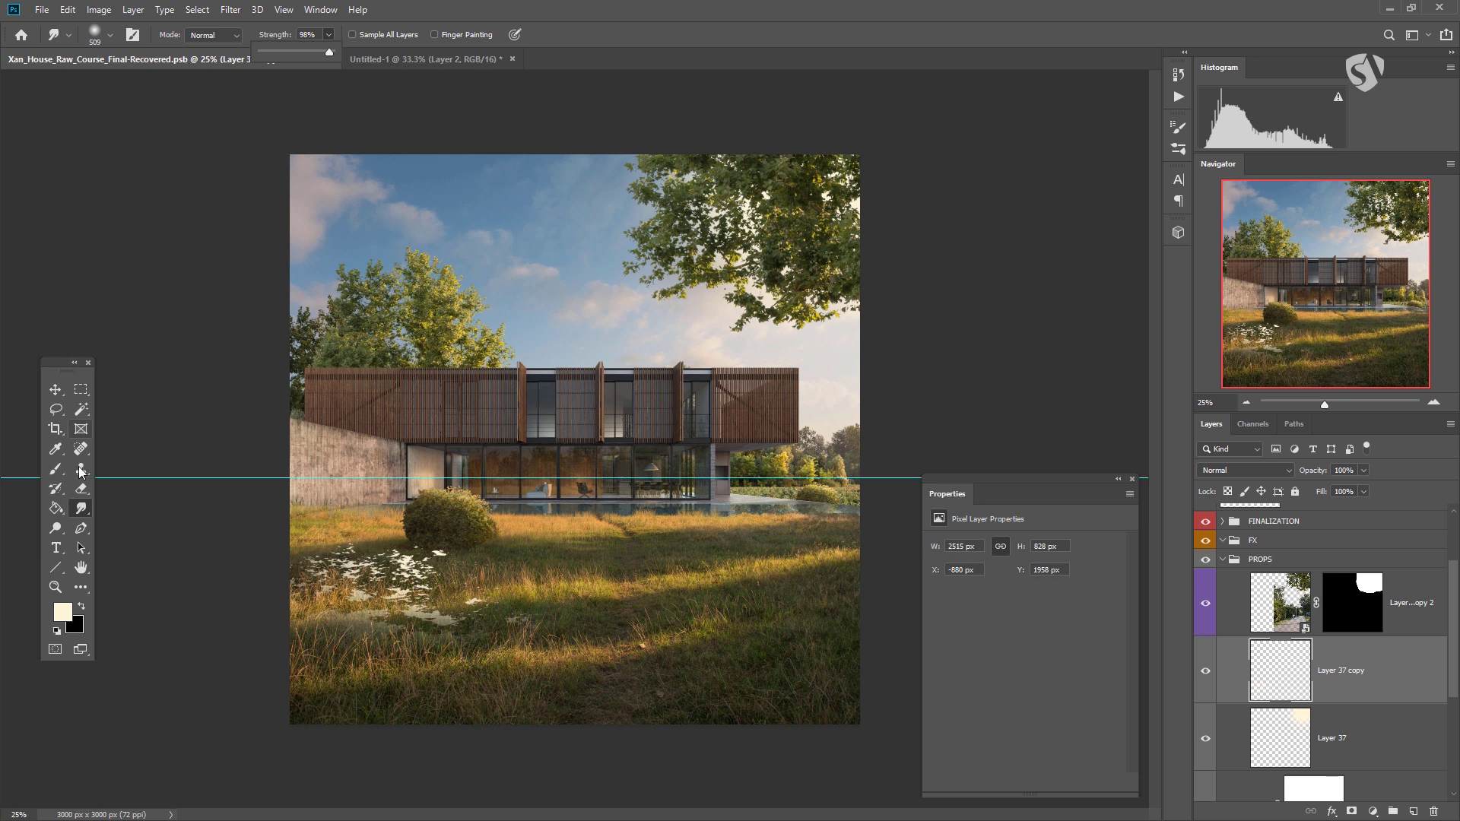
right_click(572, 467)
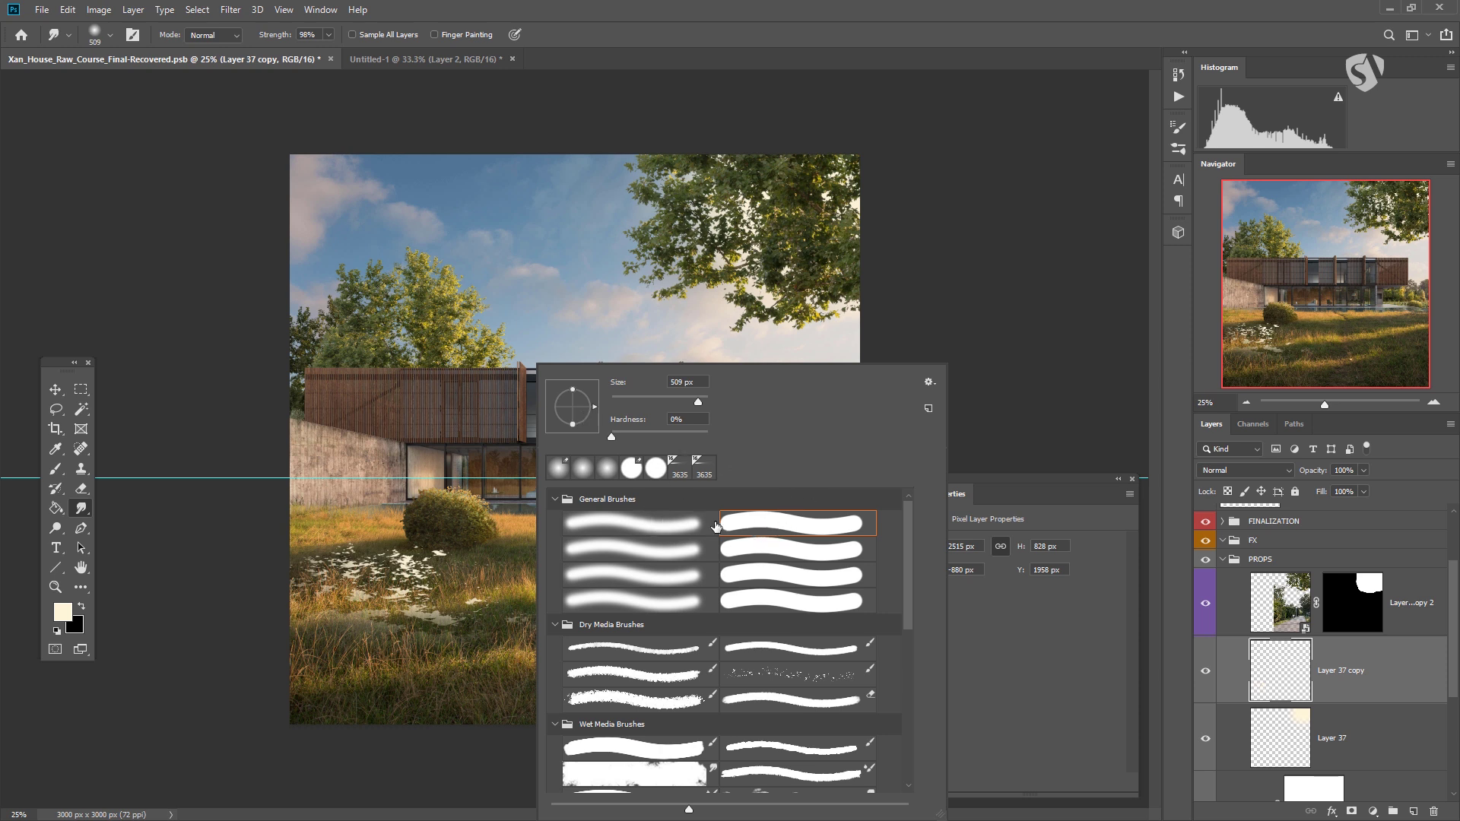
click(641, 521)
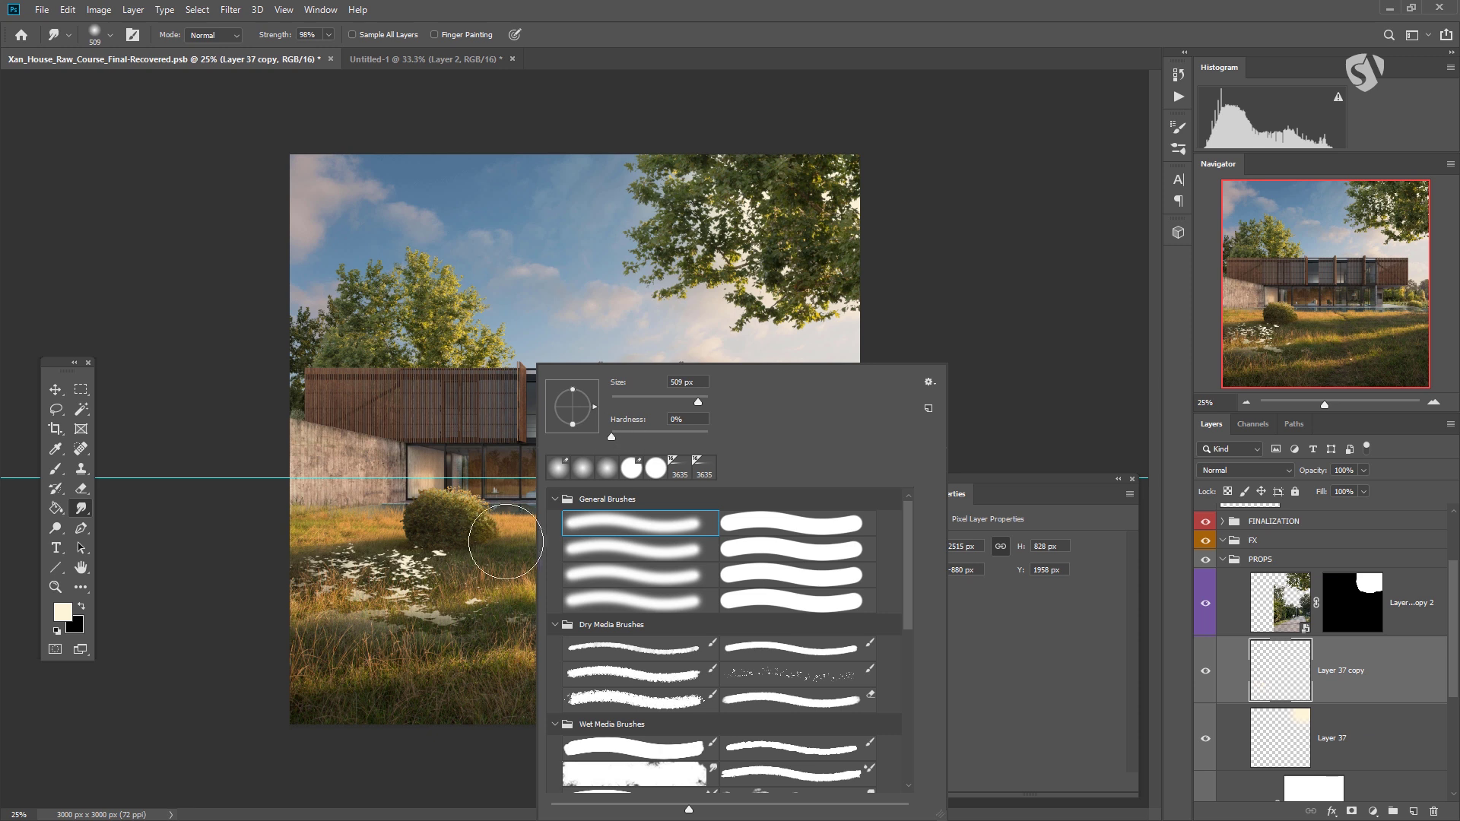
click(1278, 683)
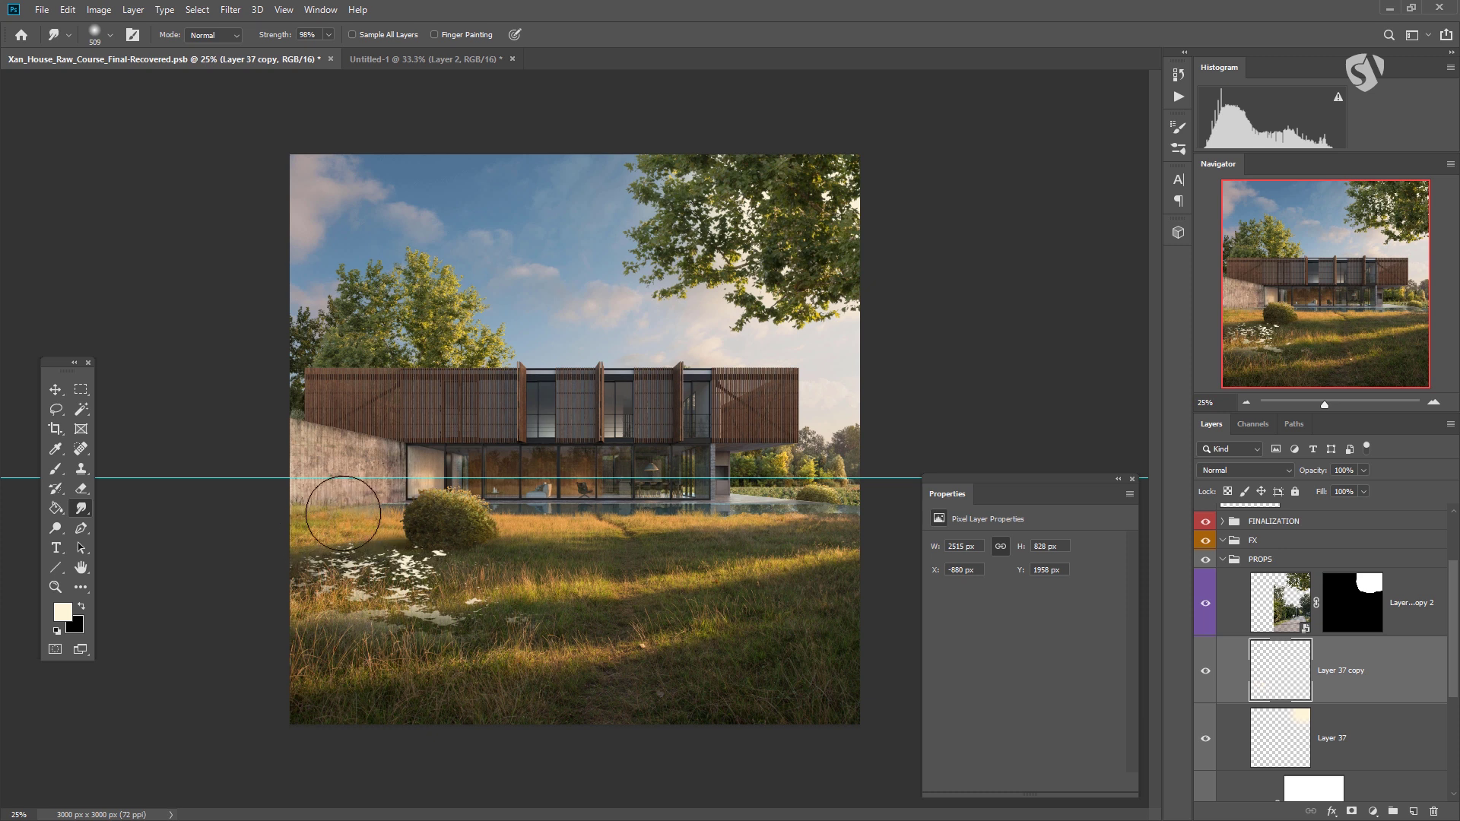
right_click(411, 529)
click(558, 399)
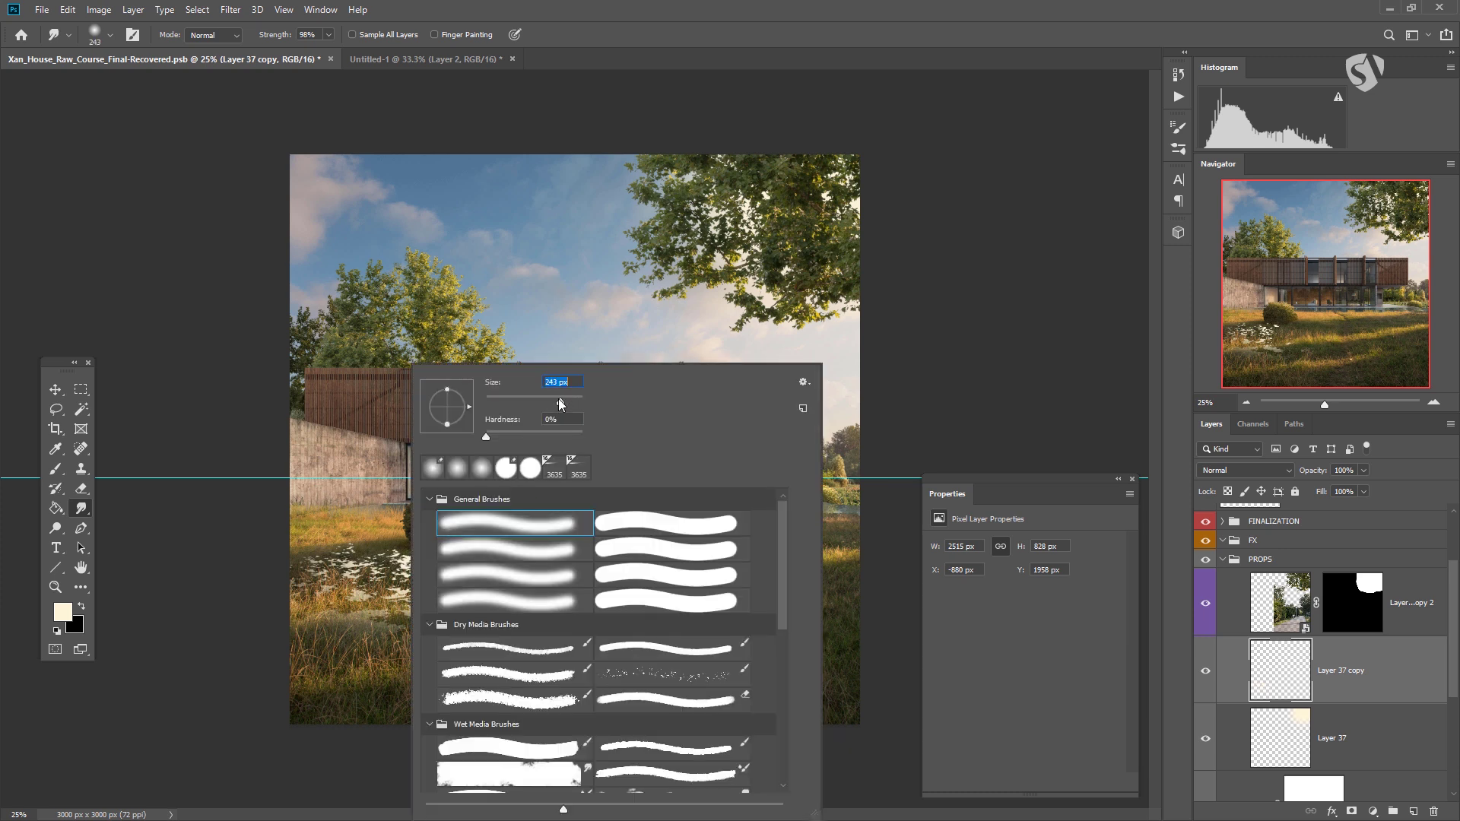
click(359, 519)
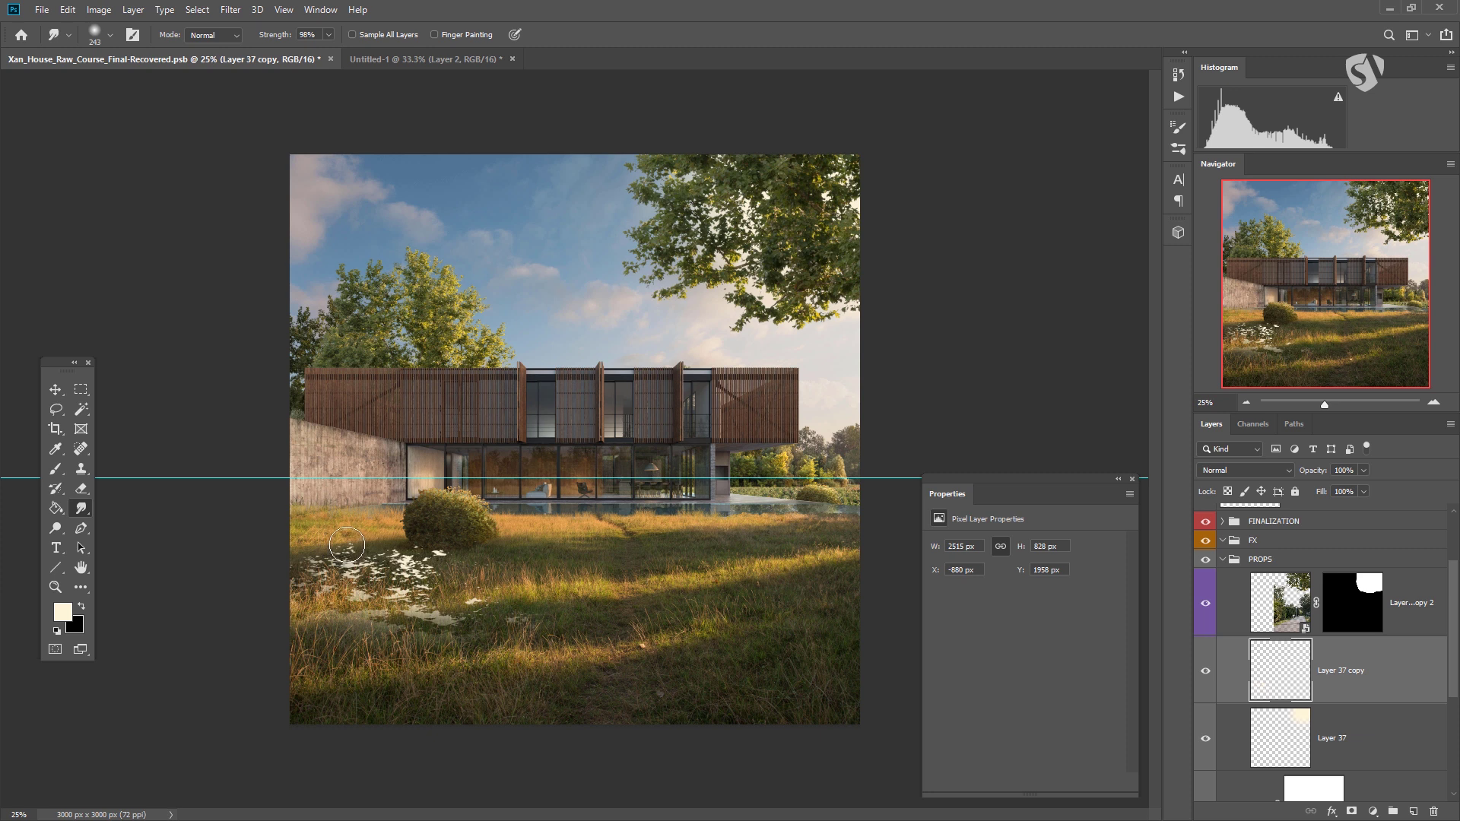
drag(348, 546, 349, 541)
drag(334, 566, 543, 369)
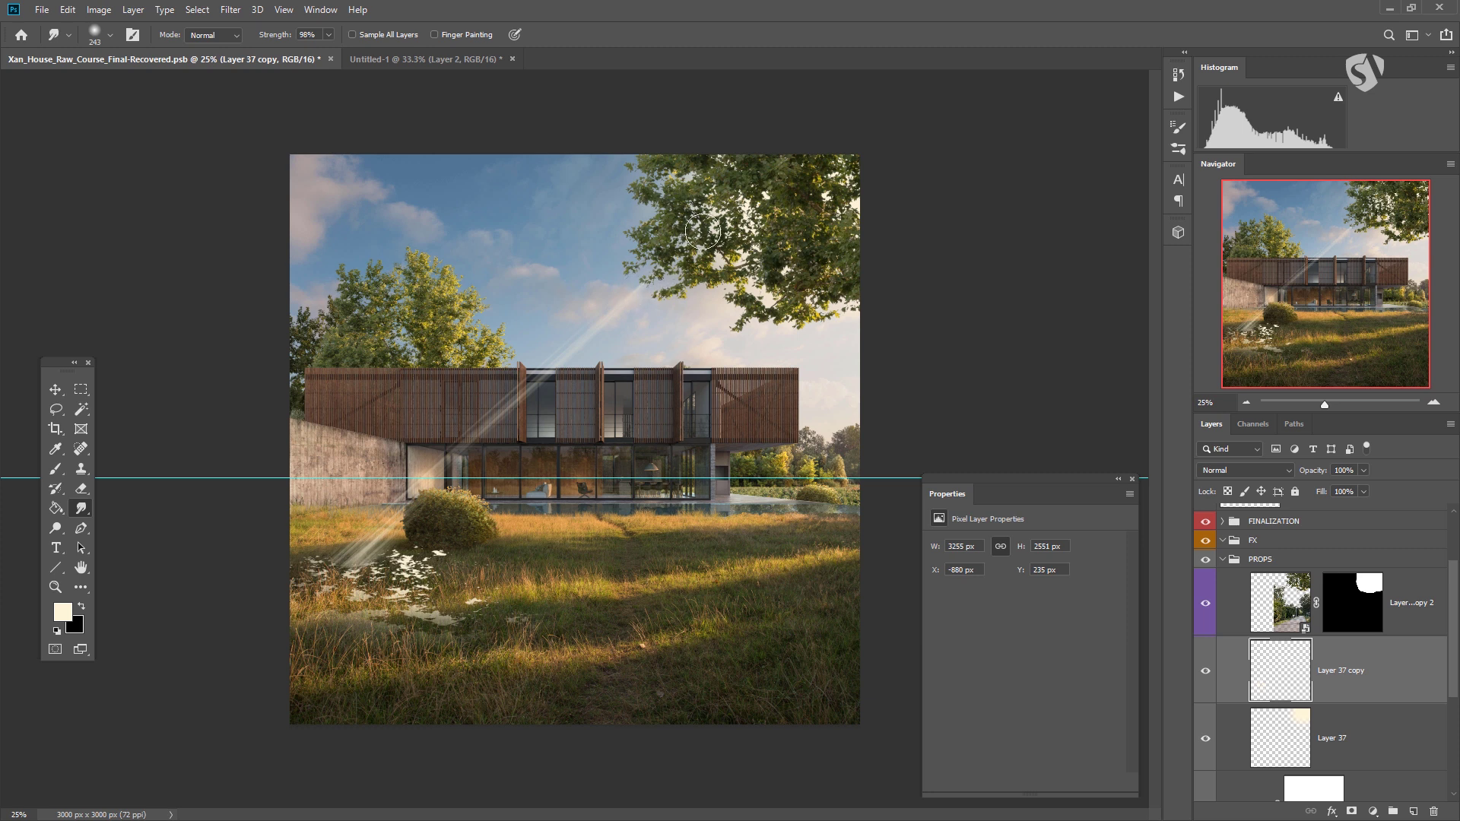
- Move the leaf-cut glow copy above the overhanging branches layer and try another smudge stroke from the grass up toward the tree
drag(1281, 675, 1281, 572)
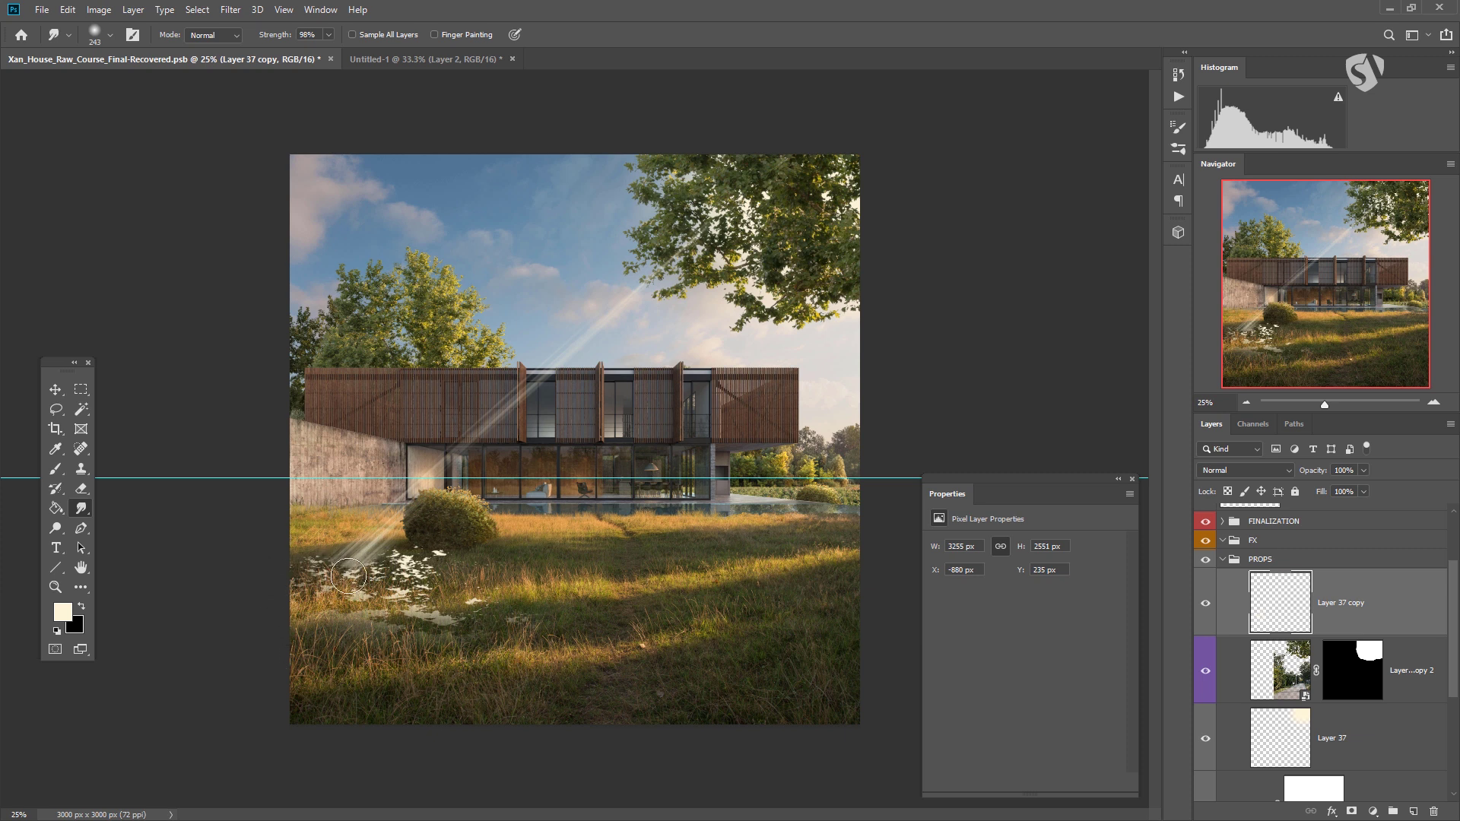
drag(347, 590, 711, 232)
drag(384, 570, 361, 575)
- Lasso the light patches on the grass, cut them from the glow copy onto a new layer and move them back into place
click(54, 411)
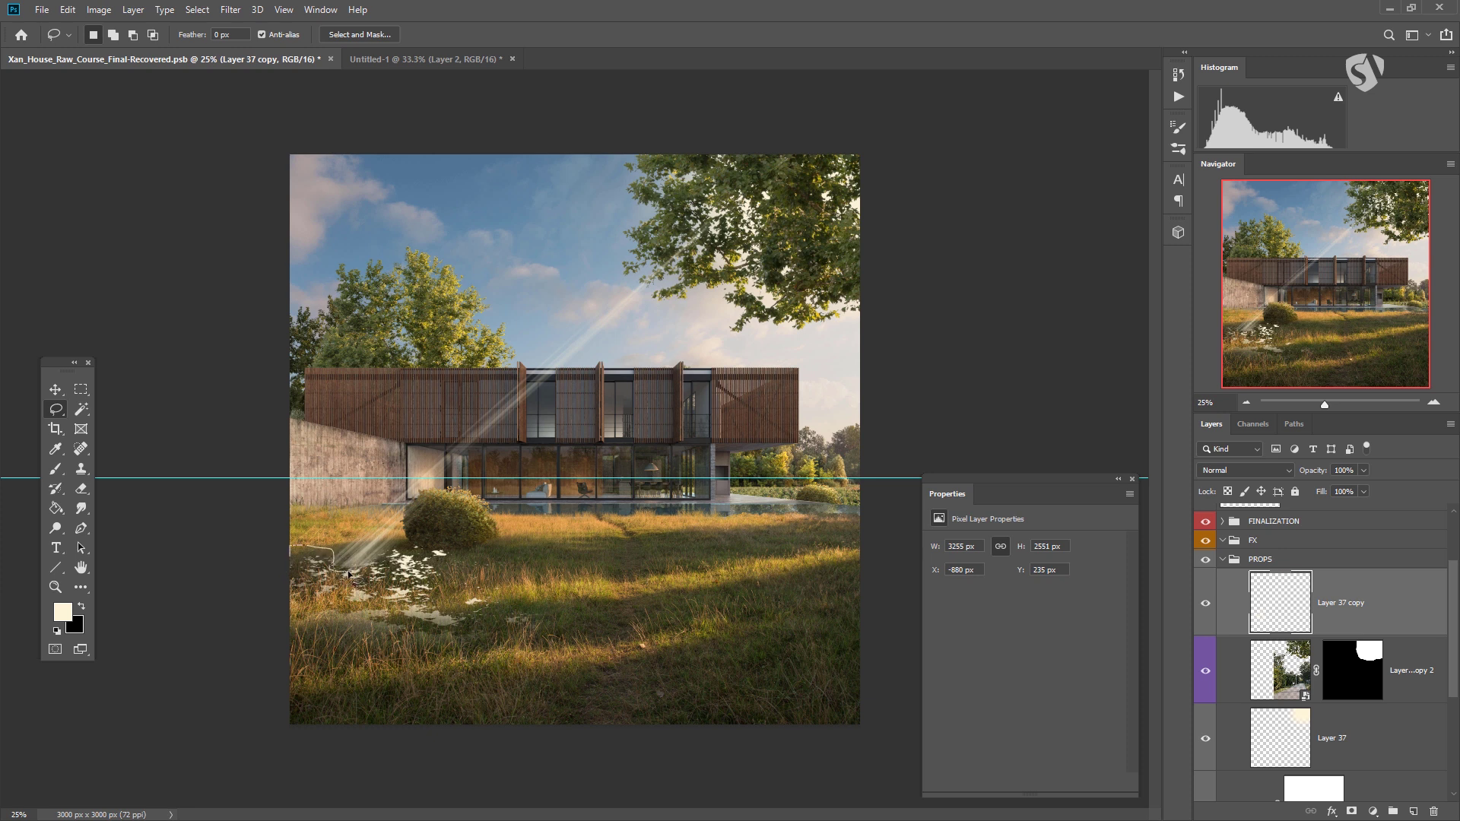
drag(352, 562, 277, 540)
mouse_move(481, 675)
mouse_down()
mouse_move(330, 704)
mouse_move(238, 676)
mouse_move(219, 646)
mouse_up()
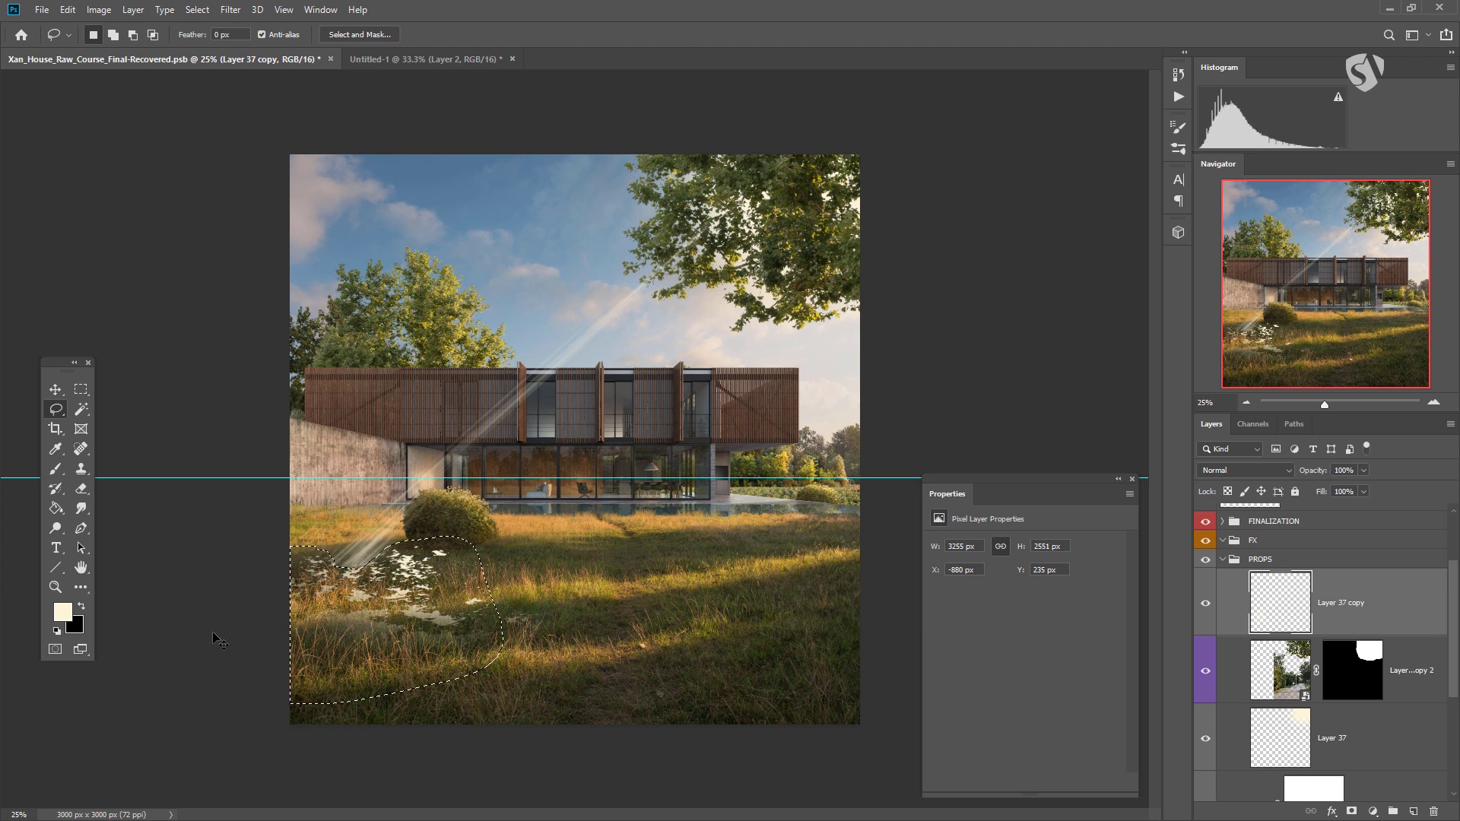
key(Delete)
key(ctrl+d)
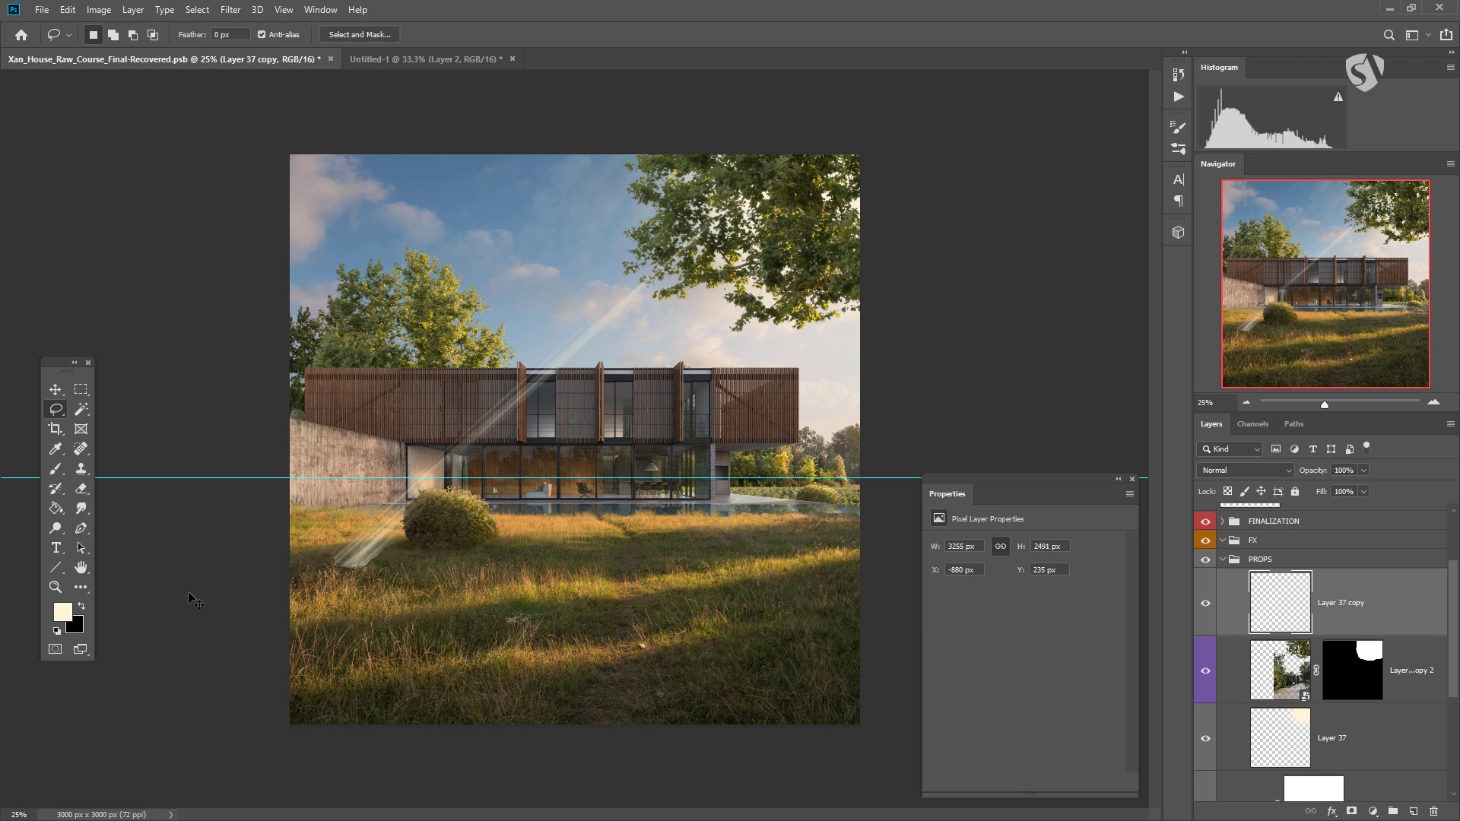
key(ctrl+v)
click(56, 390)
mouse_move(506, 420)
mouse_down()
mouse_move(327, 616)
mouse_move(317, 600)
mouse_move(440, 606)
mouse_up()
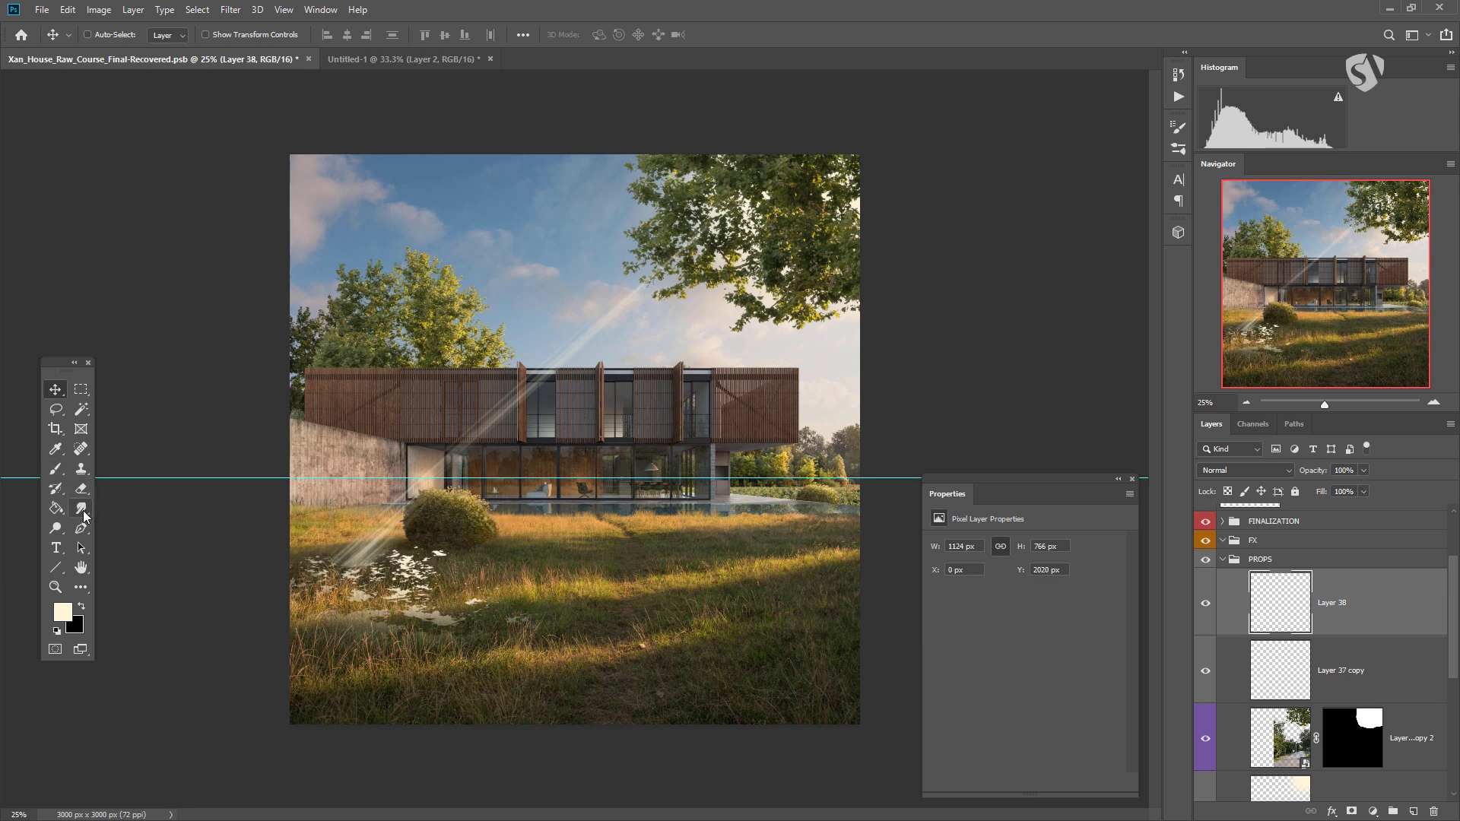
- Smudge the patches beside the round bush into a bright ray reaching the overhanging branches with a 187 px brush at 98% strength
click(81, 509)
drag(423, 551, 411, 550)
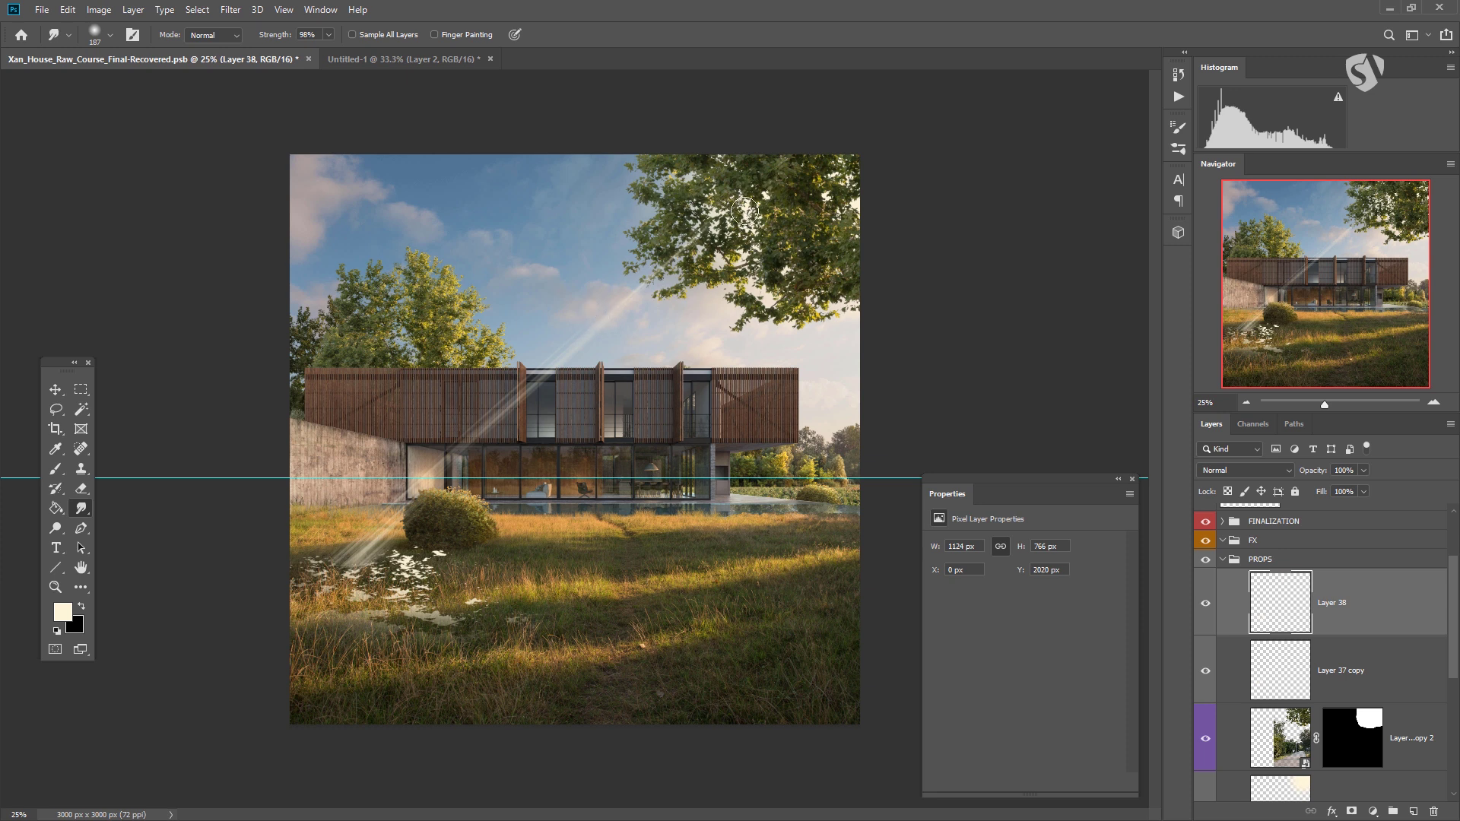
drag(396, 571, 765, 190)
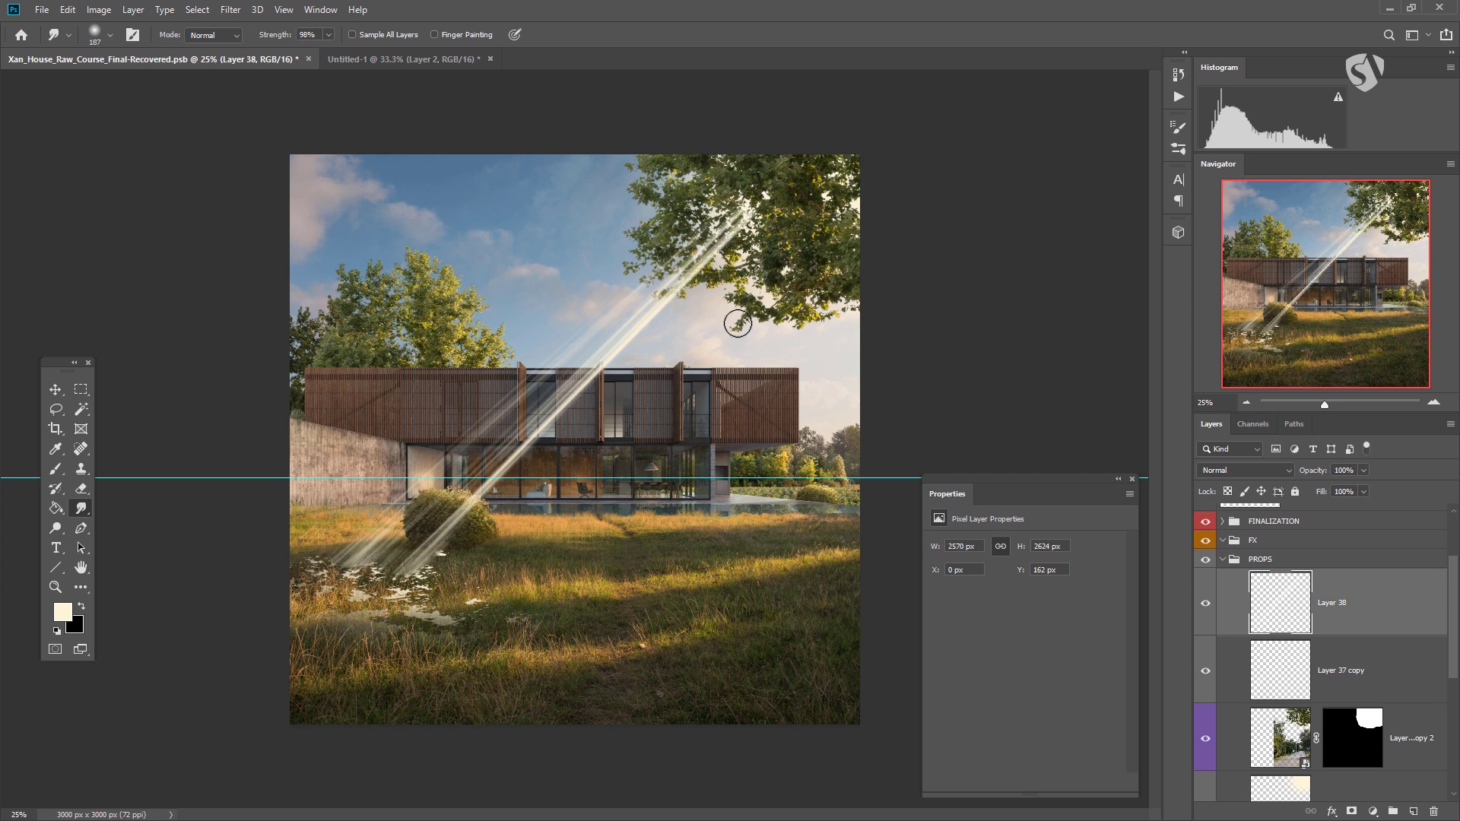
- Separate the remaining grass patches from the bright ray by cutting them onto another new layer and repositioning them at the ray's foot
click(55, 409)
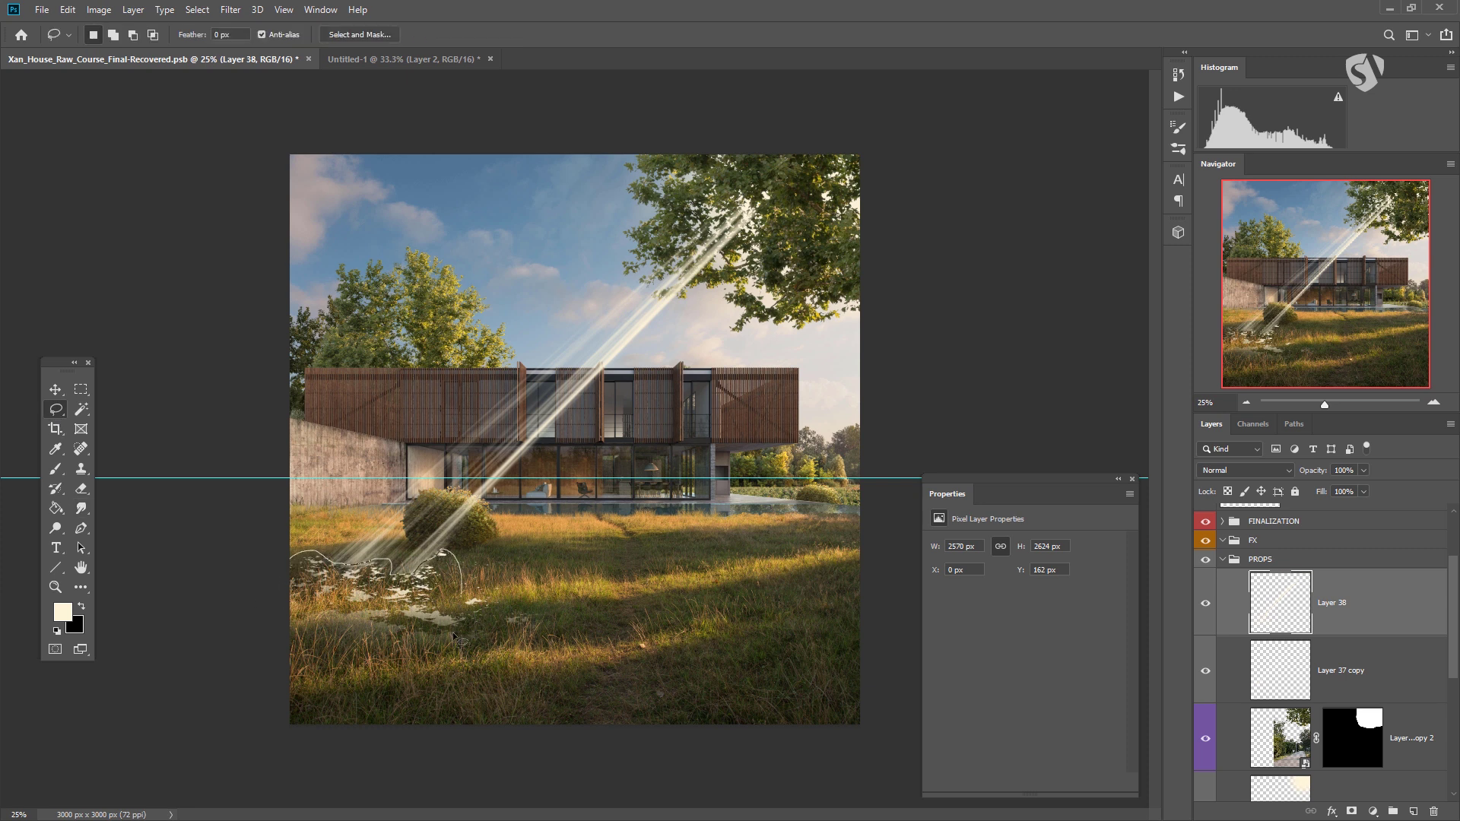
drag(476, 646, 417, 554)
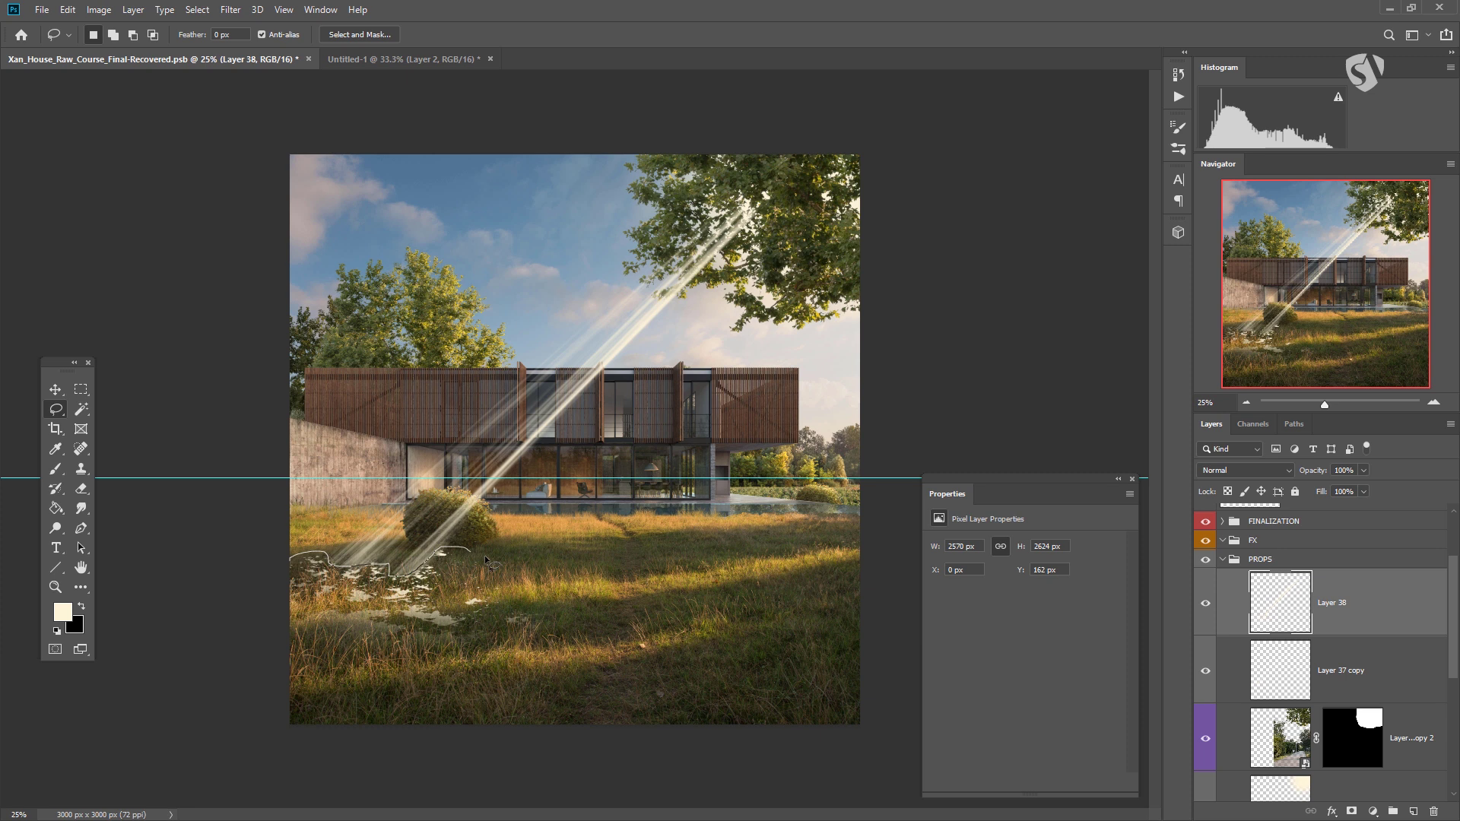
mouse_move(487, 663)
mouse_down()
mouse_move(365, 703)
mouse_move(259, 690)
mouse_up()
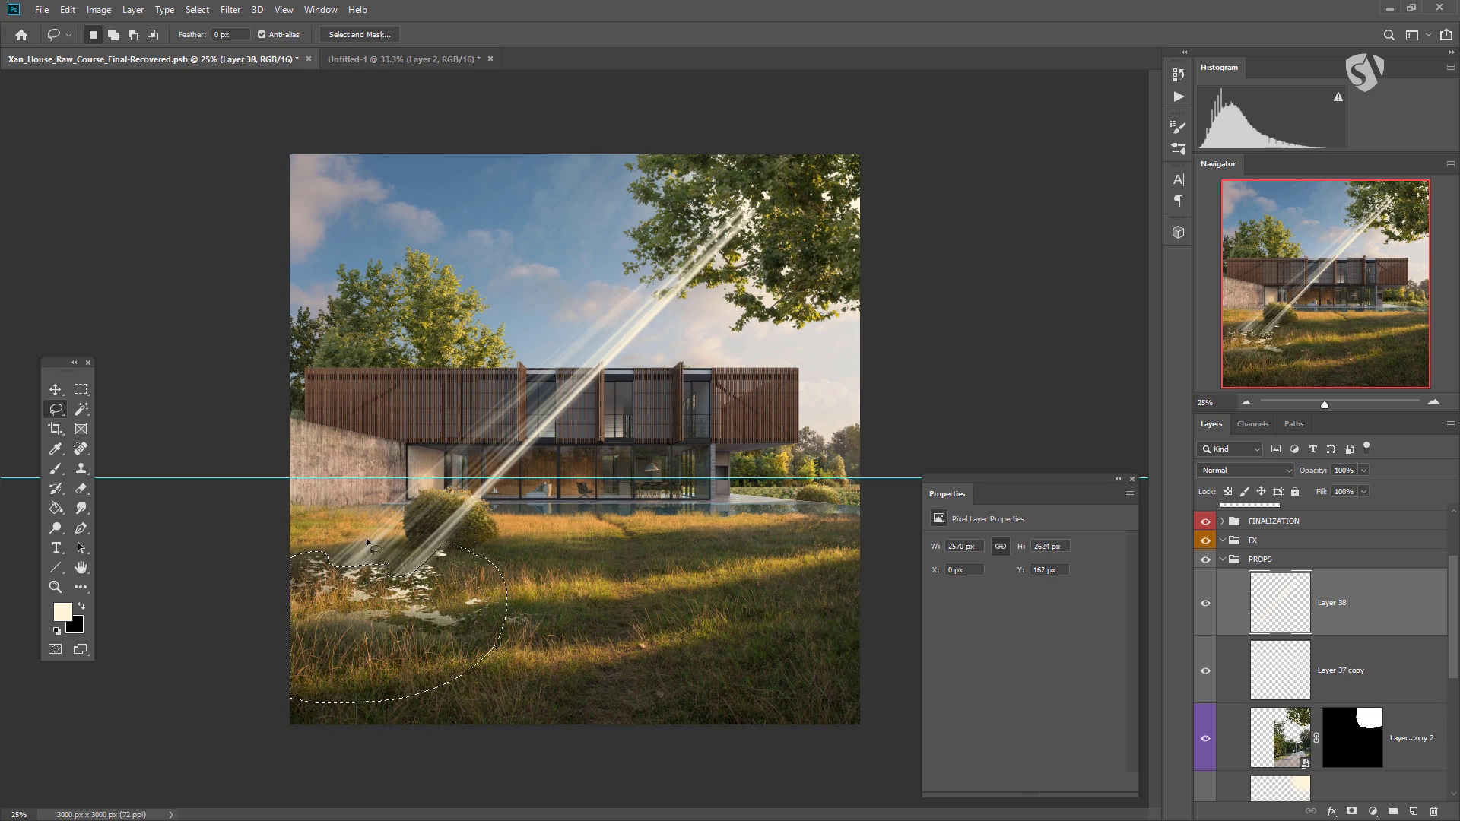
key(Delete)
key(ctrl+d)
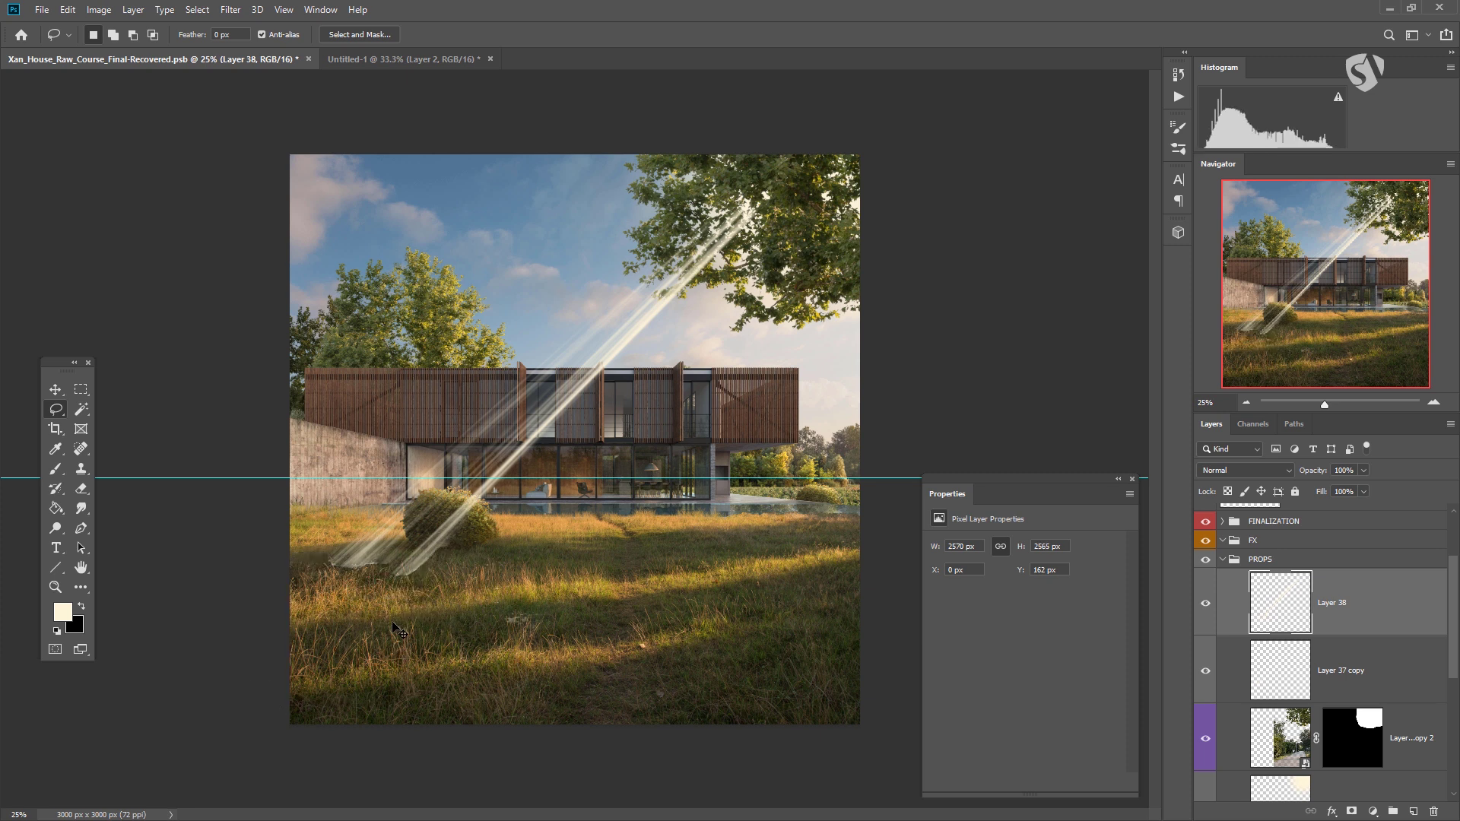
key(ctrl+v)
click(54, 389)
drag(529, 431, 497, 659)
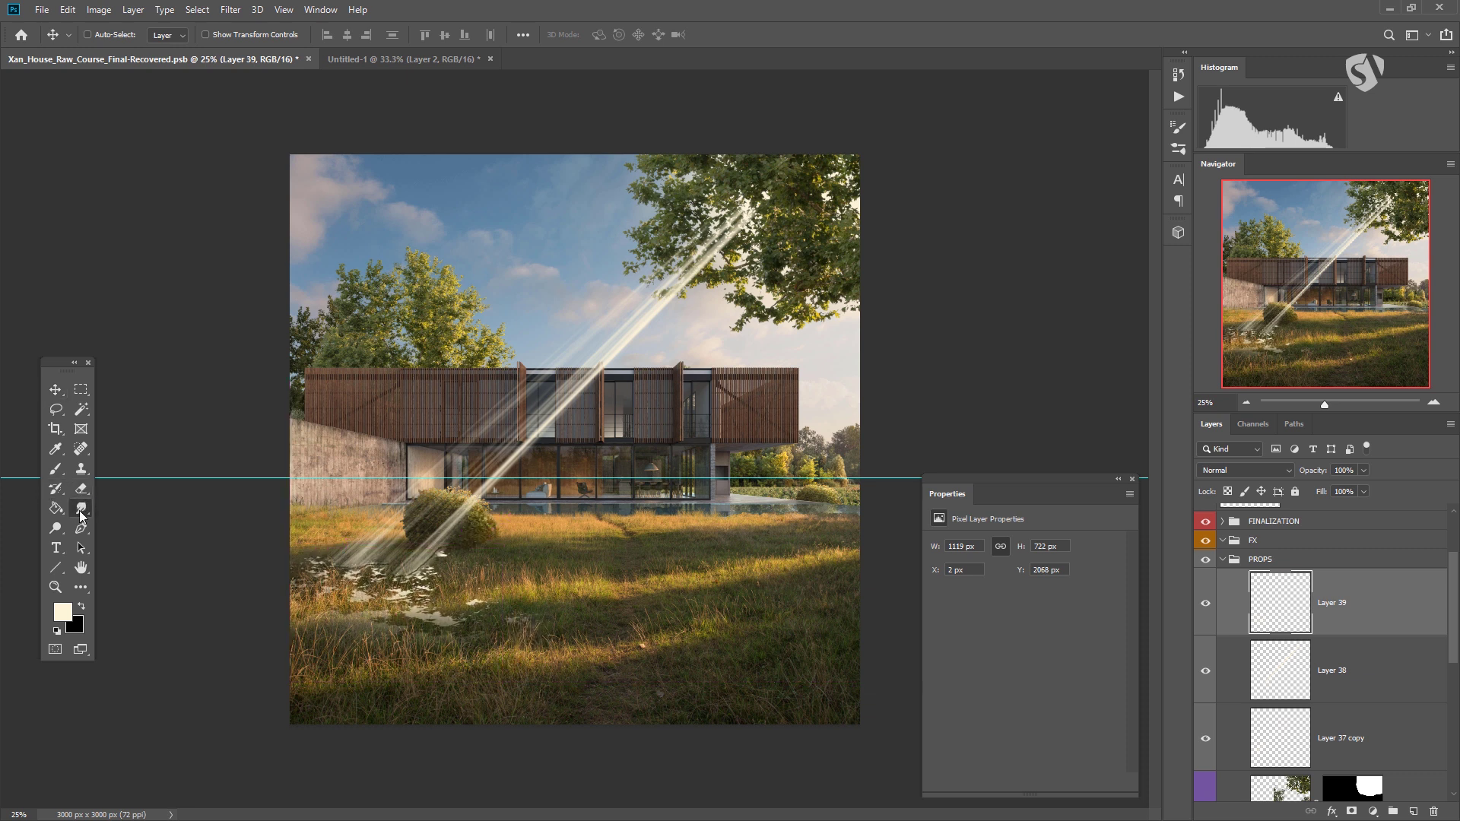
- Smudge a further 187 px ray on the newest patch layer, running from beside the bush up to the branches
click(81, 510)
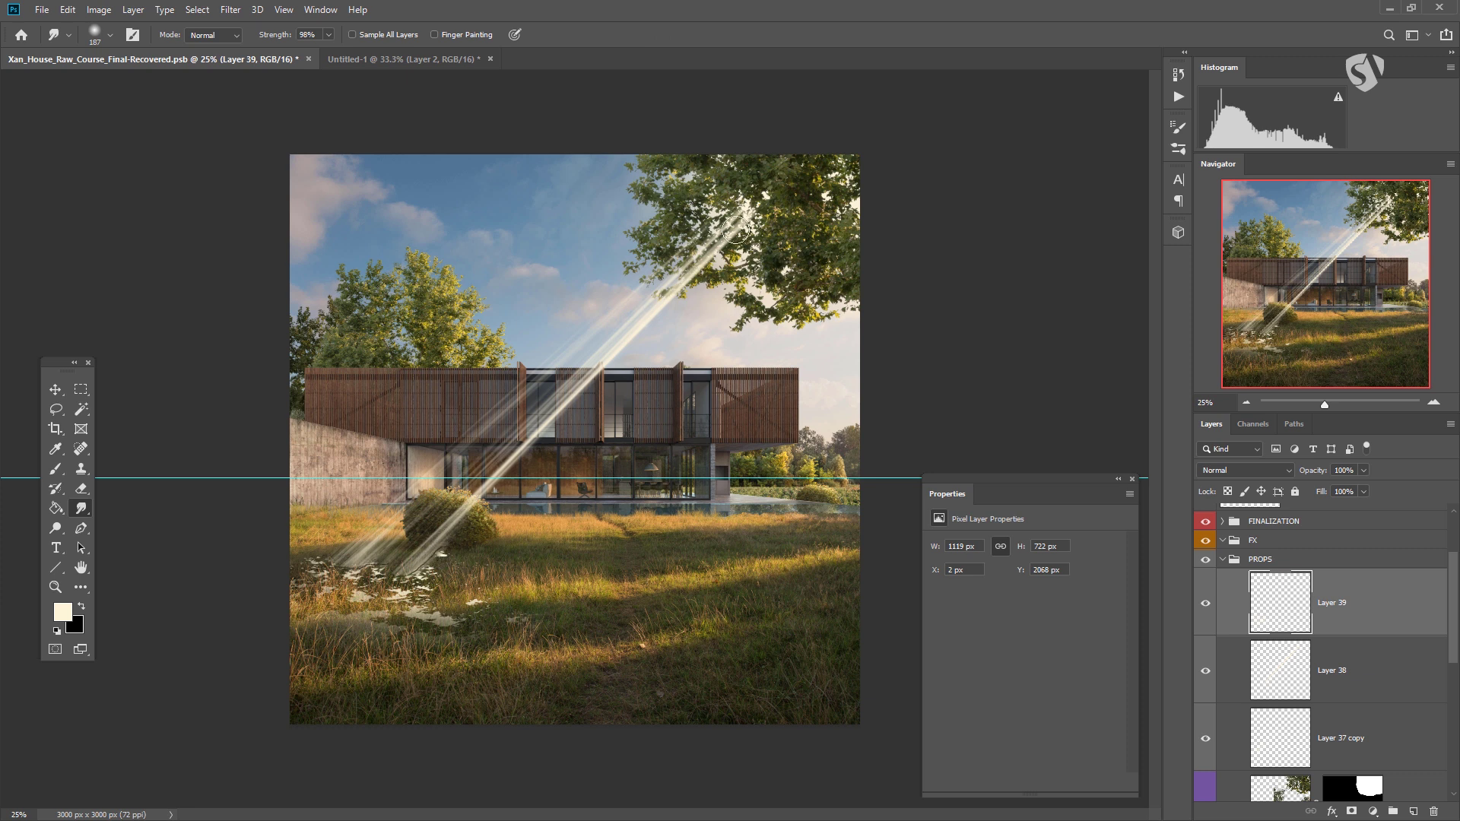
drag(443, 554, 463, 534)
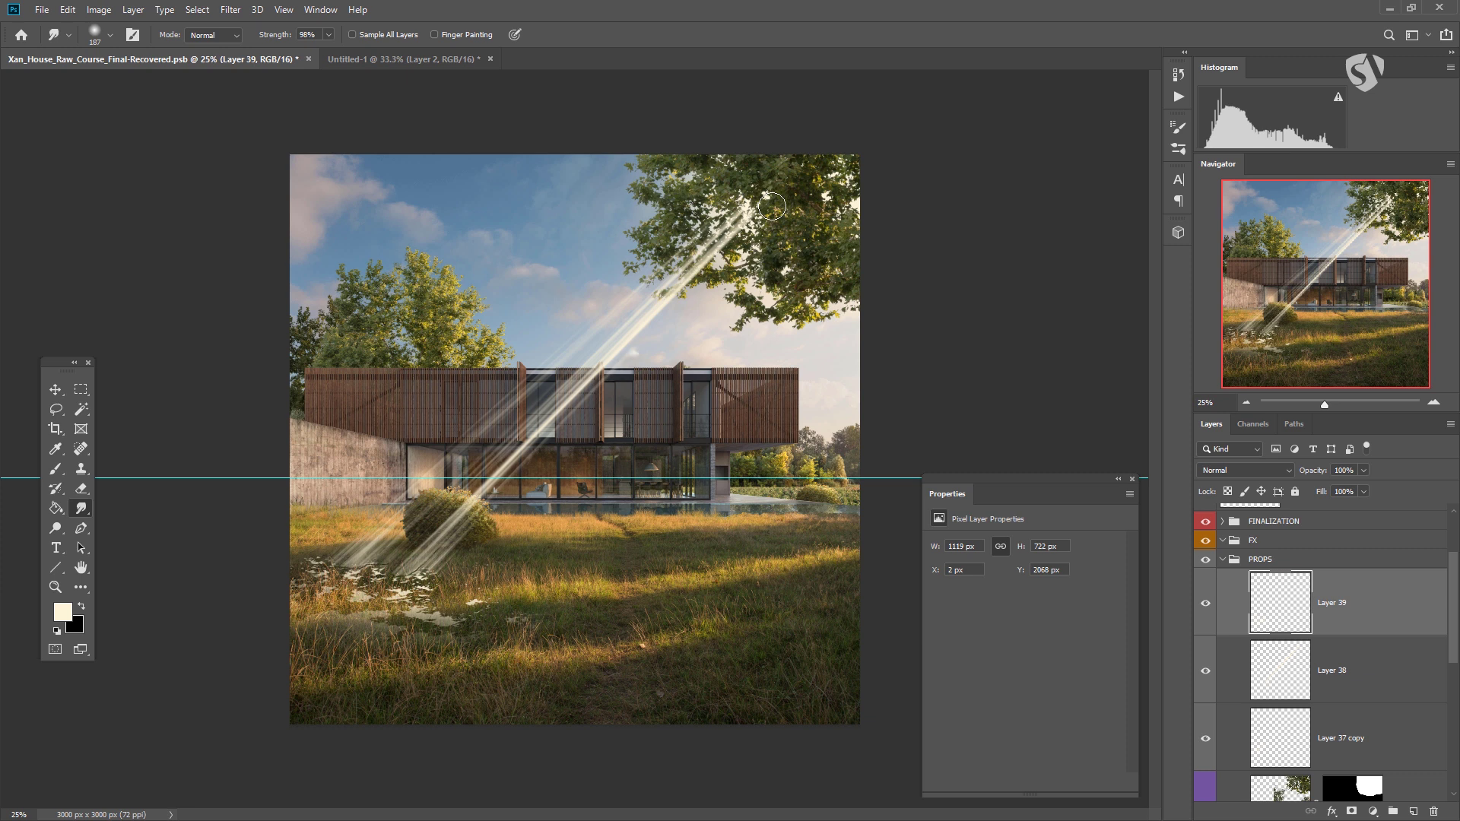
drag(771, 205, 753, 222)
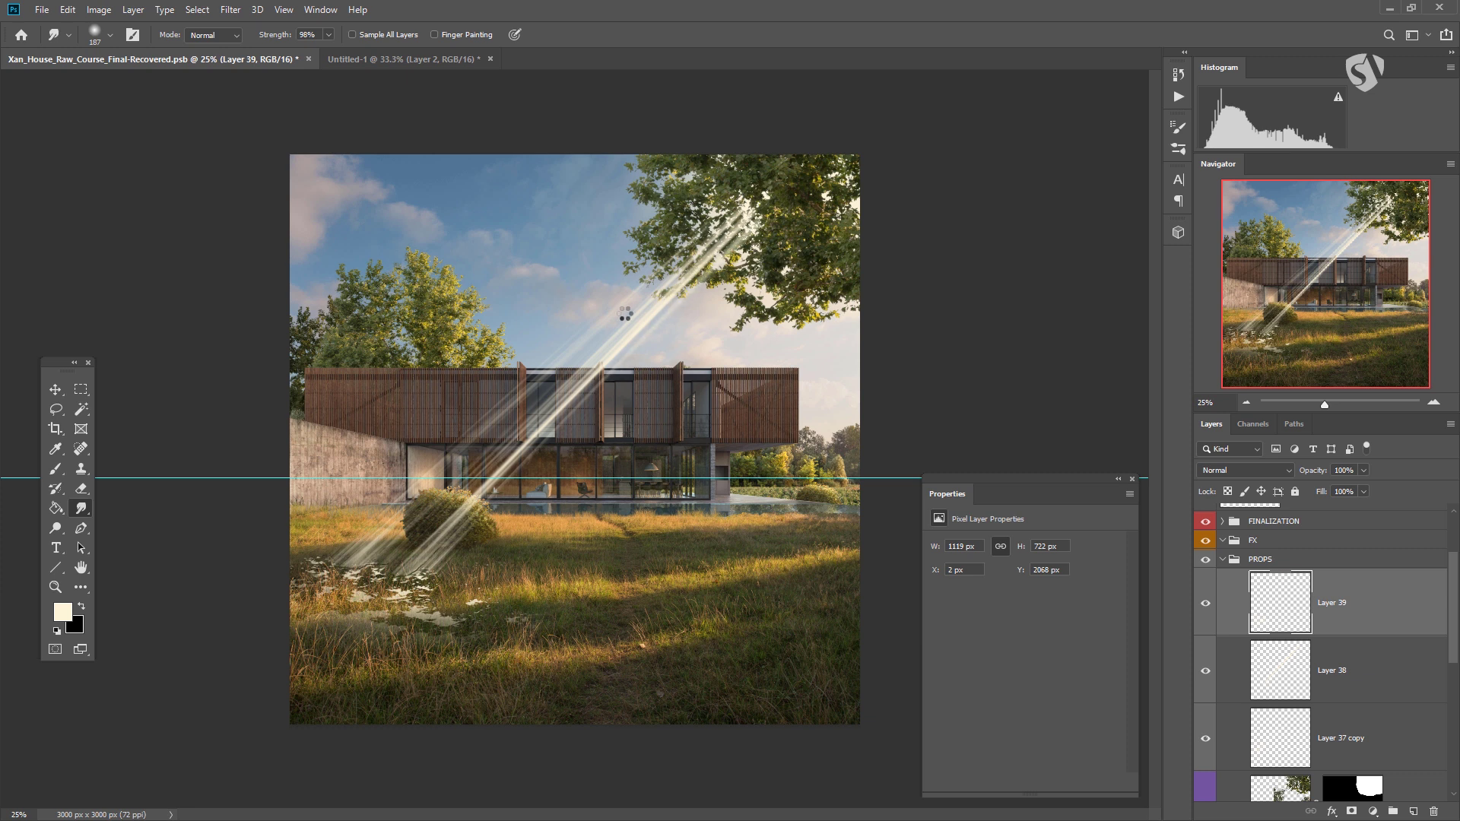
- Cut the grass patches from the third ray's layer onto a fresh layer and return them to the grass near the bush
click(56, 410)
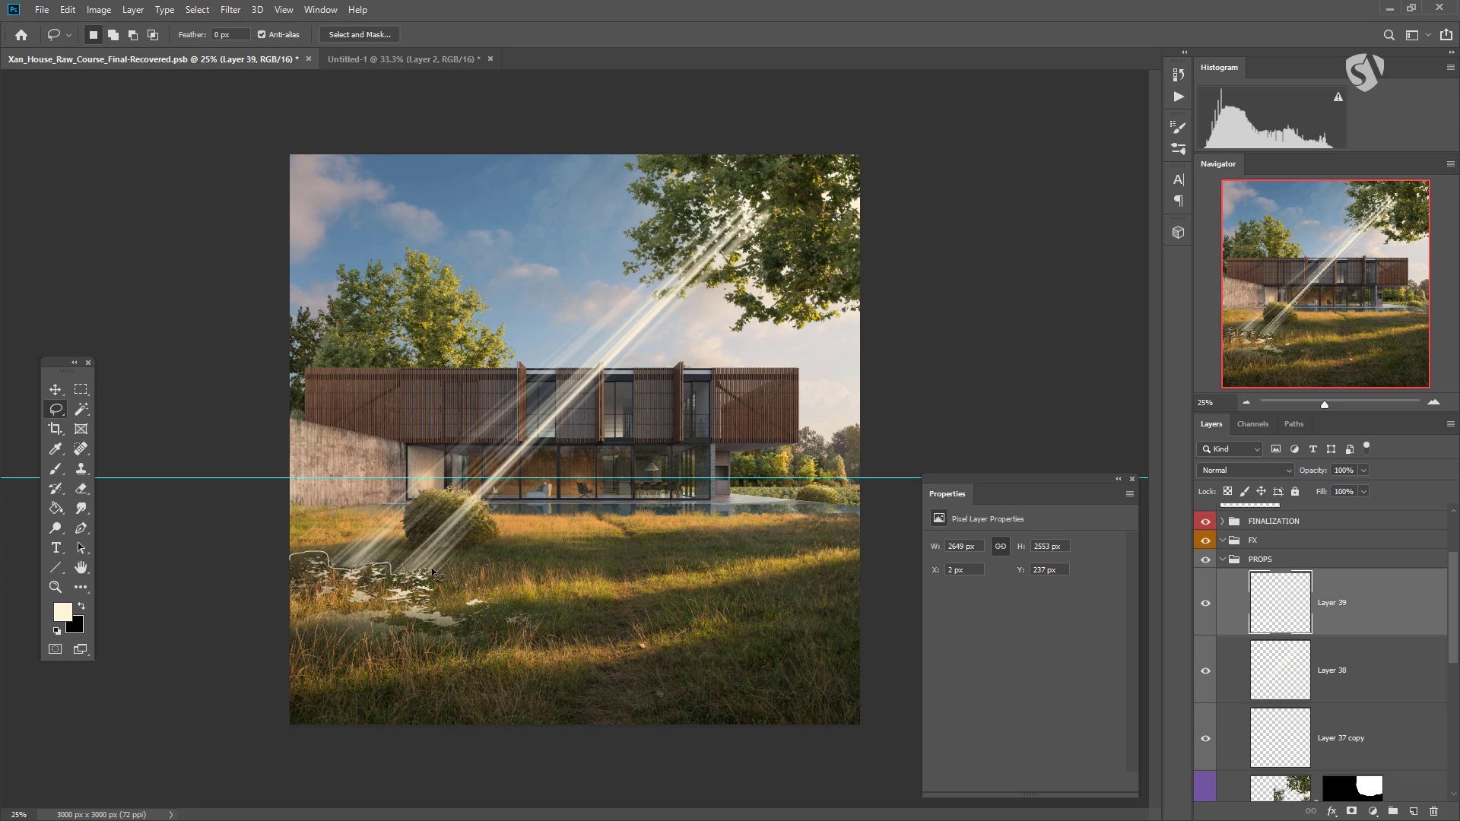
mouse_move(551, 615)
mouse_down()
mouse_move(508, 664)
mouse_move(326, 706)
mouse_move(248, 677)
mouse_up()
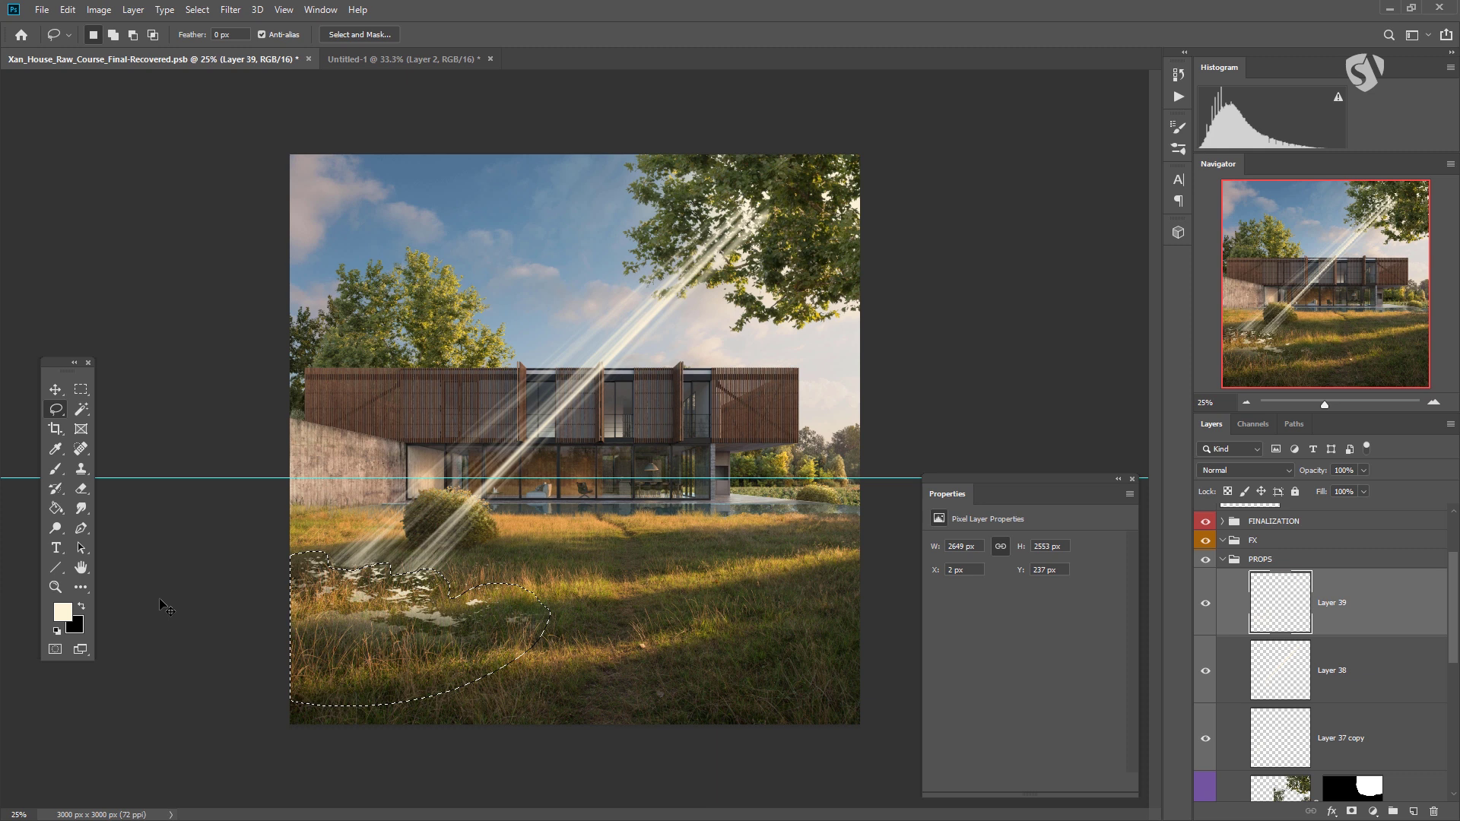
key(Delete)
key(ctrl+d)
key(ctrl+v)
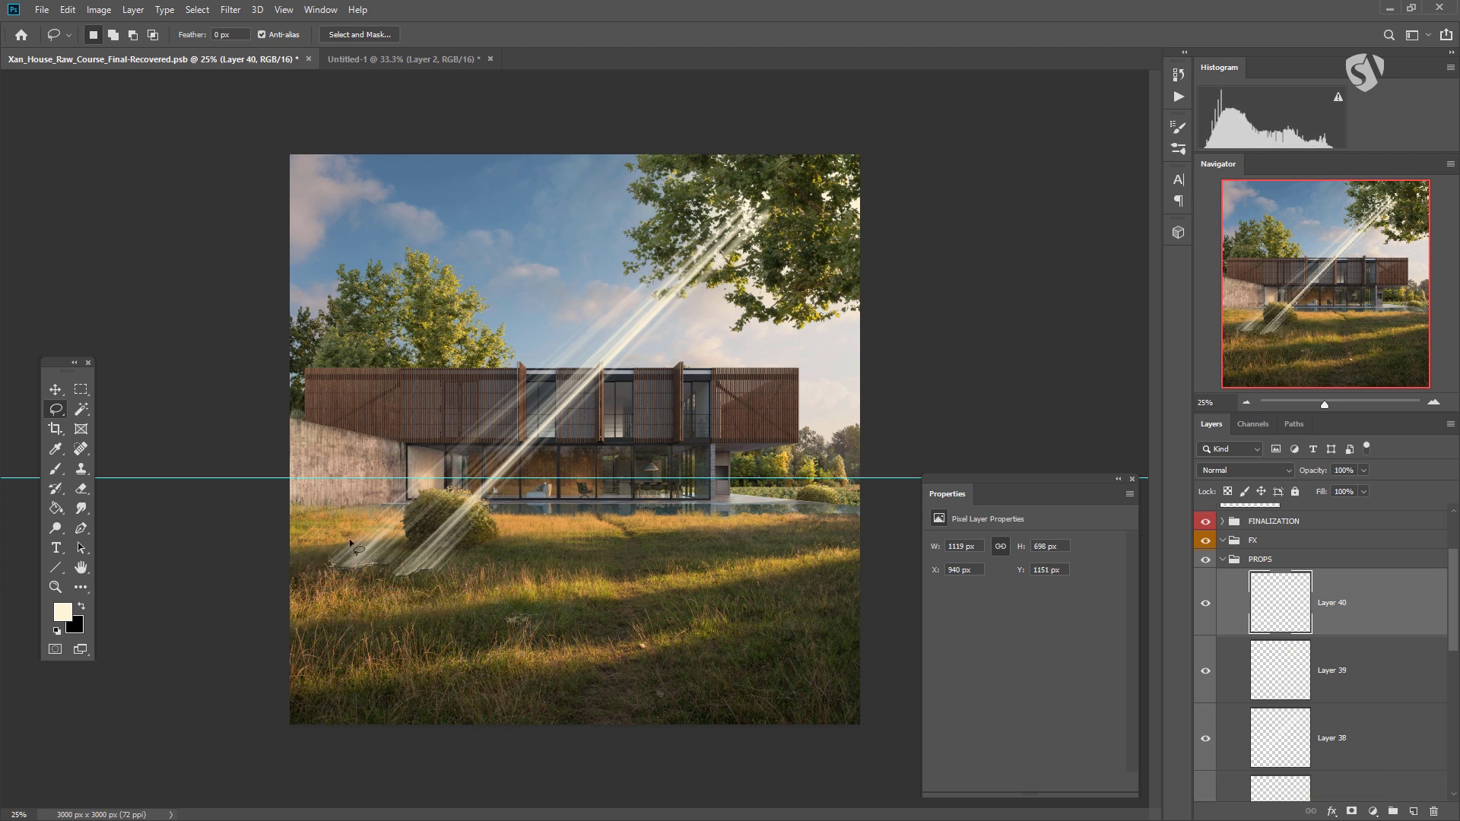
click(55, 389)
mouse_move(533, 403)
mouse_down()
mouse_move(486, 471)
mouse_move(340, 616)
mouse_move(349, 598)
mouse_up()
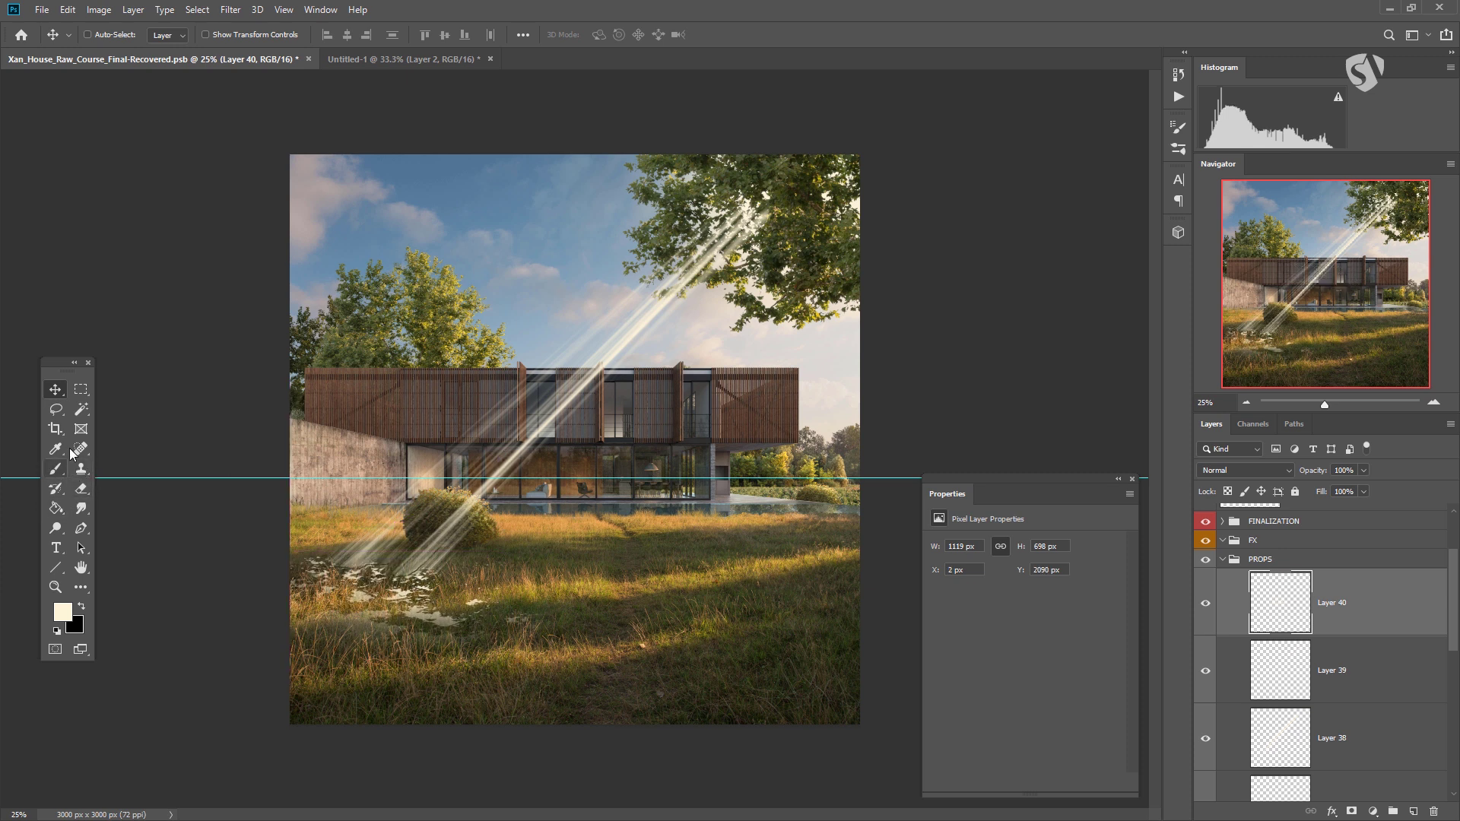
- Smudge the newest layer's grass patches up toward the branches as broad, faint rays with a 475 px brush at 98% strength
click(82, 508)
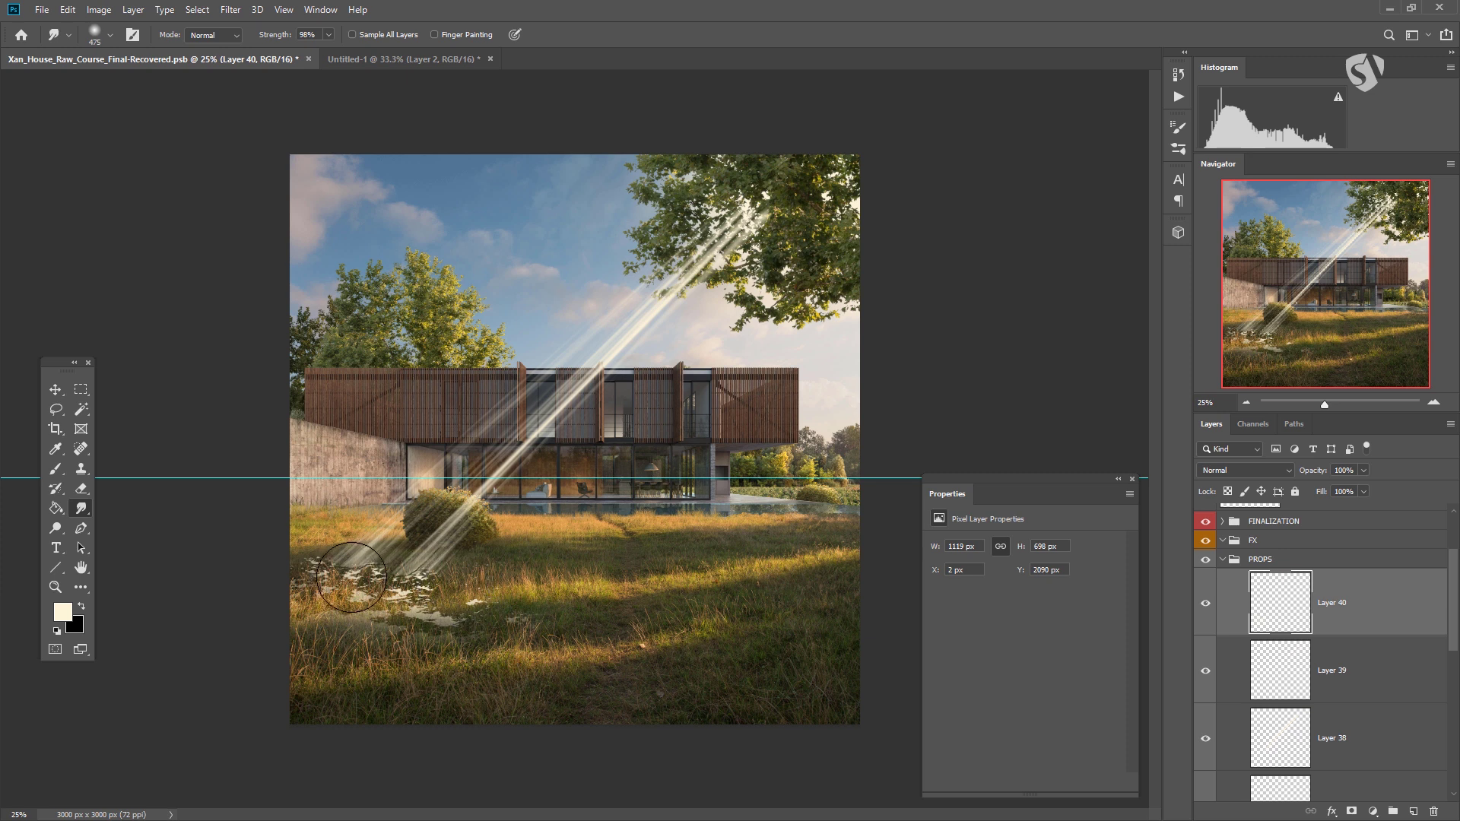
mouse_move(346, 579)
mouse_down()
mouse_move(380, 582)
mouse_move(373, 570)
mouse_move(563, 380)
mouse_move(598, 378)
mouse_up()
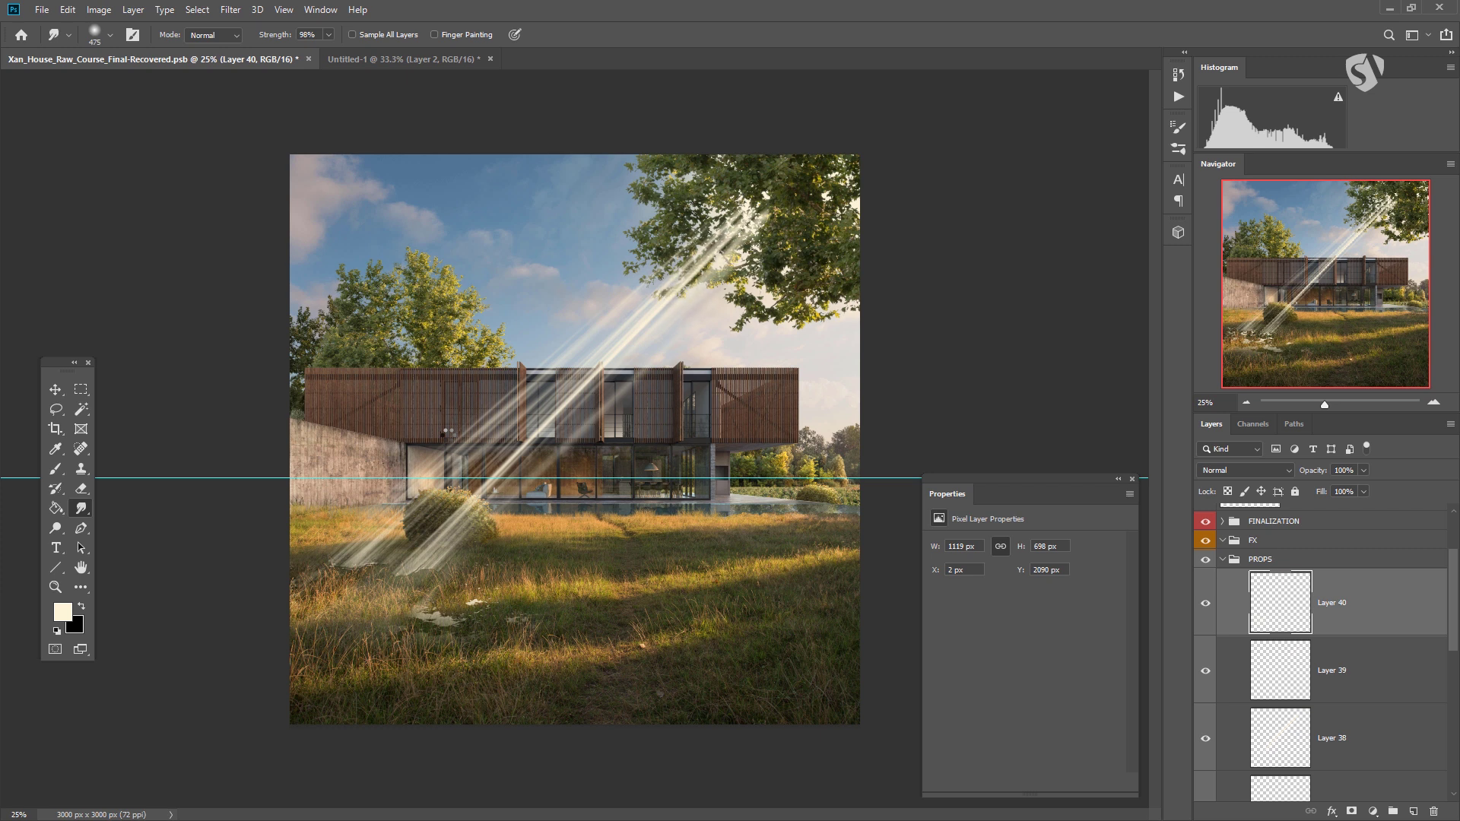
- Finish smudging the Layer 40 ray, cut its remaining grass patches onto a new layer and place them just beside the bush
drag(761, 245, 769, 209)
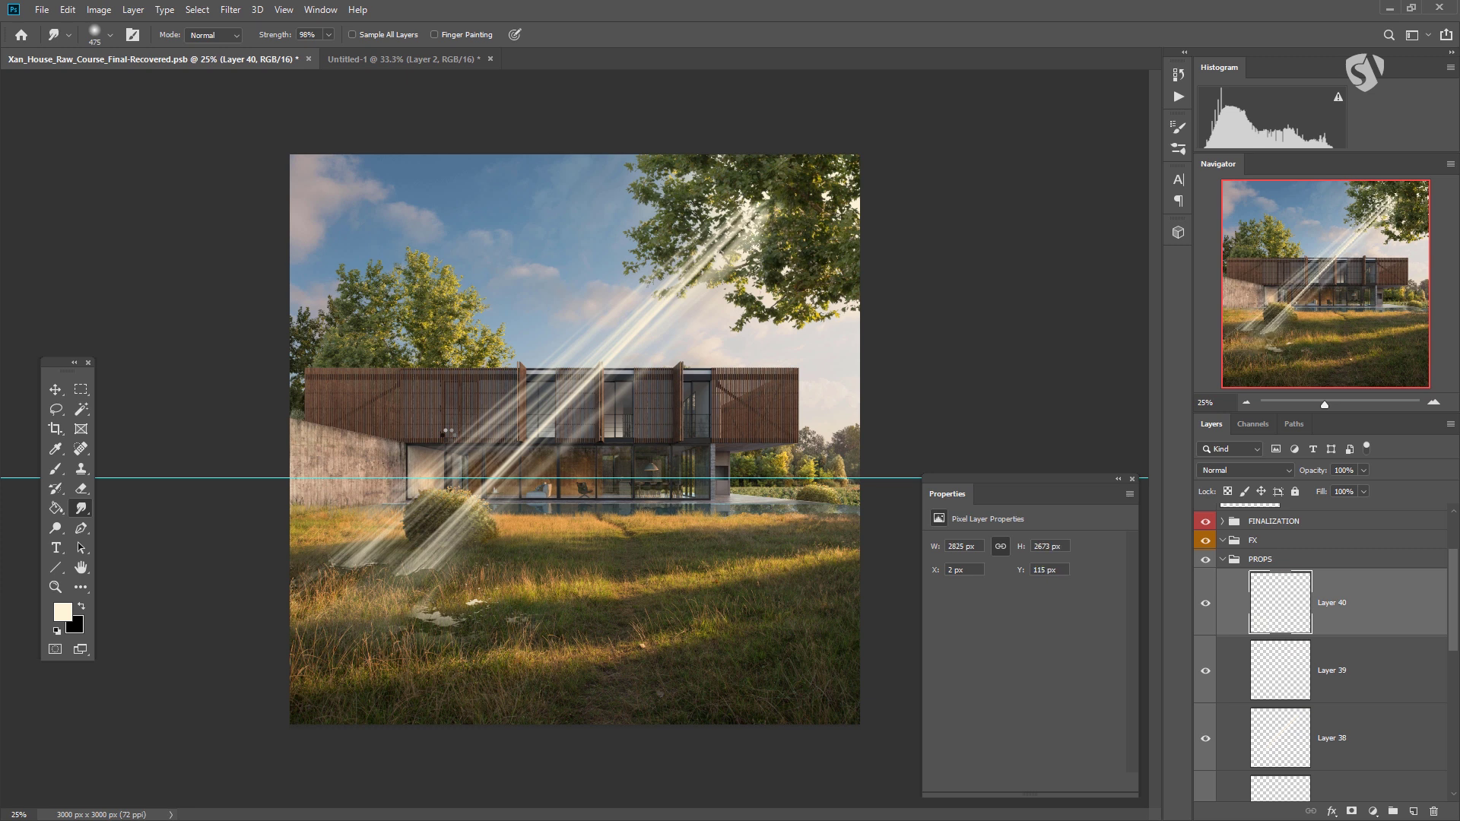
click(56, 408)
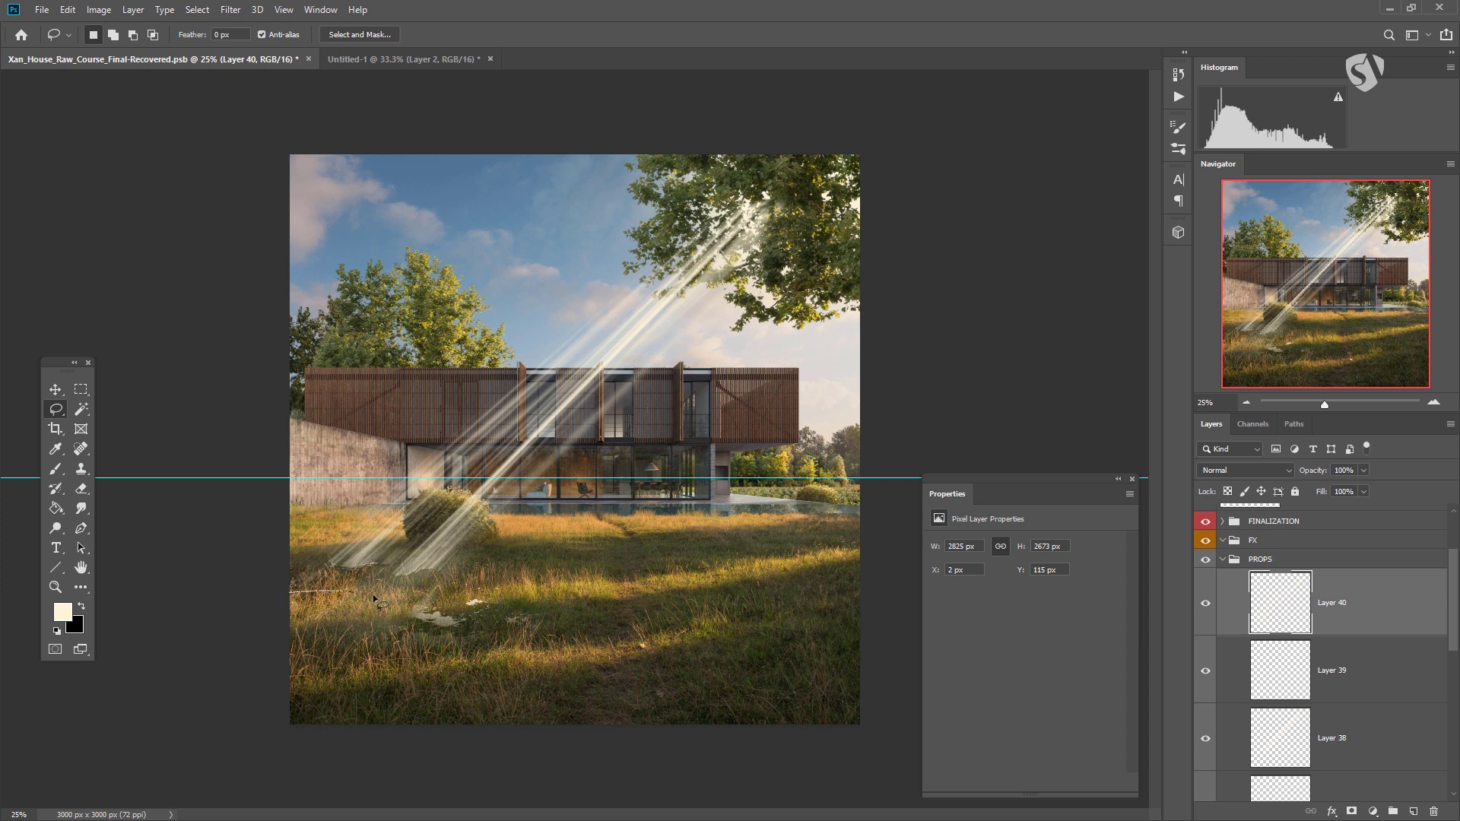
mouse_move(567, 641)
mouse_down()
mouse_move(272, 670)
mouse_move(291, 592)
mouse_up()
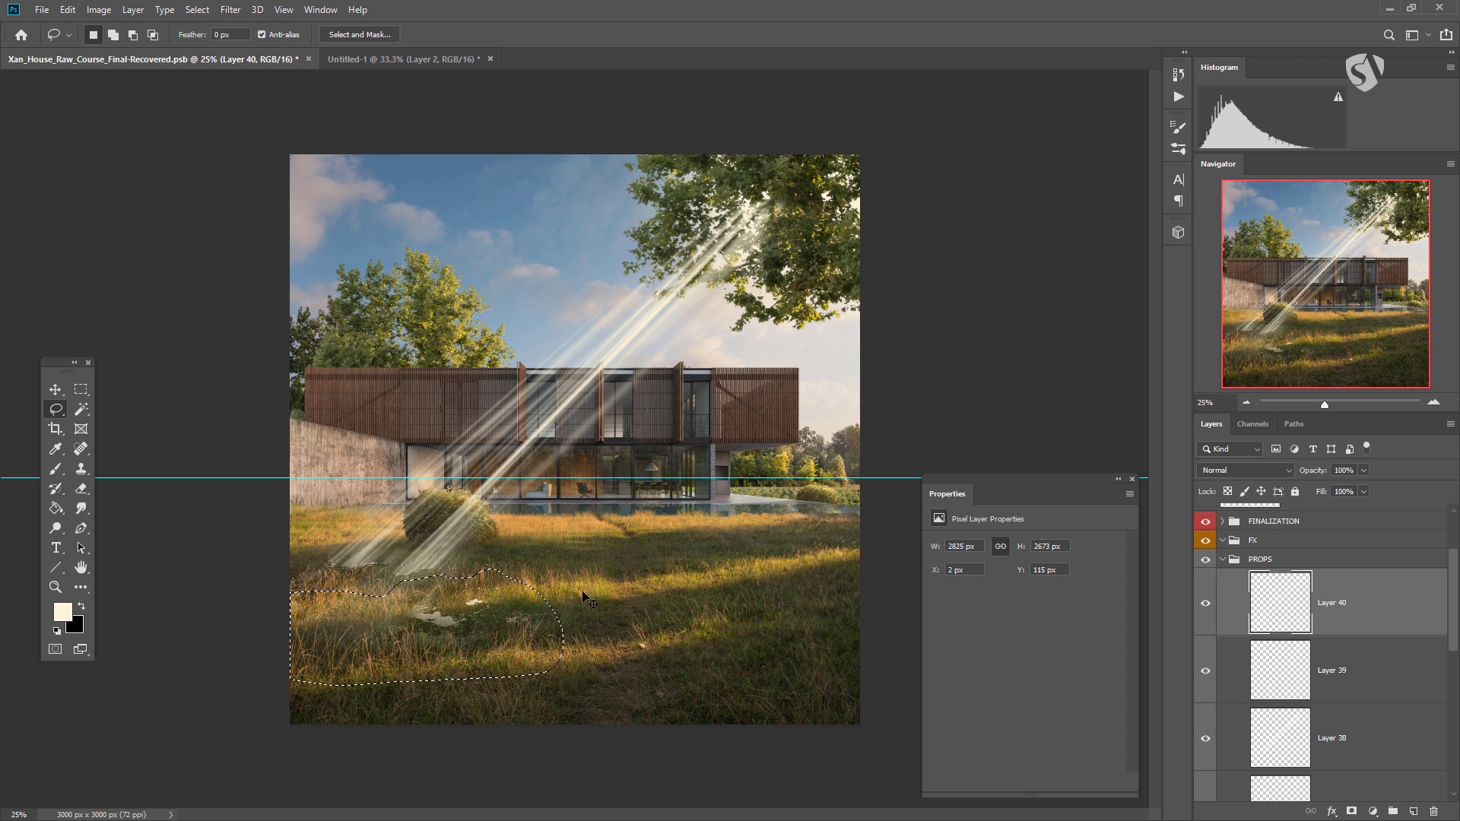
key(Delete)
key(ctrl+d)
key(ctrl+v)
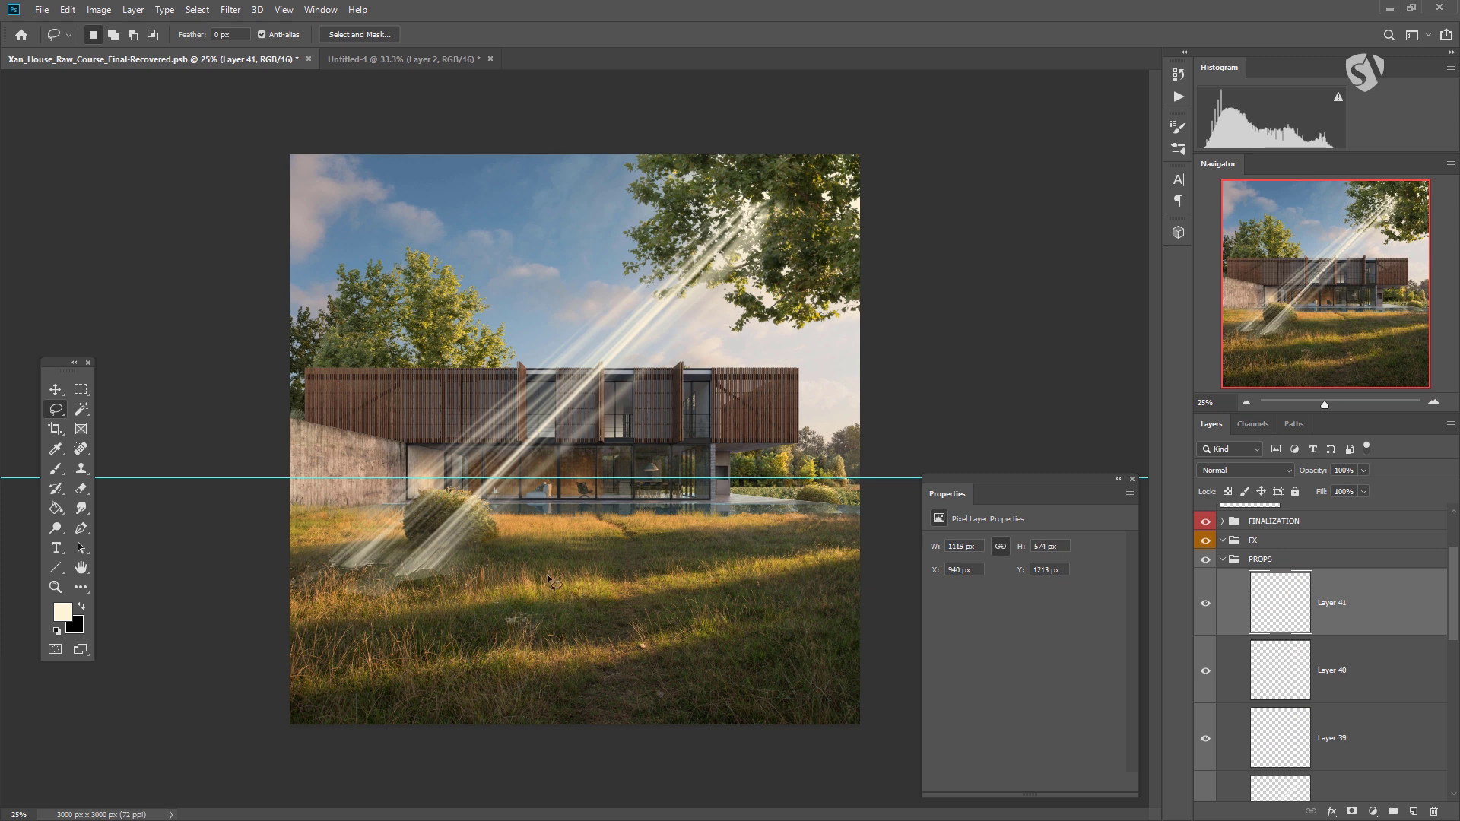
click(54, 389)
drag(639, 473, 487, 613)
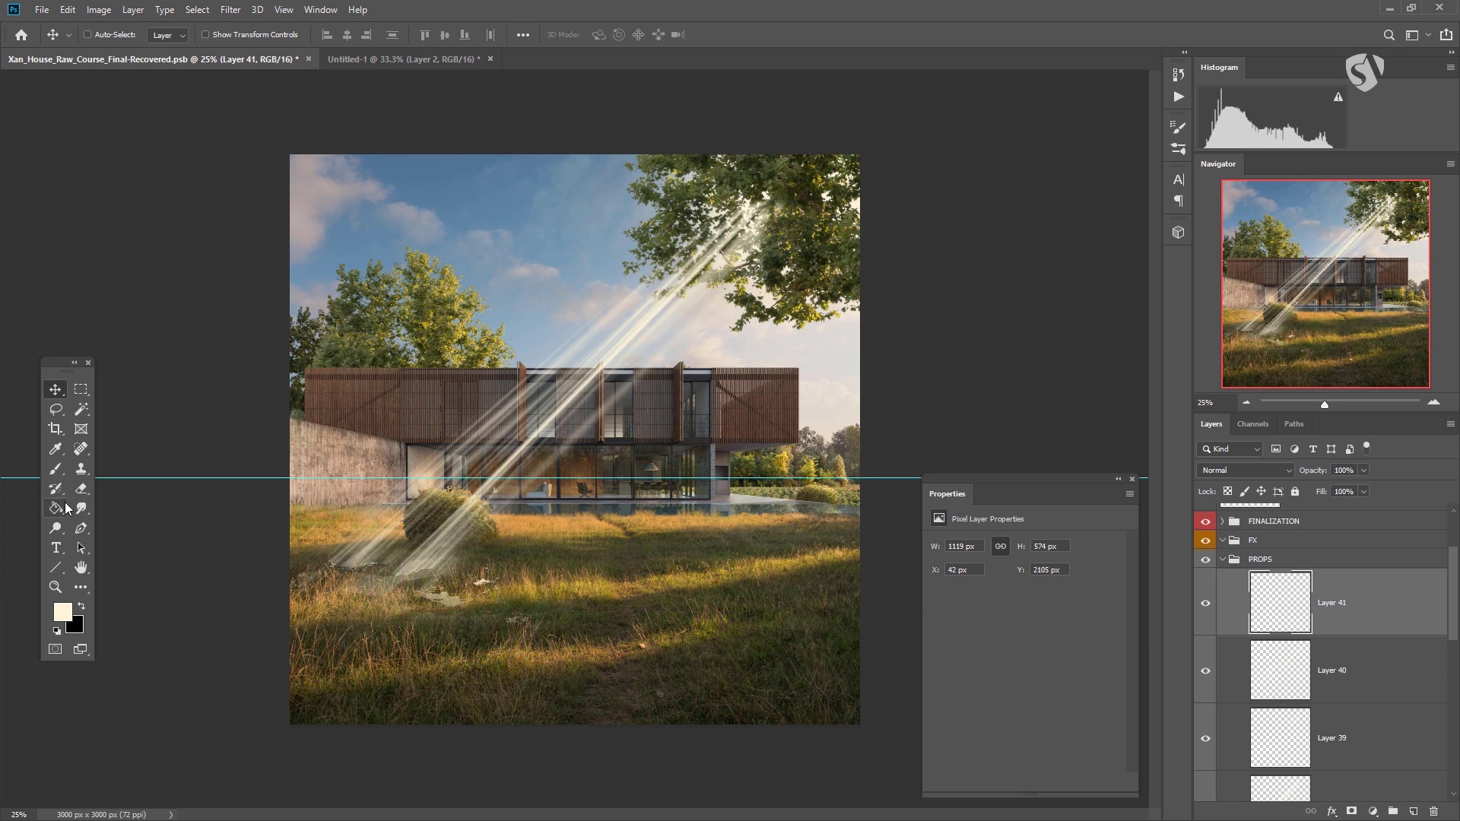
- Smudge the Layer 41 patches up to the branches with a 475 px brush at 98% strength and shift the ray down and right
click(81, 508)
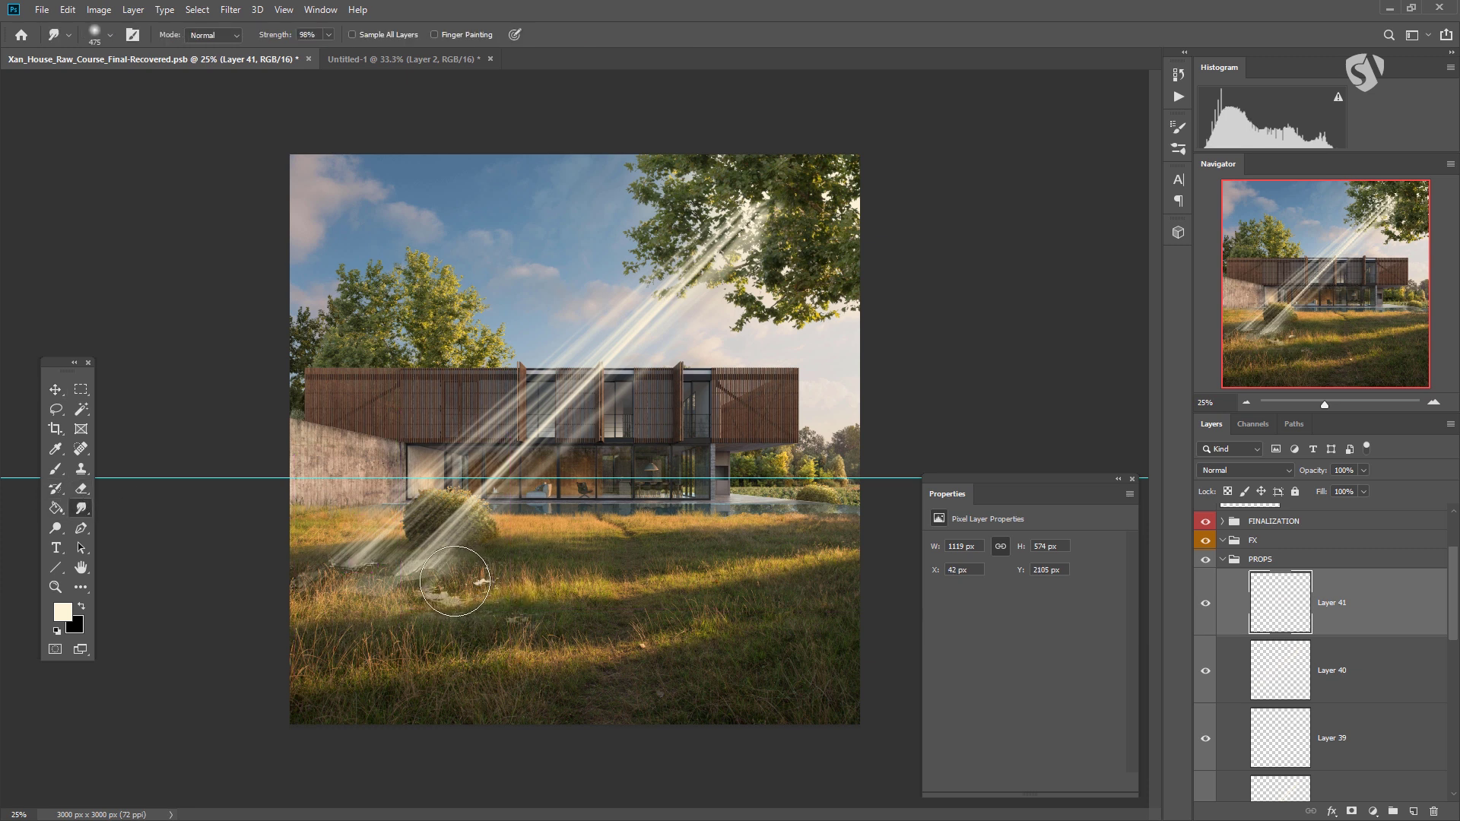
mouse_move(441, 597)
mouse_down()
mouse_move(514, 552)
mouse_move(675, 363)
mouse_up()
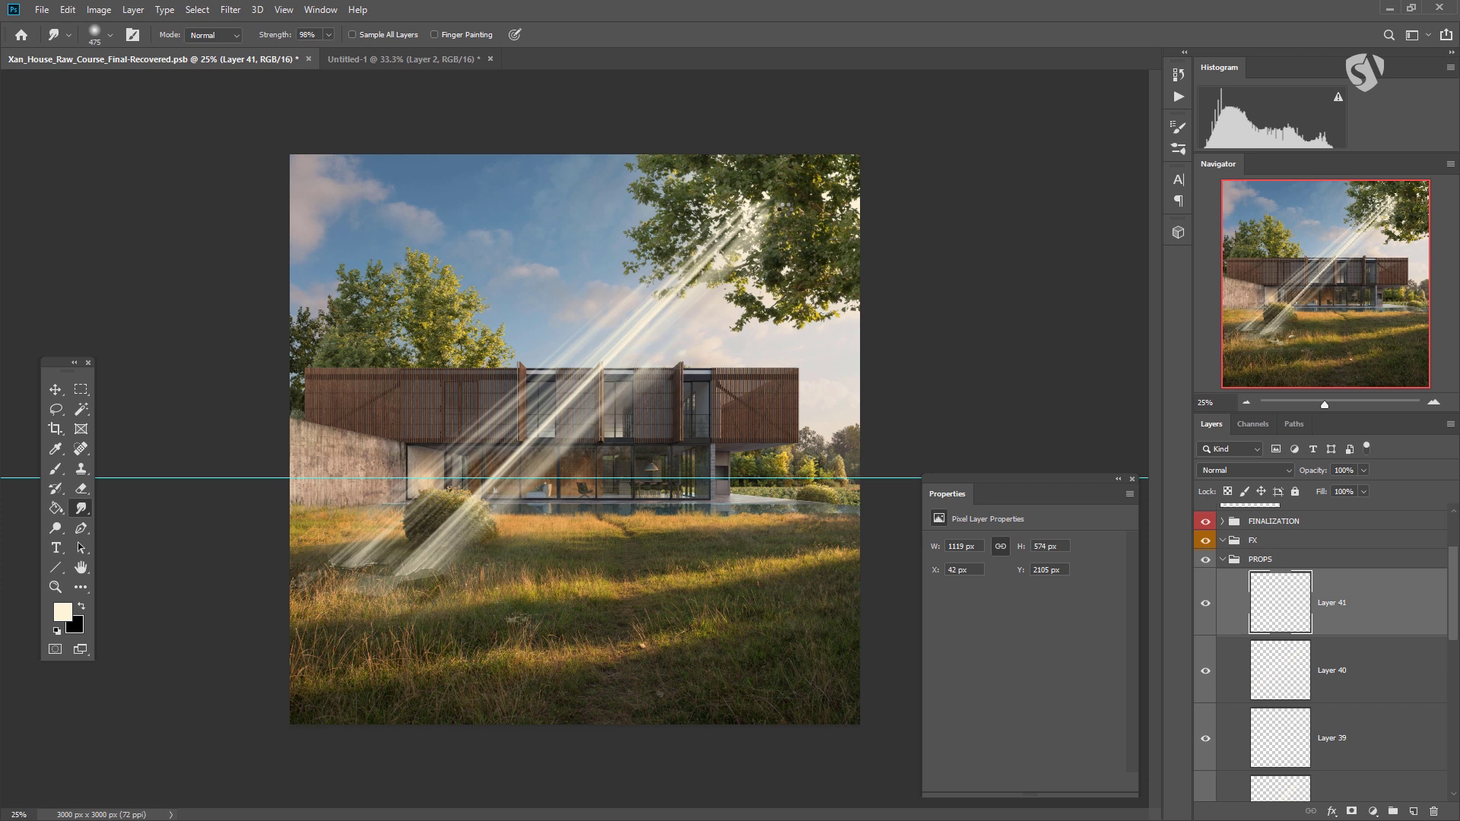
key(v)
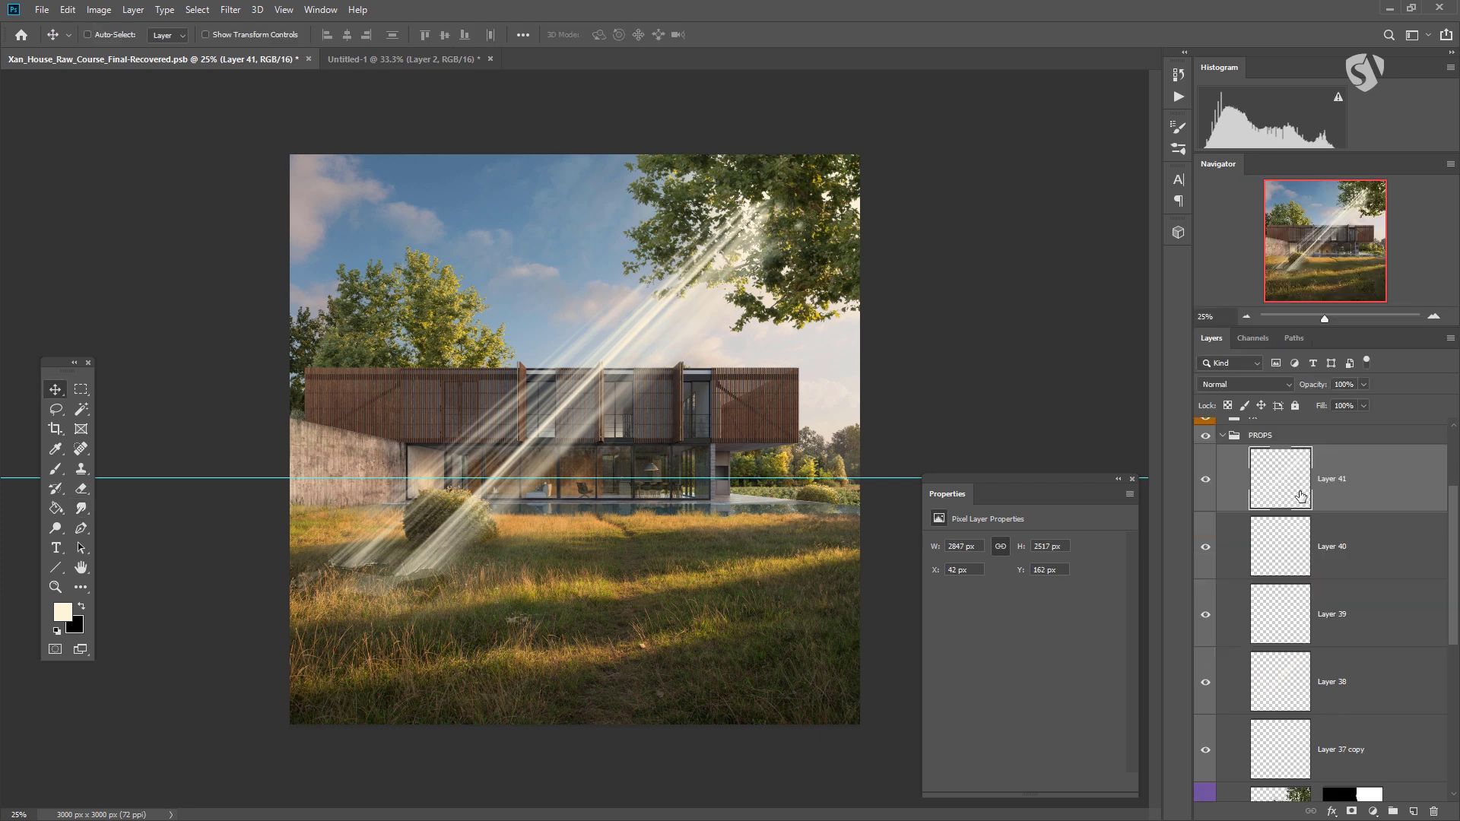
mouse_move(582, 432)
mouse_down()
mouse_move(620, 452)
mouse_move(555, 427)
mouse_move(601, 449)
mouse_up()
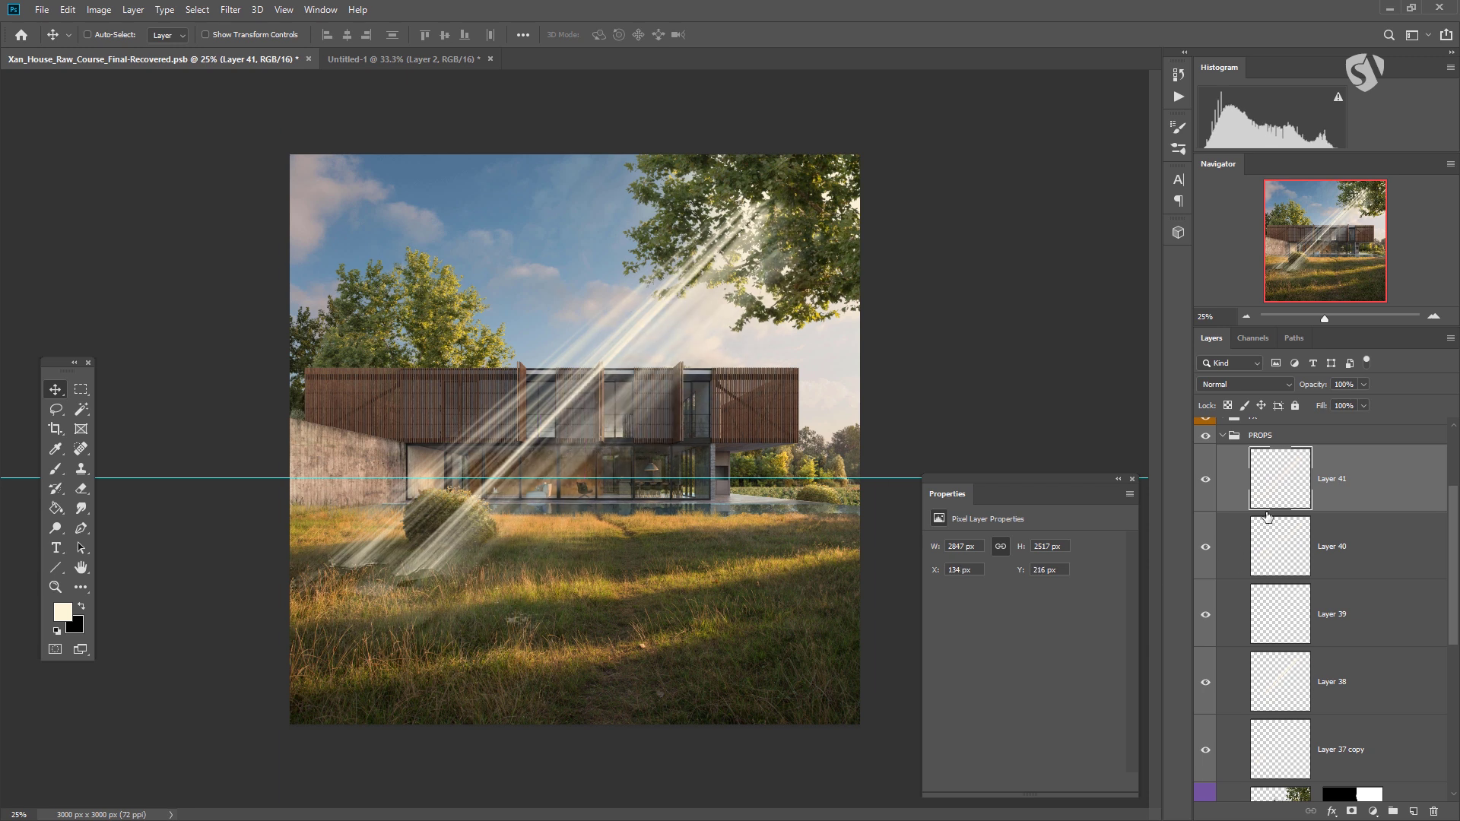
- Move the Layer 40 ray down and right over the lawn and rotate it to a steeper angle
click(1402, 573)
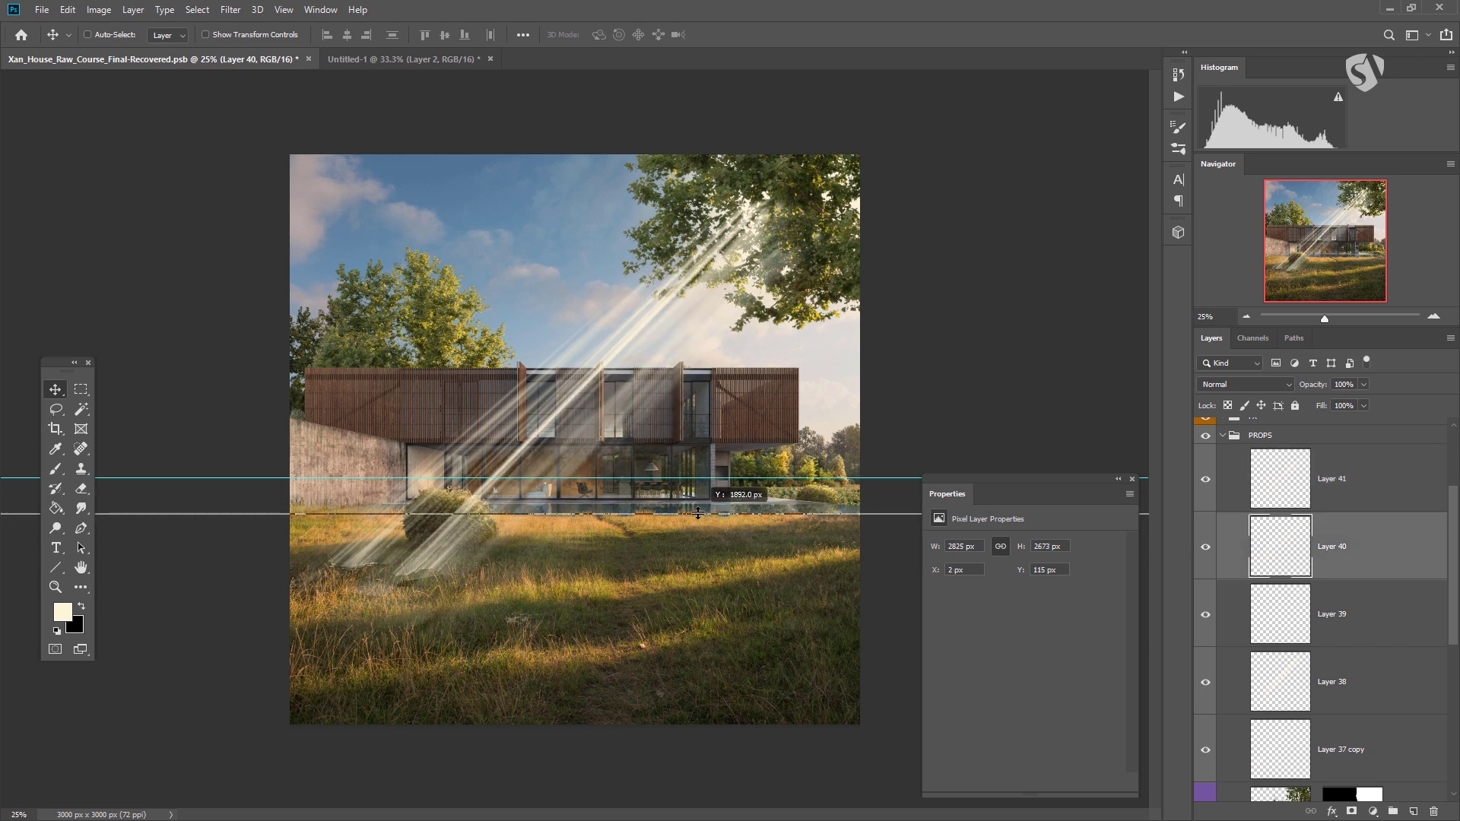
drag(699, 362, 726, 393)
key(ctrl+t)
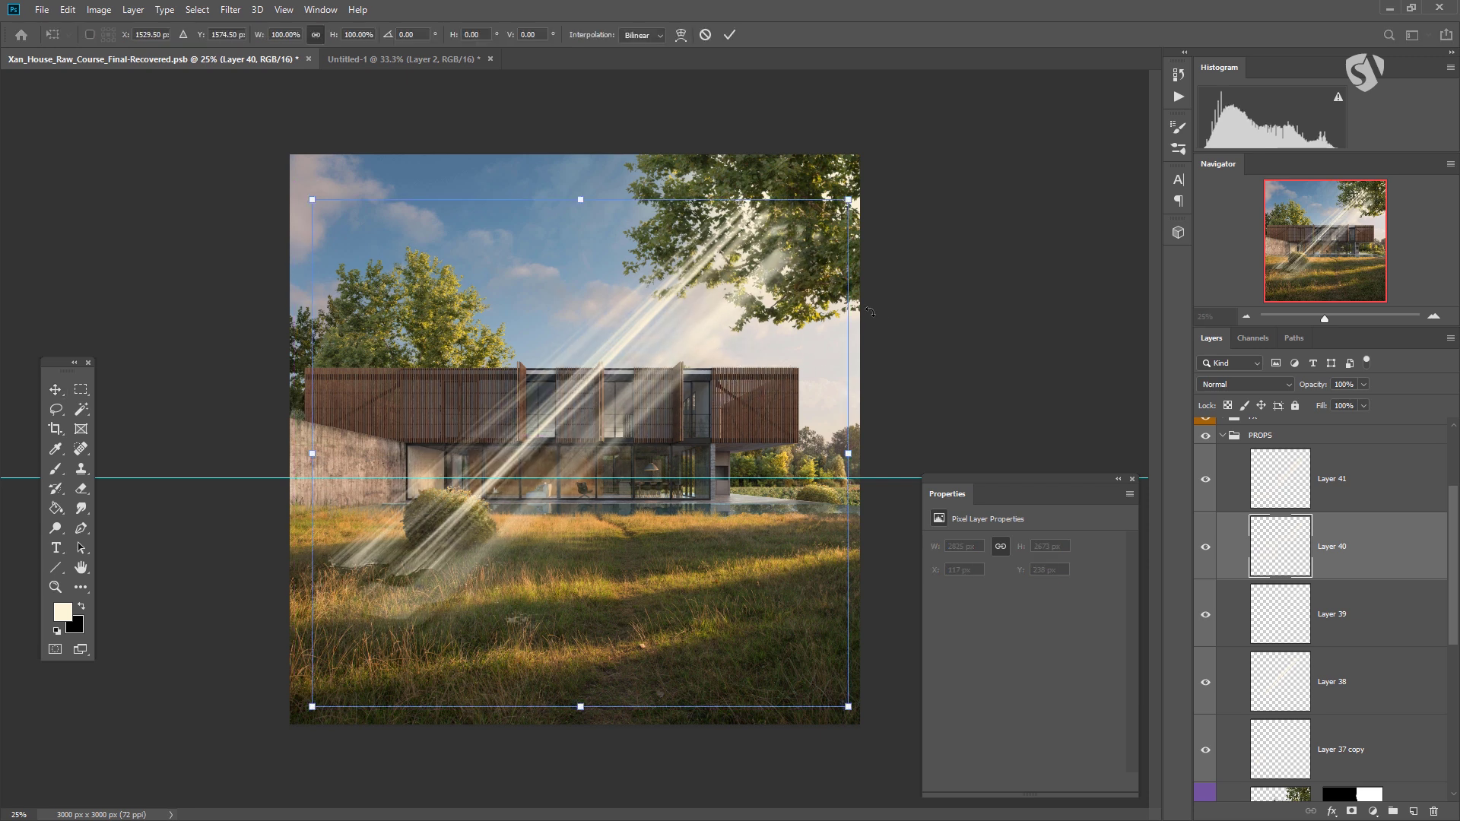
mouse_move(856, 309)
mouse_down()
mouse_move(850, 296)
mouse_move(848, 312)
mouse_up()
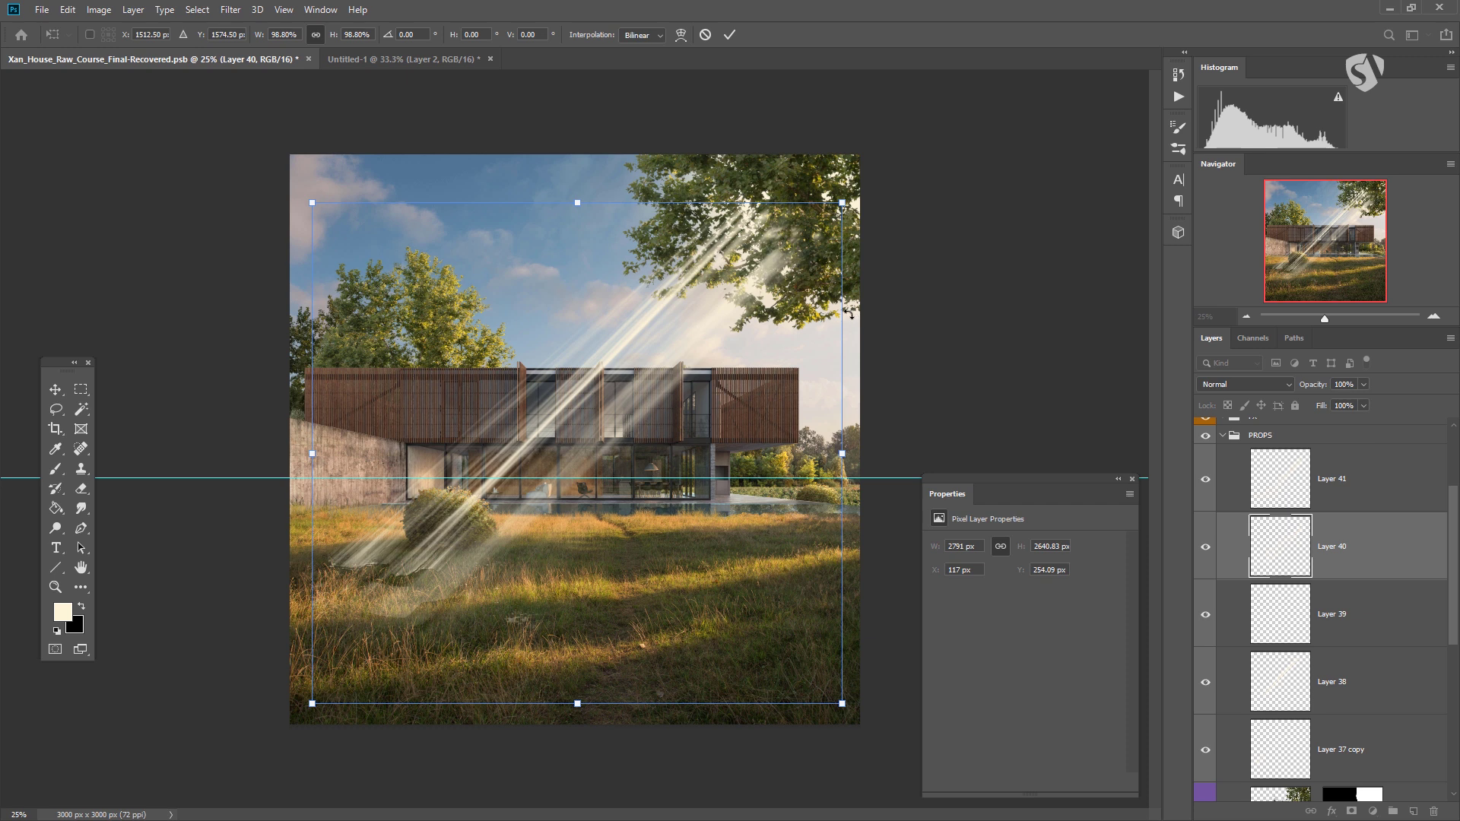
drag(811, 178, 751, 179)
drag(747, 284, 776, 291)
key(Return)
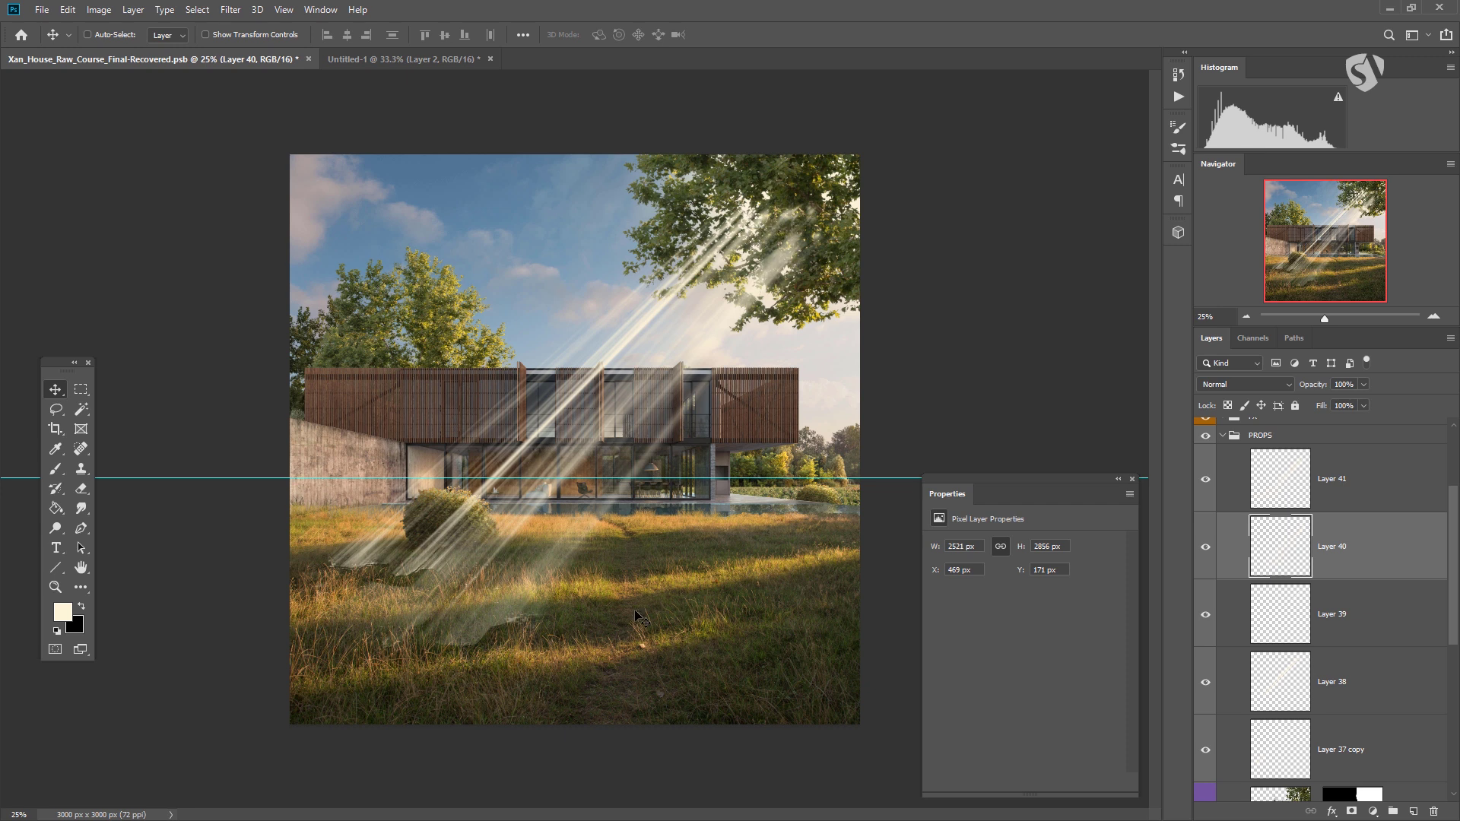
- Rotate the Layer 39 ray about 6.18° to a flatter angle and reposition it below the branches
click(1266, 629)
key(ctrl+t)
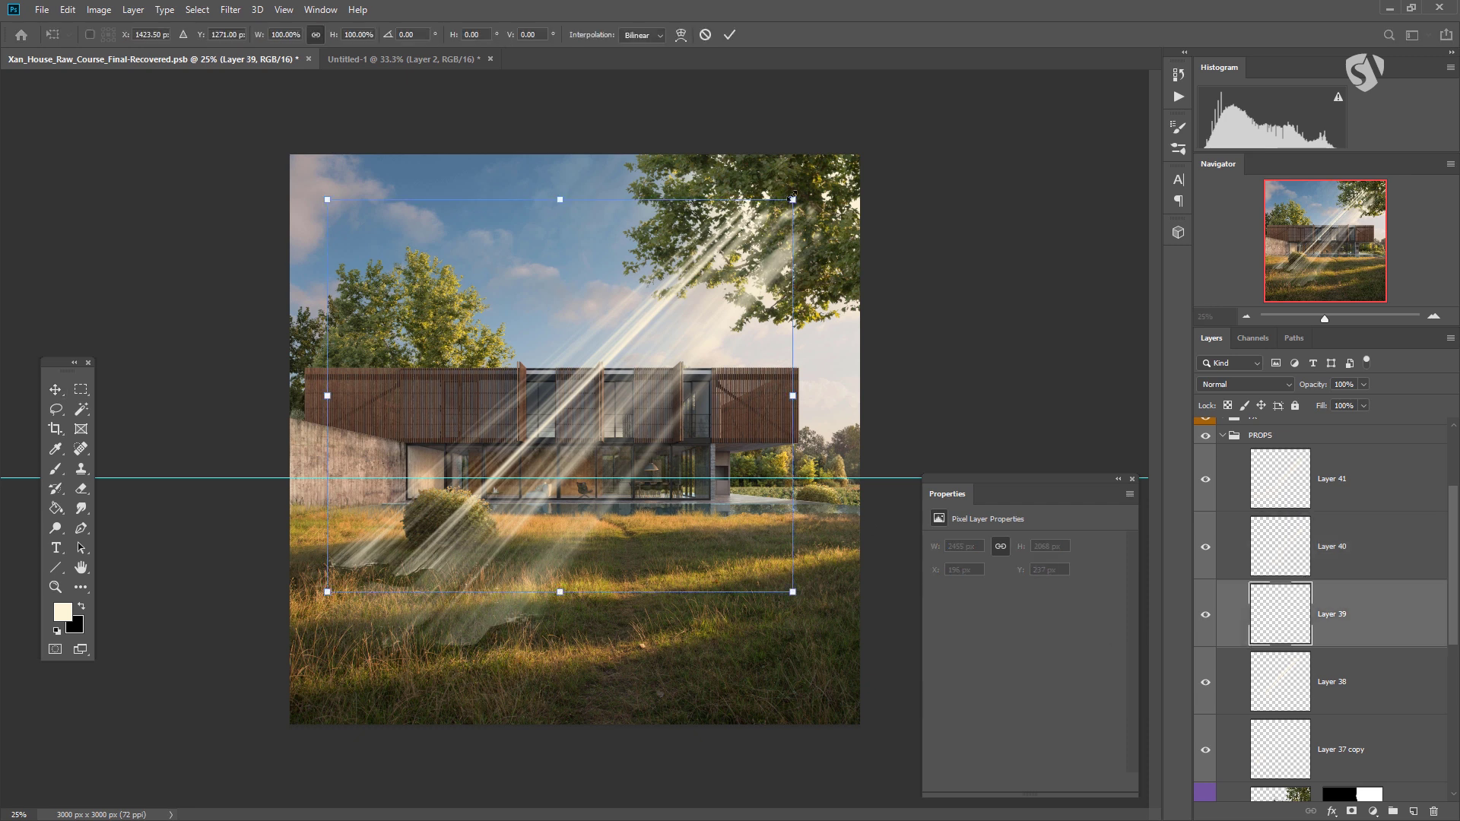
mouse_move(730, 175)
mouse_down()
mouse_move(763, 158)
mouse_move(764, 197)
mouse_move(716, 169)
mouse_move(726, 187)
mouse_up()
drag(694, 250, 681, 248)
drag(765, 203, 761, 192)
drag(660, 278, 667, 279)
key(Return)
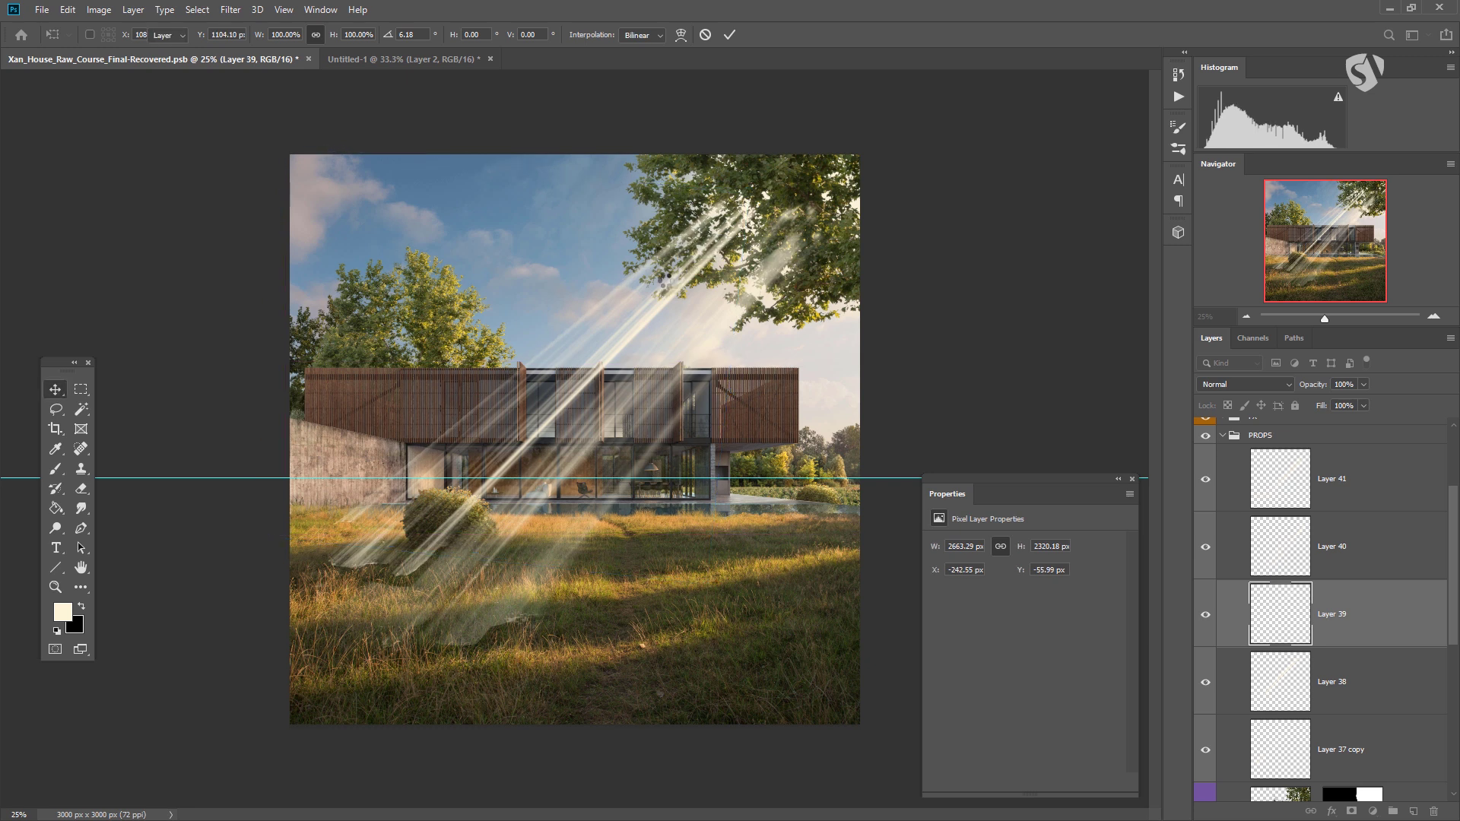
- Distort the Layer 38 ray, pulling its lower-right corner up to the branches and its lower-left corner beyond the canvas
click(1281, 677)
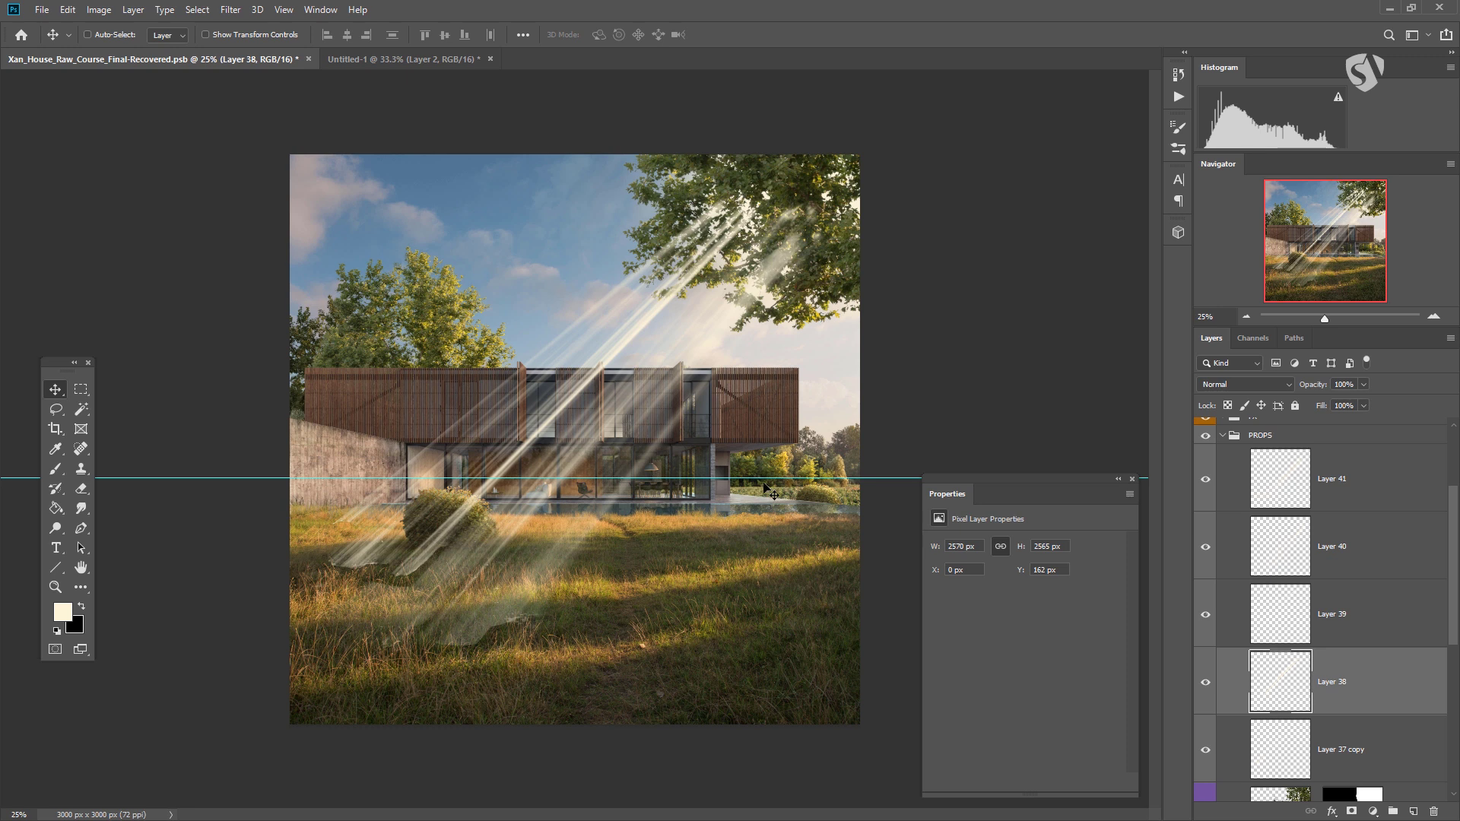
key(ctrl+t)
drag(810, 483, 820, 477)
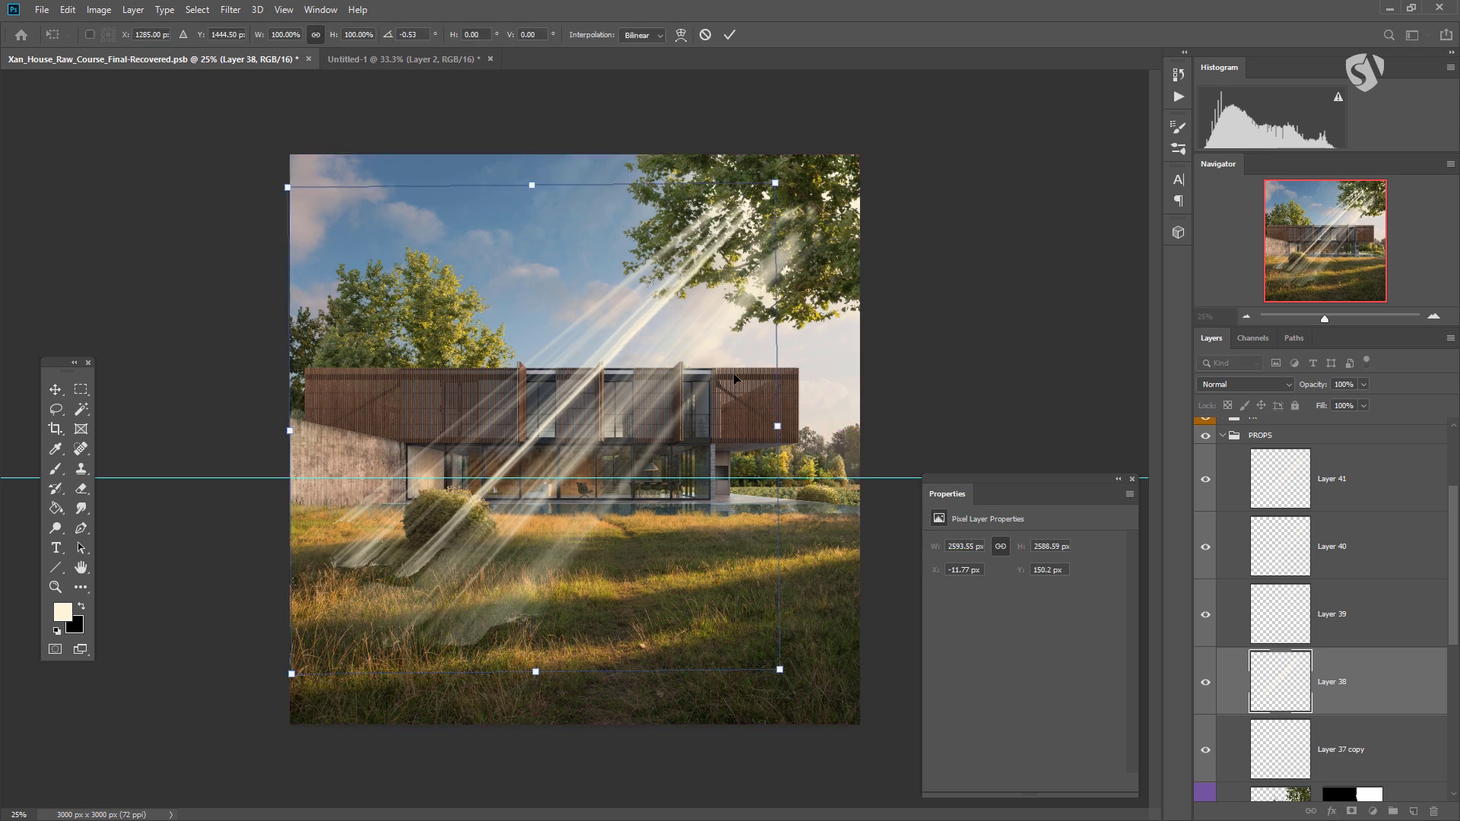
right_click(707, 343)
click(761, 408)
drag(780, 670, 808, 323)
drag(299, 667, 57, 807)
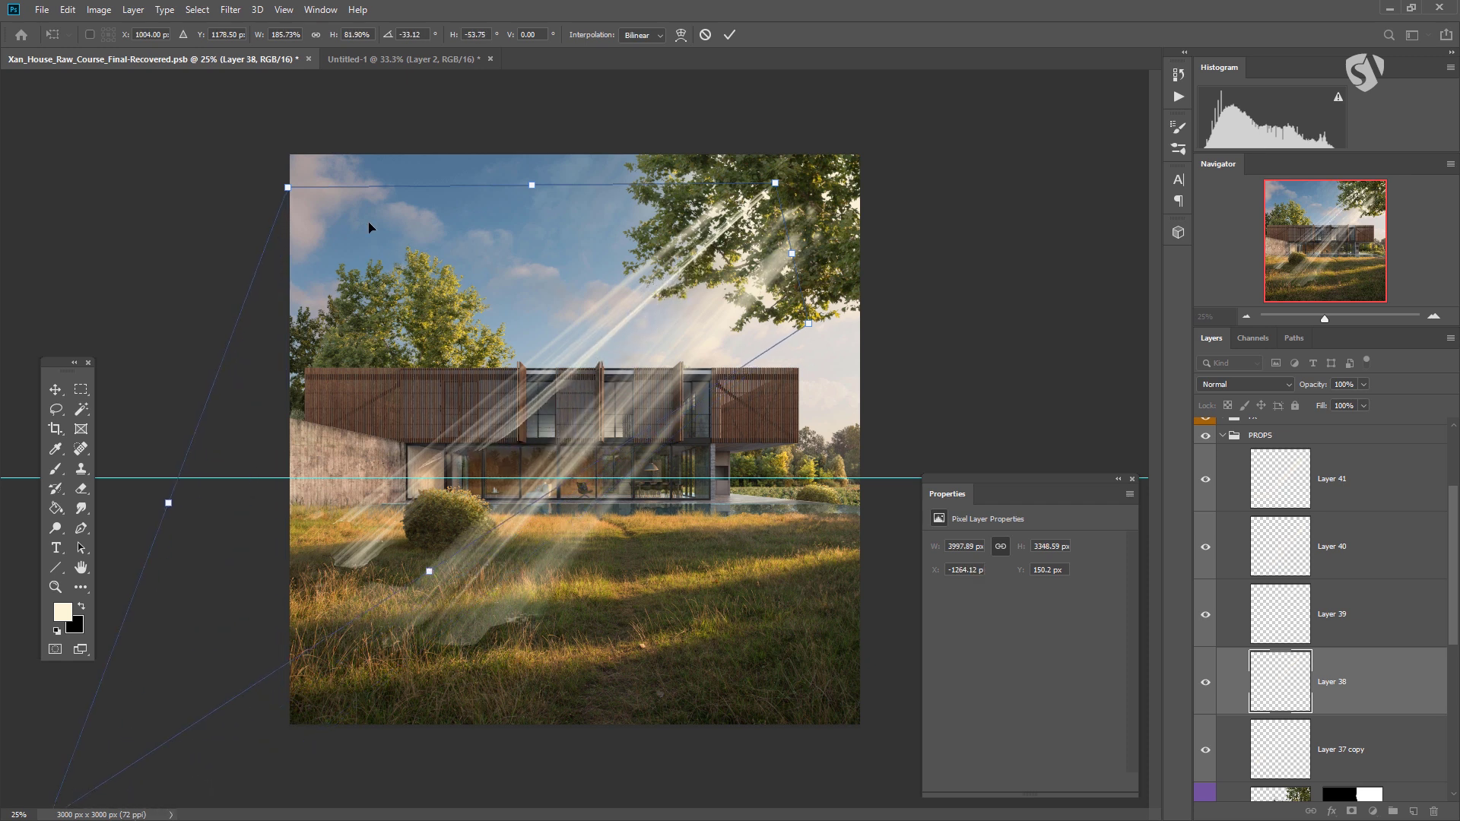
- Stretch the Layer 38 ray's two left corners far outside the canvas, apply the distortion and realign the ray with the tree
key(ctrl+minus)
key(ctrl+minus)
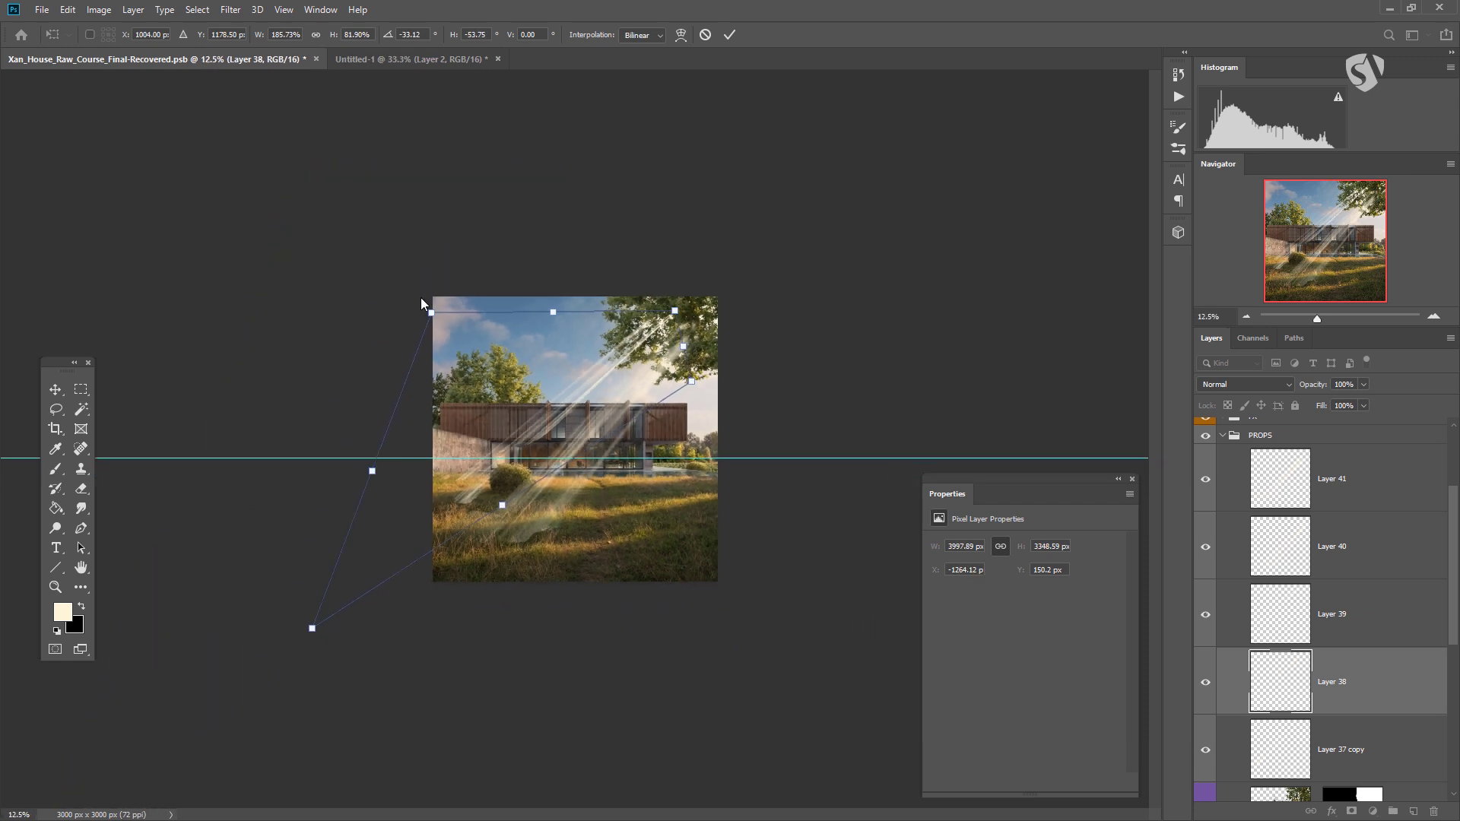
drag(433, 314, 119, 437)
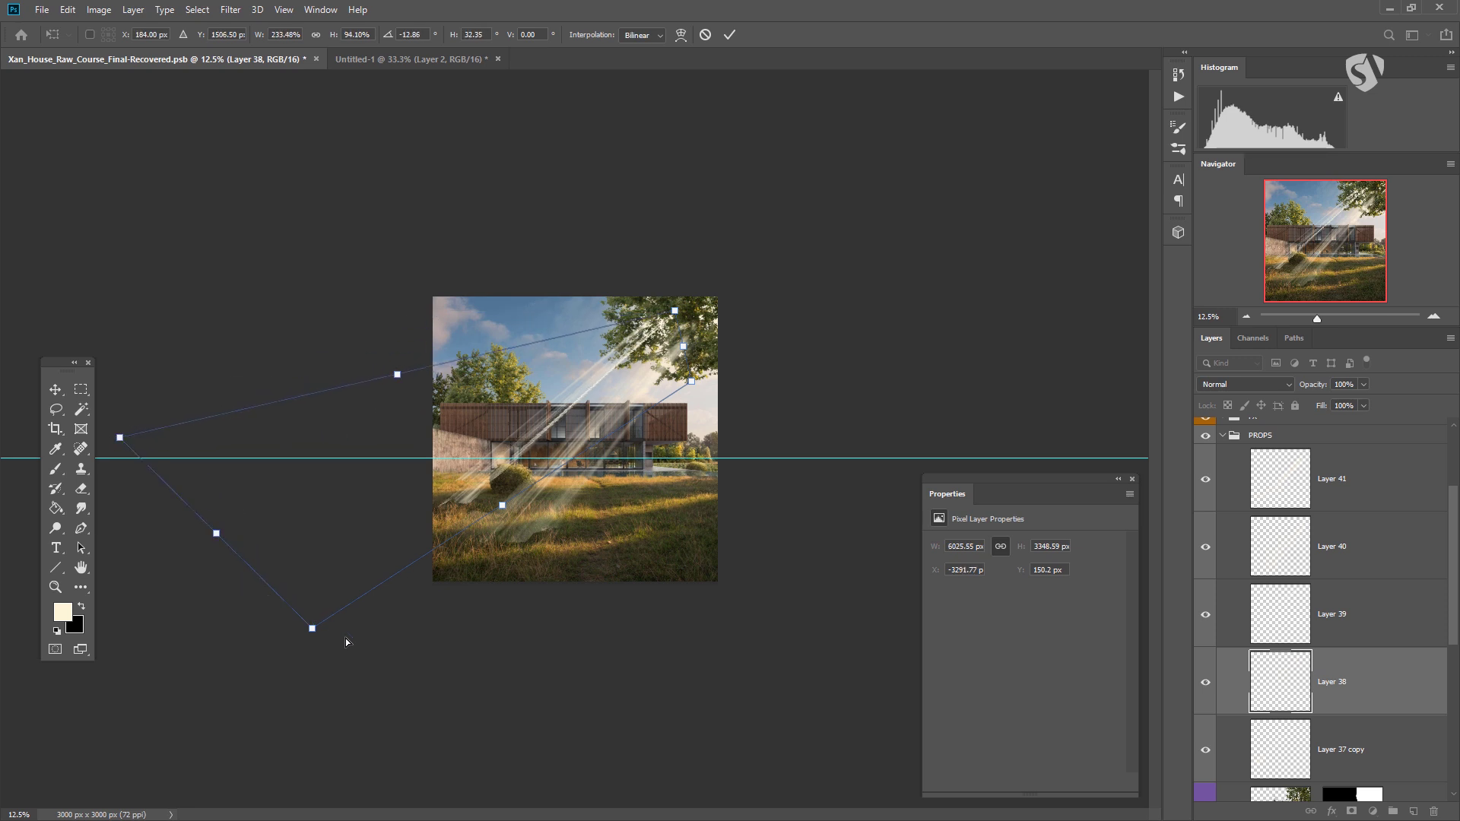
drag(312, 628, 326, 660)
key(Return)
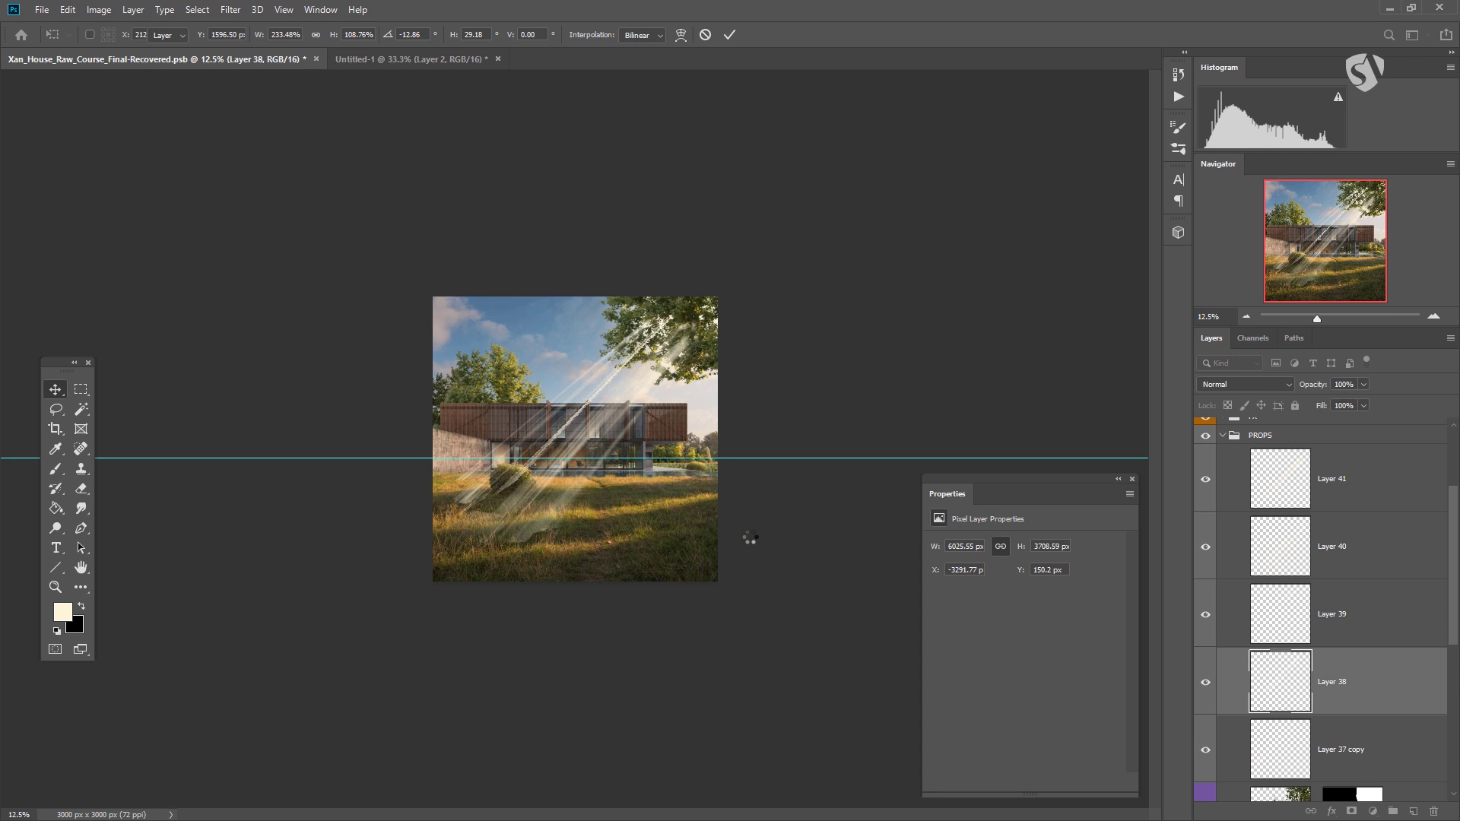
key(ctrl+plus)
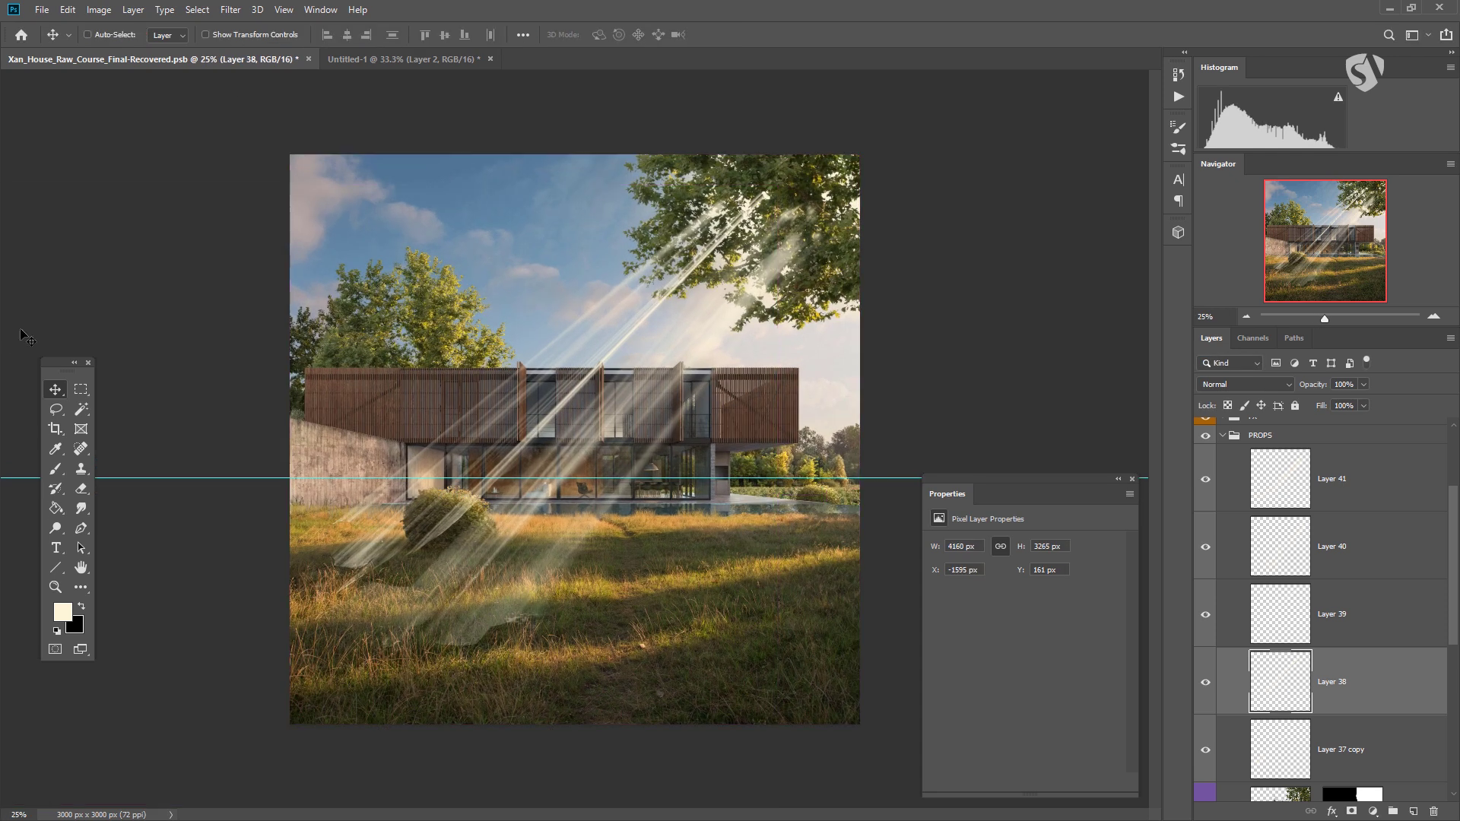
drag(812, 302, 771, 210)
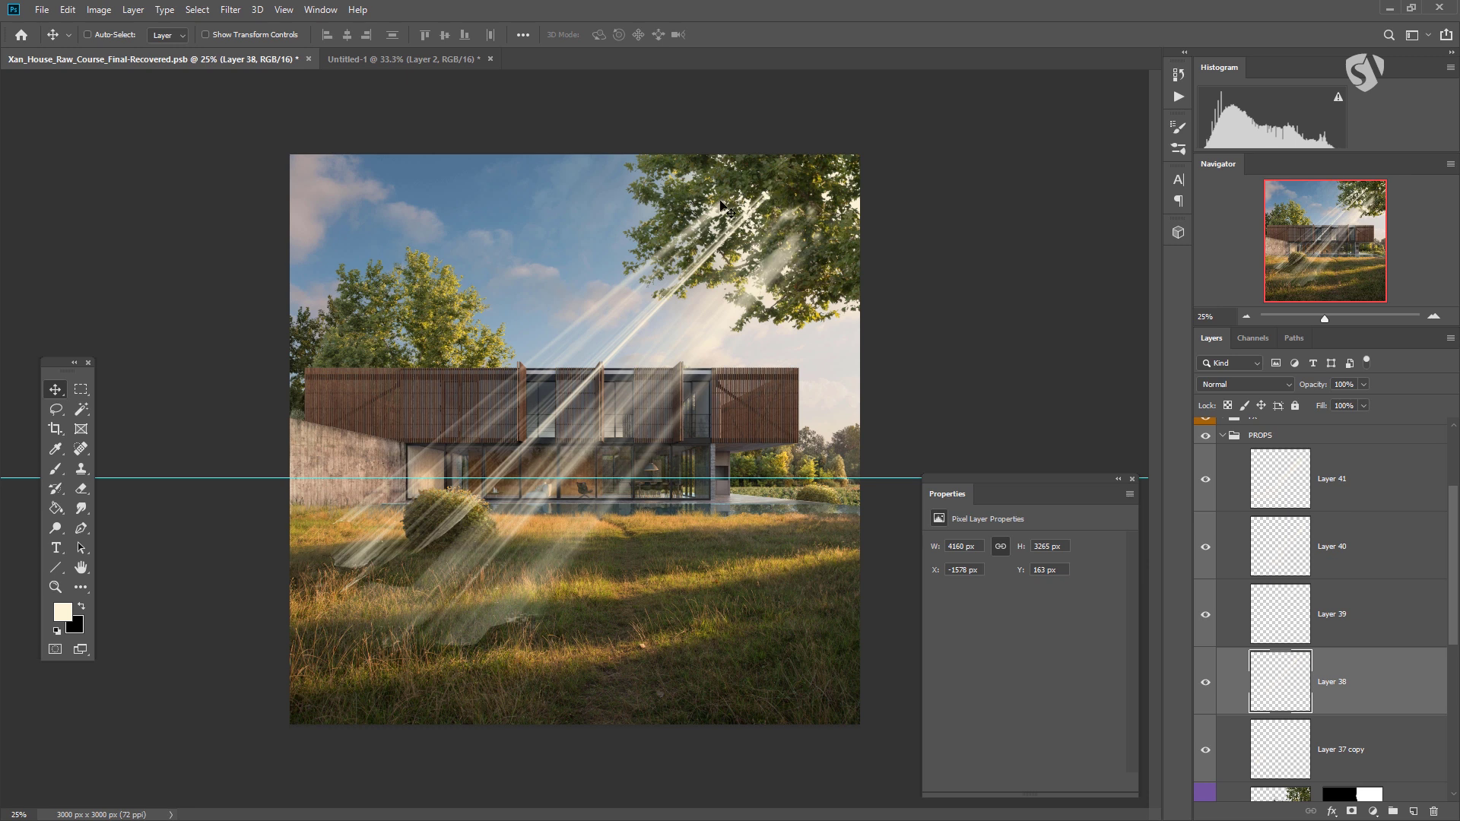
- Shift the Layer 39 ray up and right into the branches and the Layer 40 ray left toward the other rays
key(alt+bracketright)
drag(866, 341, 893, 330)
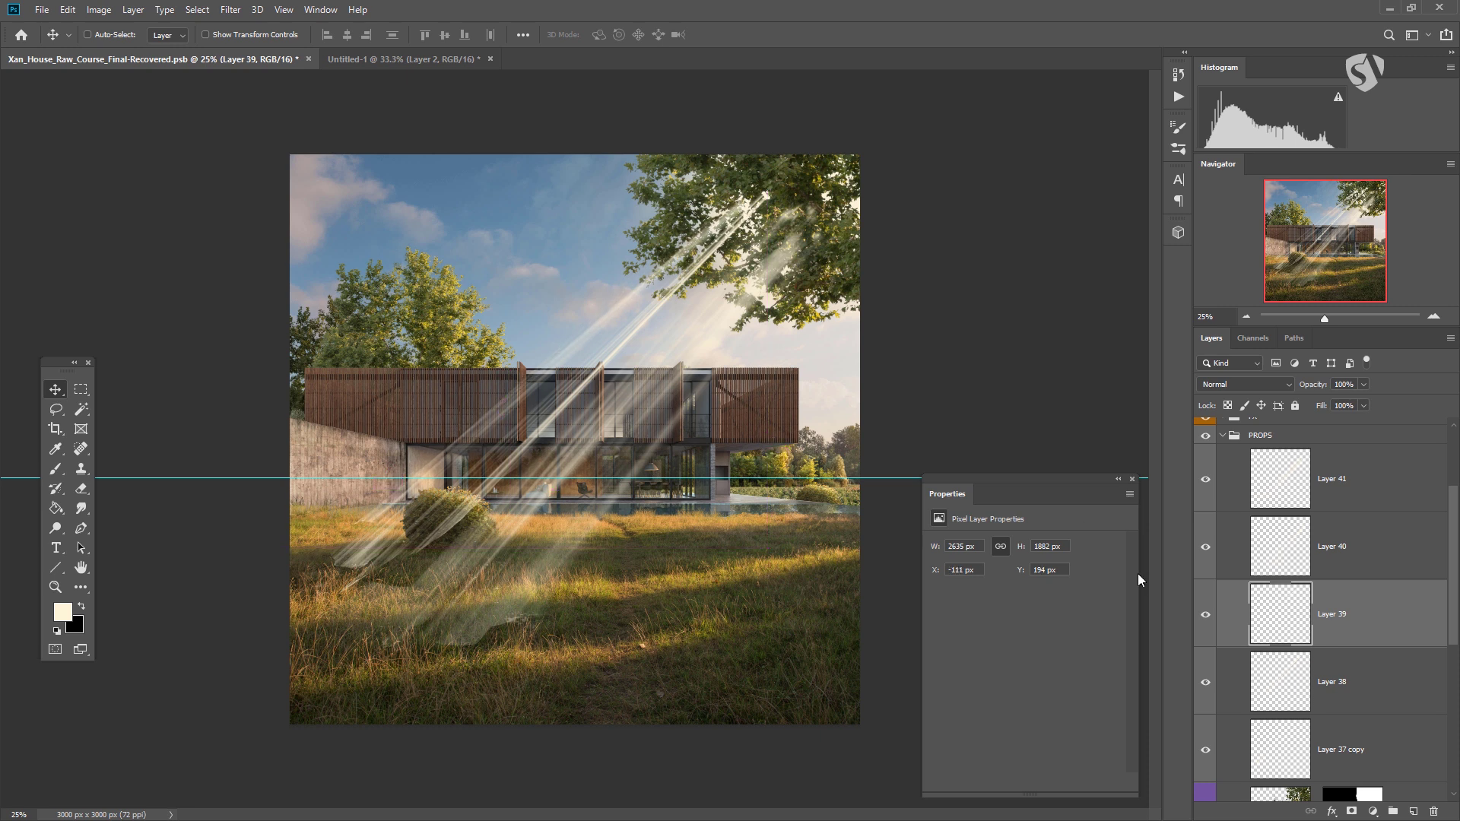
click(1283, 548)
mouse_move(811, 354)
mouse_down()
mouse_move(777, 364)
mouse_move(754, 348)
mouse_move(760, 362)
mouse_move(804, 363)
mouse_up()
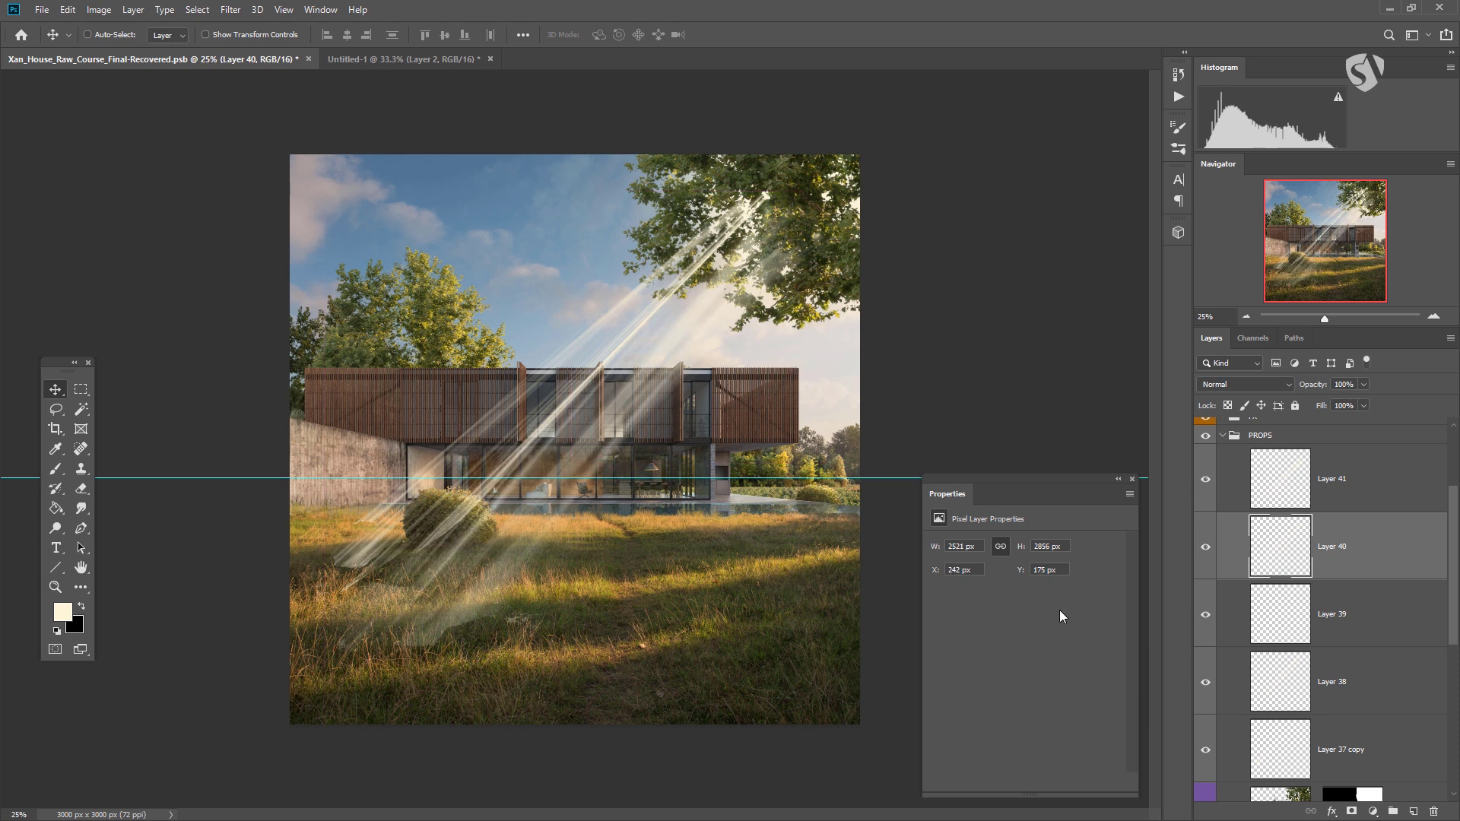
click(1266, 617)
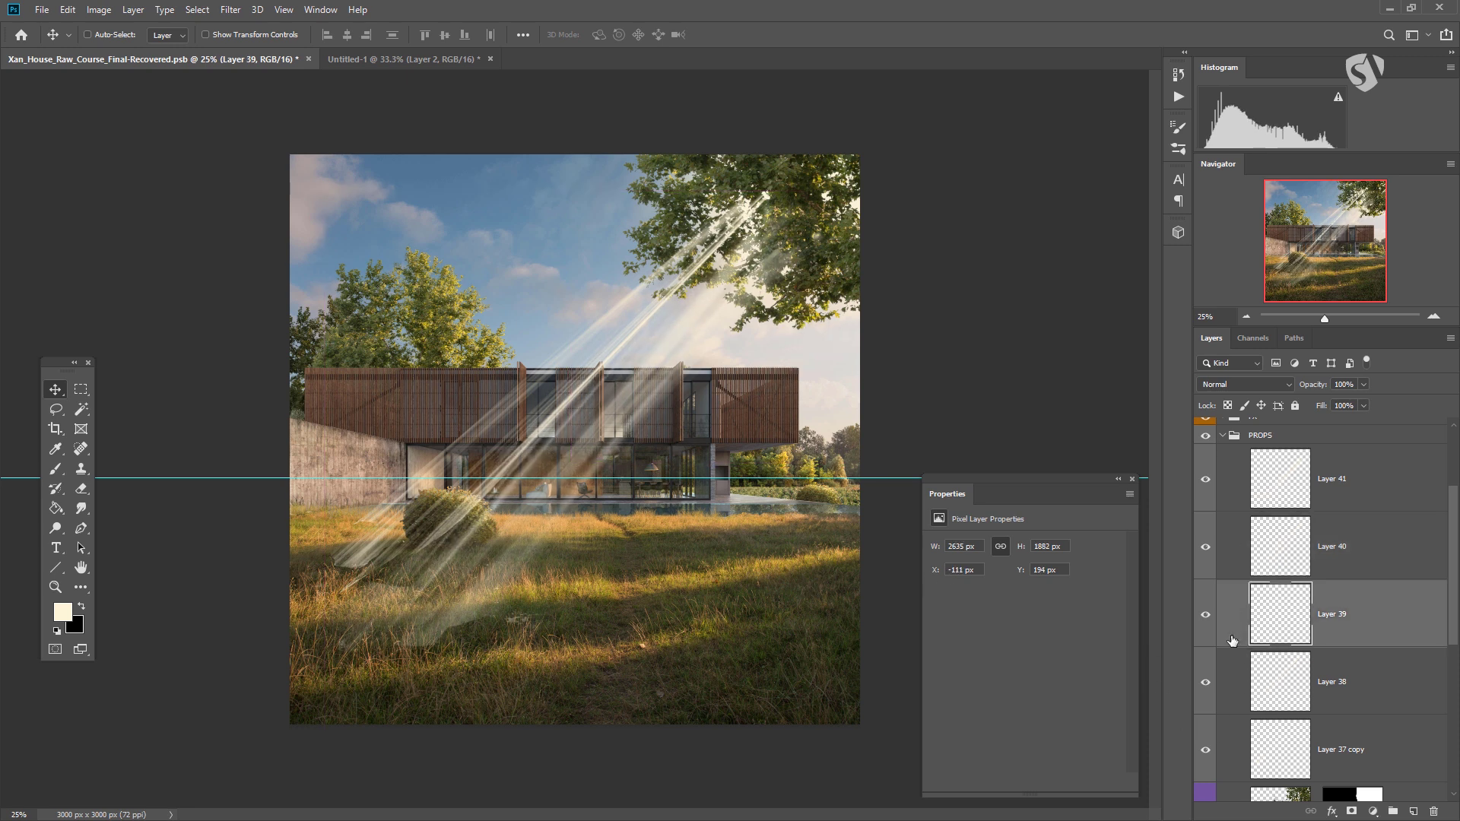
drag(752, 440, 756, 436)
- Rotate the Layer 41 ray to a steeper angle and move it right so it falls from the branches onto the foreground grass
click(1280, 487)
drag(840, 413, 842, 436)
key(ctrl+t)
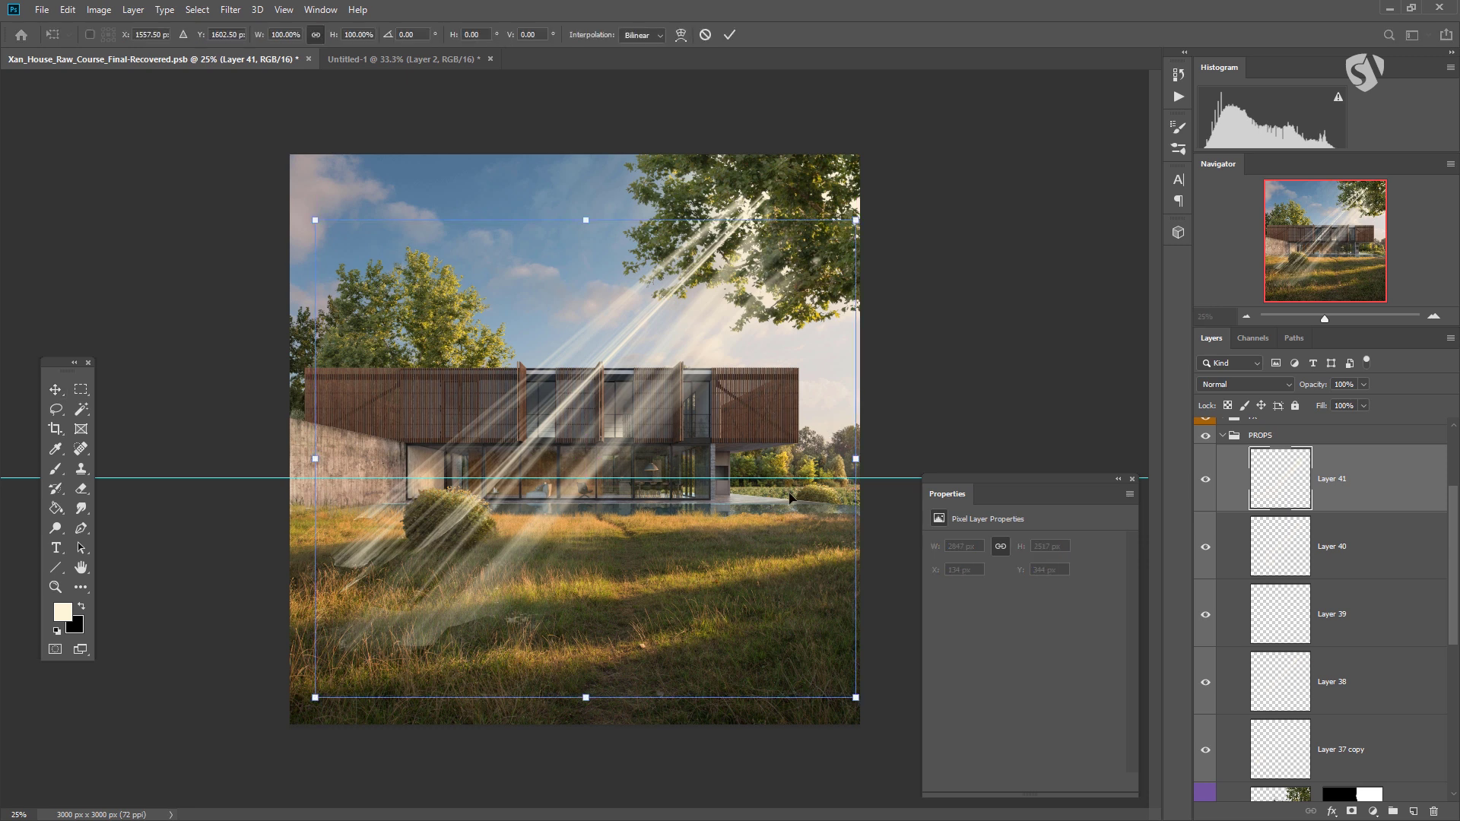
drag(887, 571, 901, 530)
mouse_move(743, 349)
mouse_down()
mouse_move(747, 360)
mouse_move(715, 359)
mouse_move(726, 351)
mouse_up()
drag(841, 314, 875, 323)
drag(756, 326, 837, 321)
drag(691, 340, 745, 364)
drag(873, 371, 879, 335)
mouse_move(762, 357)
mouse_down()
mouse_move(774, 348)
mouse_move(776, 363)
mouse_up()
key(Return)
- Rotate the Layer 37 copy ray to a flatter angle and reposition it from the branches toward the concrete wall
scroll(1233, 676, down, 1)
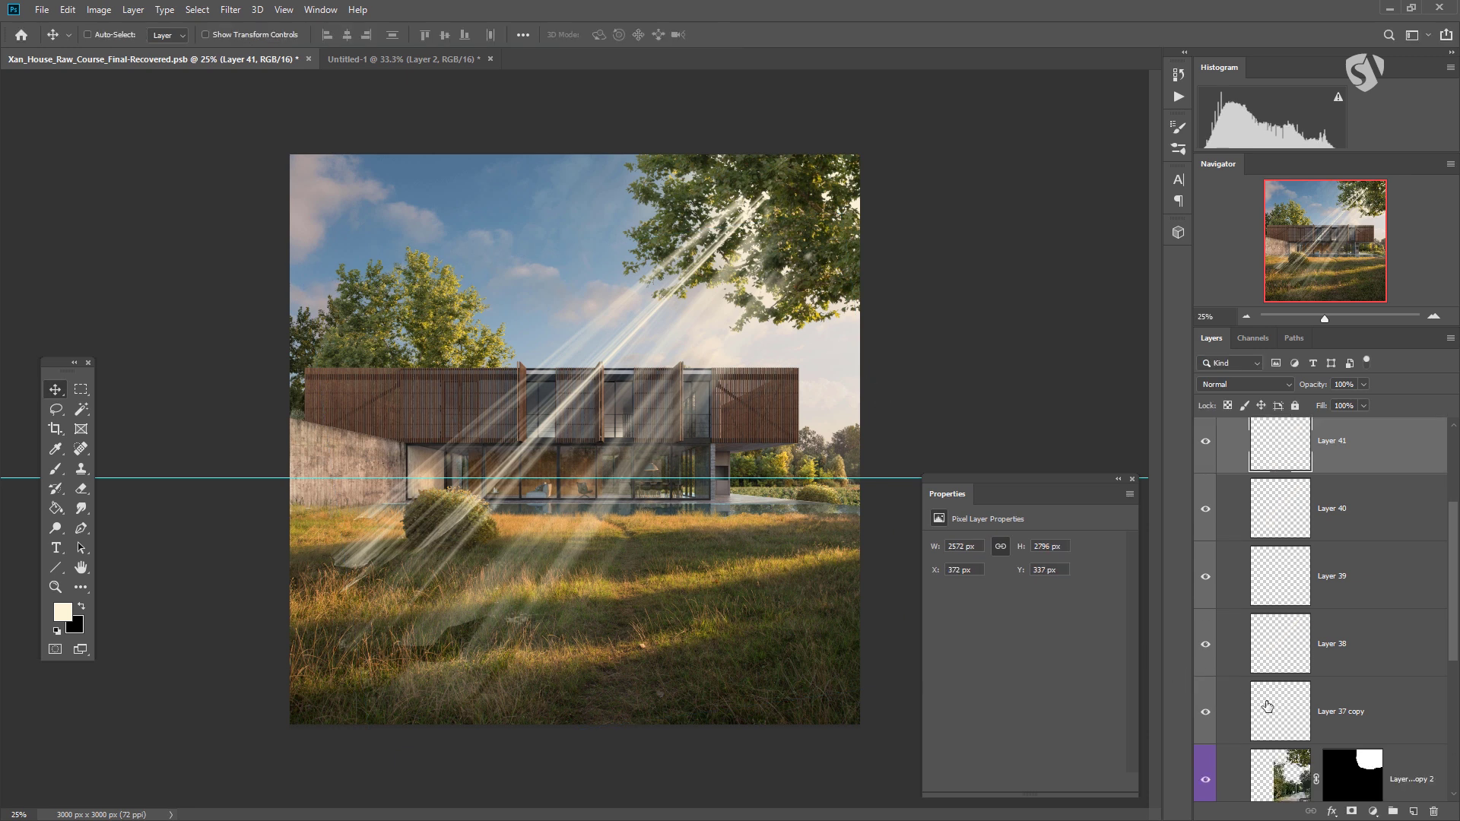
click(1264, 708)
drag(721, 288, 713, 270)
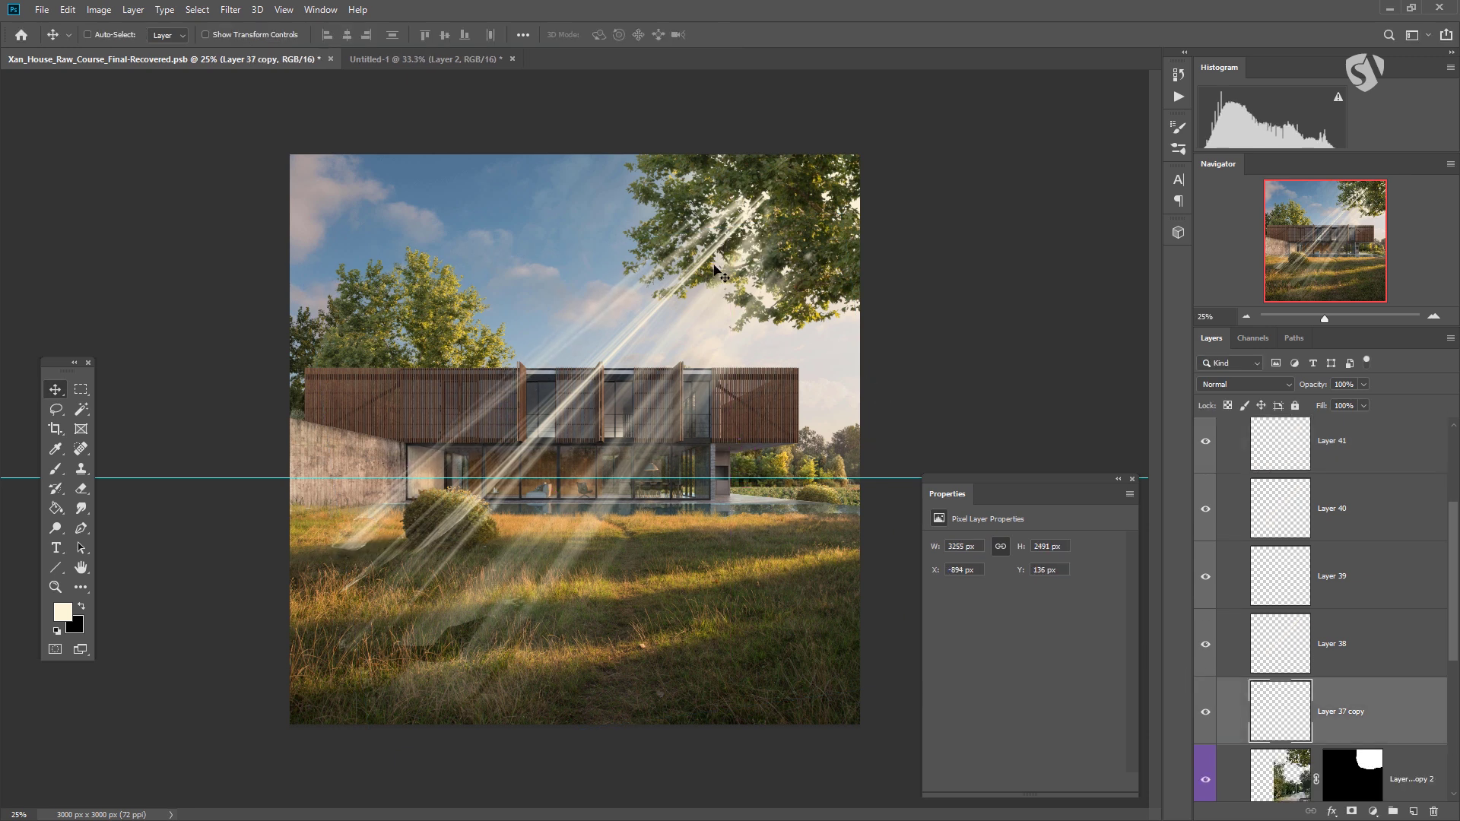
key(ctrl+t)
drag(653, 157, 687, 260)
key(Return)
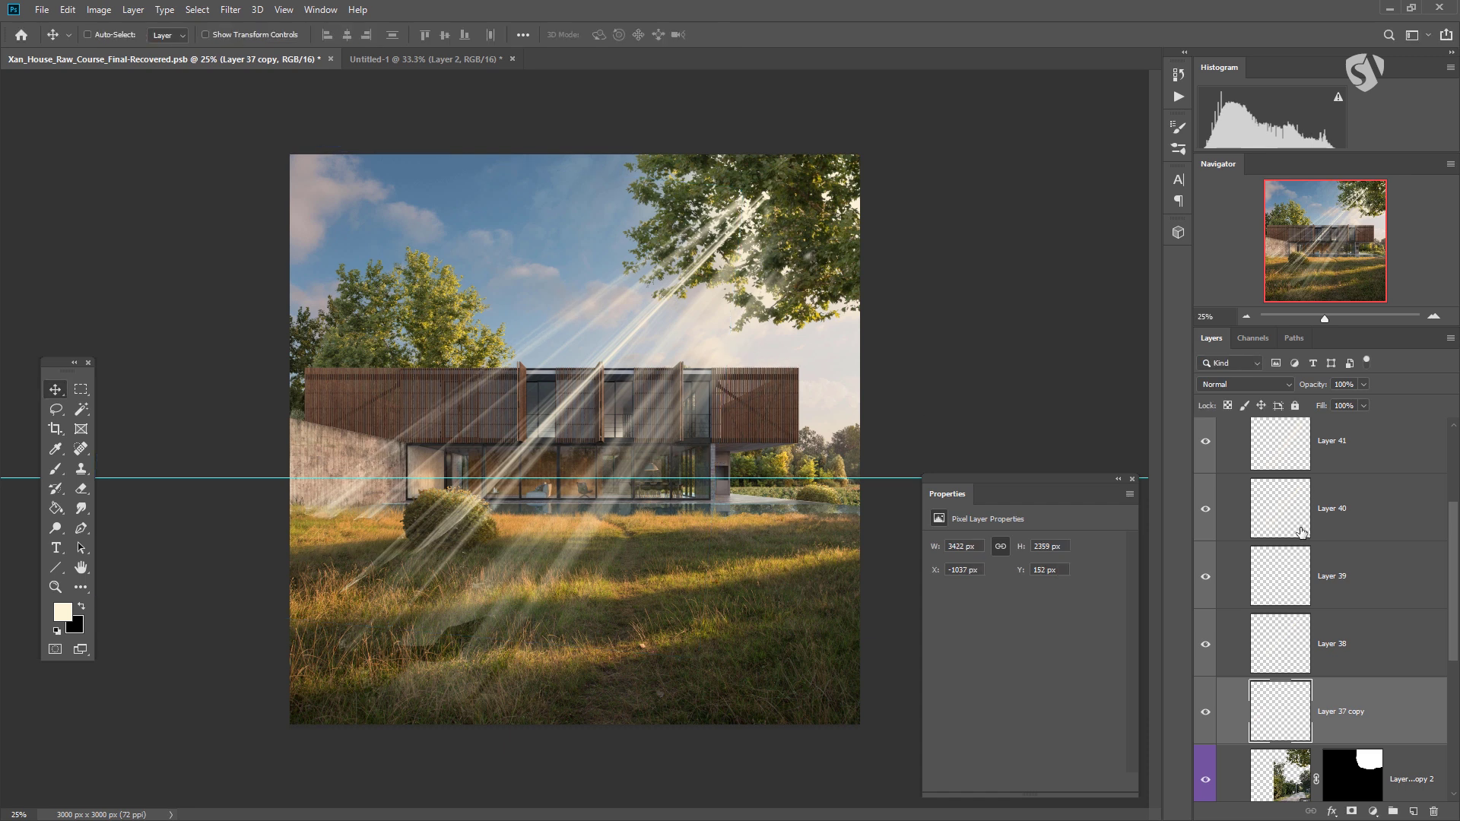
- Duplicate the five ray layers from Layer 37 copy to Layer 41, merge the duplicates into one layer and hide the originals
scroll(1337, 536, up, 2)
scroll(1358, 521, down, 1)
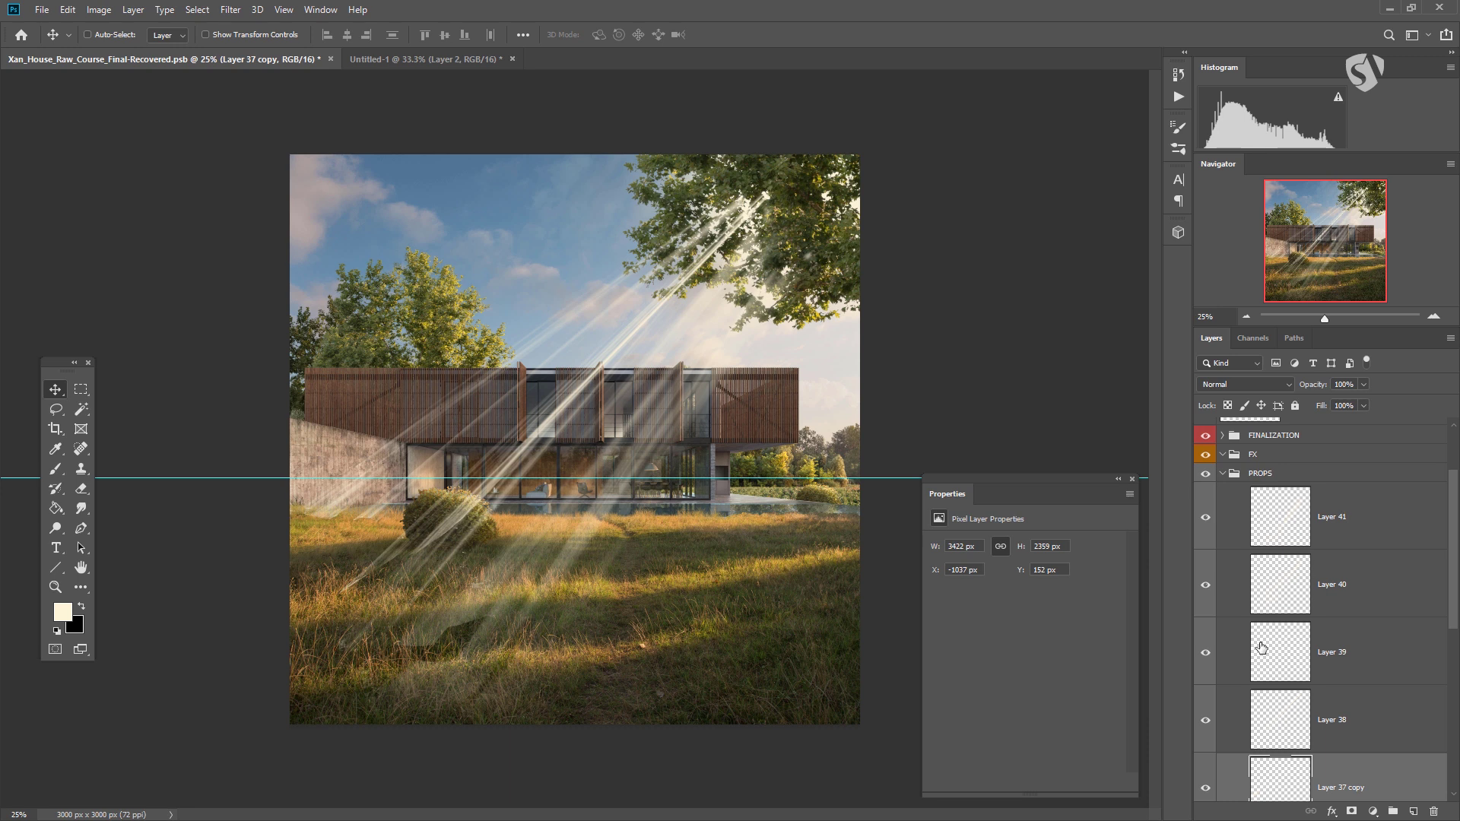
shift+click(1370, 517)
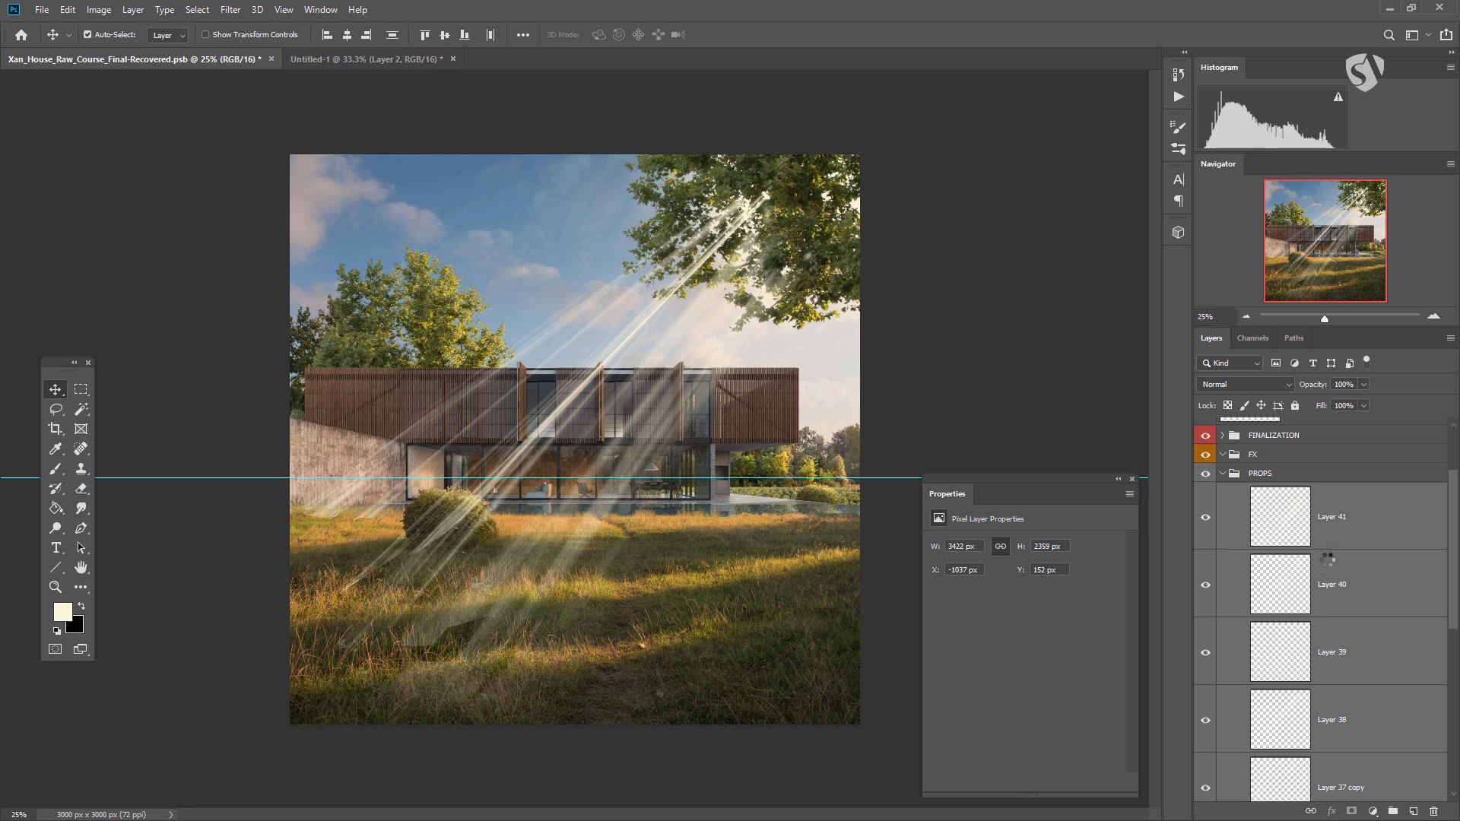
key(ctrl+j)
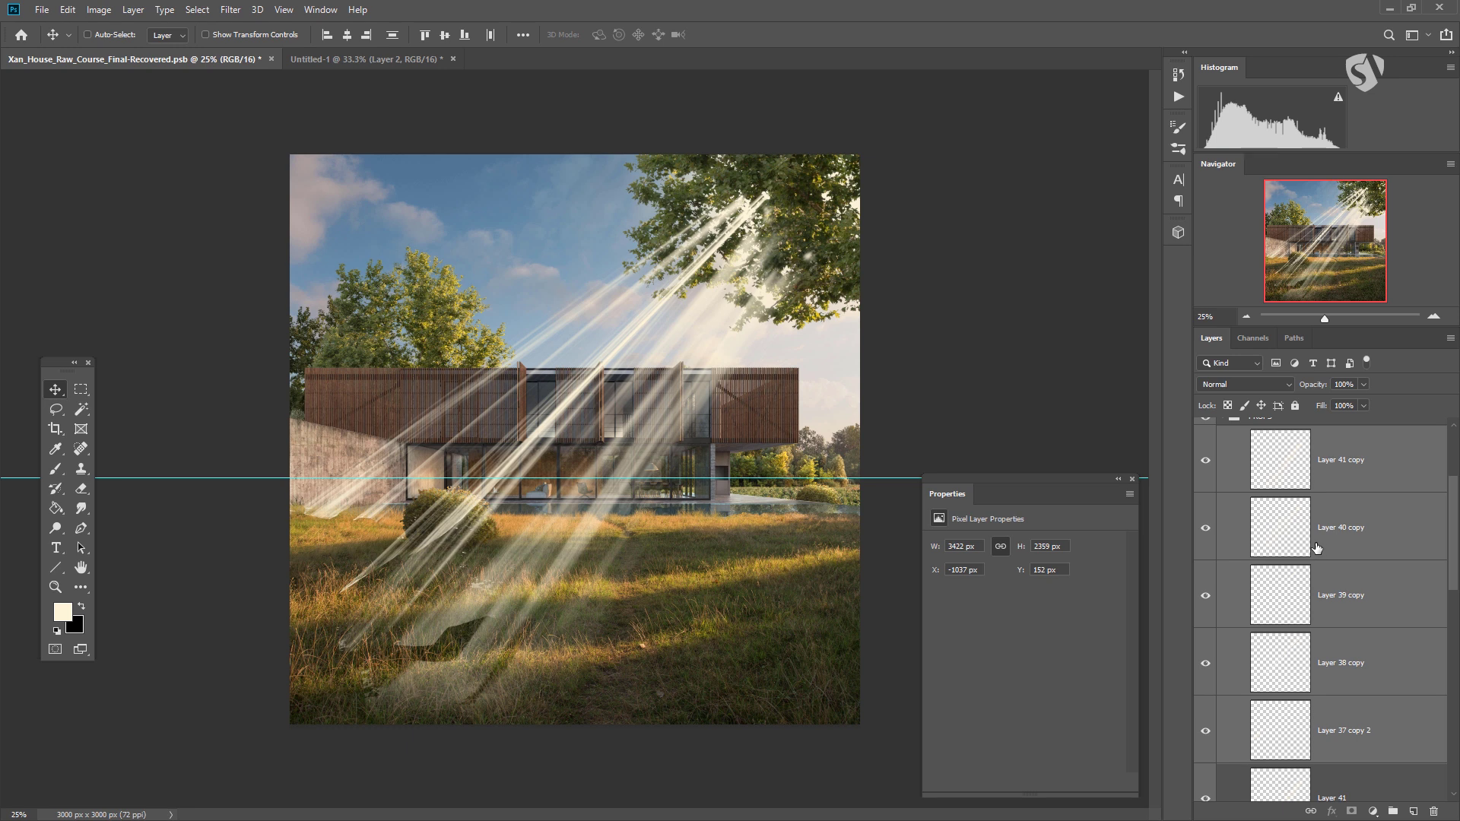
key(ctrl+e)
drag(1207, 534, 1199, 676)
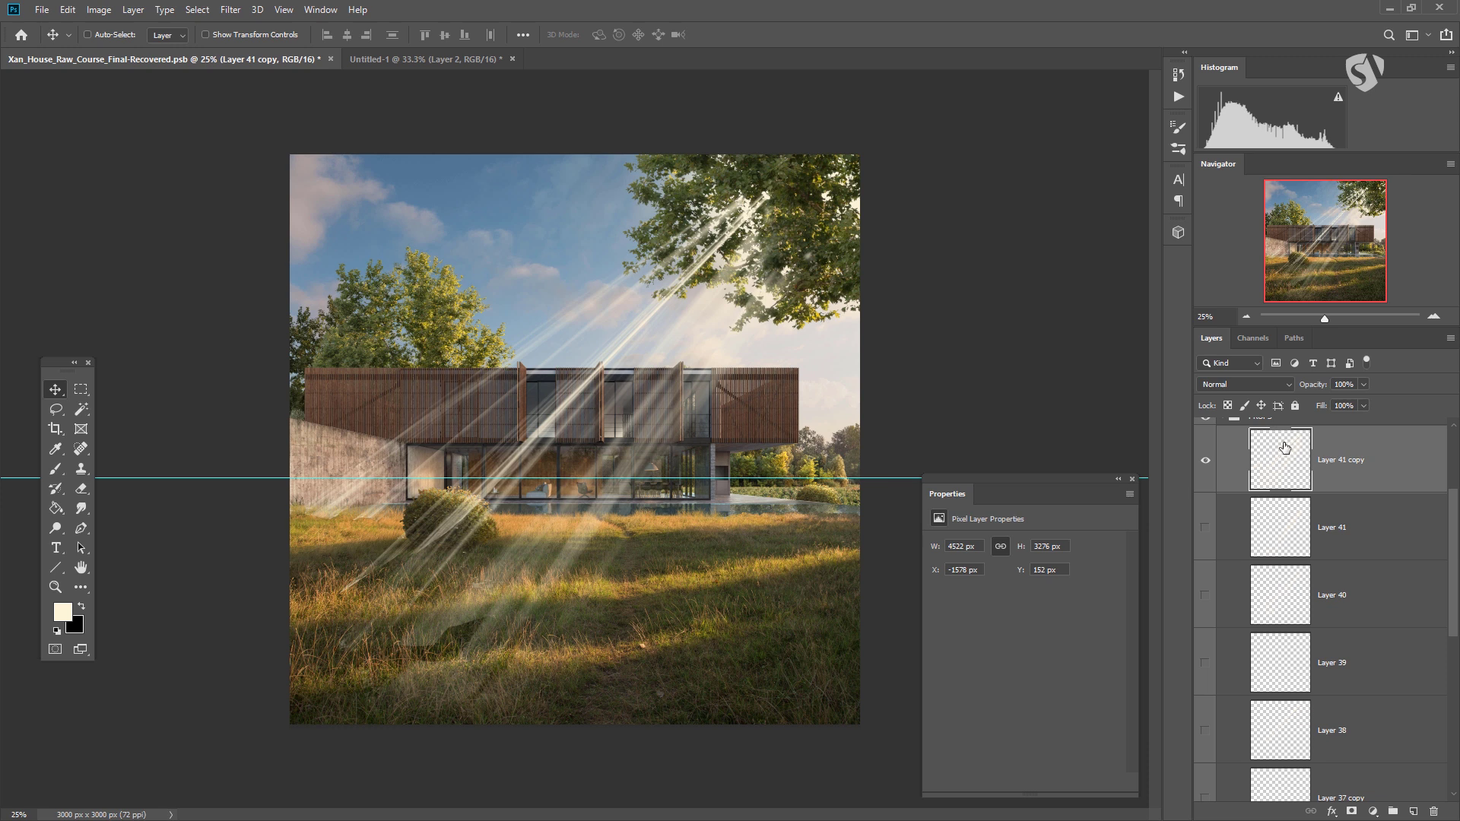
mouse_move(624, 414)
mouse_down()
mouse_move(601, 357)
mouse_move(631, 365)
mouse_move(615, 408)
mouse_move(635, 395)
mouse_up()
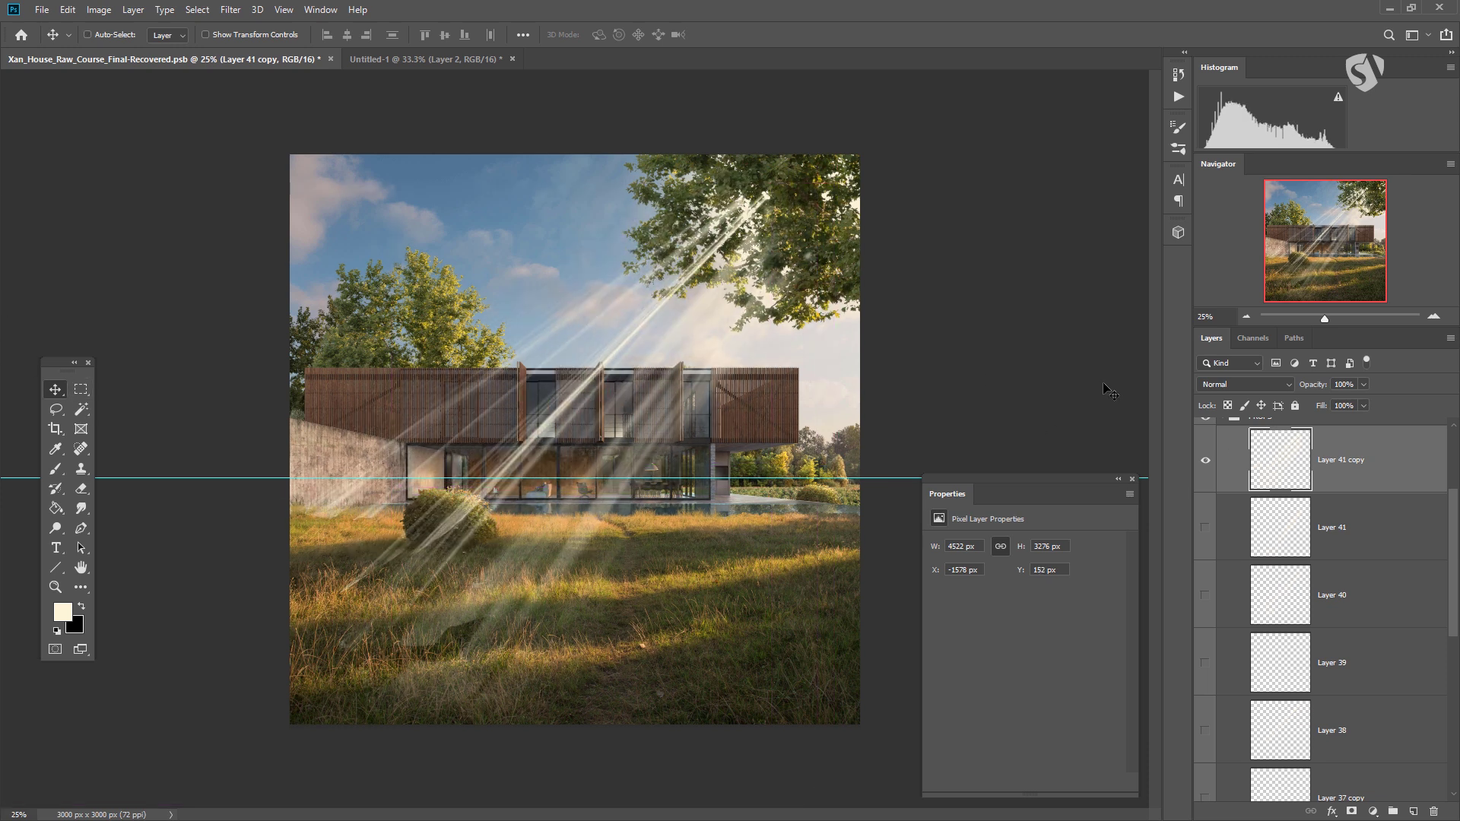
- Convert the merged ray layer, Layer 41 copy, to a smart object
right_click(1395, 457)
click(1327, 403)
key(ctrl+alt+shift+s)
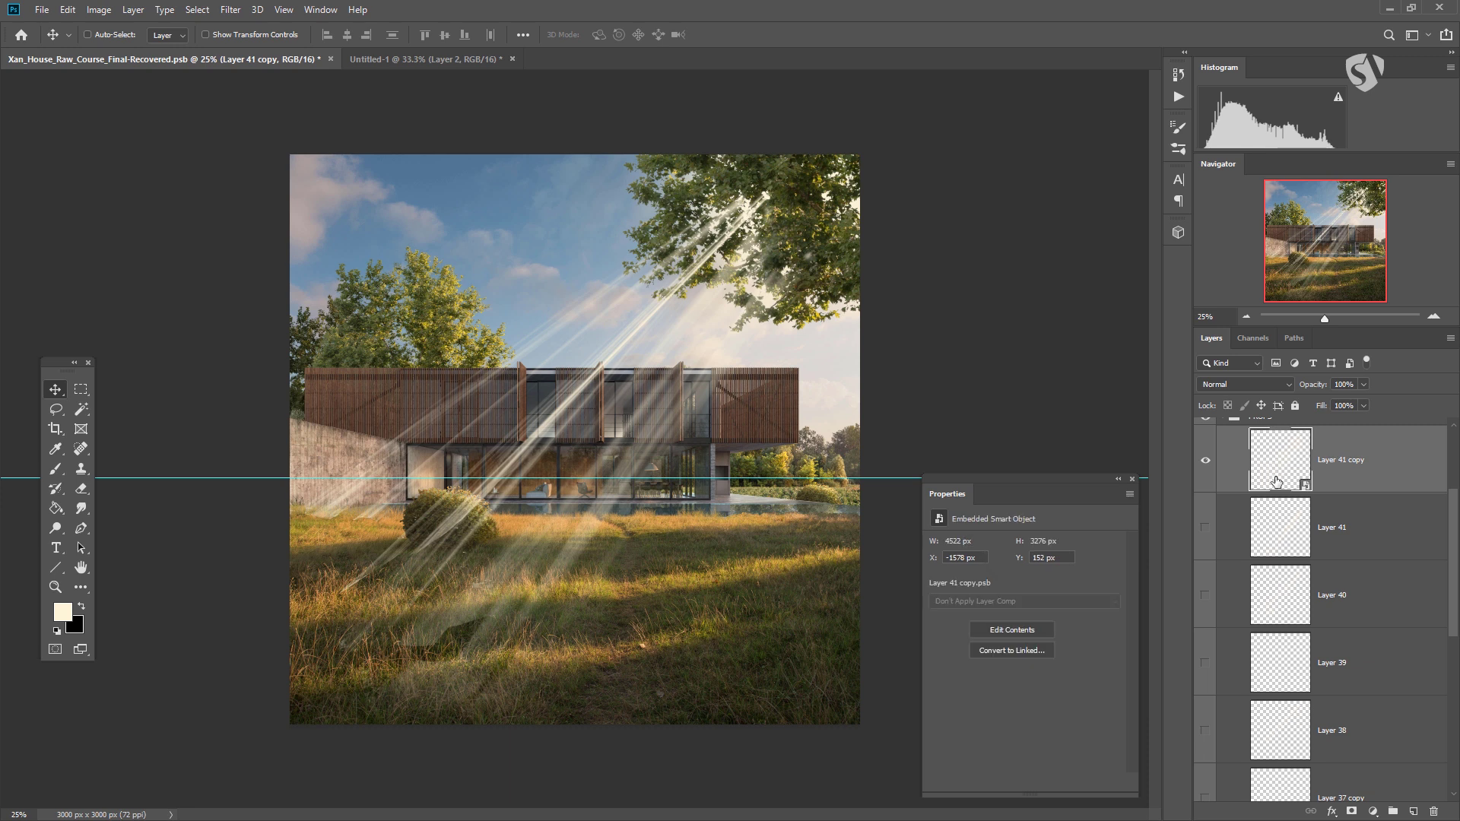
- Add a layer mask to the merged rays and fade them out over the lower-left grass and wall with a large, soft black brush
click(1350, 812)
click(56, 469)
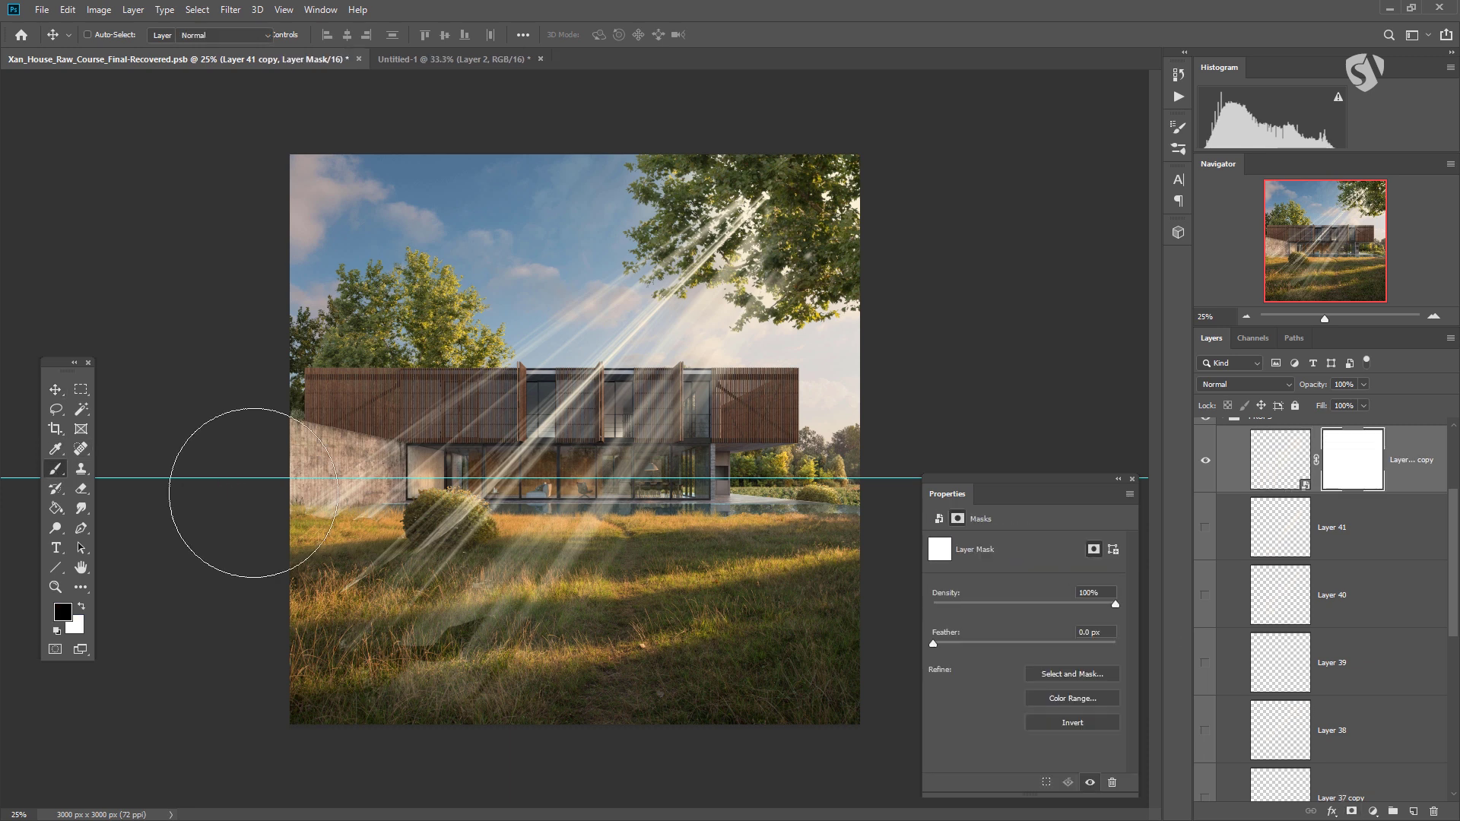
drag(465, 526, 502, 494)
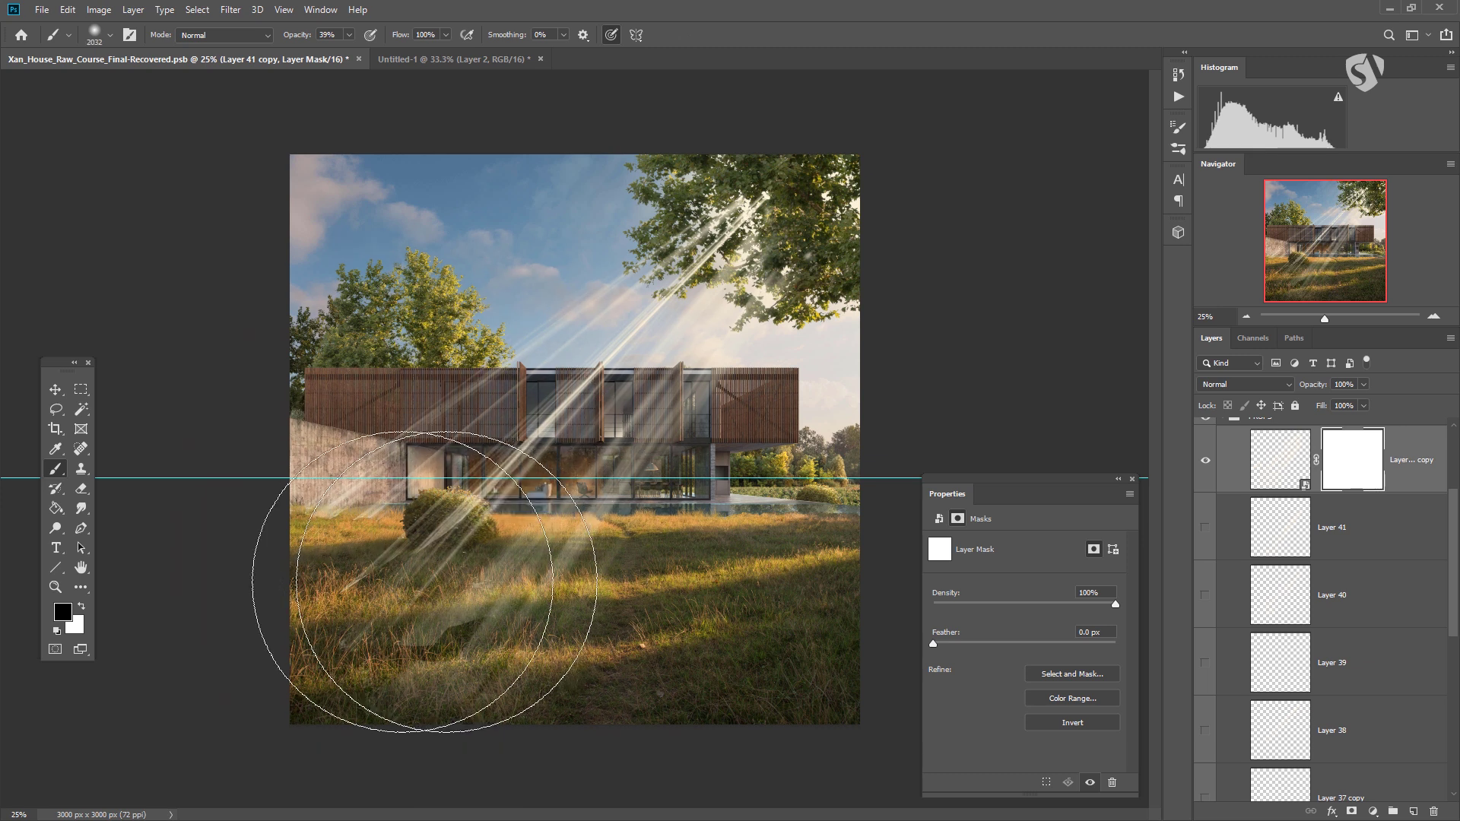
mouse_move(292, 651)
mouse_down()
mouse_move(557, 753)
mouse_move(504, 741)
mouse_move(317, 616)
mouse_move(313, 596)
mouse_move(609, 755)
mouse_move(310, 622)
mouse_move(566, 757)
mouse_move(272, 613)
mouse_move(337, 588)
mouse_up()
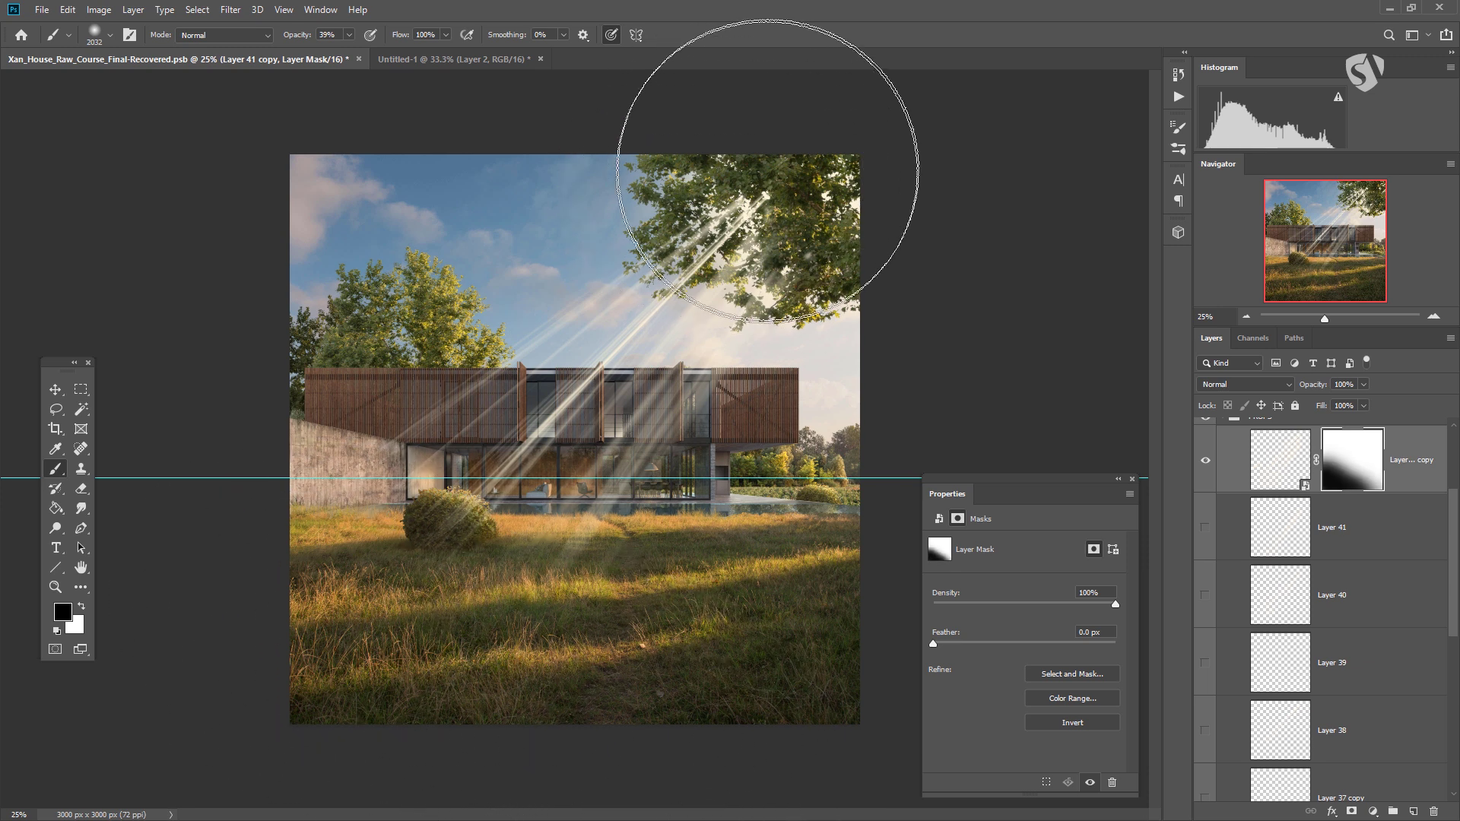
- Apply a Spin Radial Blur of amount 8 at Best quality to the ray smart object, with the blur center near its upper-right corner
click(1281, 460)
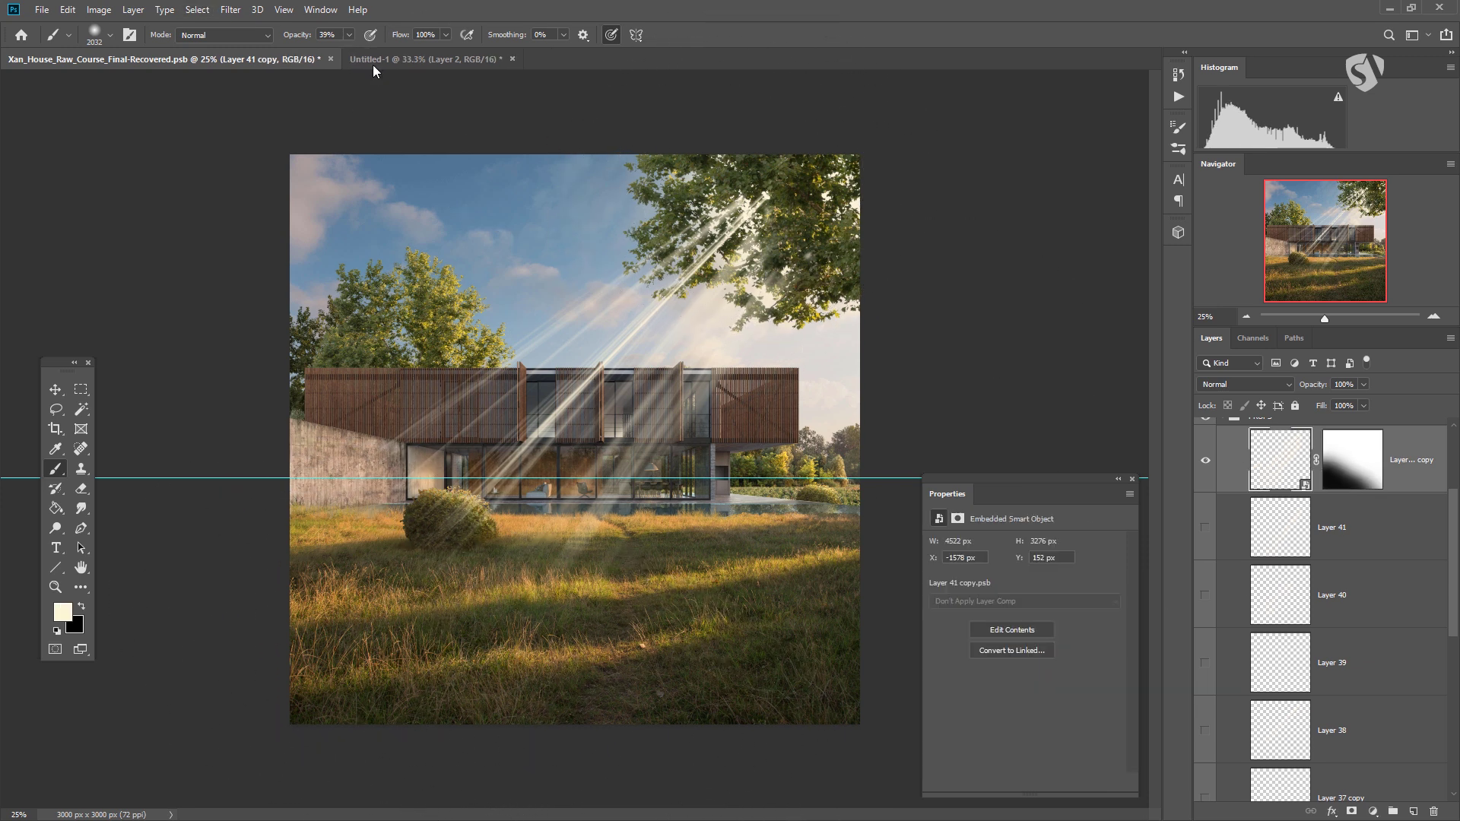
click(231, 9)
mouse_move(289, 183)
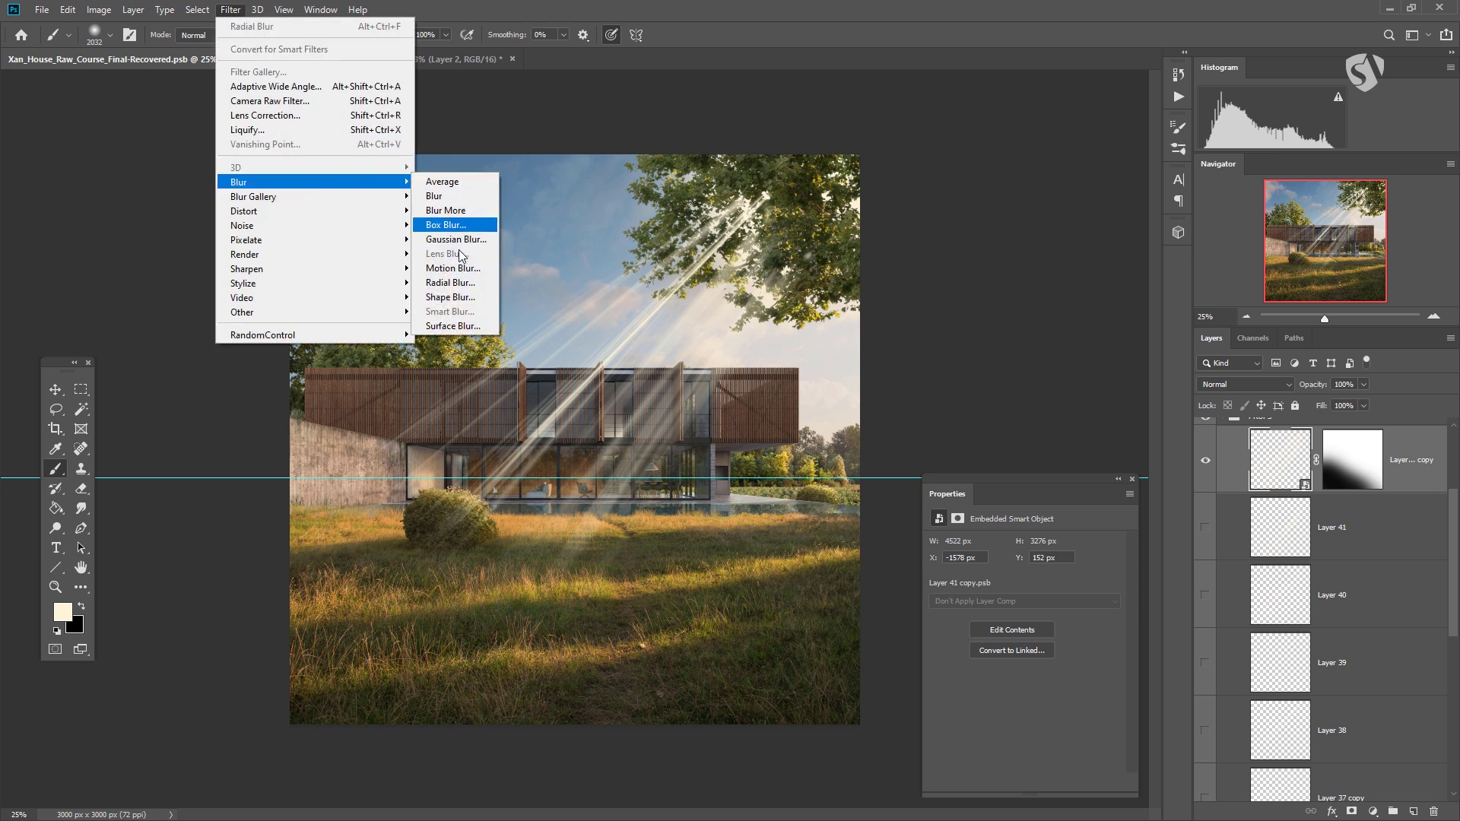
click(456, 283)
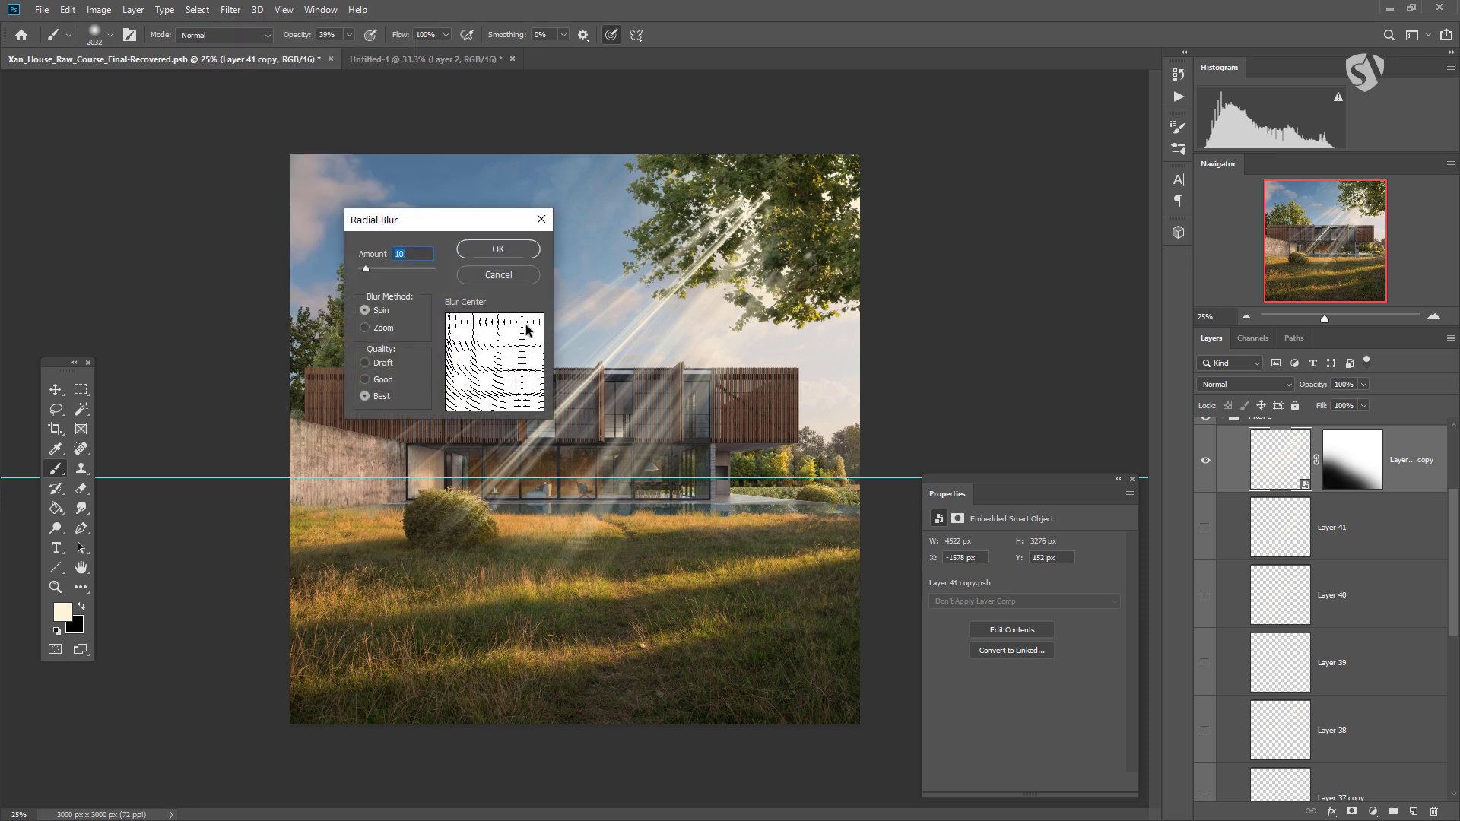
drag(526, 329, 530, 321)
drag(367, 271, 365, 268)
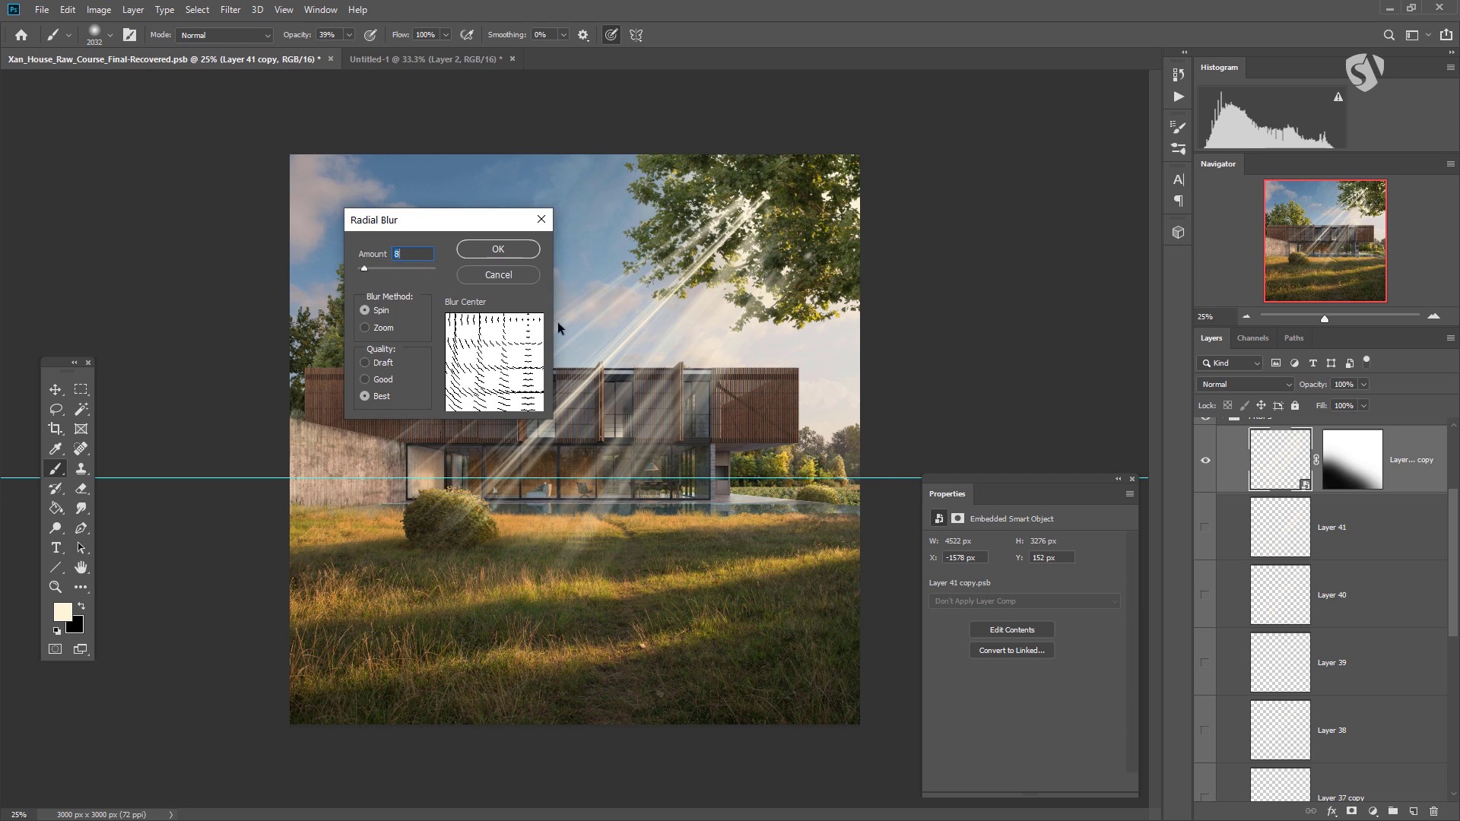
click(499, 250)
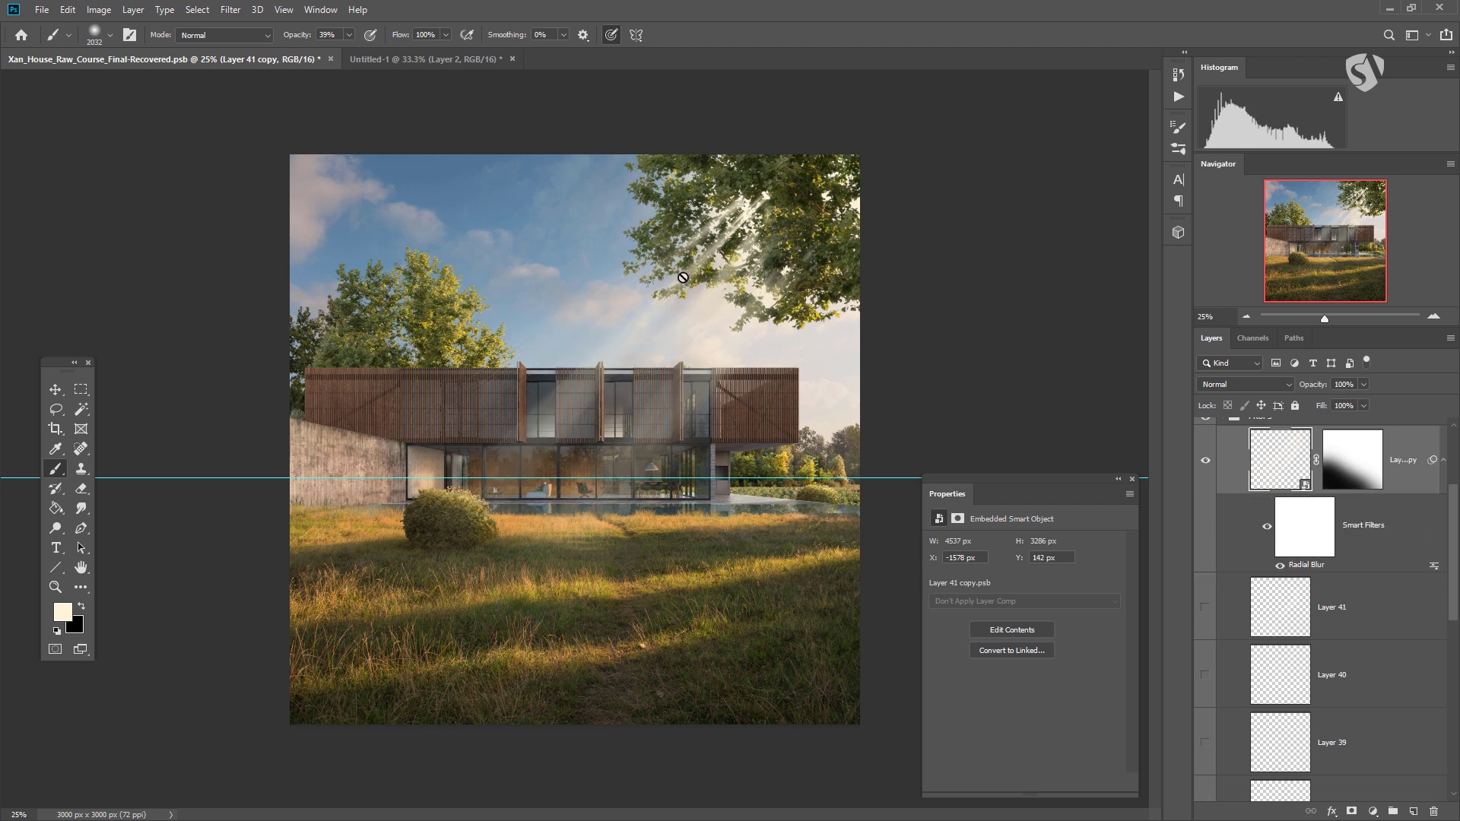
- Lower the amount of the rays' Radial Blur smart filter to 6
double_click(1302, 569)
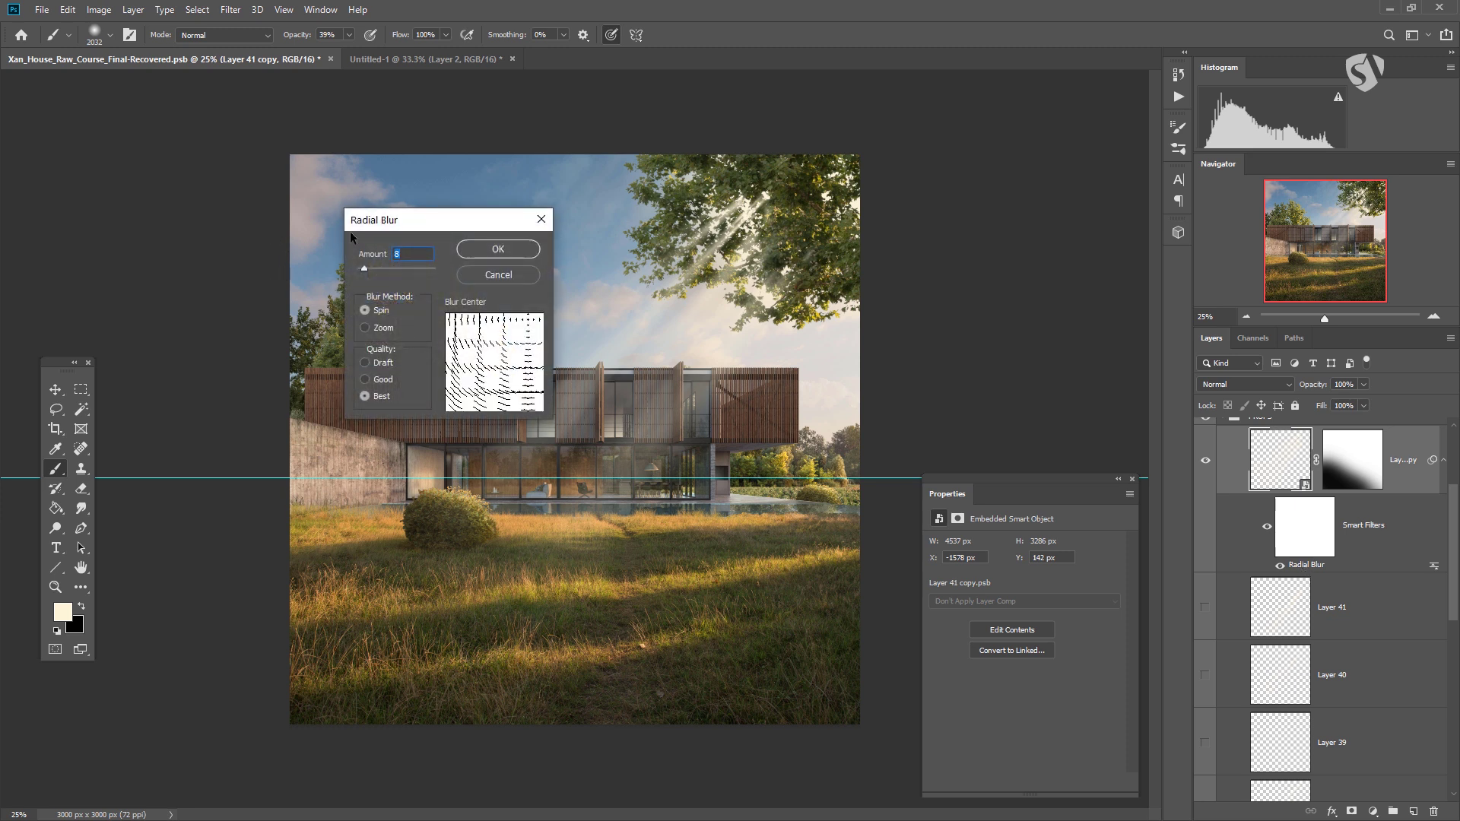
drag(362, 271, 359, 273)
click(460, 255)
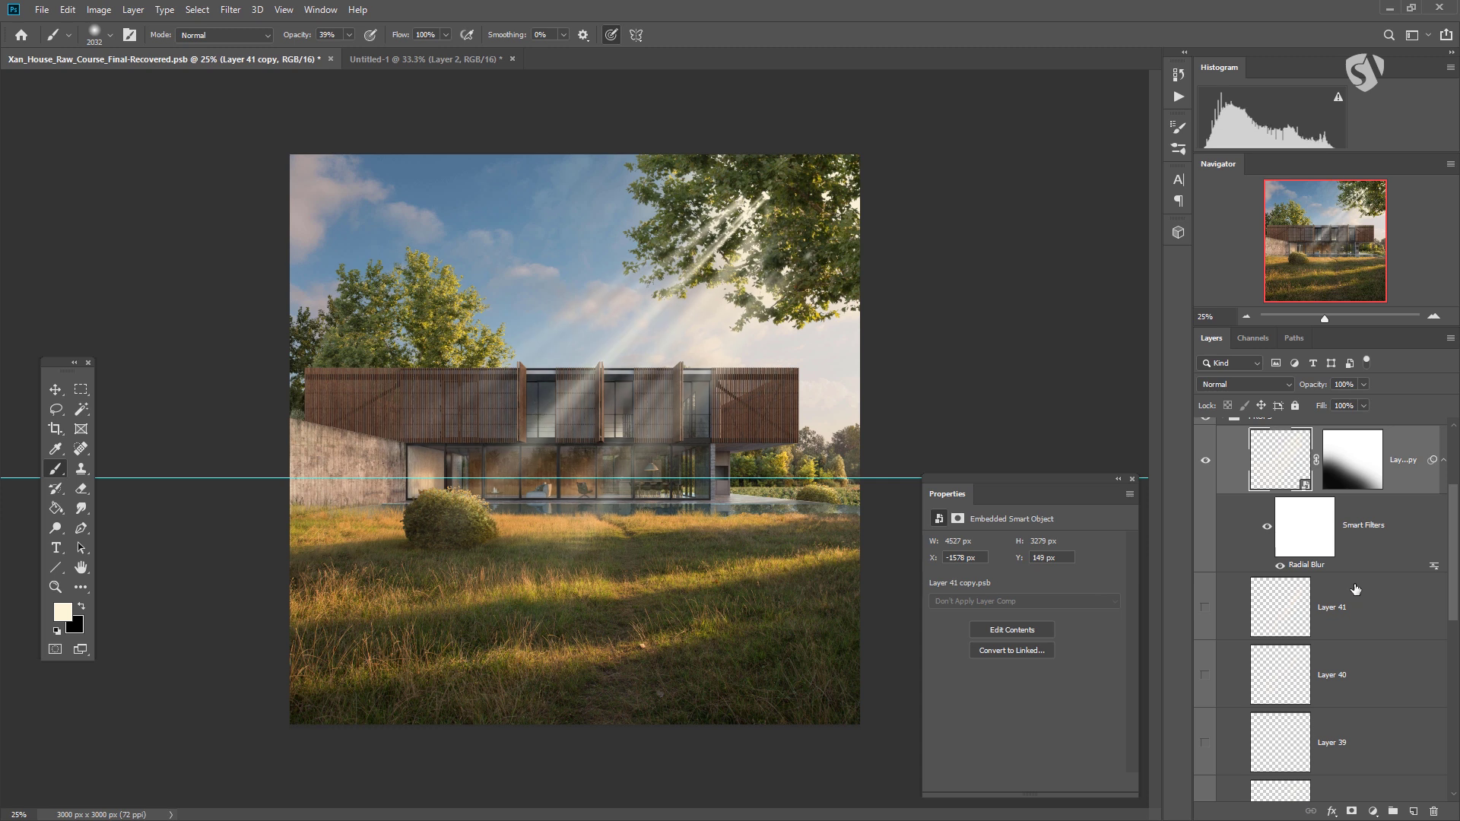
double_click(1318, 569)
drag(373, 268, 363, 273)
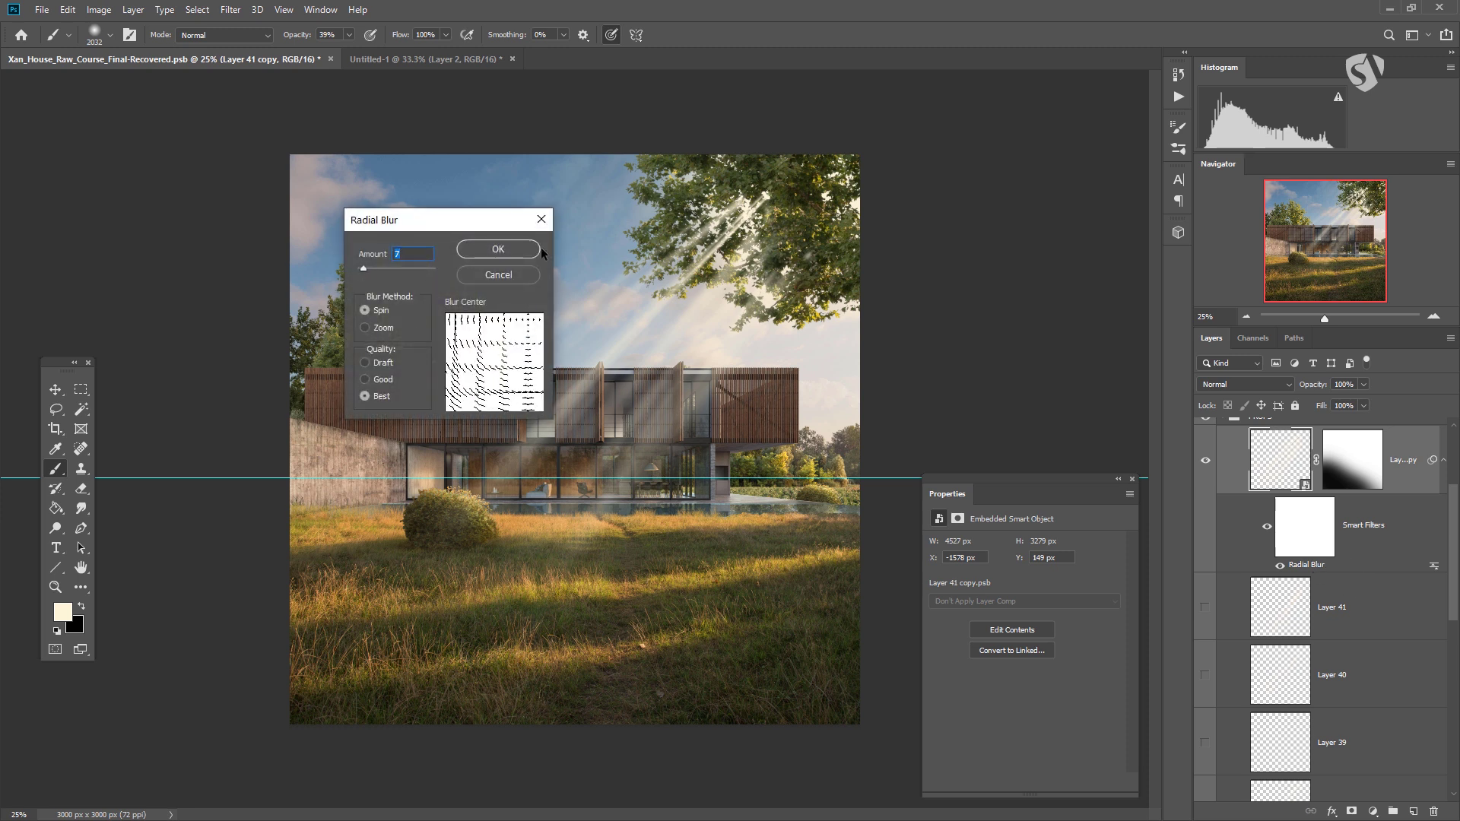
text(6)
click(498, 250)
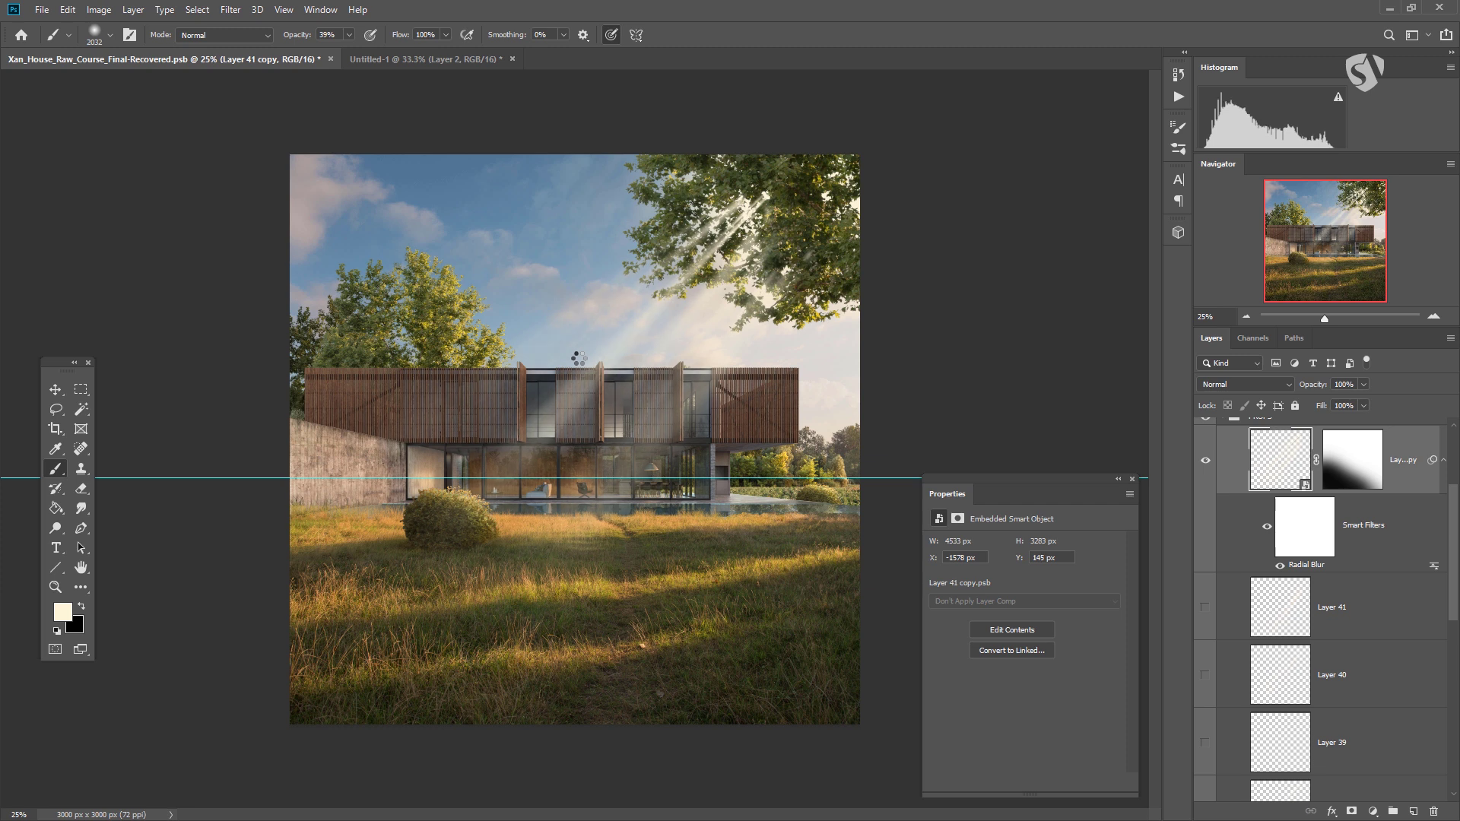
- Add a black-filled layer in Color Dodge mode beneath the blurred rays and reduce the brush size to about 464 px
click(1309, 601)
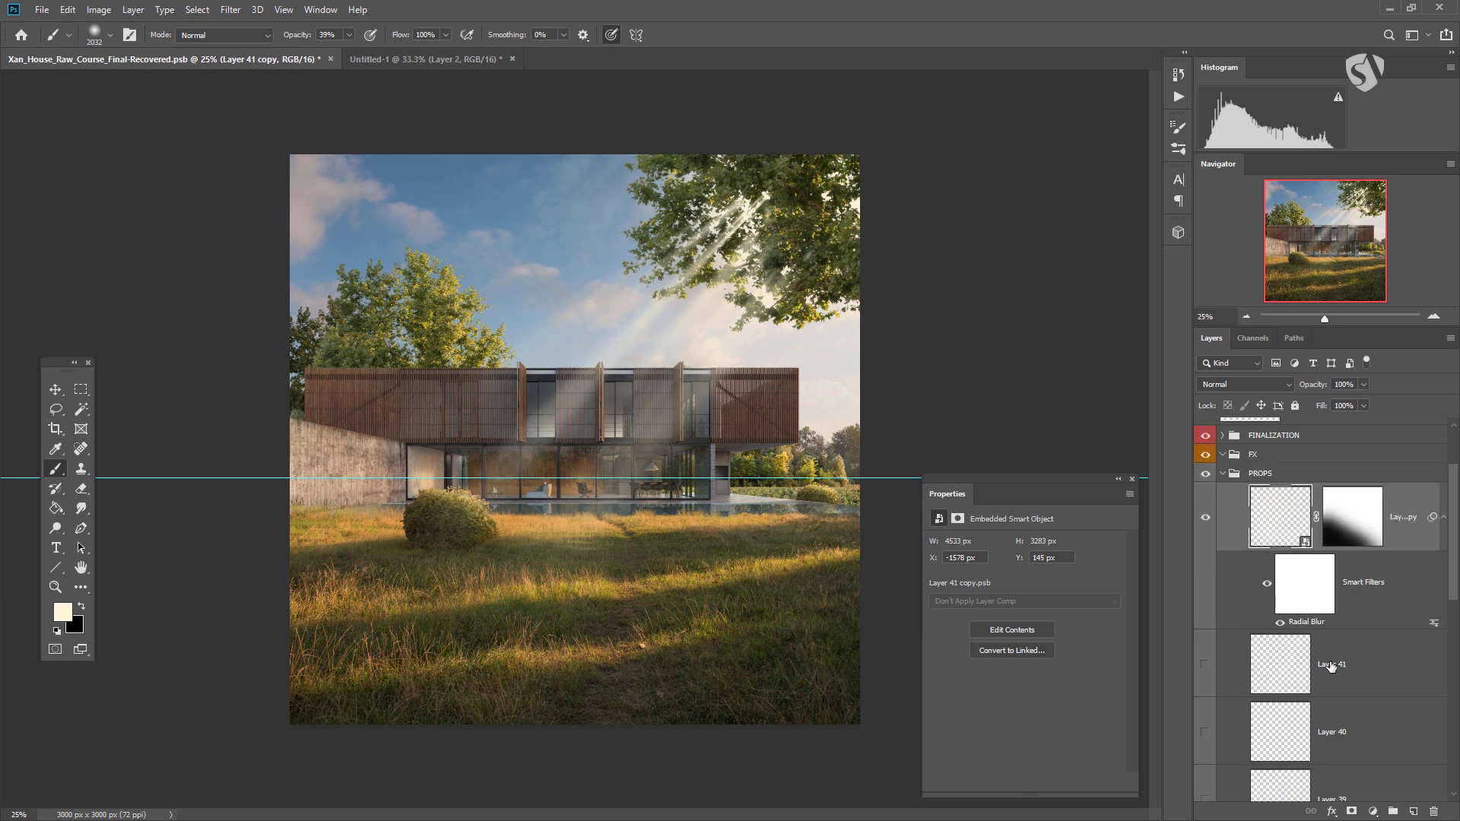
key(ctrl+shift+alt+n)
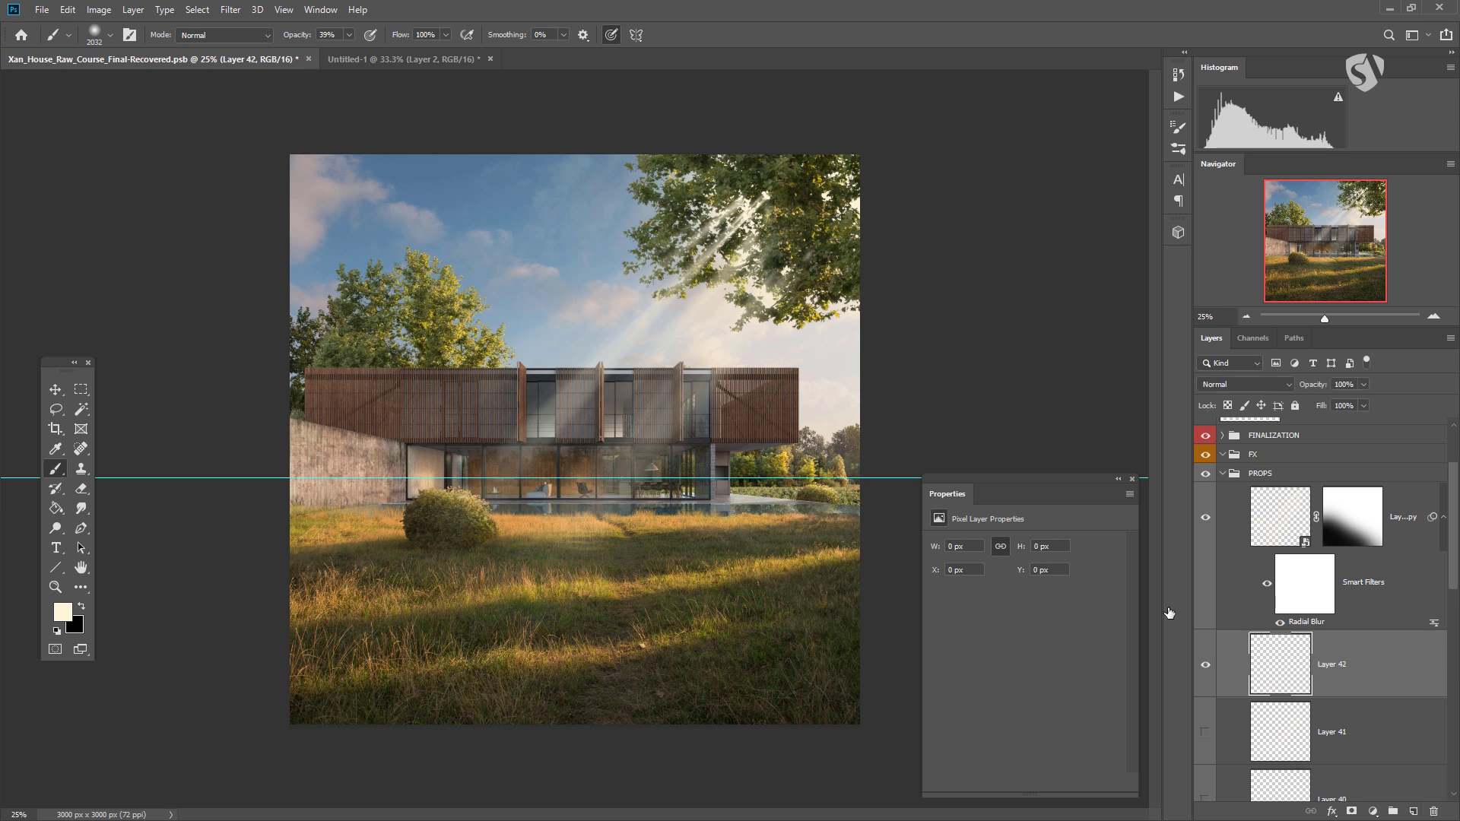
key(shift+BackSpace)
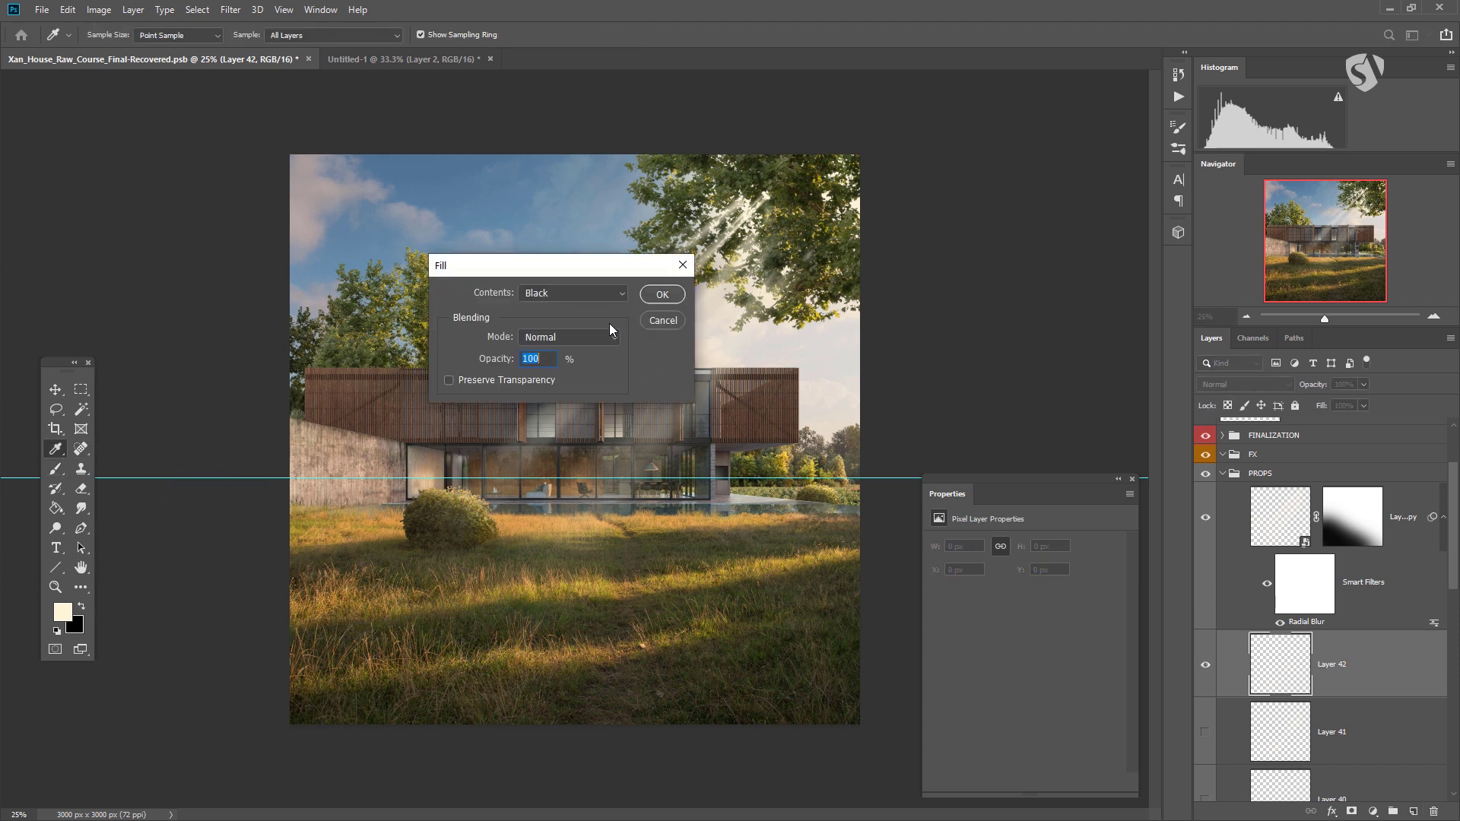
click(658, 295)
click(1226, 385)
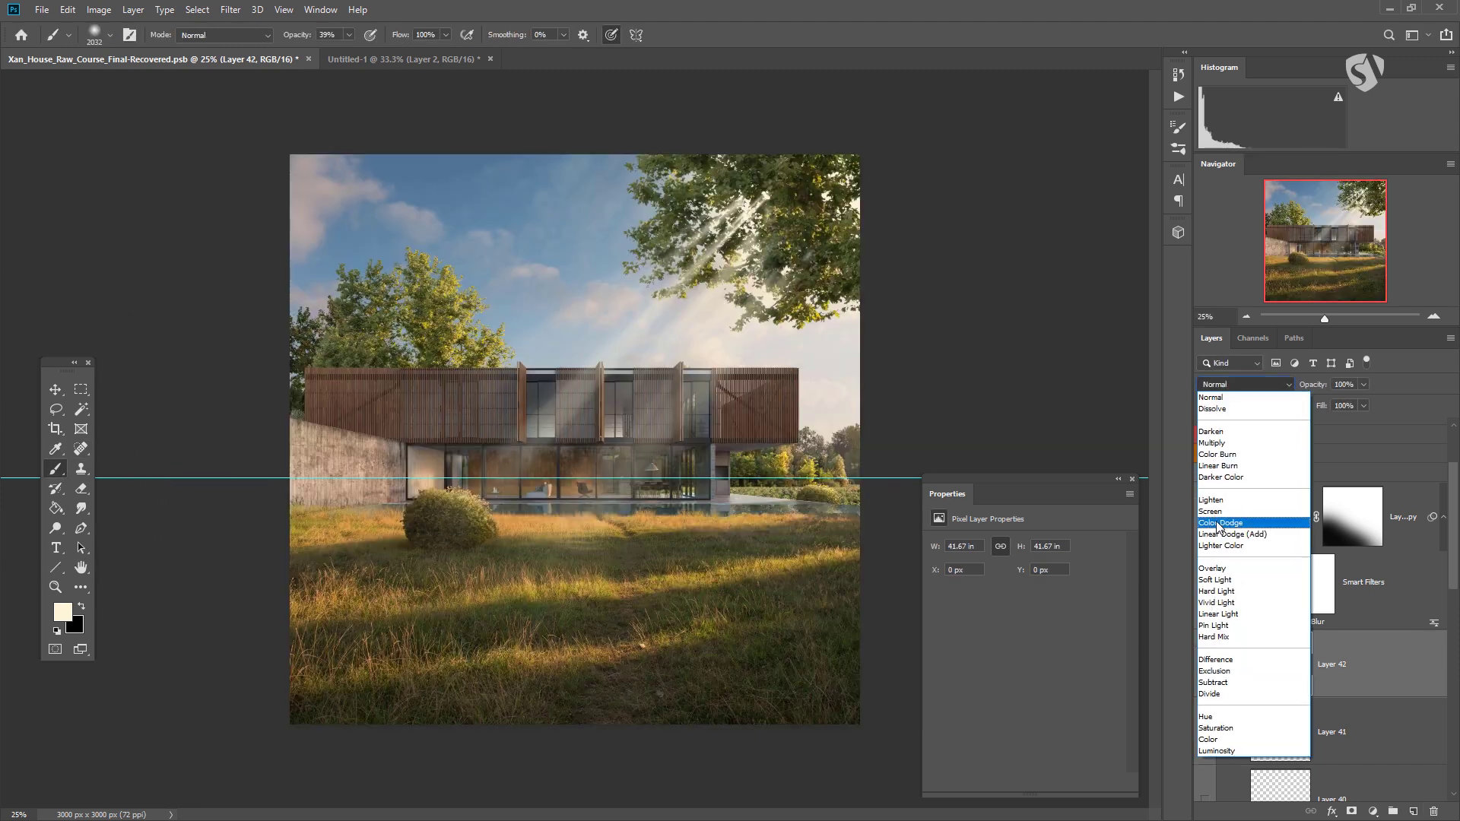
click(1220, 525)
mouse_move(622, 373)
mouse_down()
mouse_move(479, 394)
mouse_move(594, 384)
mouse_up()
drag(689, 297, 661, 296)
- Move the Color Dodge layer directly above the masked tree layer and clip it to that layer
scroll(1345, 624, down, 1)
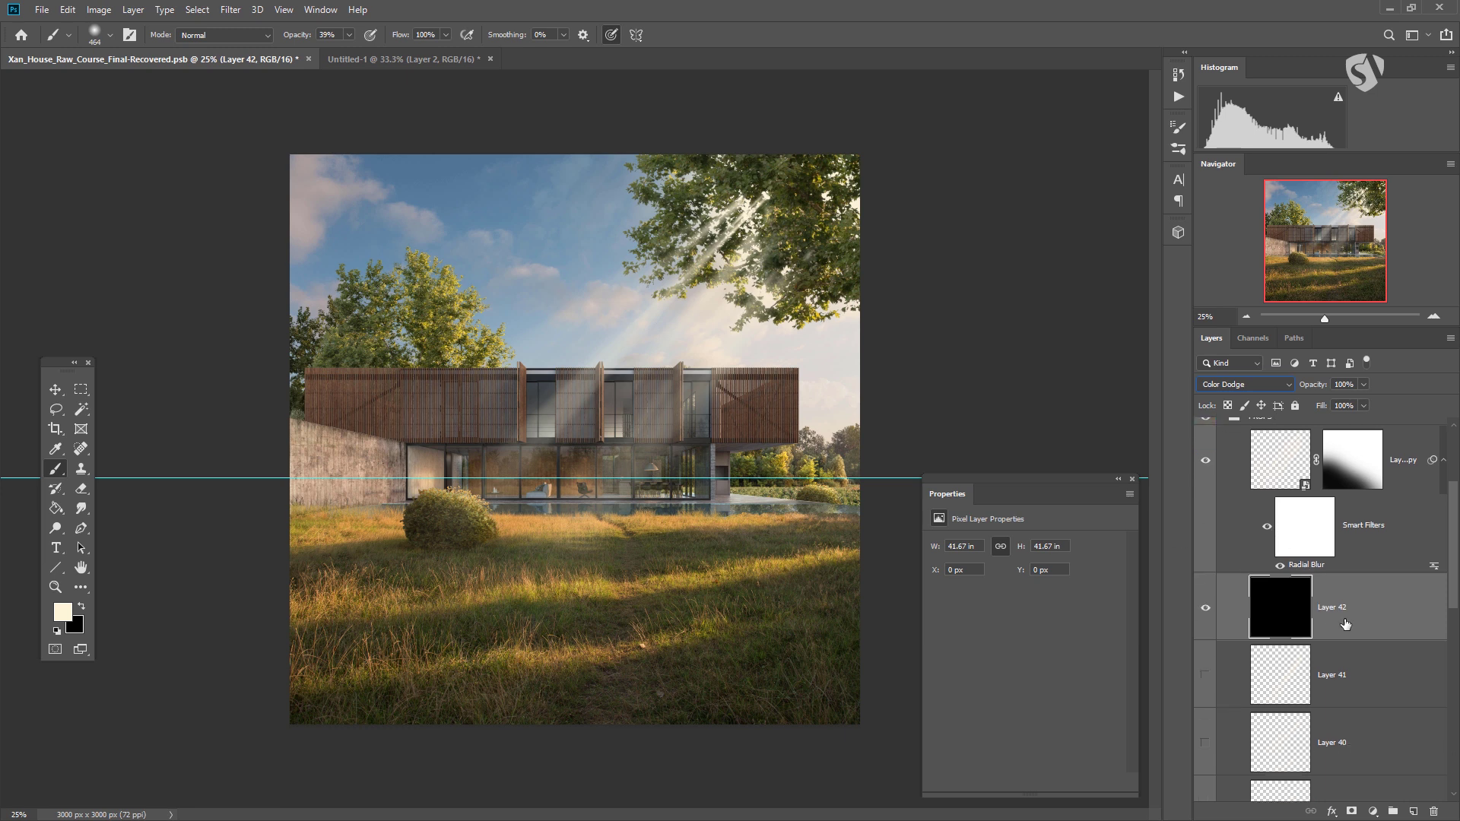
scroll(1345, 624, down, 4)
drag(1348, 816, 1325, 661)
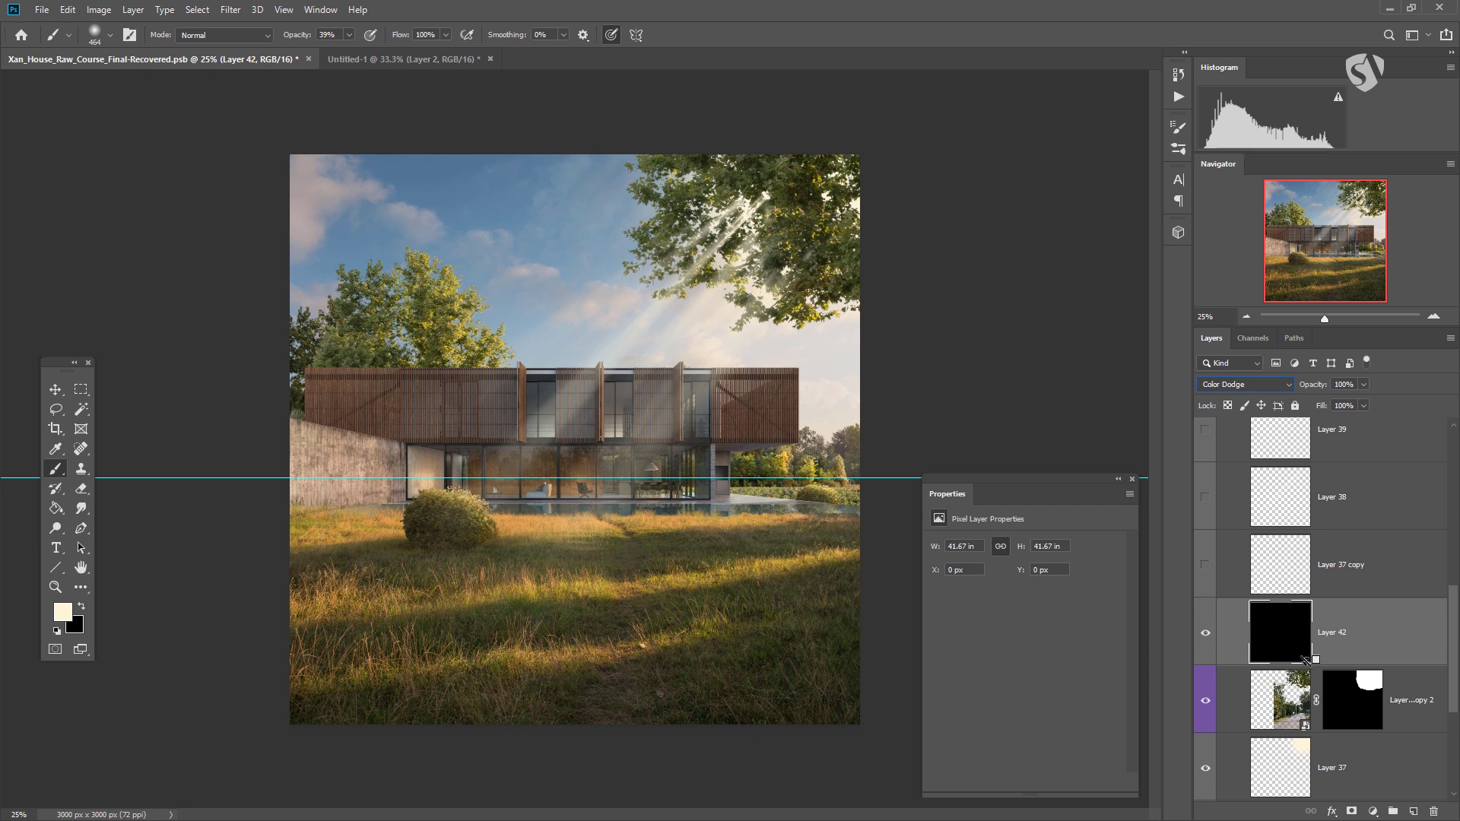
alt+click(1290, 665)
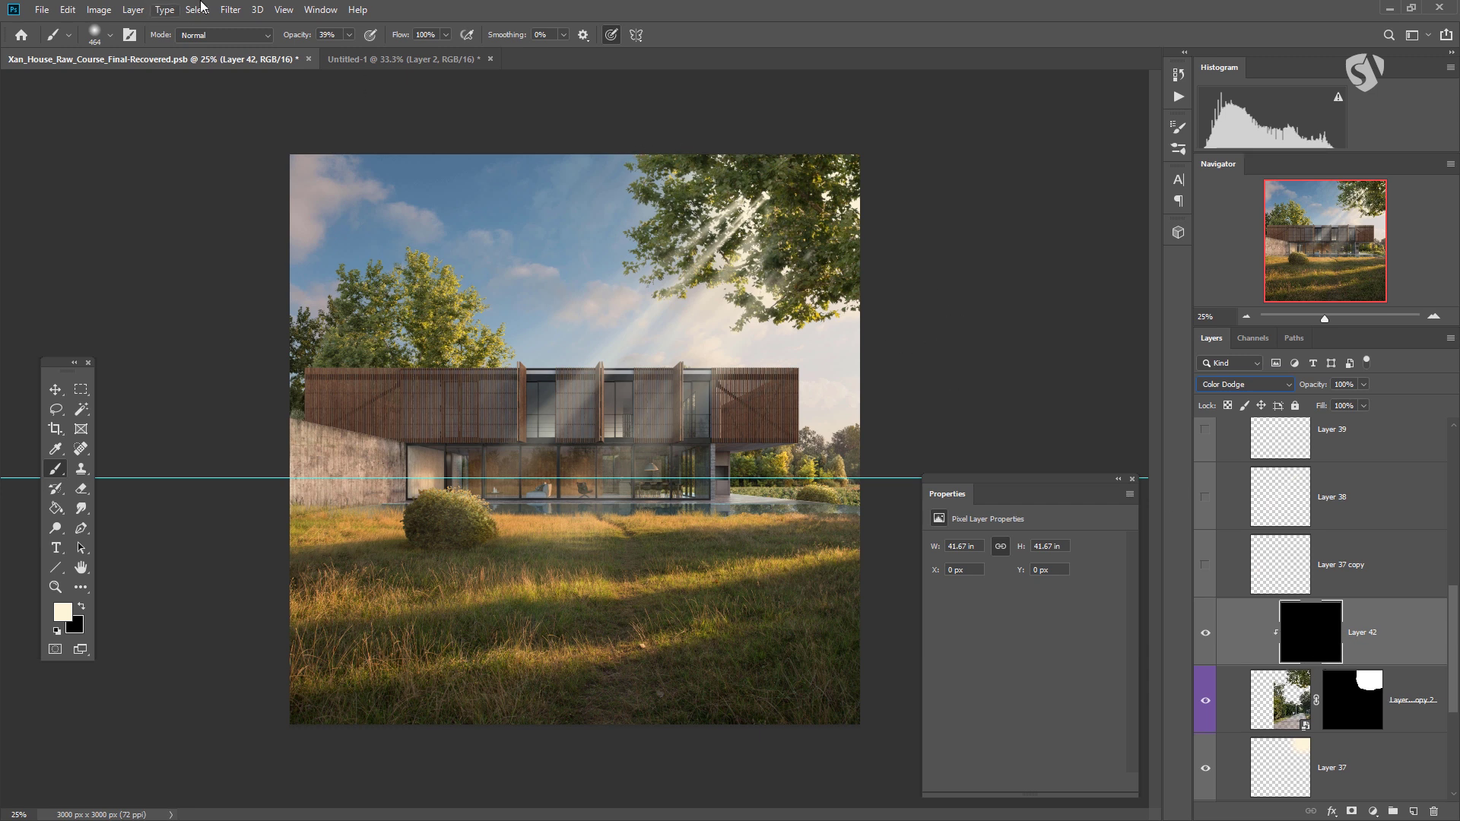
- Paint a soft cream glow on the overhanging branches with a 528 px brush at 8% opacity, and lower the layer's opacity to about 58%
click(349, 35)
drag(348, 54, 327, 55)
alt+right_click(711, 254)
alt+right_click(734, 255)
click(738, 253)
mouse_move(737, 253)
mouse_down()
mouse_move(730, 200)
mouse_move(705, 249)
mouse_move(700, 224)
mouse_move(757, 235)
mouse_move(779, 320)
mouse_move(850, 339)
mouse_move(776, 294)
mouse_move(756, 253)
mouse_move(768, 291)
mouse_move(734, 251)
mouse_move(682, 238)
mouse_move(687, 212)
mouse_move(681, 228)
mouse_move(728, 217)
mouse_move(731, 193)
mouse_move(746, 215)
mouse_move(702, 186)
mouse_move(741, 205)
mouse_move(808, 189)
mouse_move(763, 217)
mouse_move(736, 218)
mouse_move(720, 194)
mouse_move(694, 245)
mouse_move(647, 224)
mouse_up()
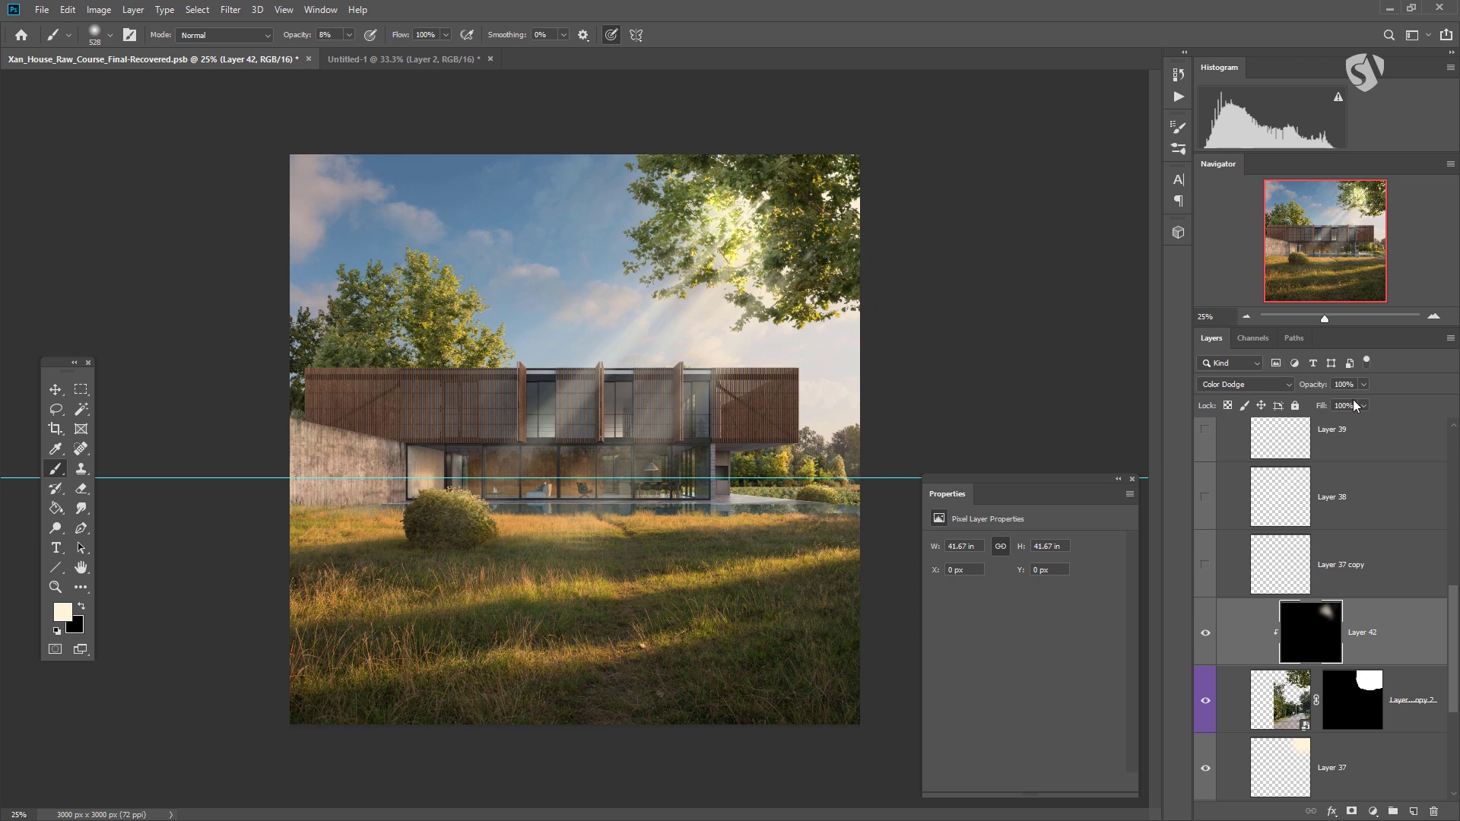
mouse_move(1359, 388)
mouse_down()
mouse_move(1313, 399)
mouse_move(1335, 402)
mouse_up()
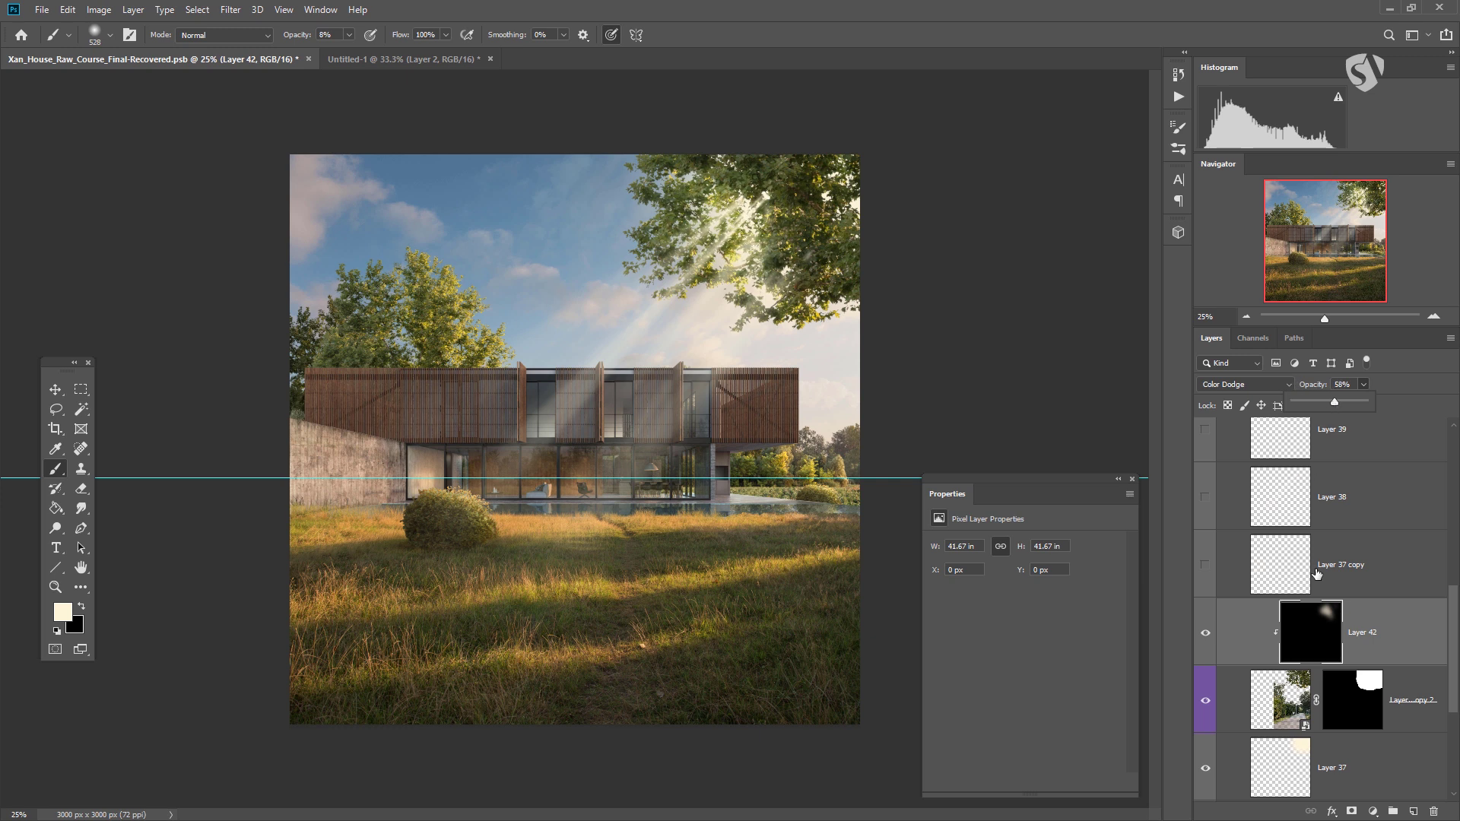
- Add a new layer in Screen mode above the clipped Color Dodge layer
click(1413, 812)
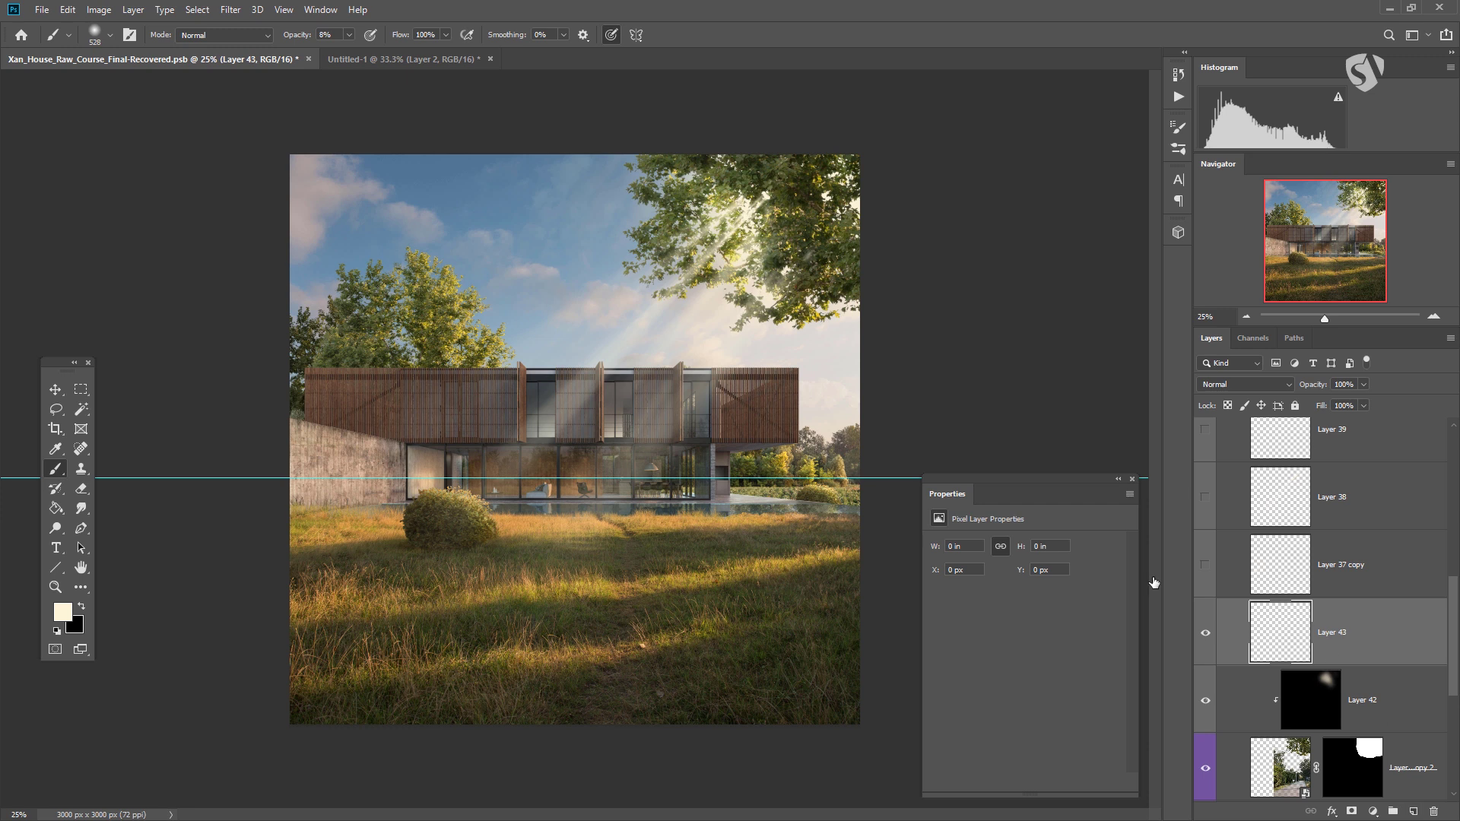
click(1238, 386)
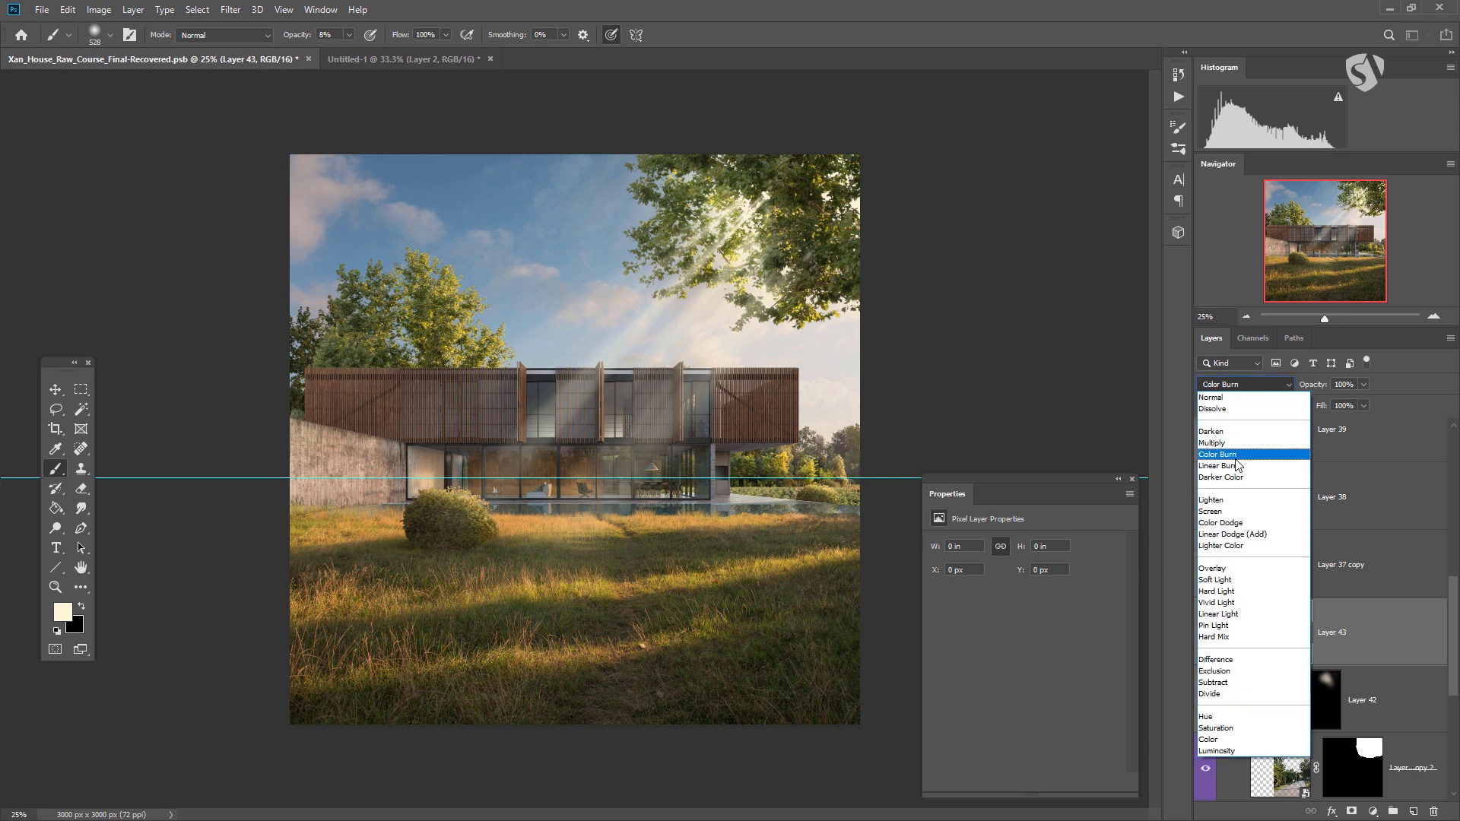
click(1239, 511)
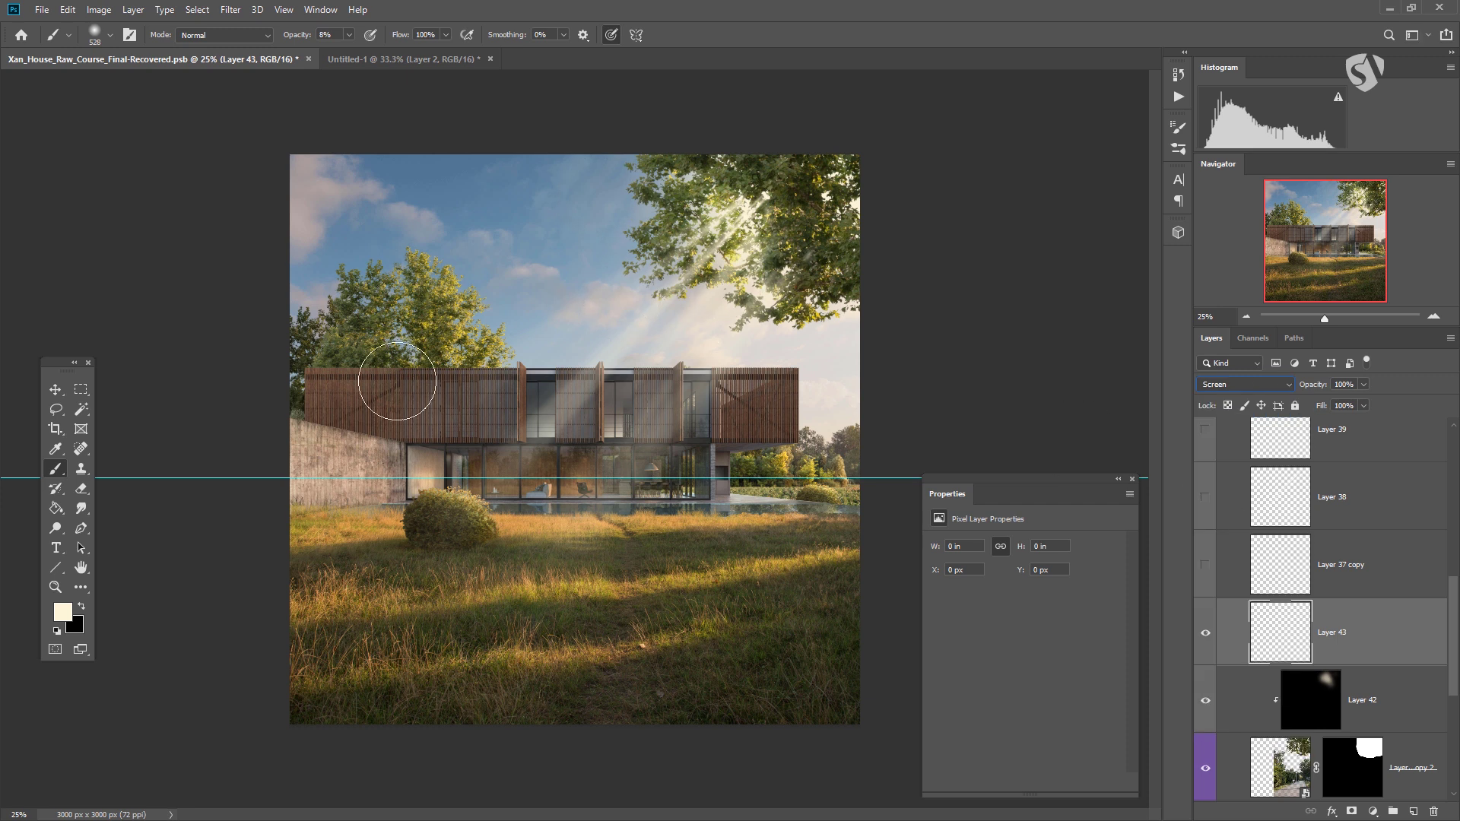
- Paint light bloom among the branches where the rays start, shrinking the brush to 160 px and 112 px for the small highlights
alt+right_click(670, 245)
alt+right_click(718, 240)
alt+right_click(718, 240)
mouse_move(744, 203)
mouse_down()
mouse_move(766, 199)
mouse_move(752, 226)
mouse_move(728, 222)
mouse_move(755, 231)
mouse_move(730, 244)
mouse_move(731, 227)
mouse_move(751, 229)
mouse_move(744, 252)
mouse_move(716, 249)
mouse_move(726, 262)
mouse_move(754, 250)
mouse_move(742, 250)
mouse_move(749, 219)
mouse_move(713, 256)
mouse_move(788, 198)
mouse_move(762, 220)
mouse_move(786, 274)
mouse_move(764, 197)
mouse_up()
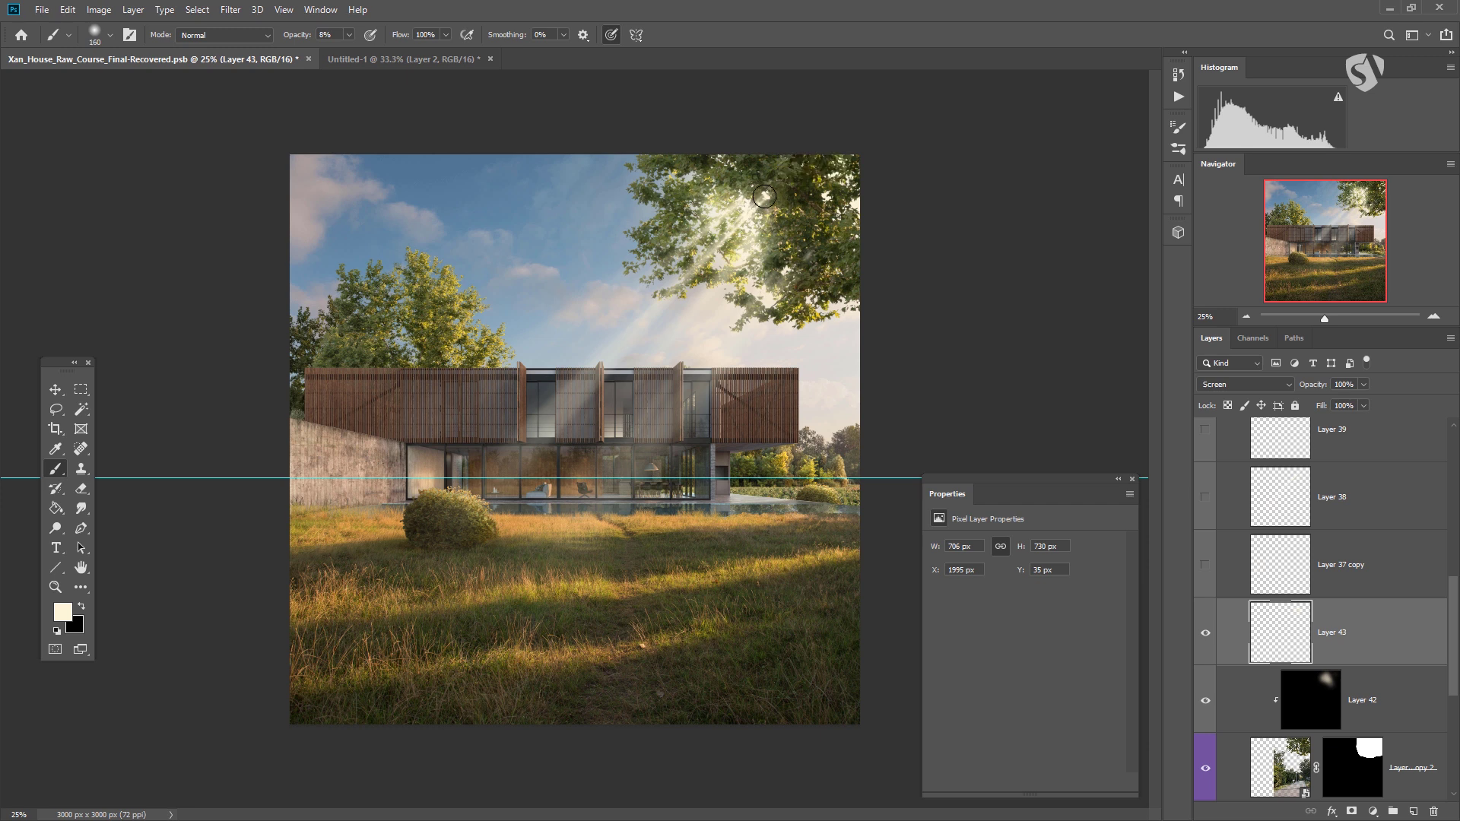
drag(766, 195, 767, 196)
- Group all tree and ray layers from Layer 41 copy down to Layer 37
scroll(1316, 598, up, 5)
click(1289, 540)
scroll(1293, 555, down, 5)
scroll(1293, 563, down, 3)
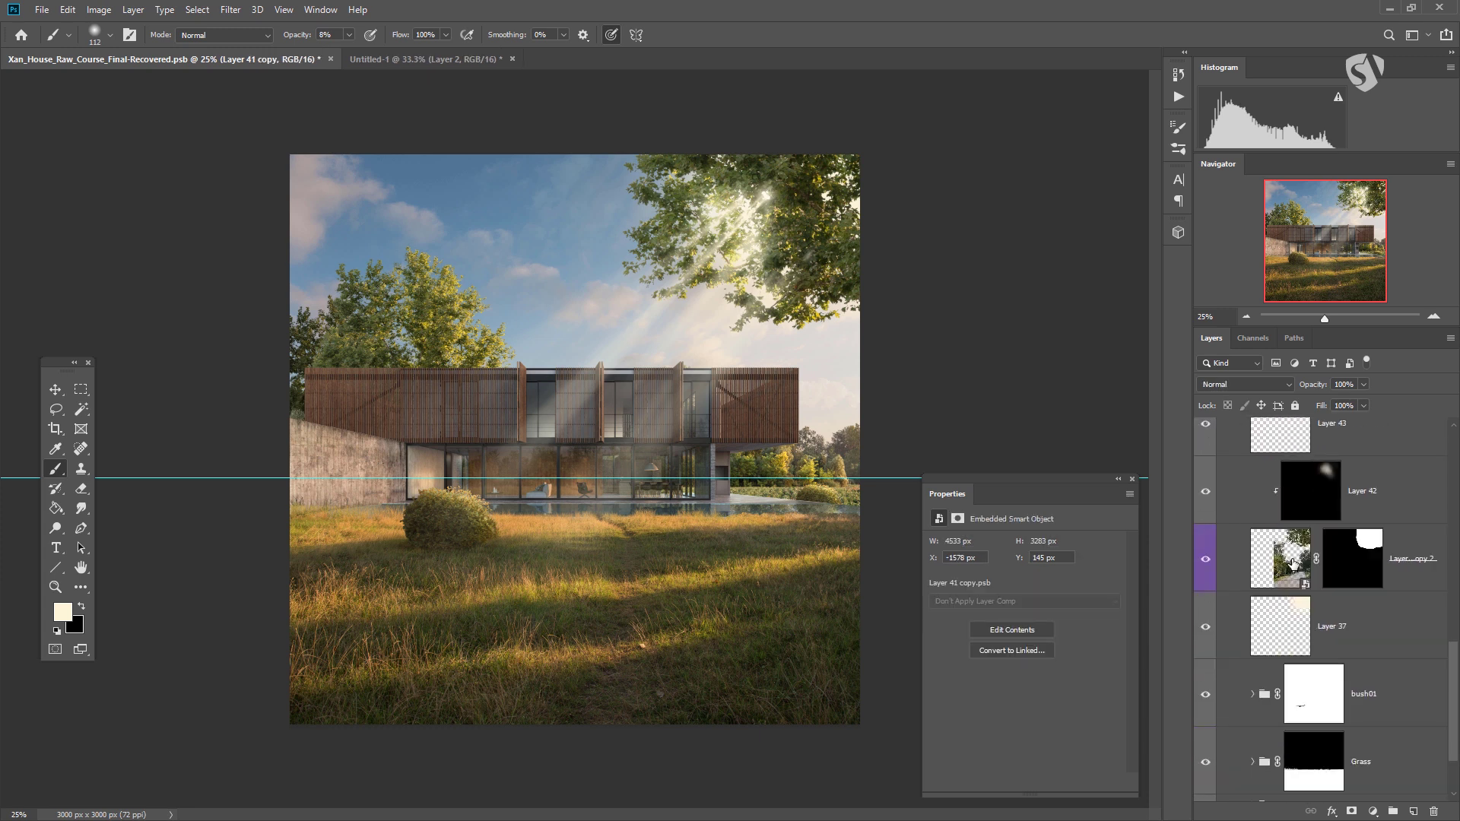
click(1280, 627)
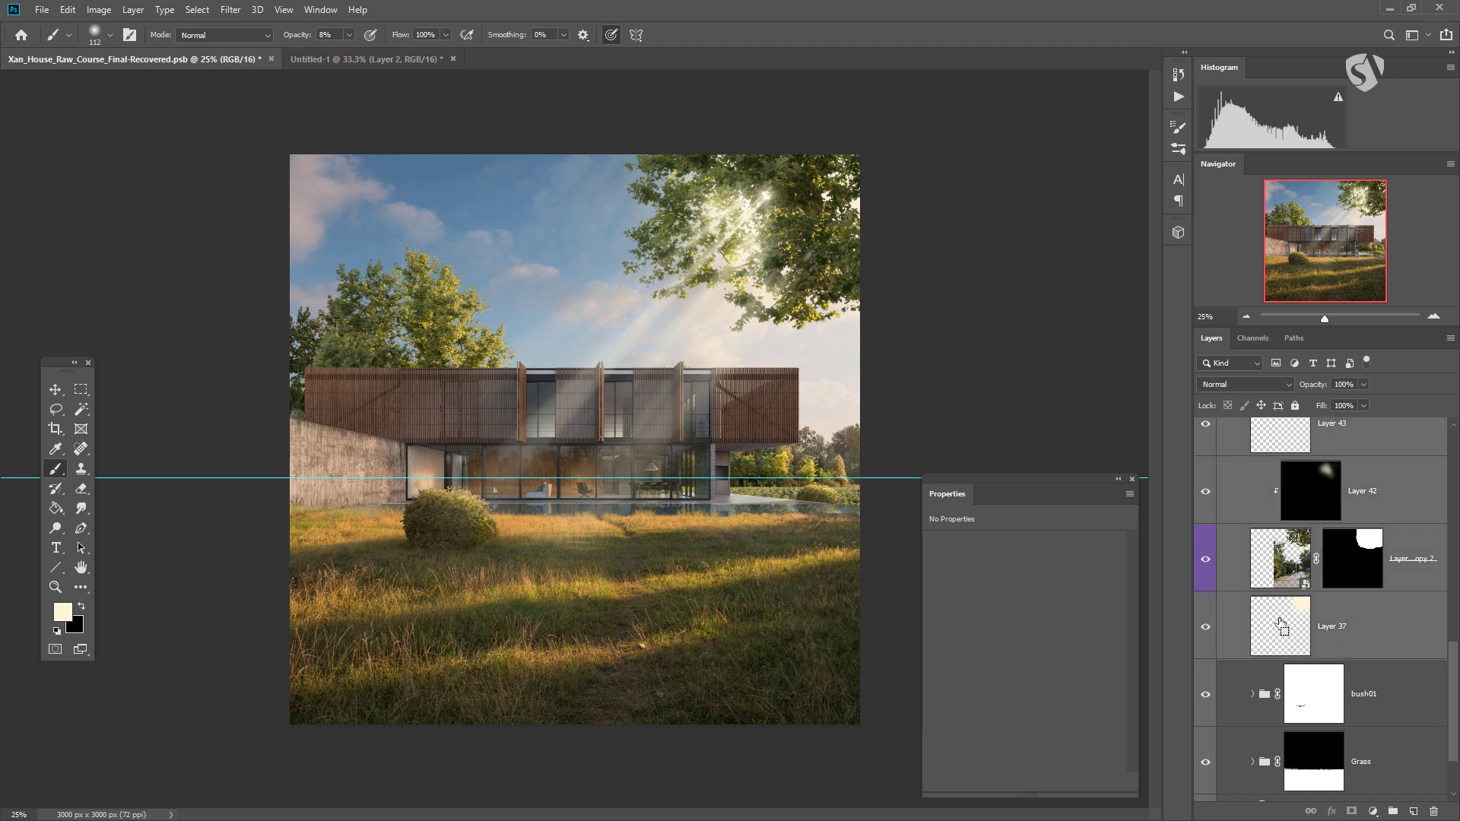
key(ctrl+g)
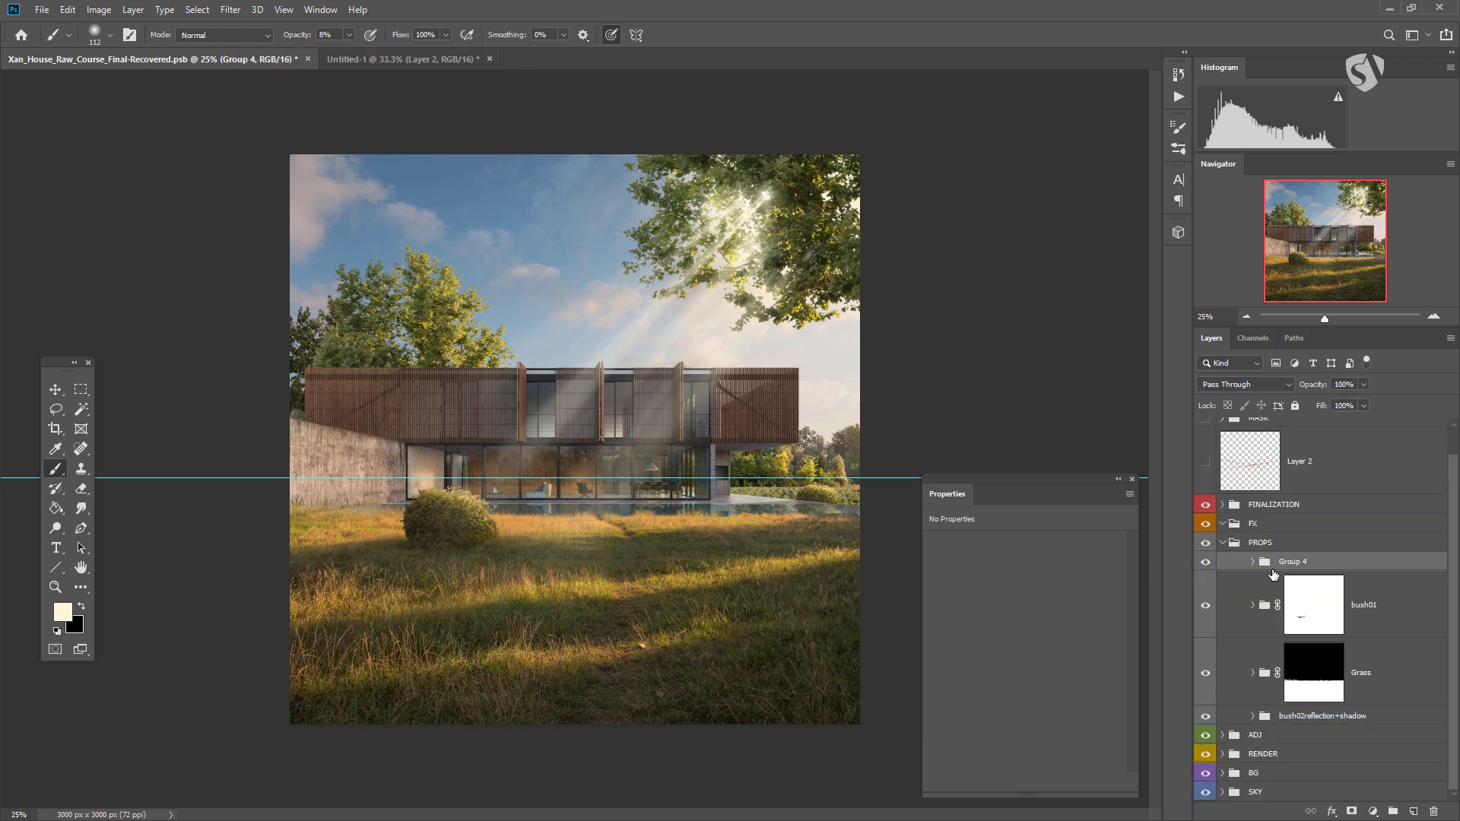
- Rename the new group Tree+GodRays and hide it to compare the image without the effect
double_click(1287, 564)
text(Tree+GodRays)
key(Return)
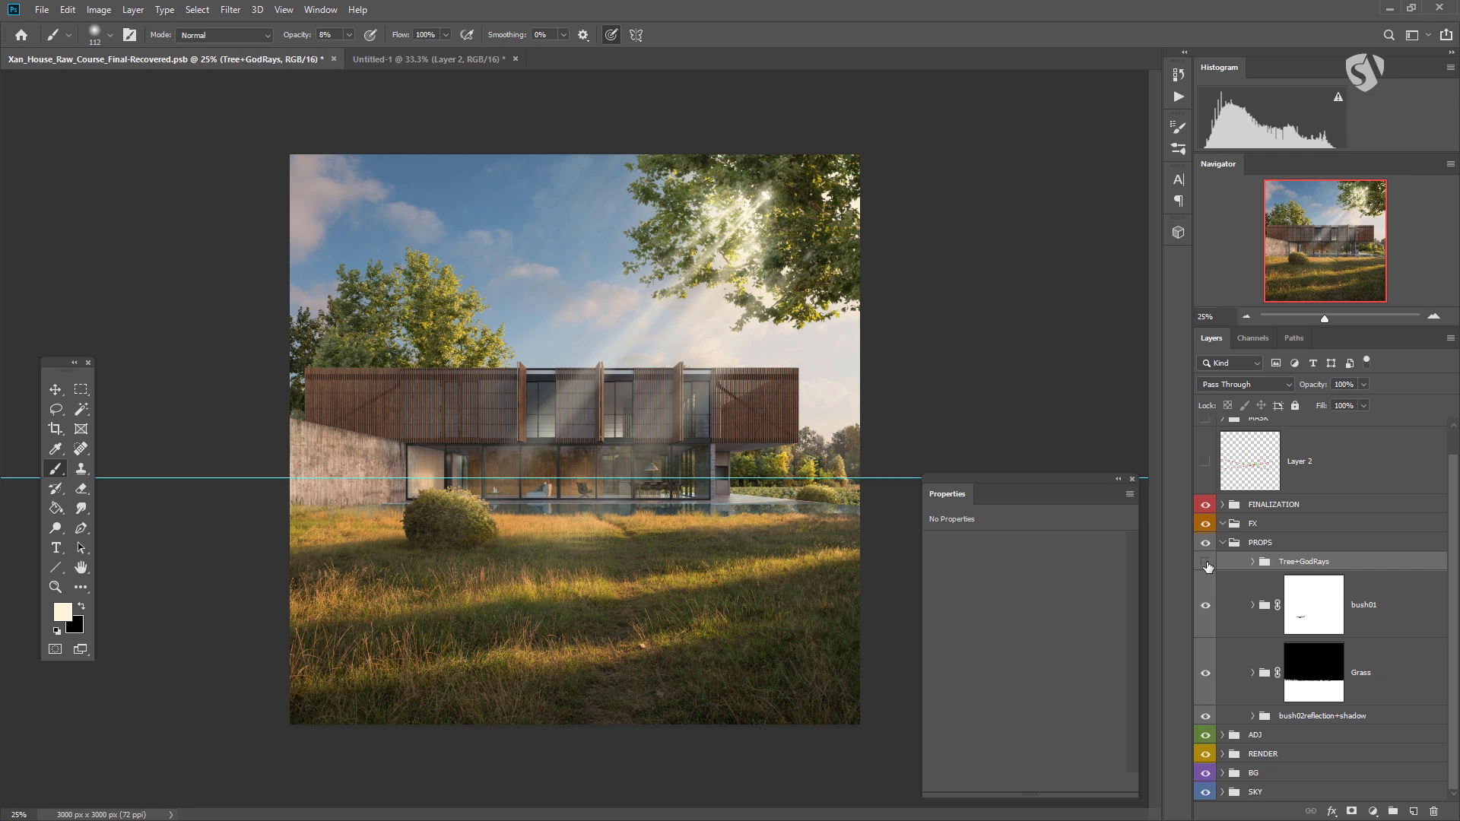
click(1207, 563)
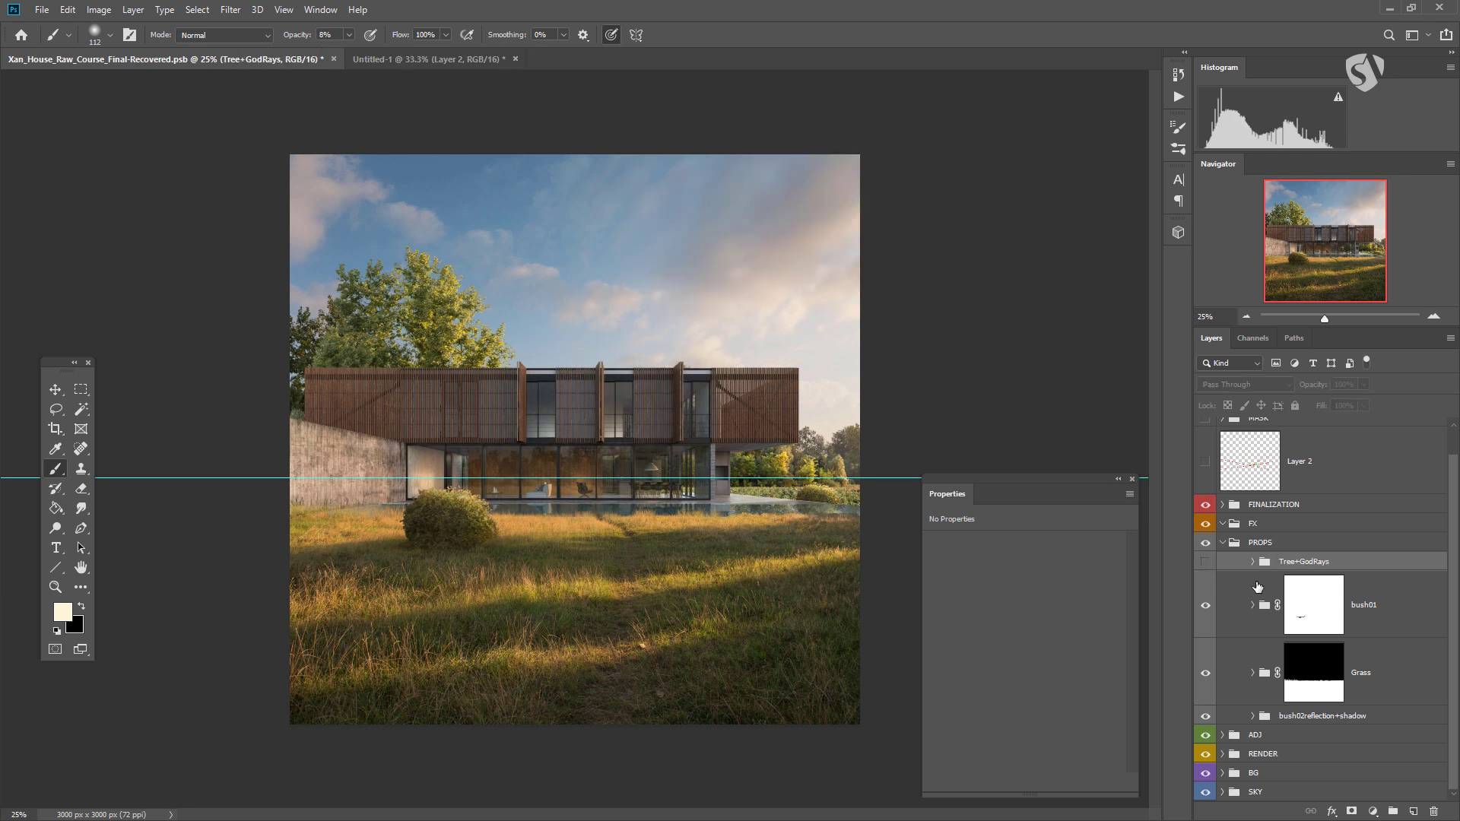